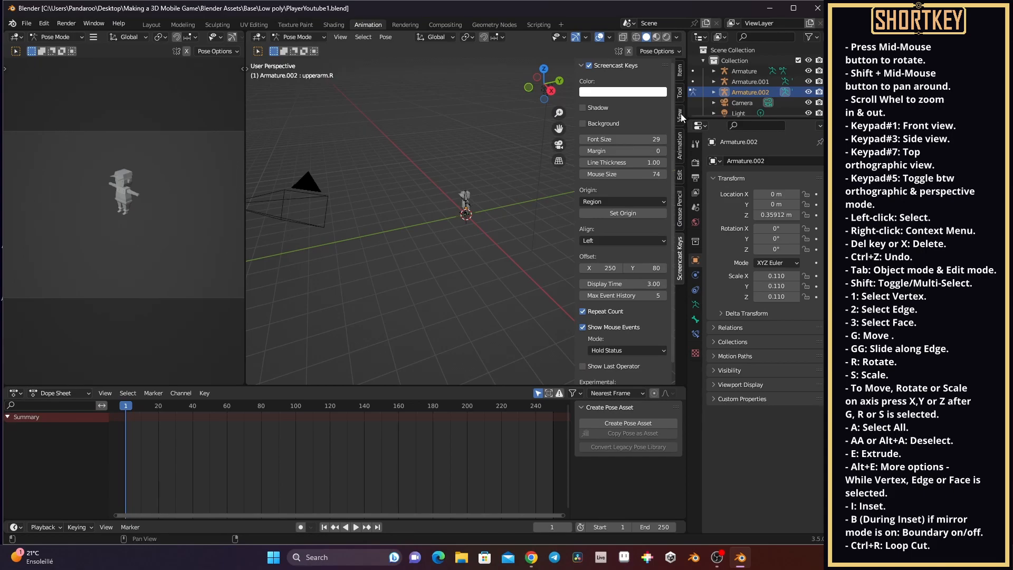
Try a focal length of 45 mm in the main viewport and set it back to 50 mm.
click(639, 82)
text(45)
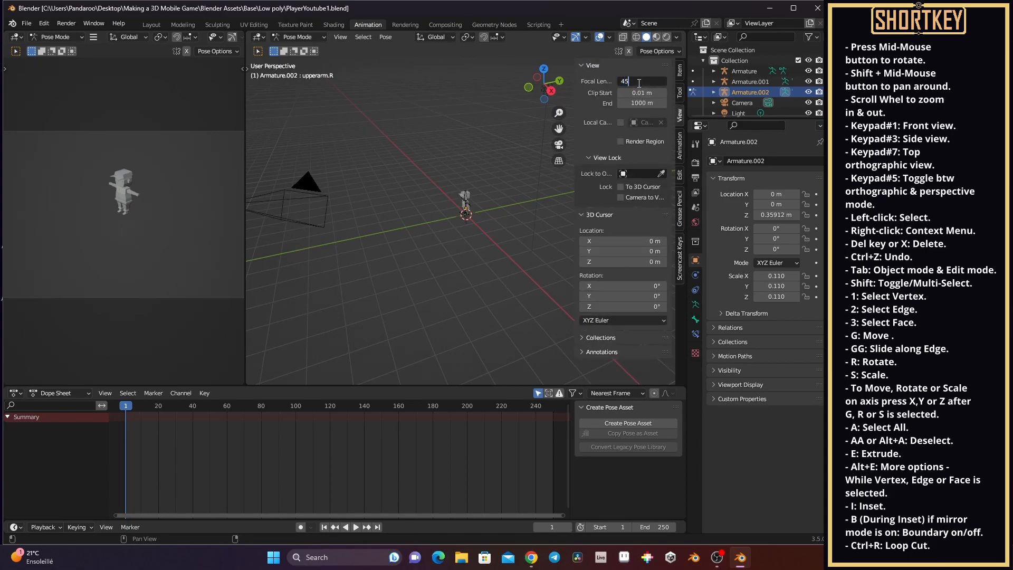
key(Return)
click(639, 83)
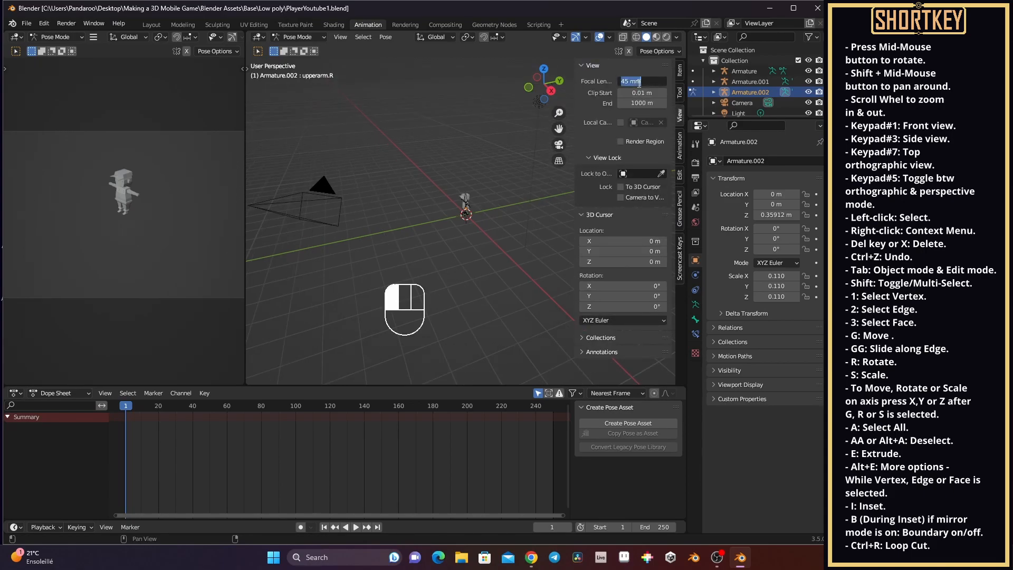
text(50)
key(Return)
Set the Screencast Keys horizontal offset to 28 and hide the sidebar.
click(680, 258)
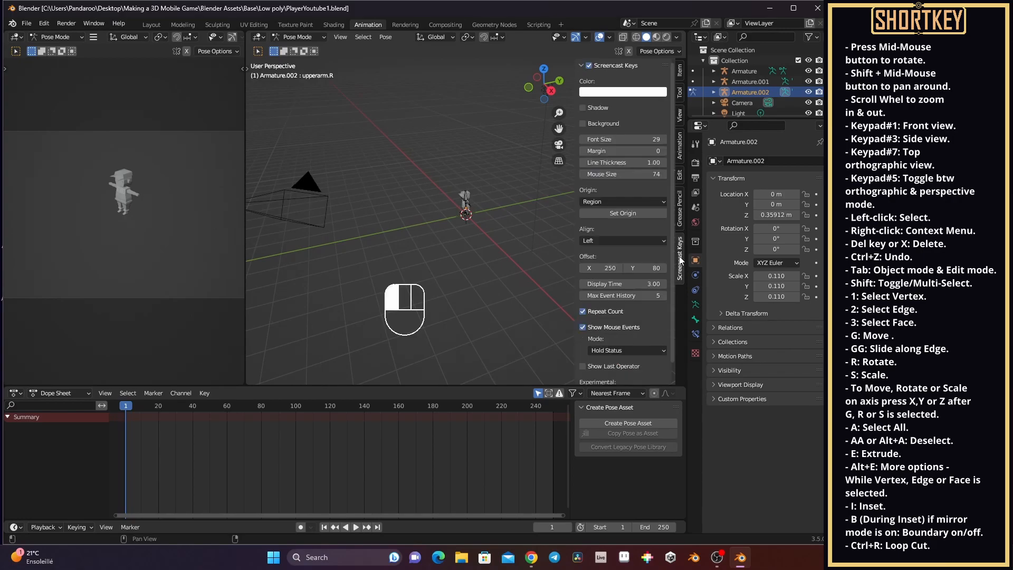
drag(603, 268, 623, 272)
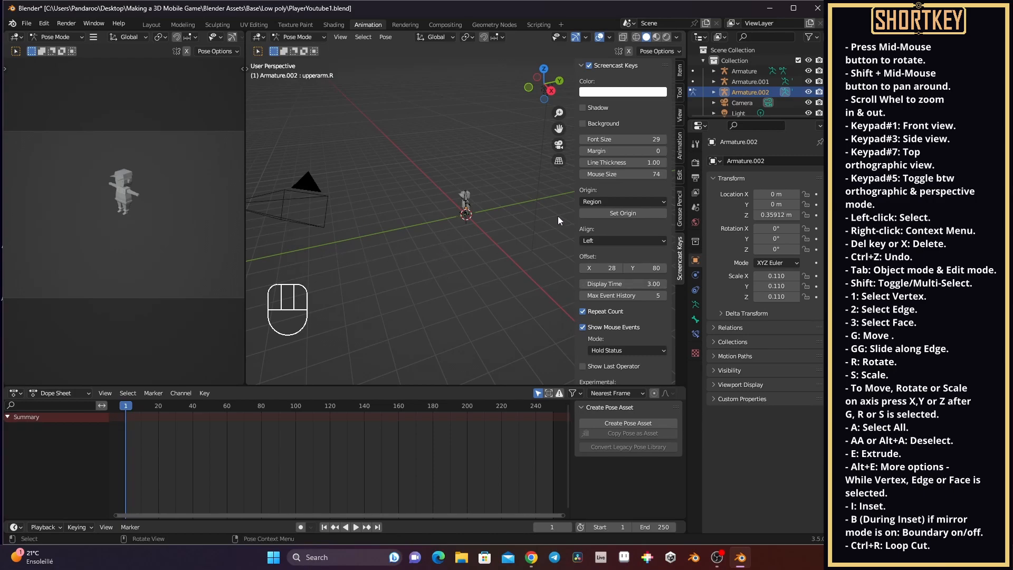
key(n)
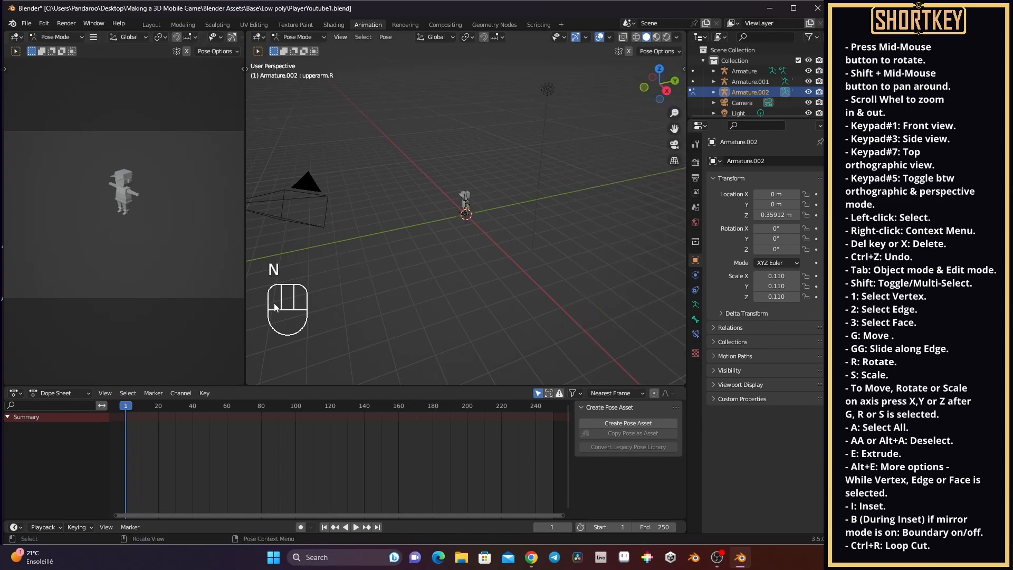
Set the main viewport's solid shading colour to Texture.
scroll(444, 194, up, 8)
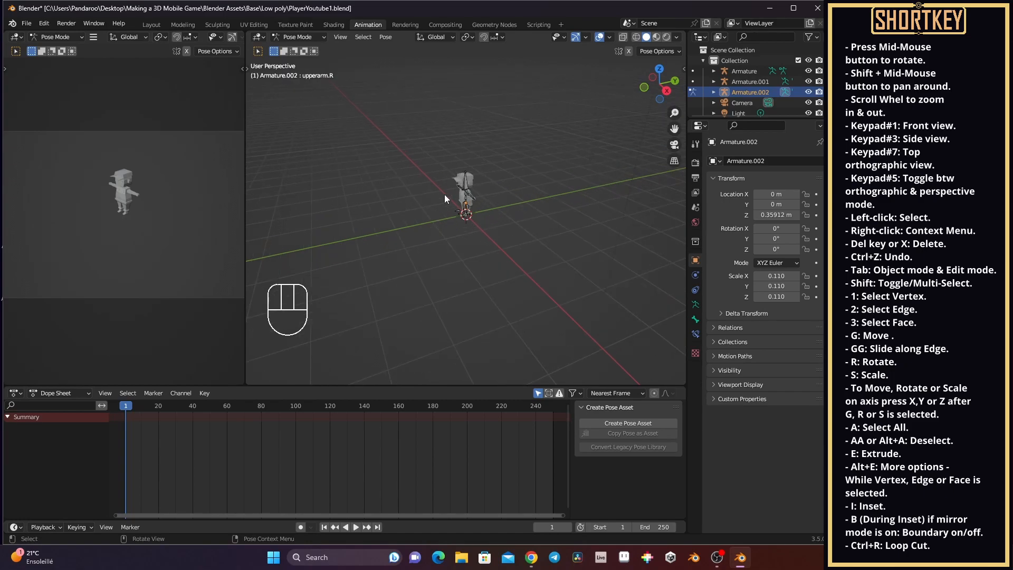
middle_drag(434, 185, 465, 228)
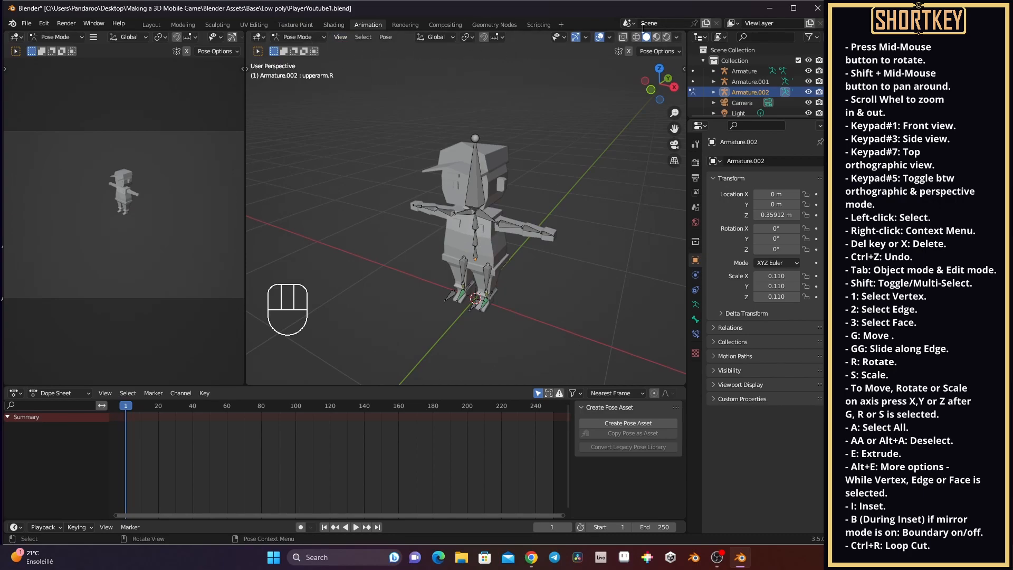
click(677, 37)
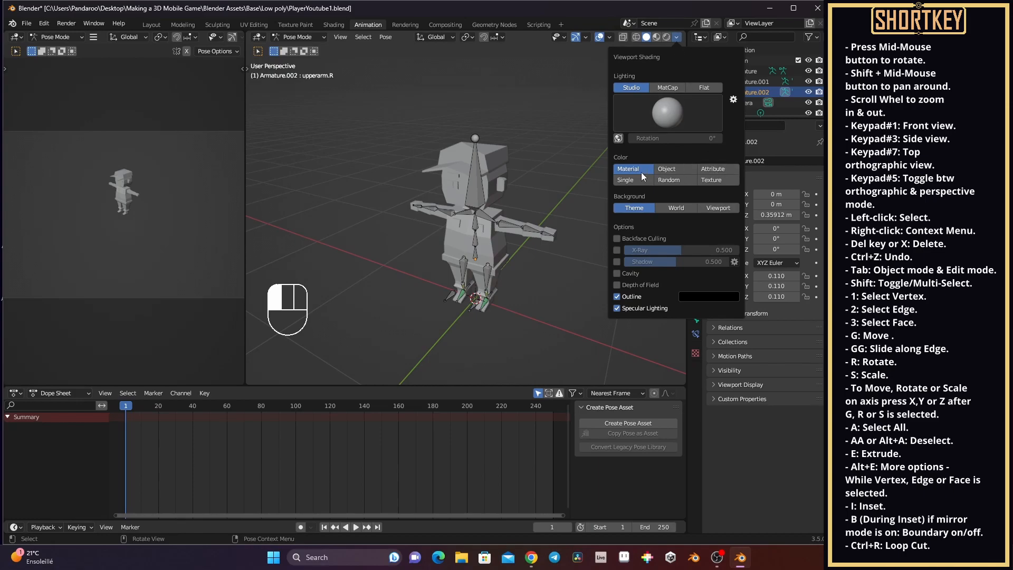
click(711, 180)
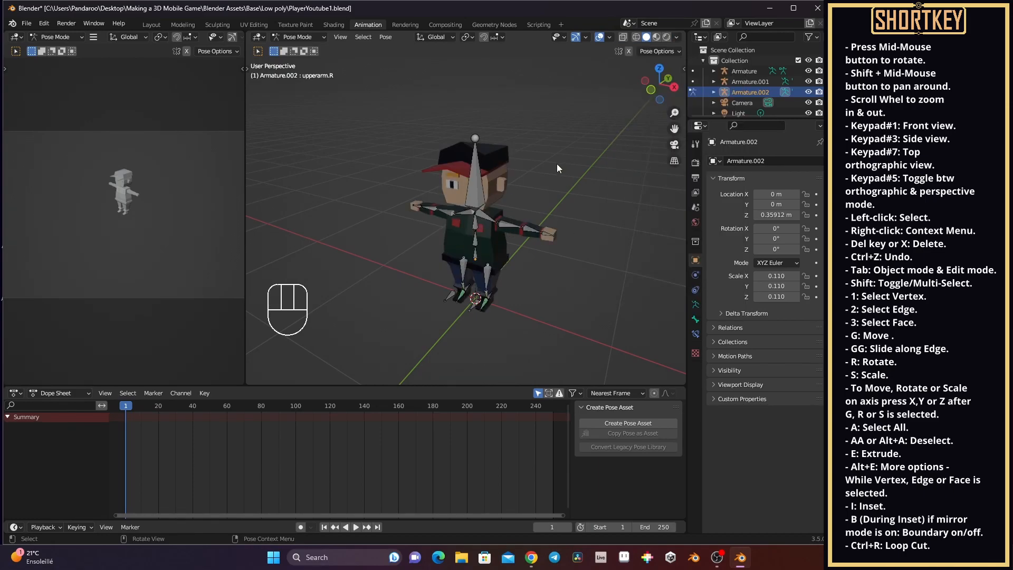
Enable Shadow and Cavity in the main viewport's shading, with the cavity type set to Both.
click(677, 38)
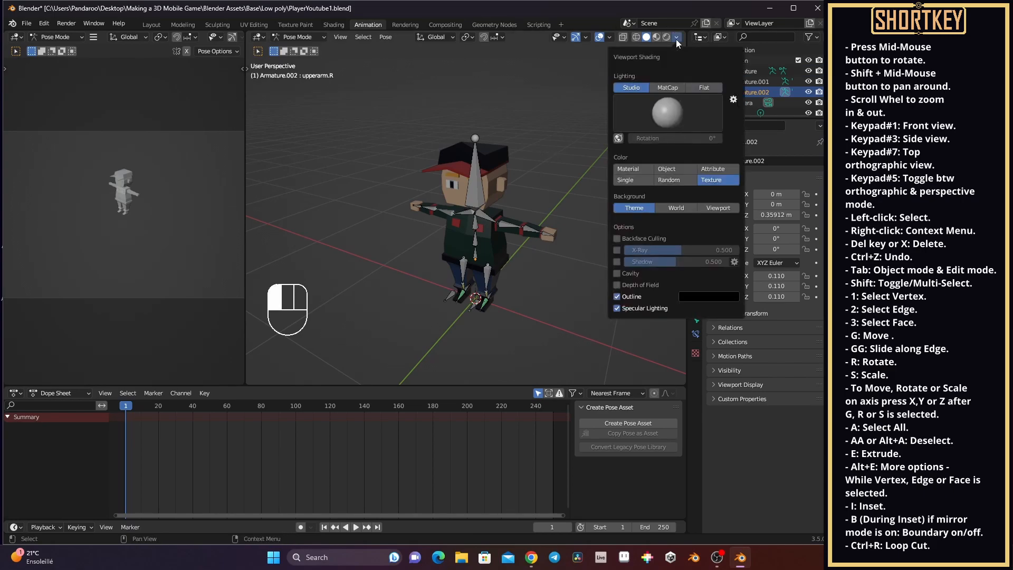
click(618, 262)
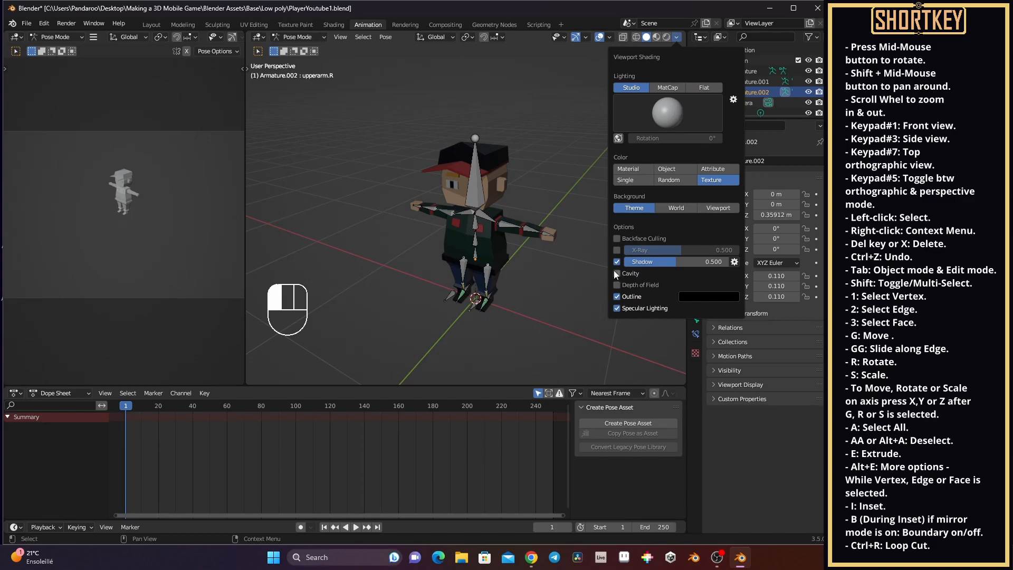
click(617, 273)
click(709, 275)
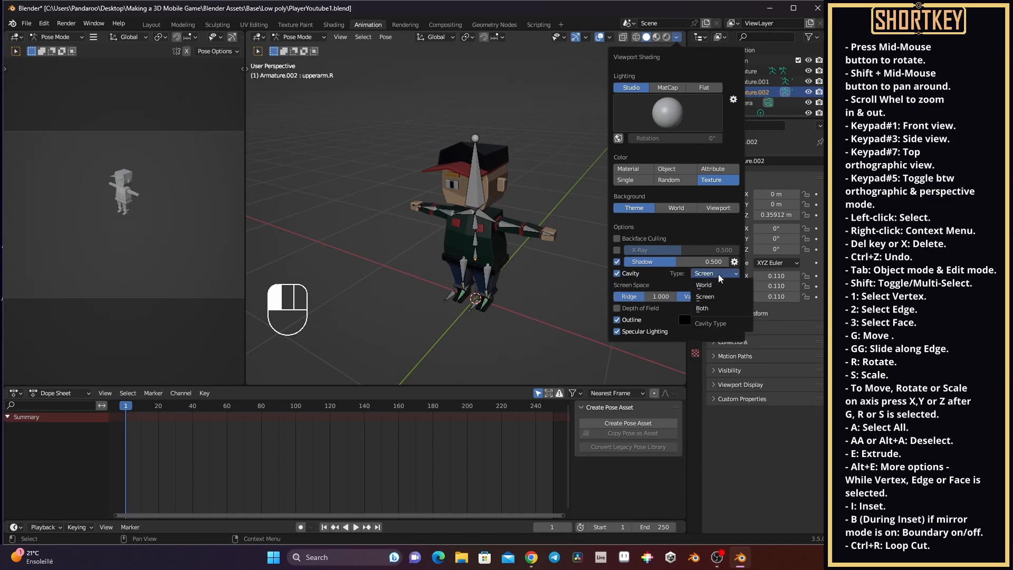
click(714, 304)
Set the main viewport's cavity ridge and valley to 2.5 in World Space and 2.0 in Screen Space.
click(642, 297)
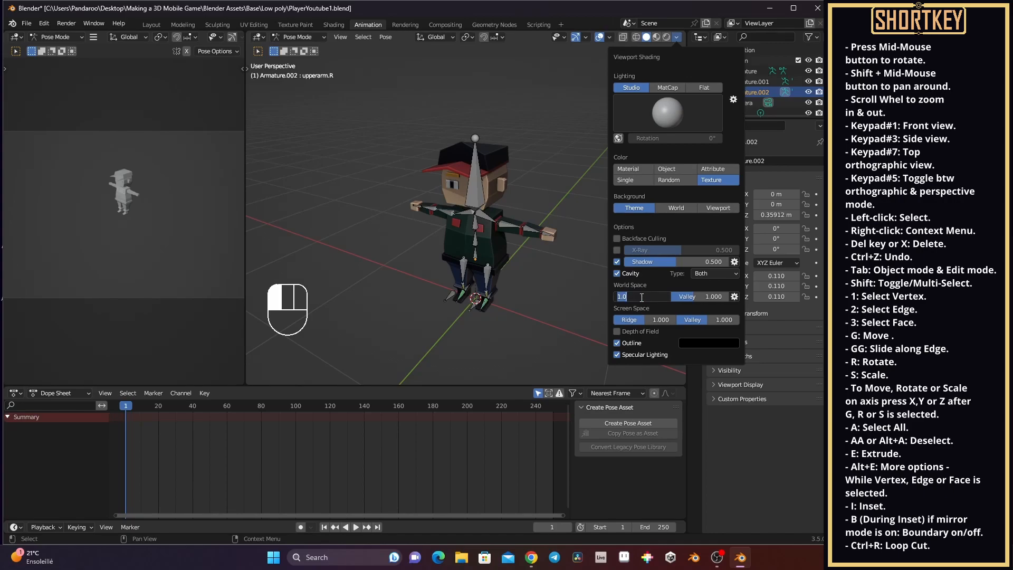
text(2.5)
key(Return)
drag(629, 319, 728, 296)
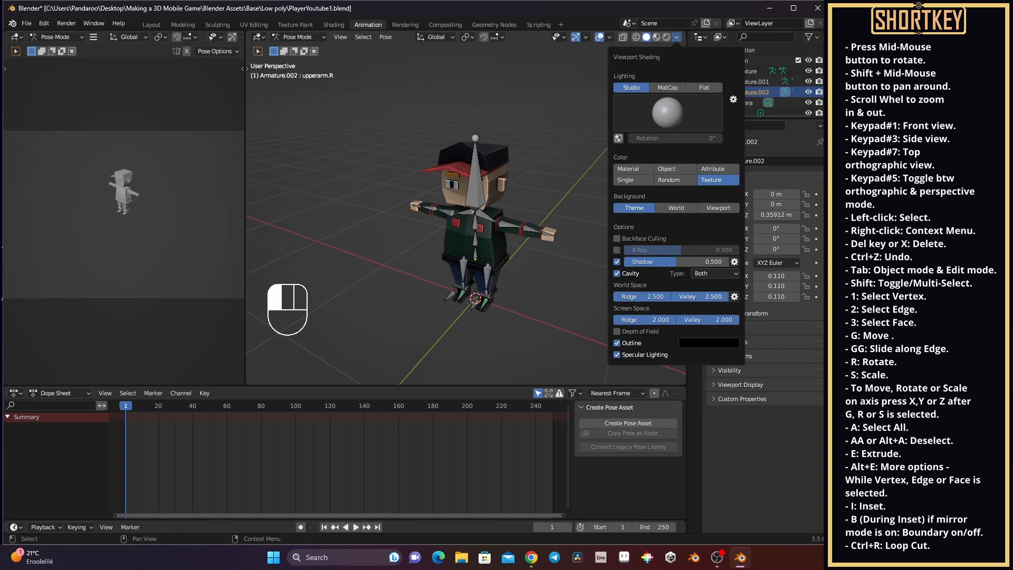
scroll(496, 208, up, 4)
mouse_move(496, 208)
middle_down()
mouse_move(538, 174)
mouse_move(527, 172)
mouse_move(535, 199)
middle_up()
scroll(544, 133, down, 3)
middle_drag(545, 132, 477, 195)
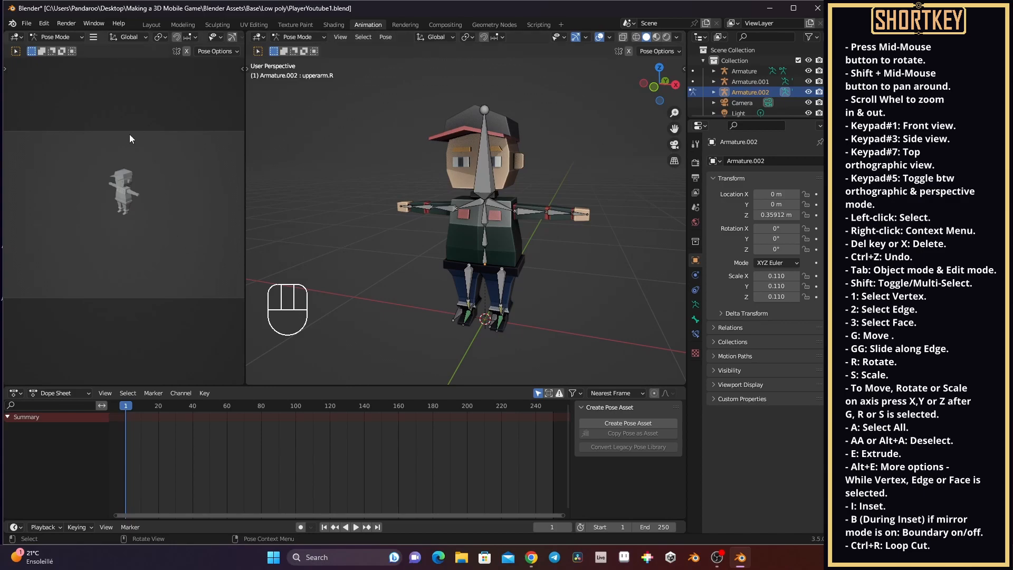
Set the camera preview viewport's solid shading colour to Texture.
scroll(227, 39, down, 4)
scroll(227, 39, down, 2)
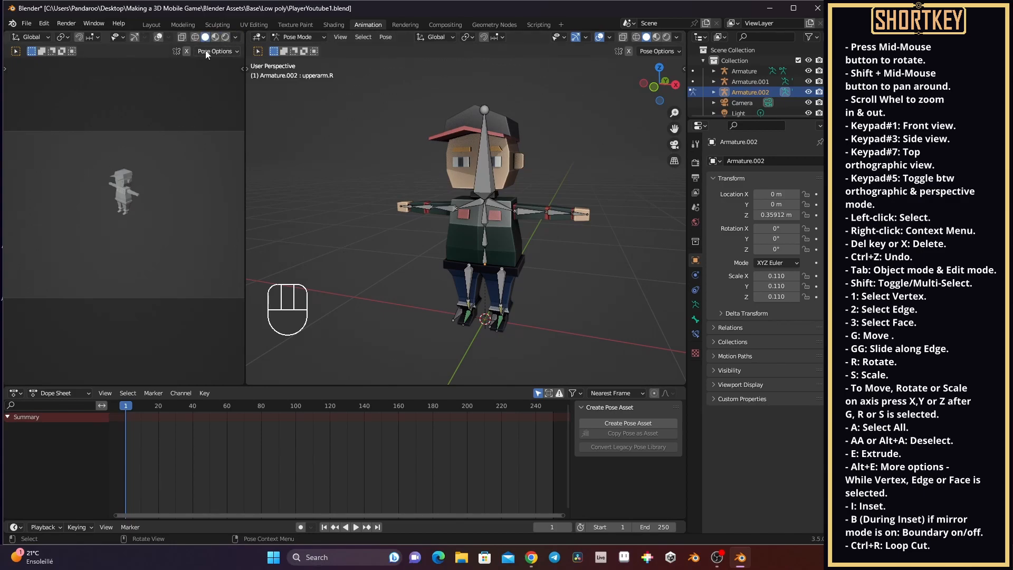
click(235, 37)
click(270, 180)
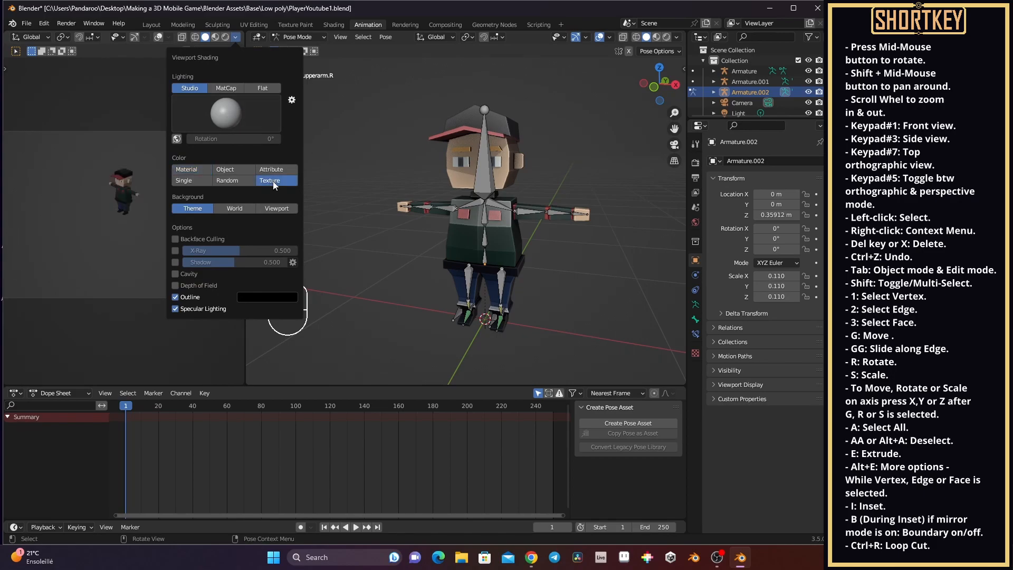
Enable Shadow and Both-type Cavity in the preview viewport, with ridge and valley at 2.5 for World Space and 2.0 for Screen Space.
click(175, 262)
click(175, 274)
click(263, 274)
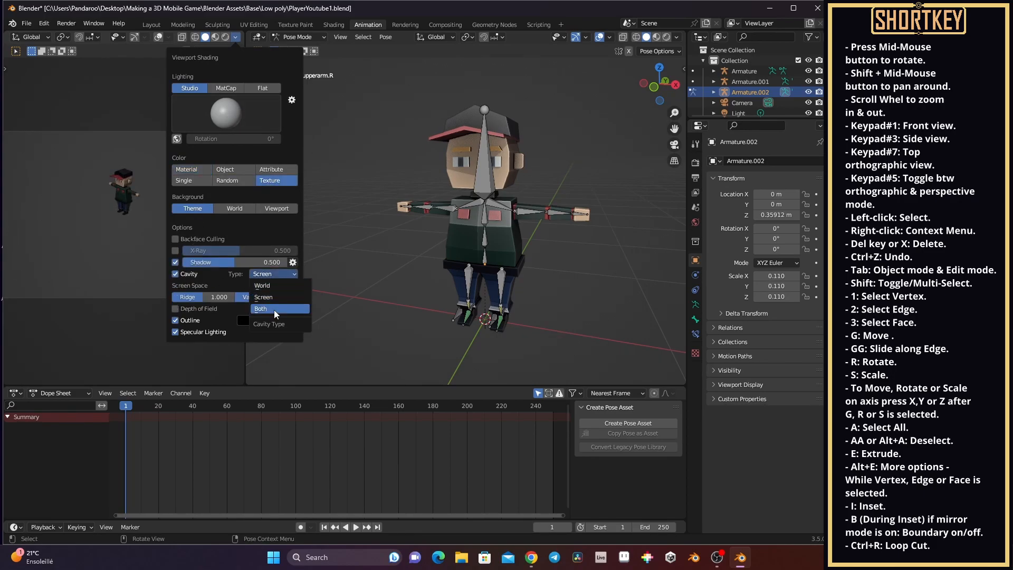
click(274, 308)
drag(194, 317, 289, 298)
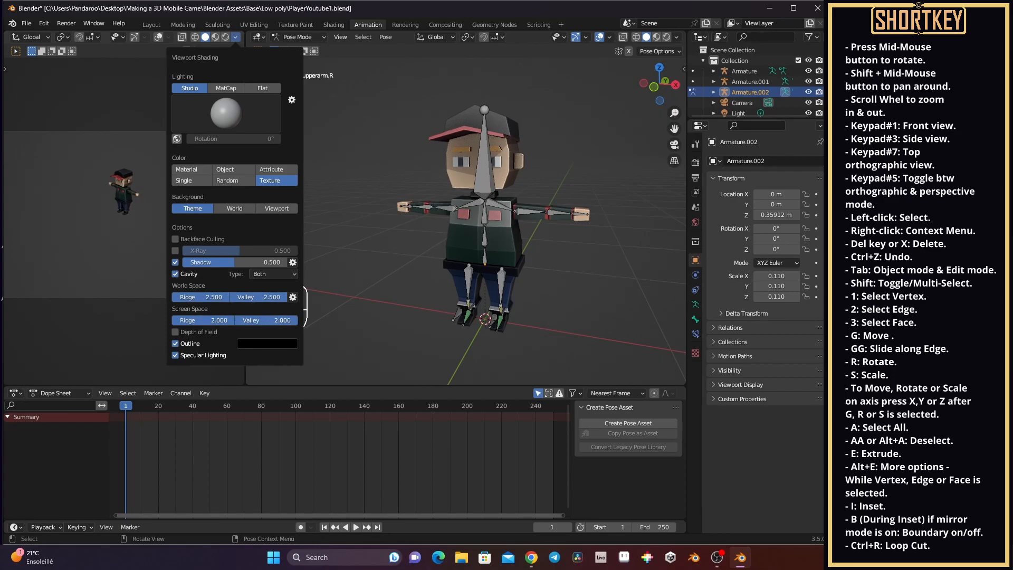
Frame the whole character from the front in the preview viewport, leaving the camera view.
scroll(121, 189, up, 5)
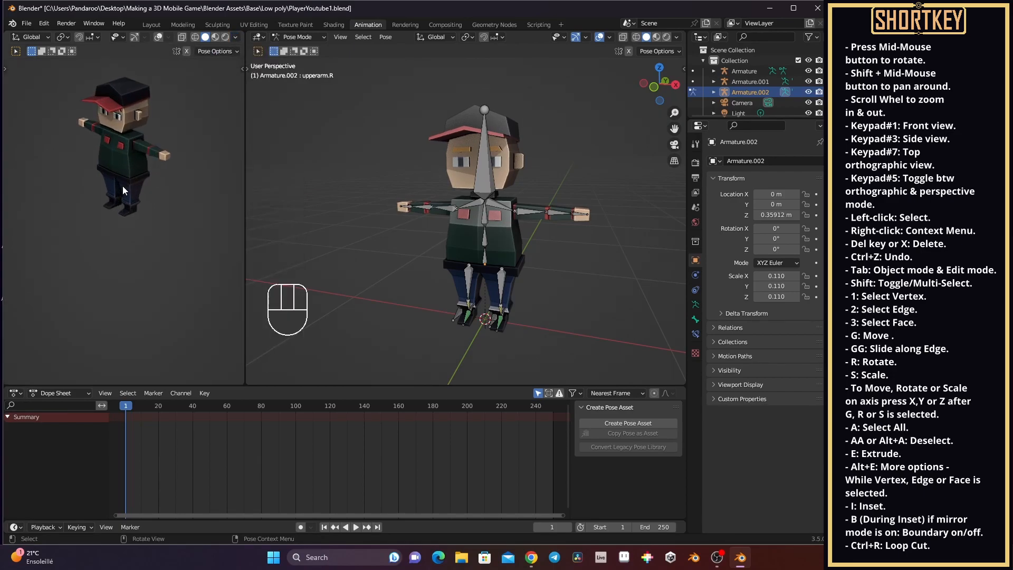
shift+middle_drag(152, 161, 131, 210)
scroll(141, 223, down, 6)
scroll(122, 201, up, 10)
scroll(149, 222, down, 3)
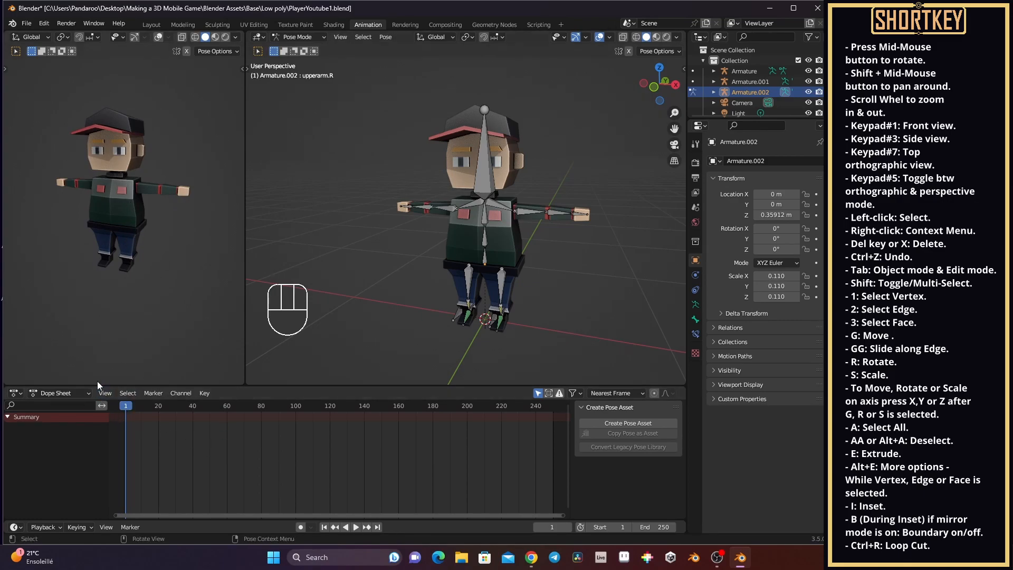
Switch the Dope Sheet to the Action Editor and create a new action for the armature.
click(75, 393)
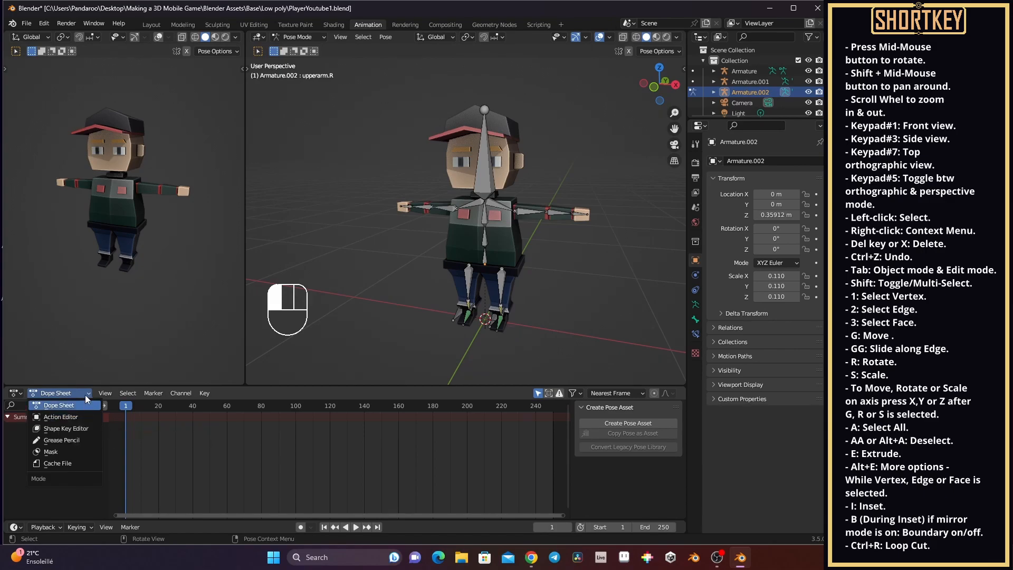
click(75, 417)
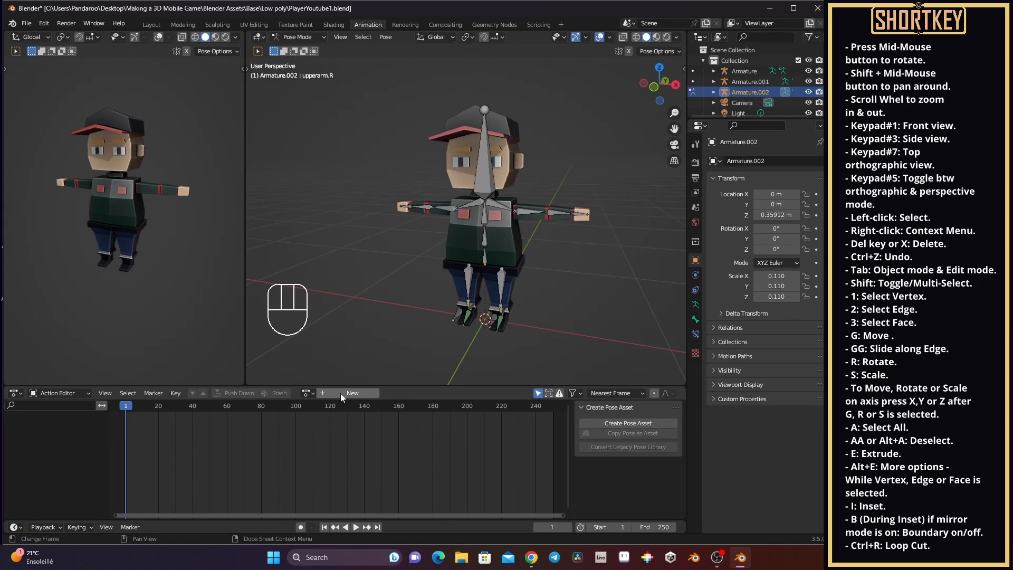
click(323, 394)
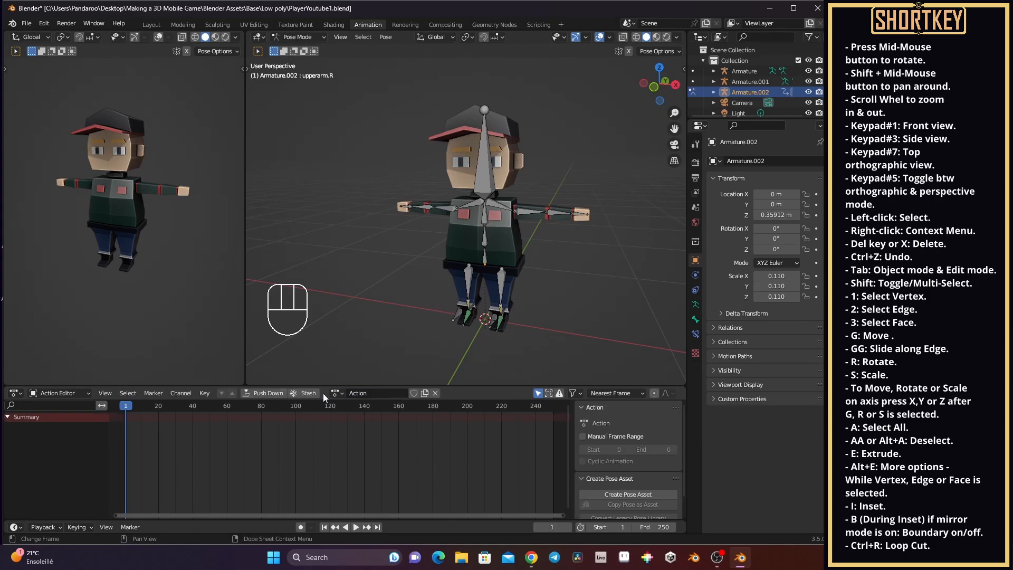
Rename the new action as 0TPose.
click(383, 392)
text(TPose)
text(0)
click(384, 395)
key(Home)
key(shift+Right)
click(371, 393)
key(Return)
Insert a Location & Rotation keyframe for all of the armature's bones at frame 1.
click(486, 179)
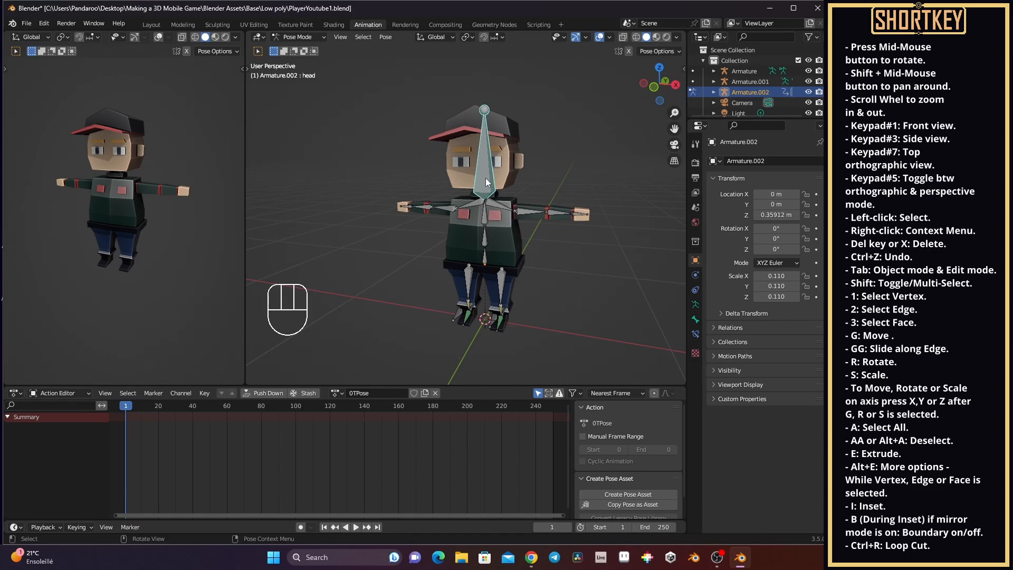
key(a)
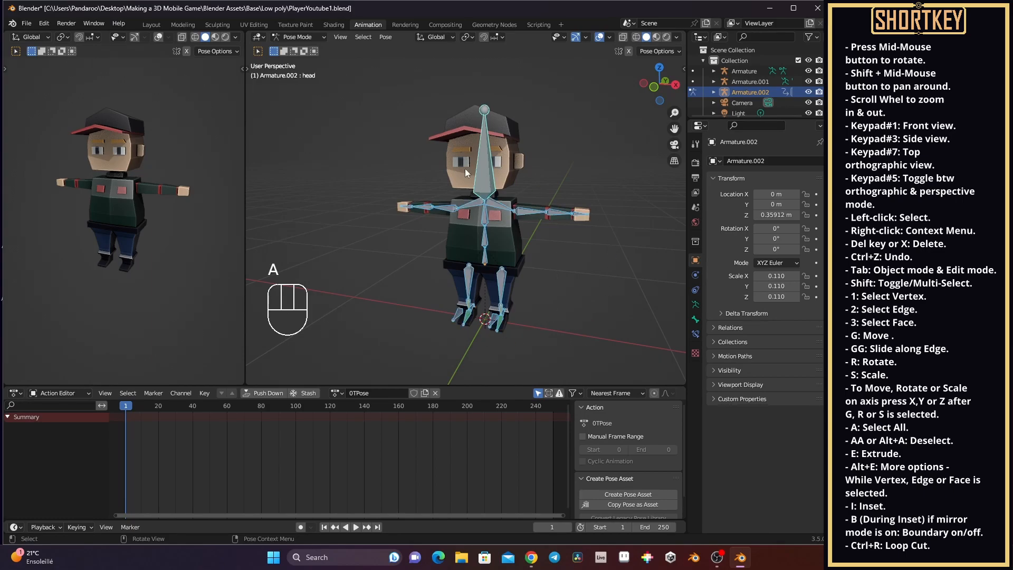
right_click(486, 180)
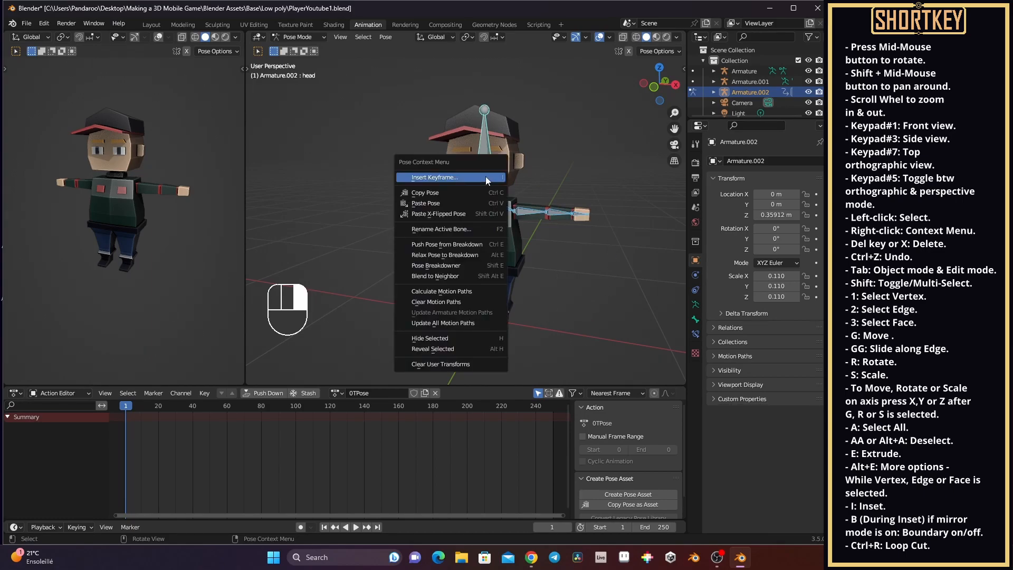
click(483, 177)
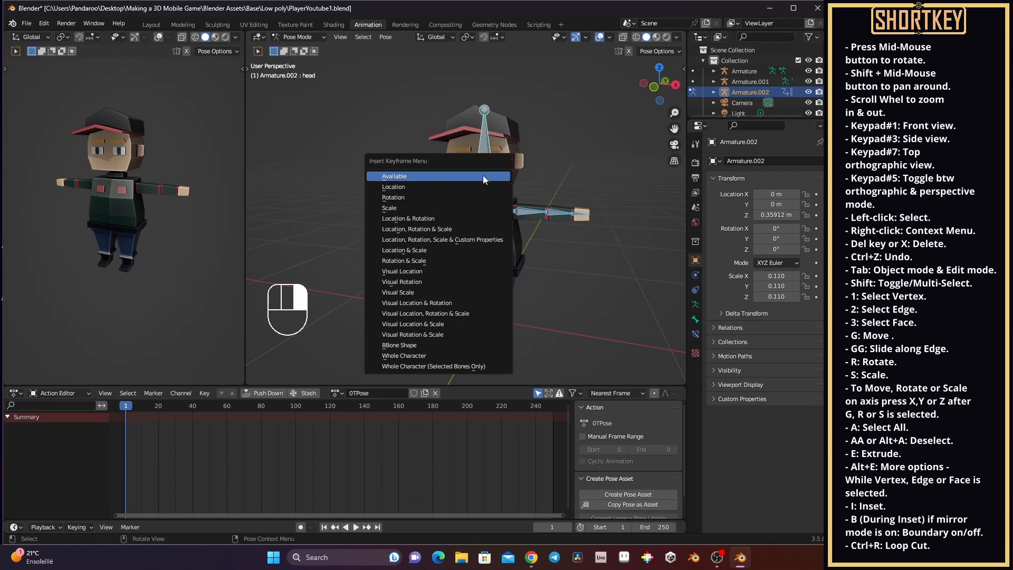
click(407, 219)
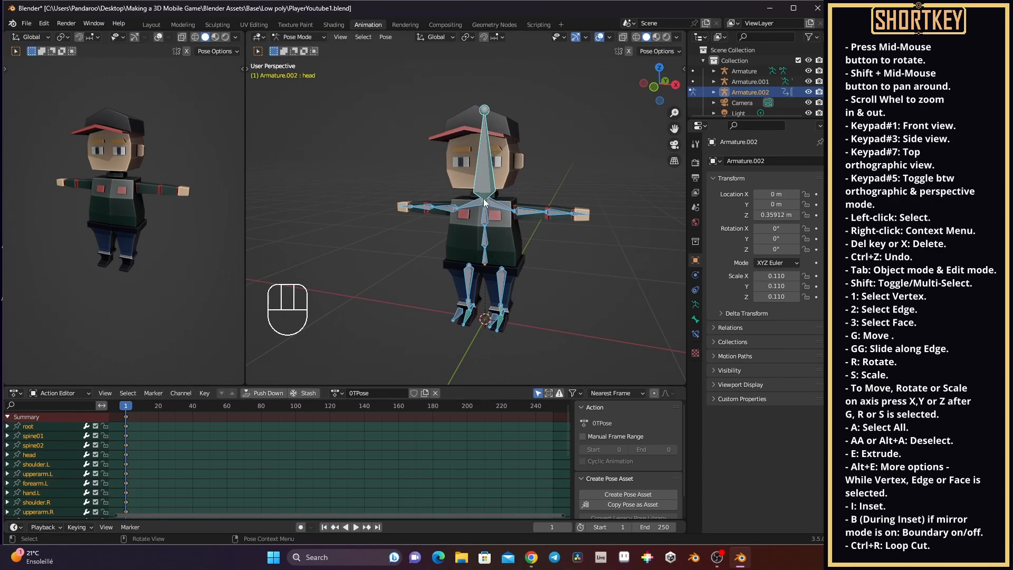
scroll(70, 429, down, 6)
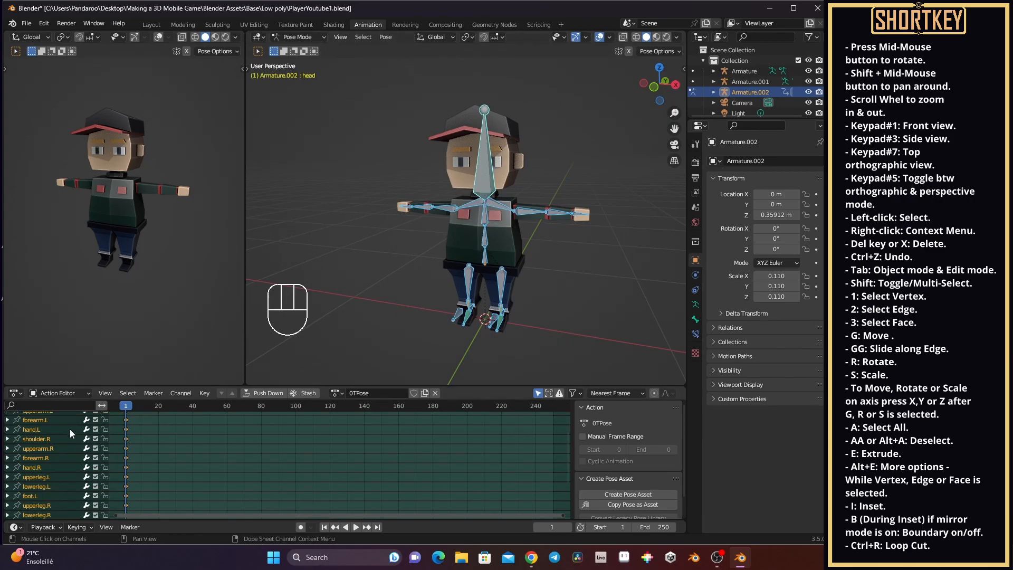
scroll(69, 444, up, 6)
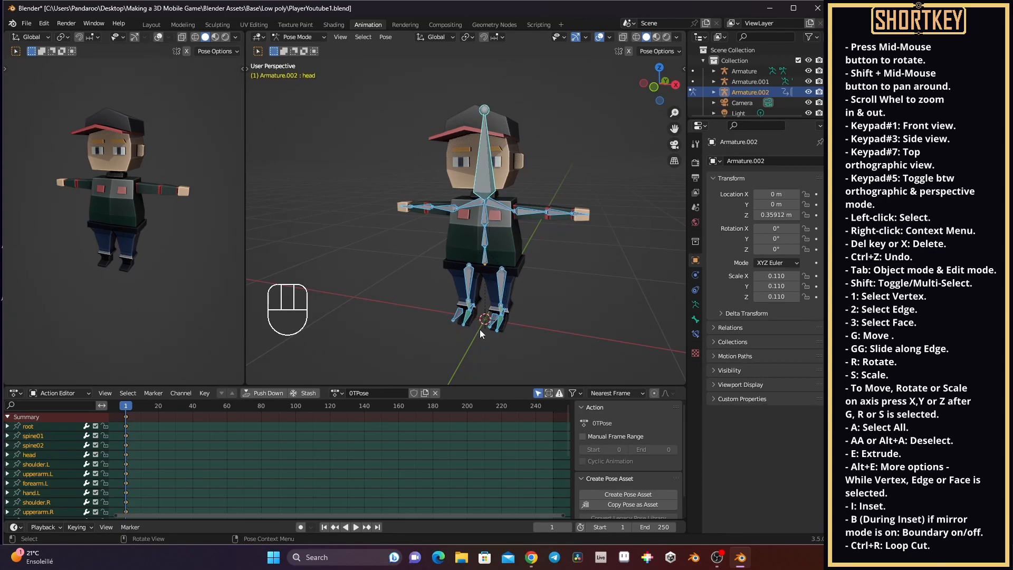
Keep the 0TPose action with a fake user and duplicate it as a new action named Idle.
middle_drag(508, 321, 506, 309)
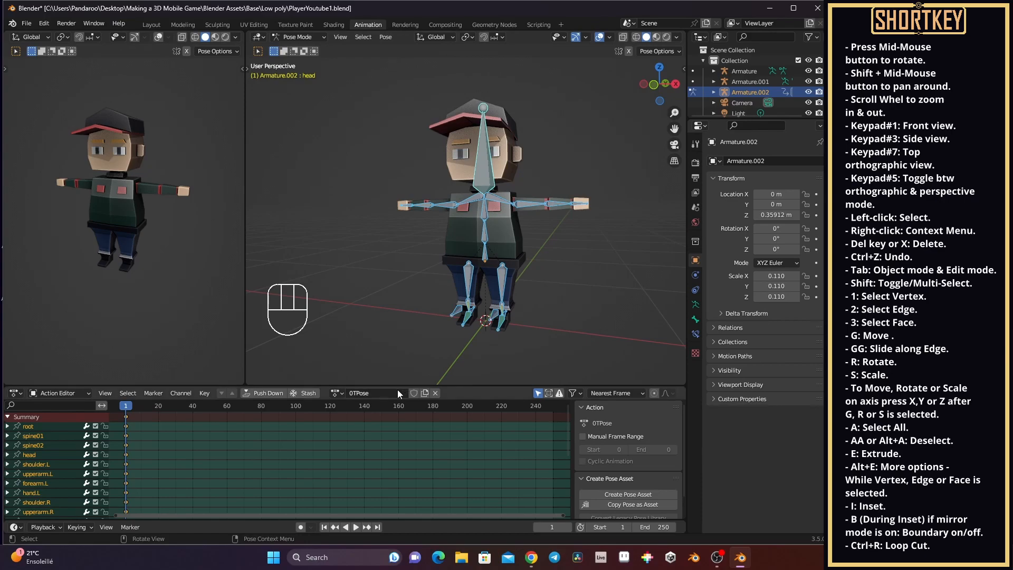
click(412, 392)
click(426, 395)
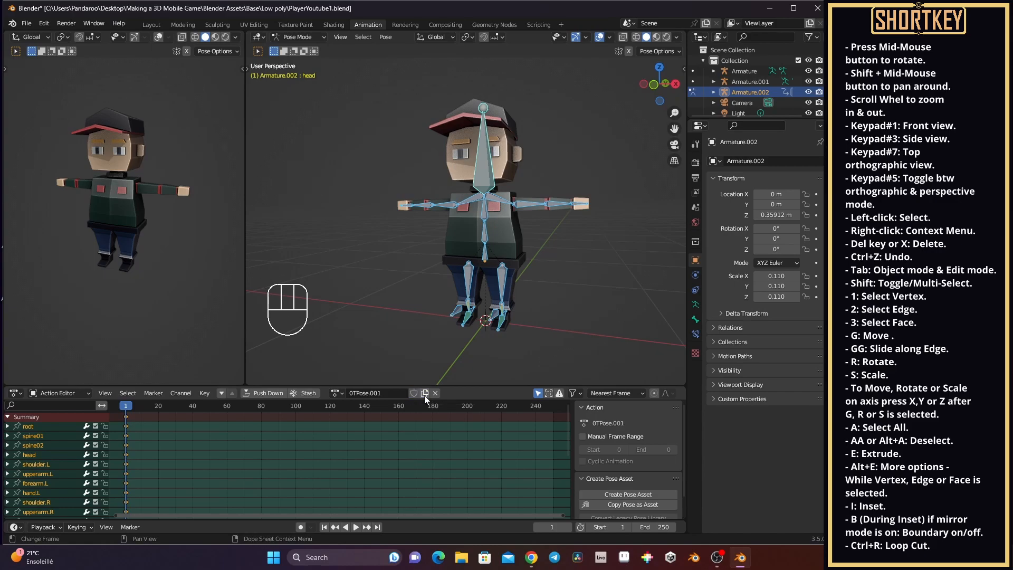
click(368, 394)
text(Idle)
key(Return)
Rotate the left upper arm down about 65° and the right upper arm down about 60°.
click(524, 205)
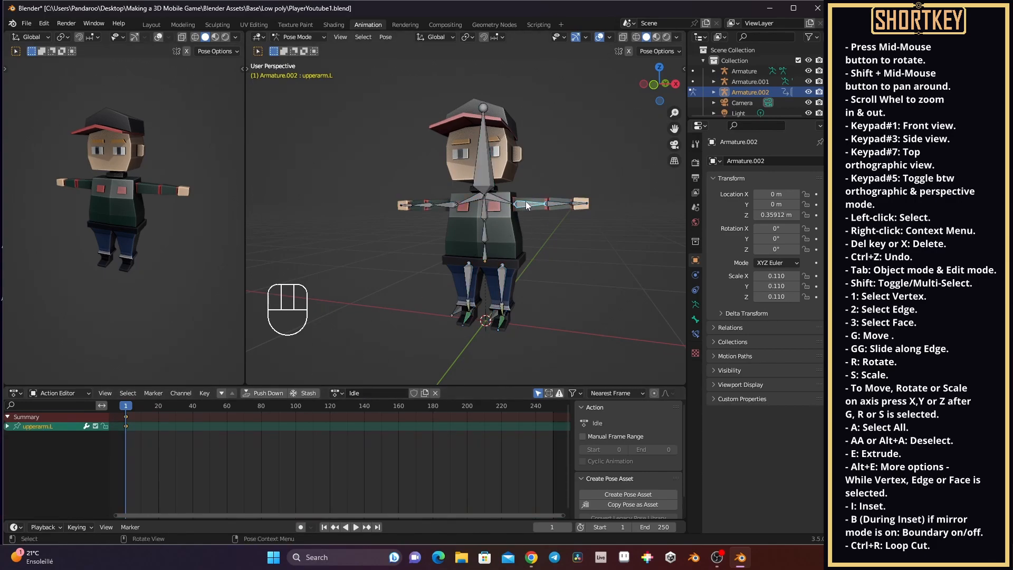
key(r)
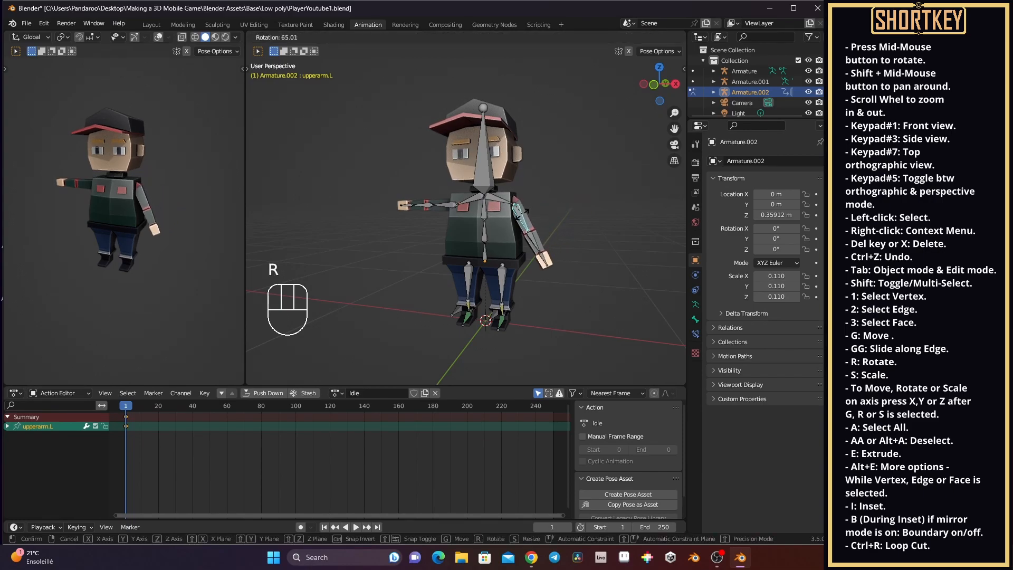
click(444, 206)
click(444, 203)
middle_drag(445, 204, 487, 211)
key(r)
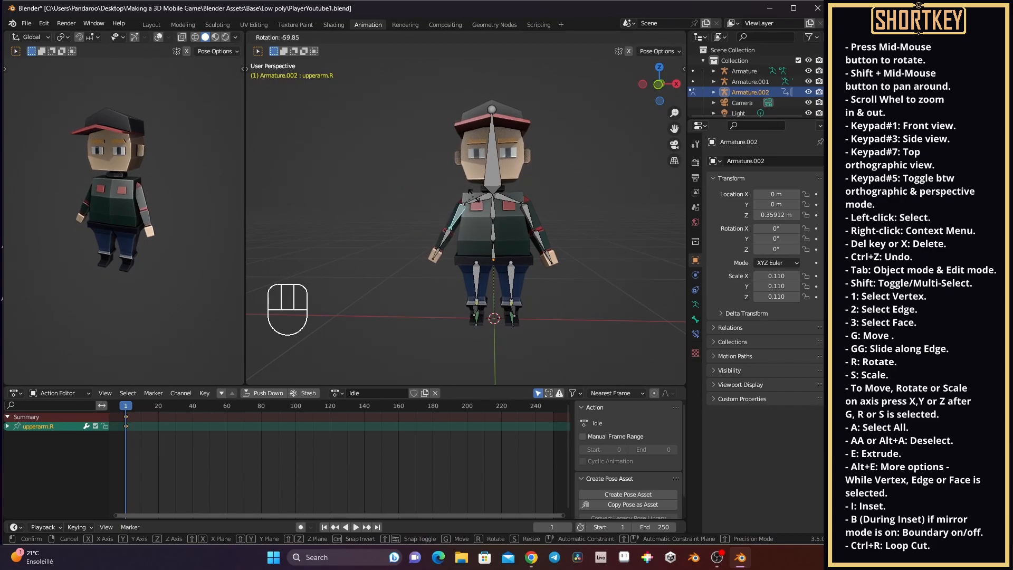
click(471, 193)
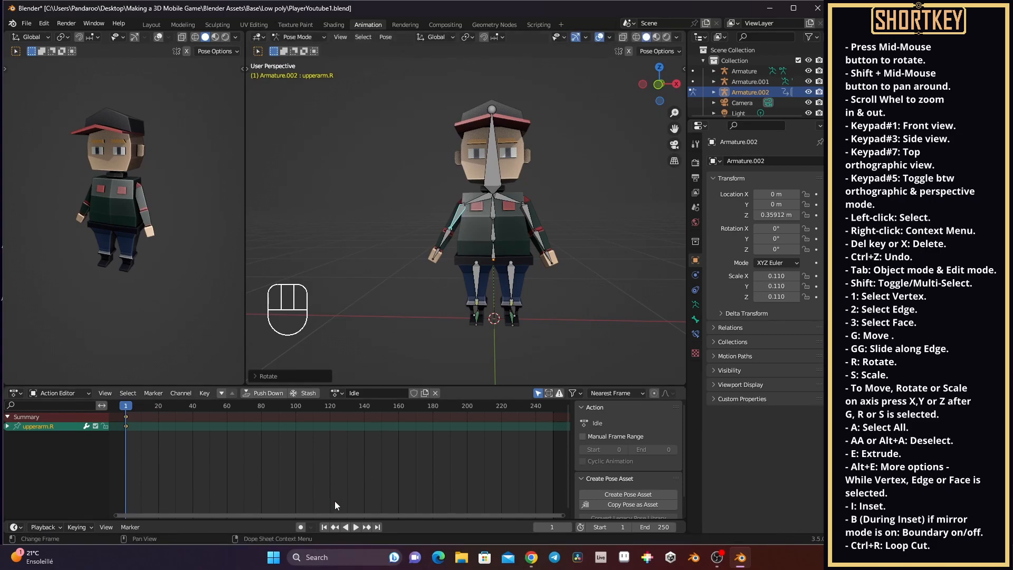
Clear the rotation and location of all the armature's bones to restore the T-pose.
click(494, 179)
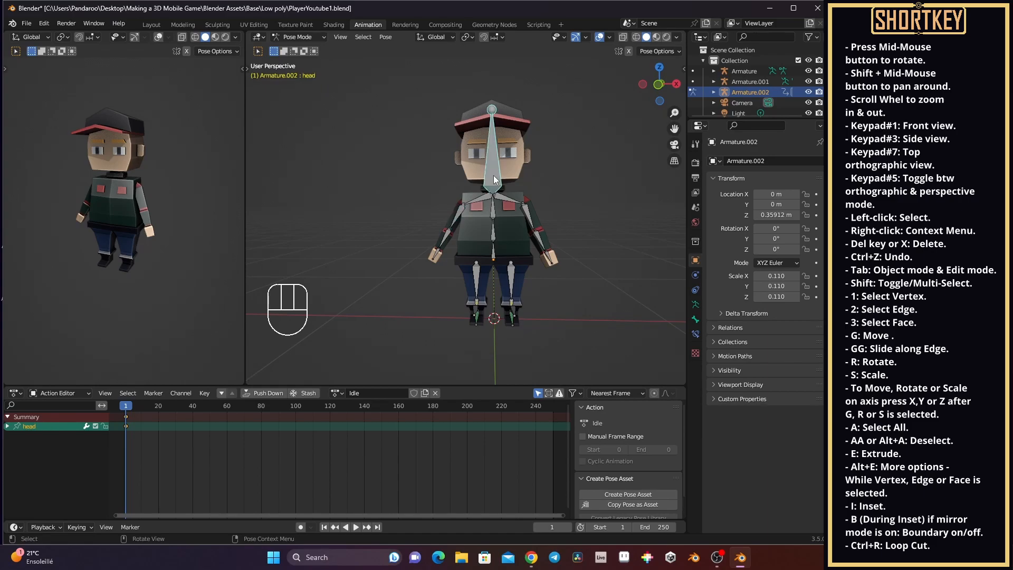
key(a)
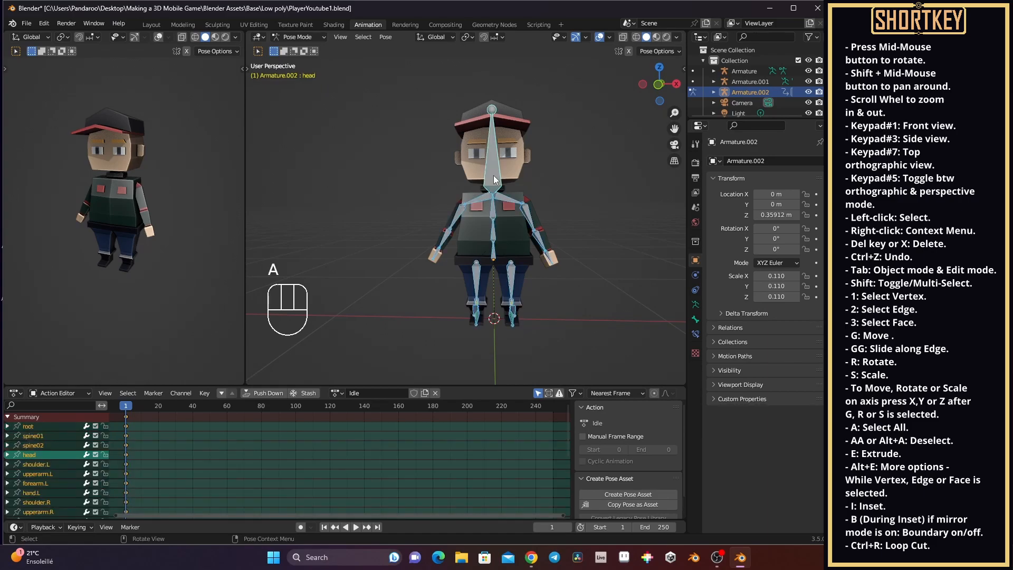
key(alt+r)
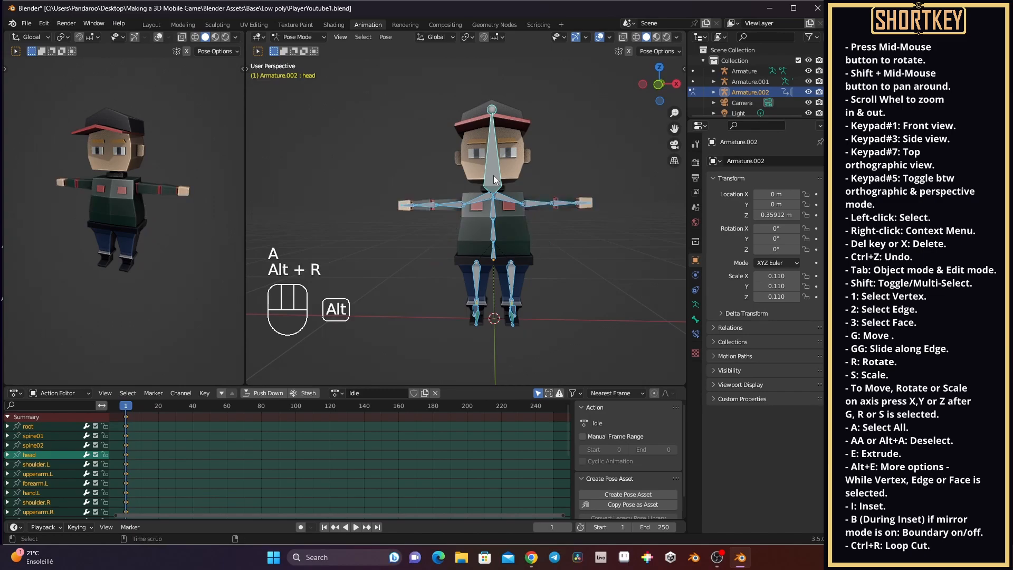
key(alt+g)
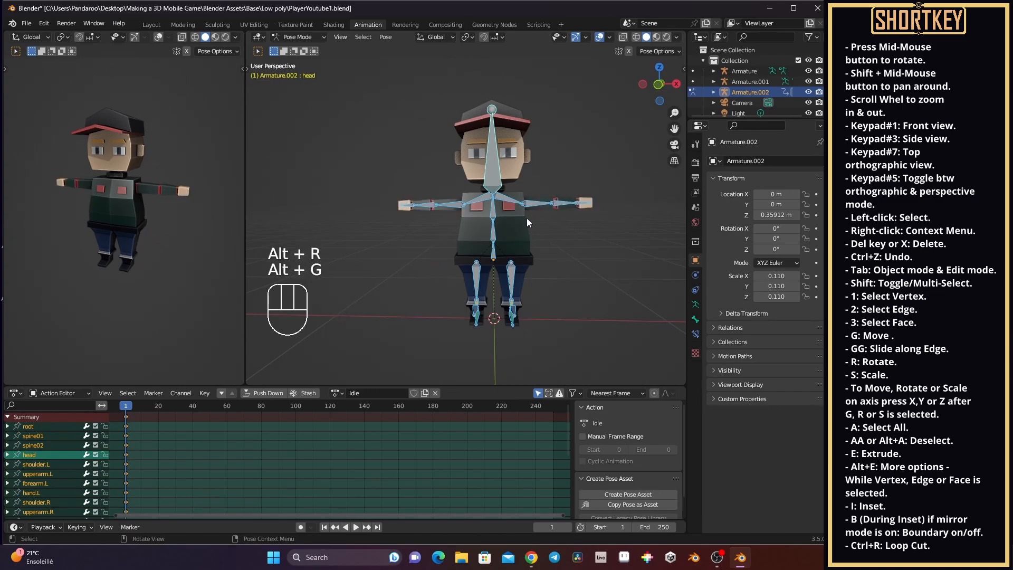
Protect the Idle action with a fake user and turn on auto keying.
middle_drag(527, 222, 486, 232)
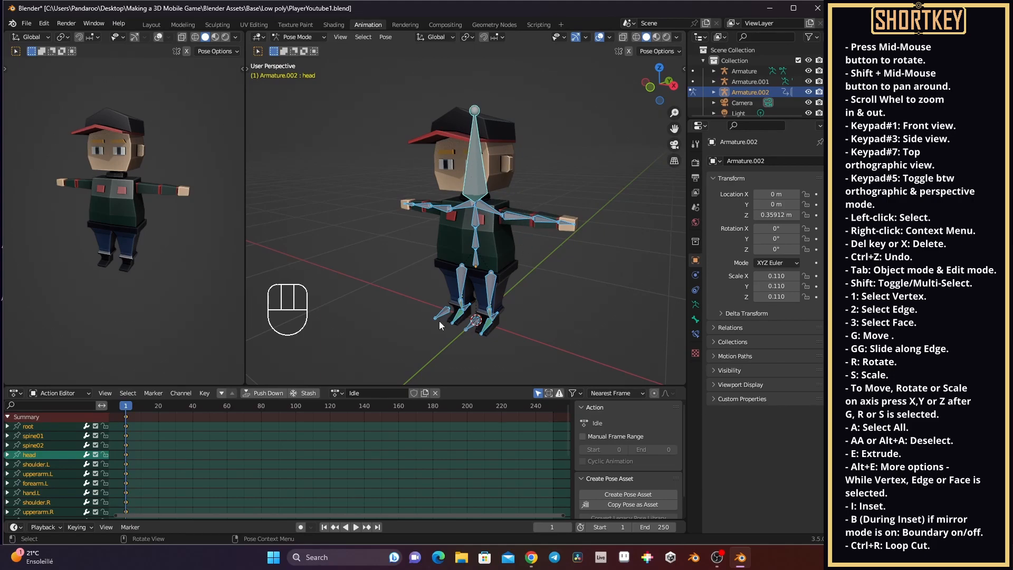
click(415, 393)
click(300, 527)
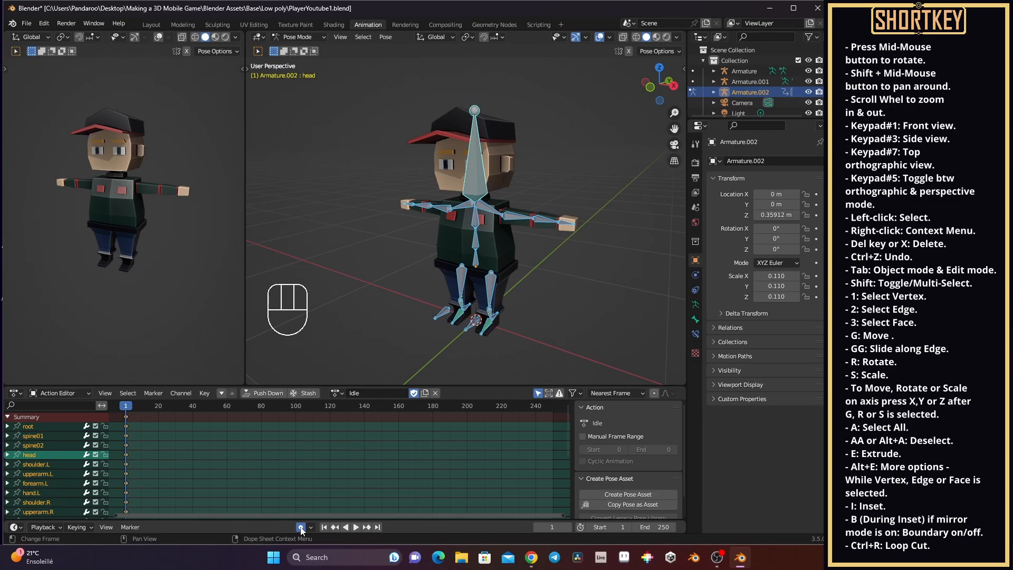
Rotate the left upper arm bone down beside the body at frame 1.
click(515, 216)
middle_drag(515, 342, 527, 210)
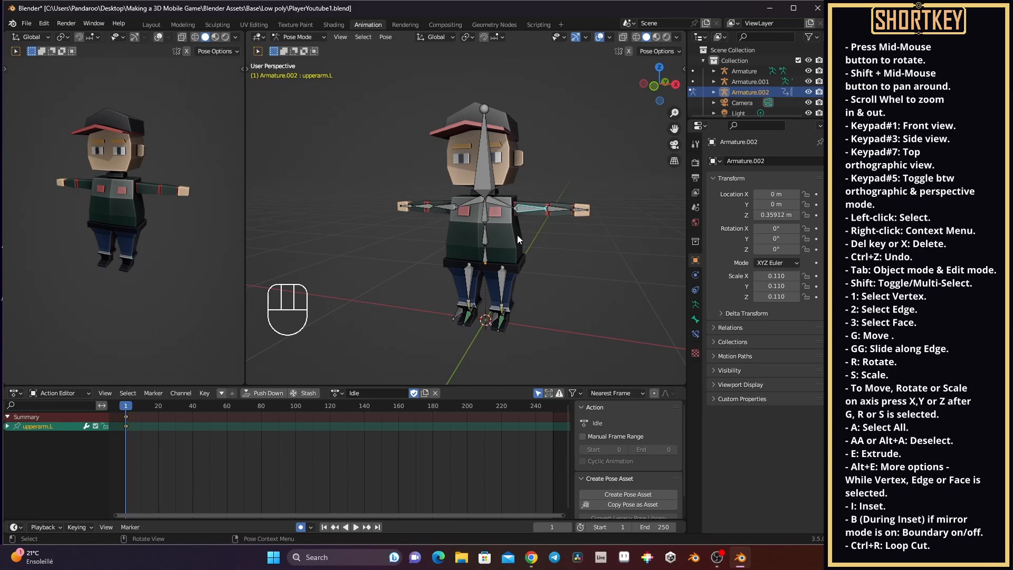
key(r)
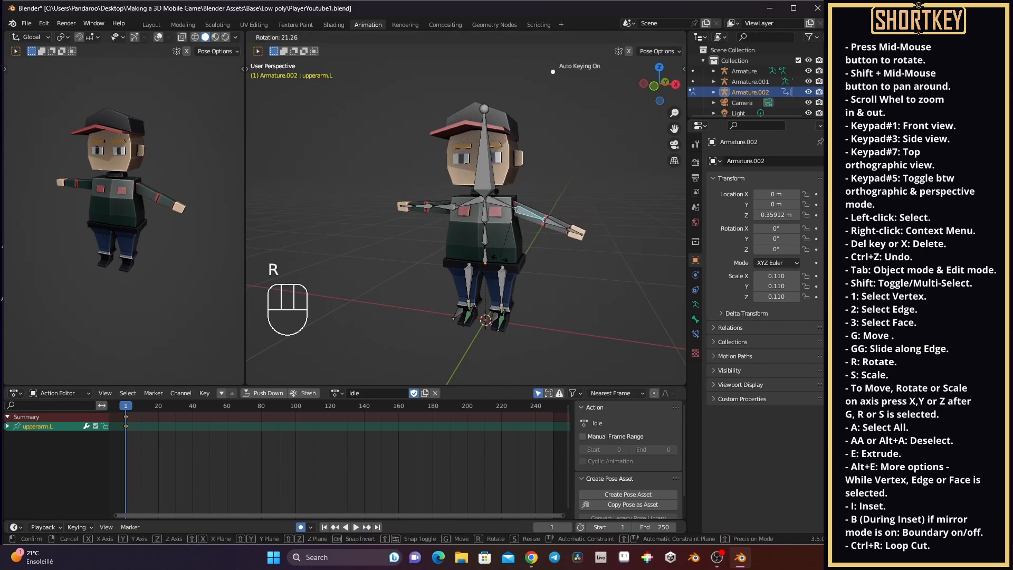
click(330, 278)
Try rotating the right upper arm down about 56° from the angled view, and undo it.
click(446, 207)
key(r)
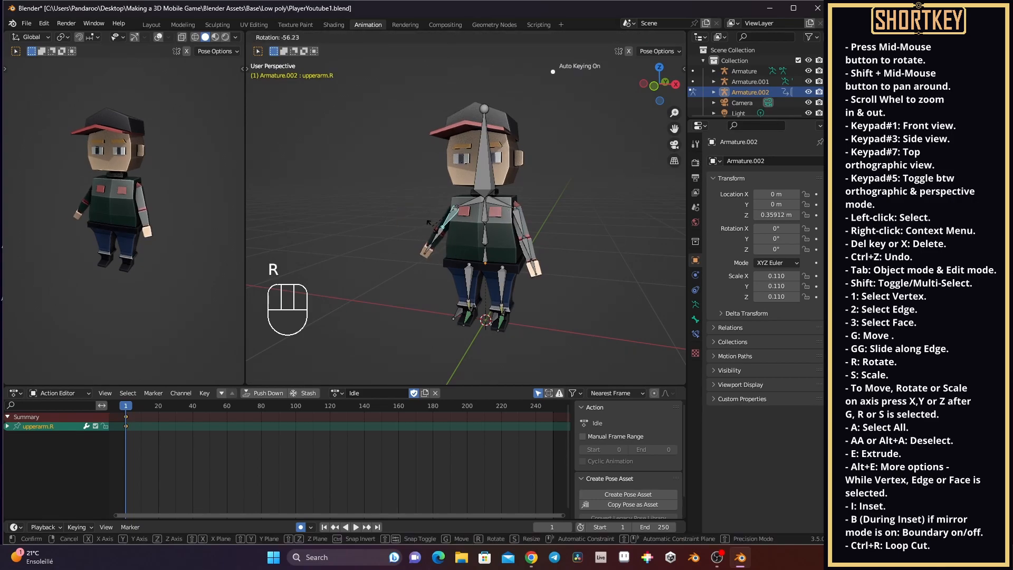
click(430, 221)
middle_drag(507, 244, 572, 245)
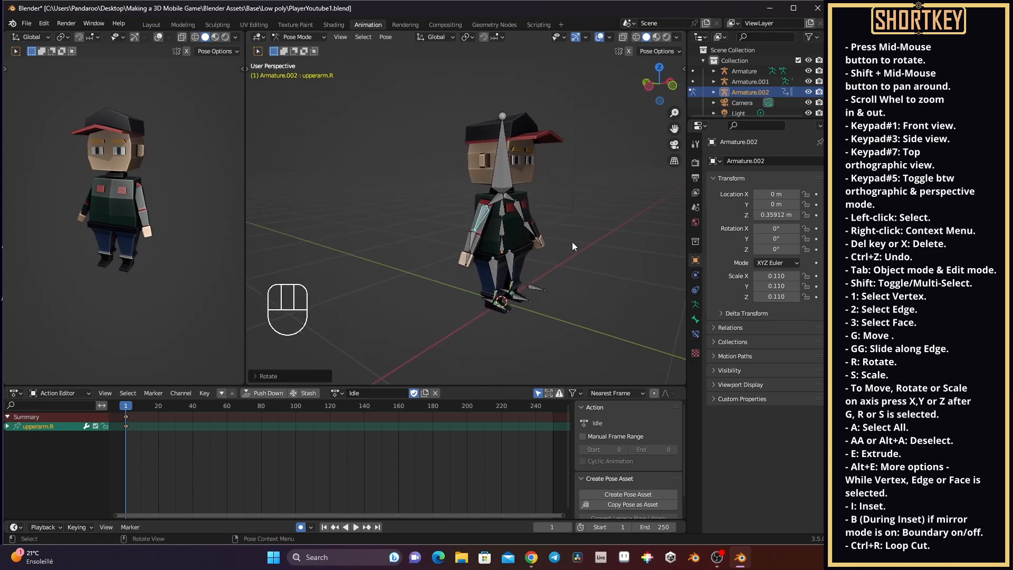
key(ctrl+z)
Rotate the right upper arm down about 67° as seen from the front.
middle_drag(518, 219, 450, 217)
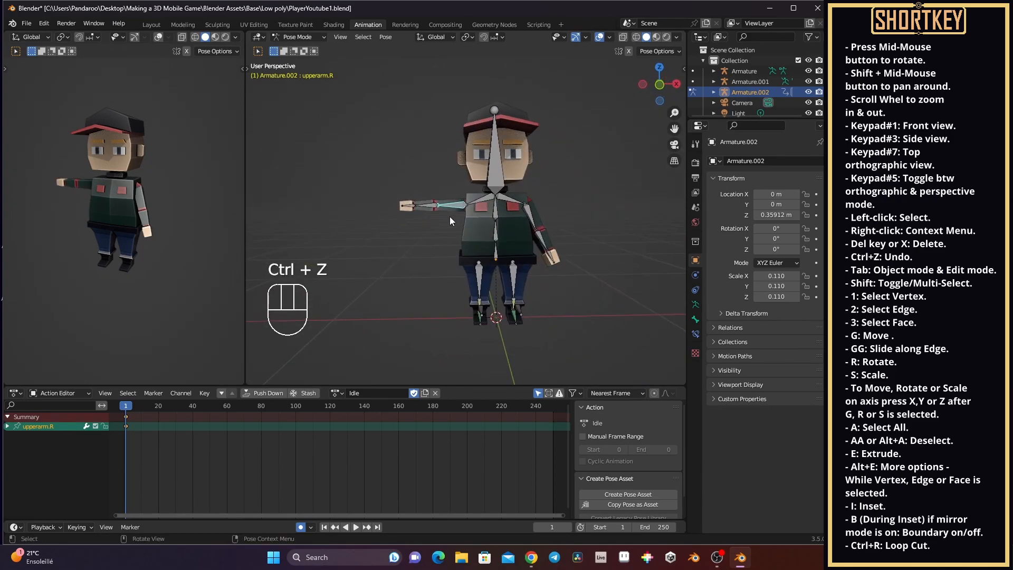
key(r)
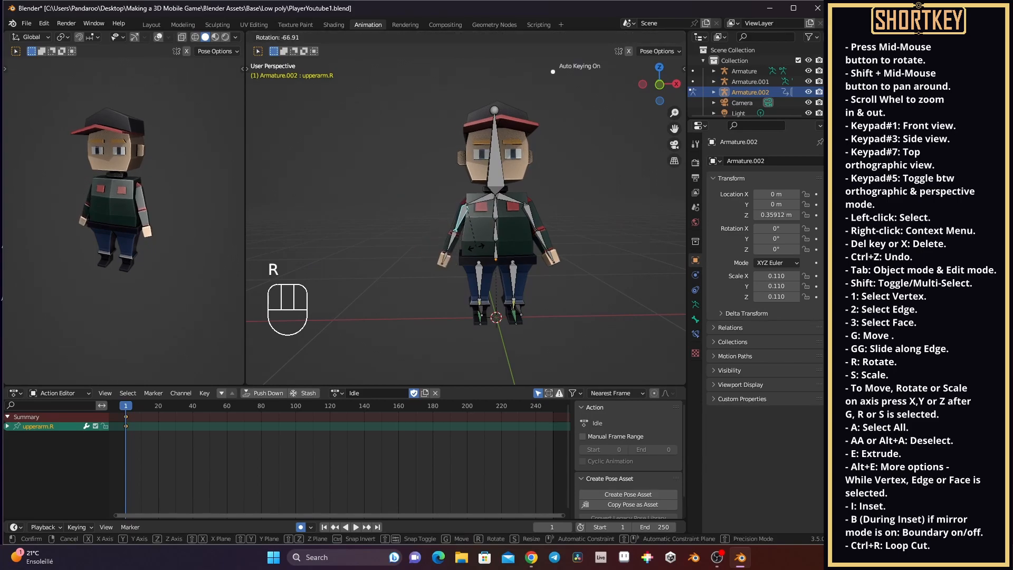
click(478, 247)
middle_drag(536, 255, 517, 237)
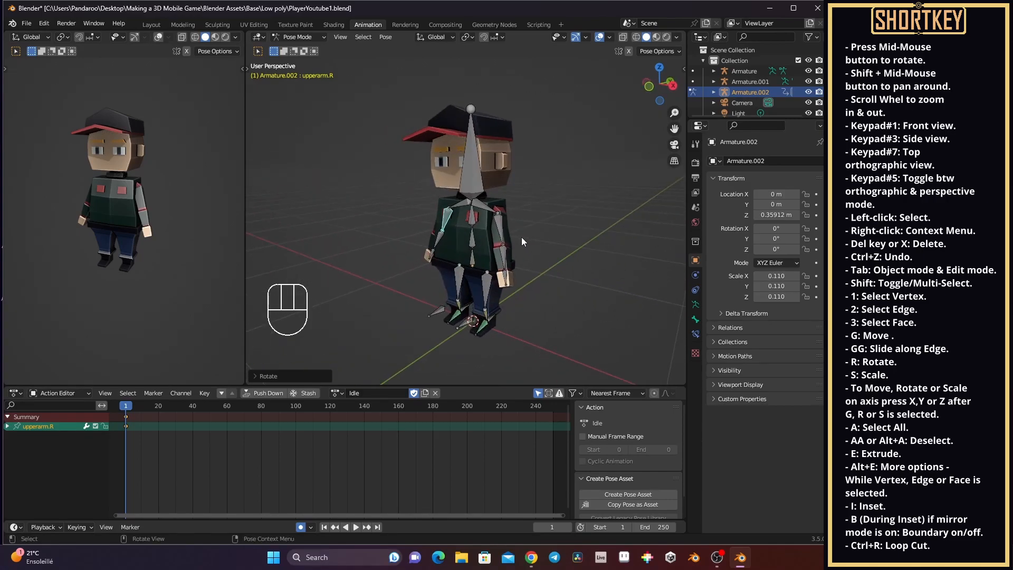
Try swinging the left upper arm as seen from the character's side, and undo the rotation.
middle_drag(507, 232, 450, 227)
click(436, 216)
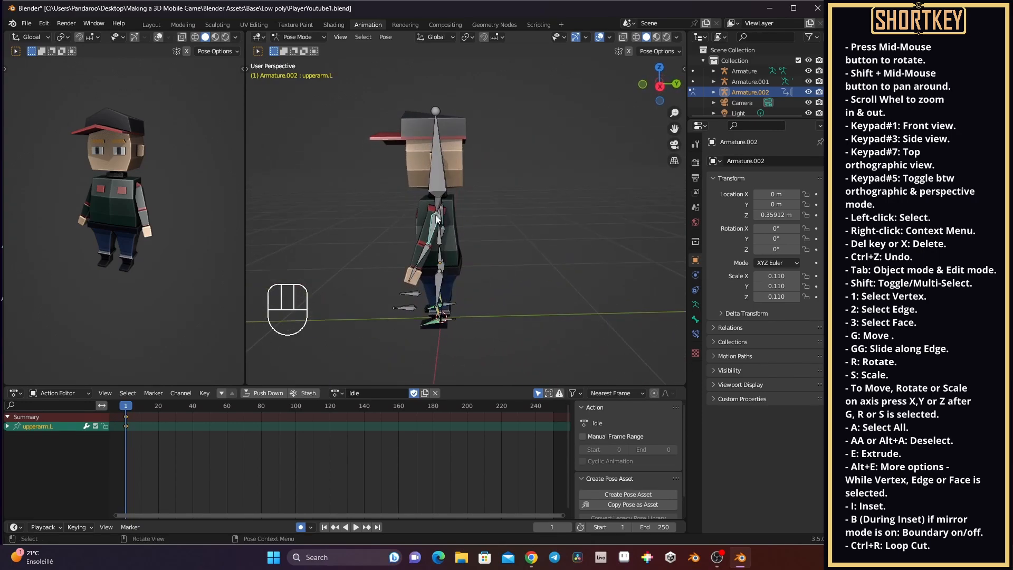
key(r)
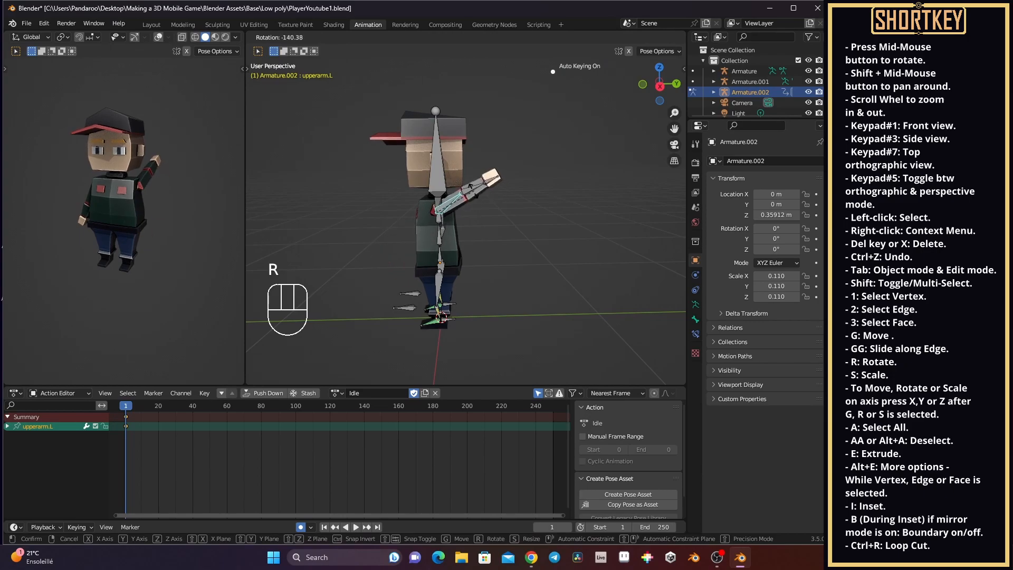
click(455, 221)
key(ctrl+z)
Try rotating the left upper arm outward as seen from the front, and undo it.
middle_drag(458, 219, 543, 214)
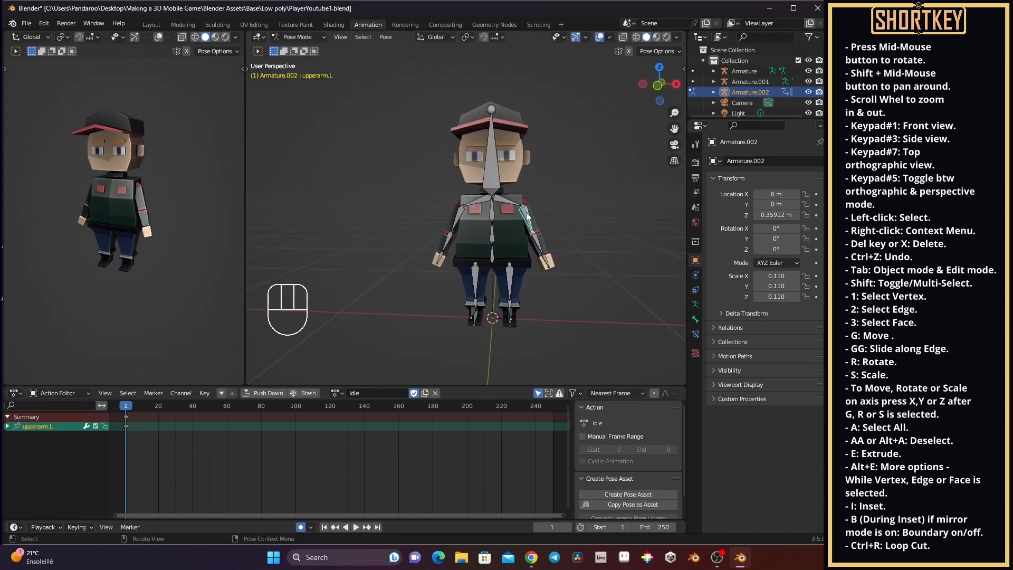
key(r)
click(600, 235)
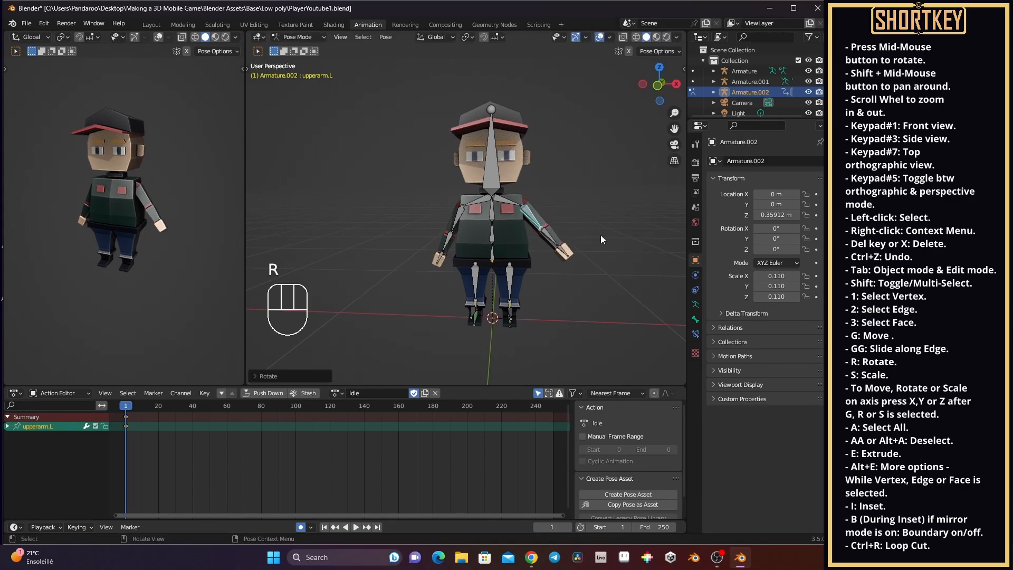
key(ctrl+z)
Rotate the left upper arm about 11° away from the body as seen from an oblique side view.
middle_drag(601, 235, 495, 244)
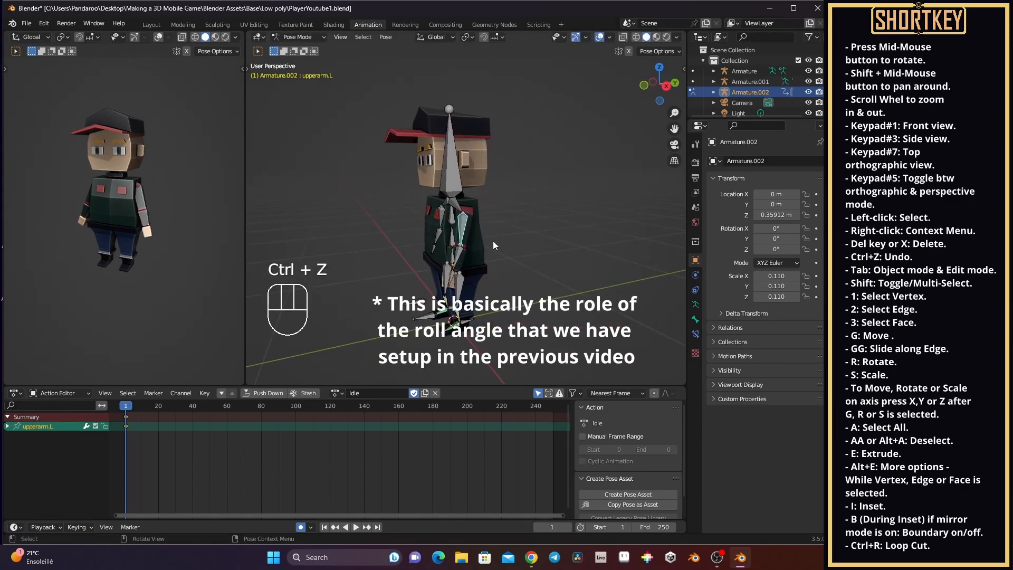
key(r)
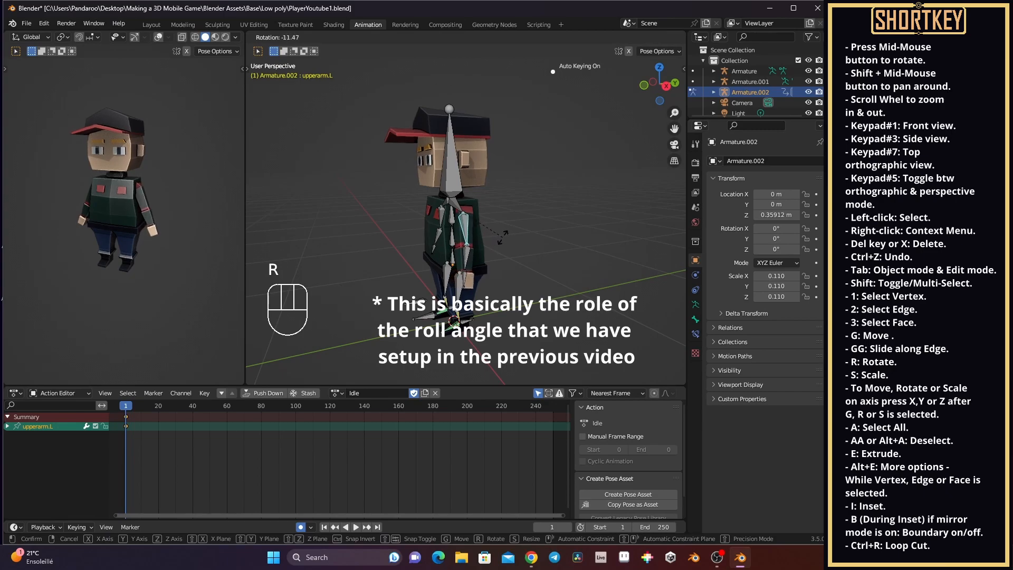
click(503, 237)
middle_drag(503, 236, 527, 248)
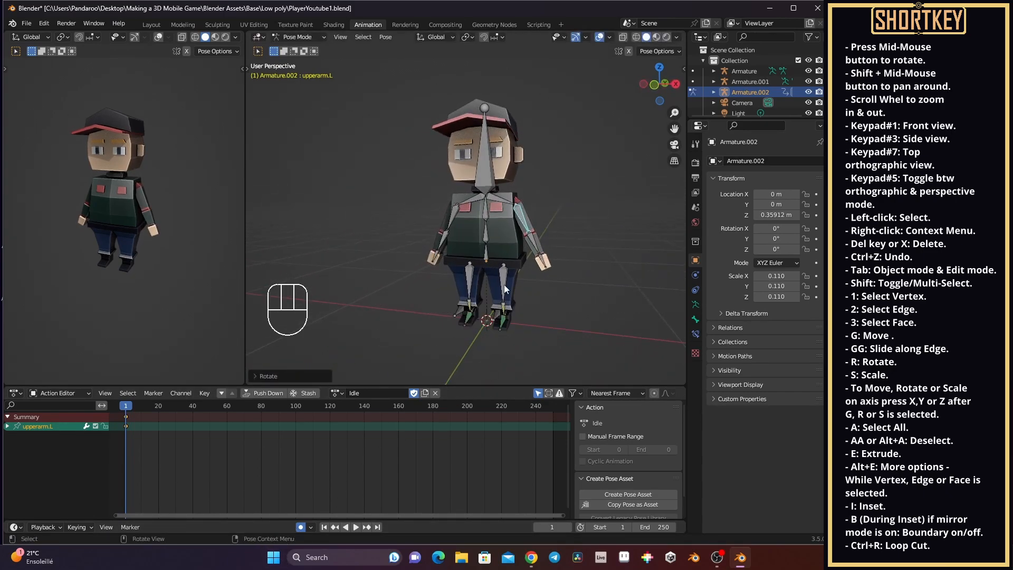
Try lowering the root bone along the global Z axis to bend the knees, and undo the move.
click(489, 260)
scroll(500, 257, up, 3)
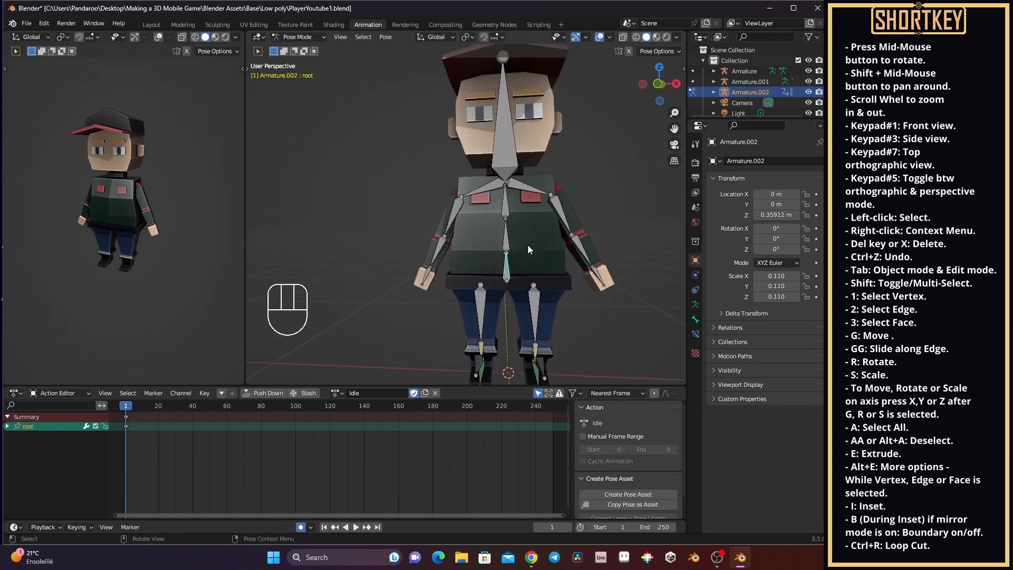
scroll(518, 265, down, 1)
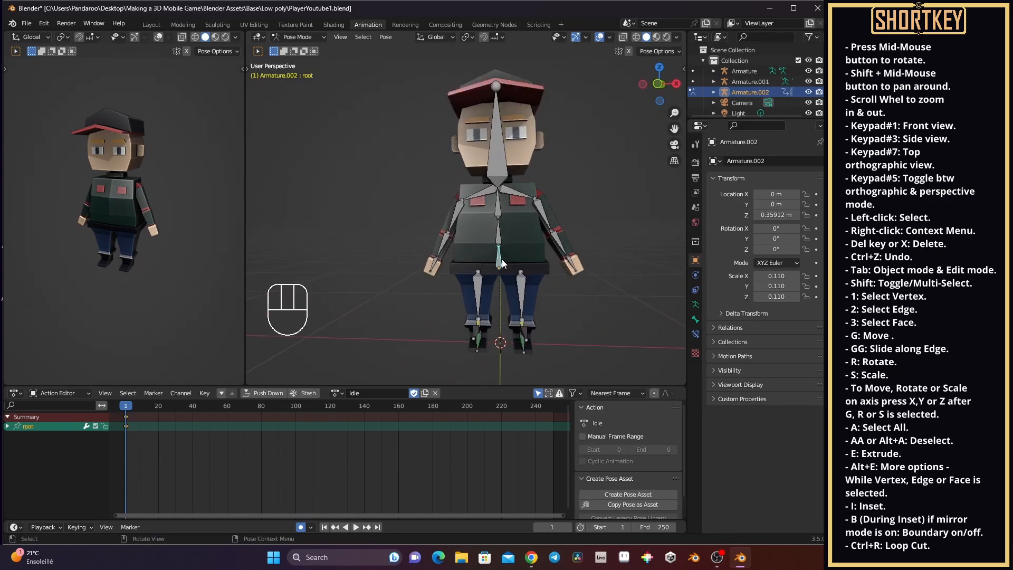
key(g)
key(z)
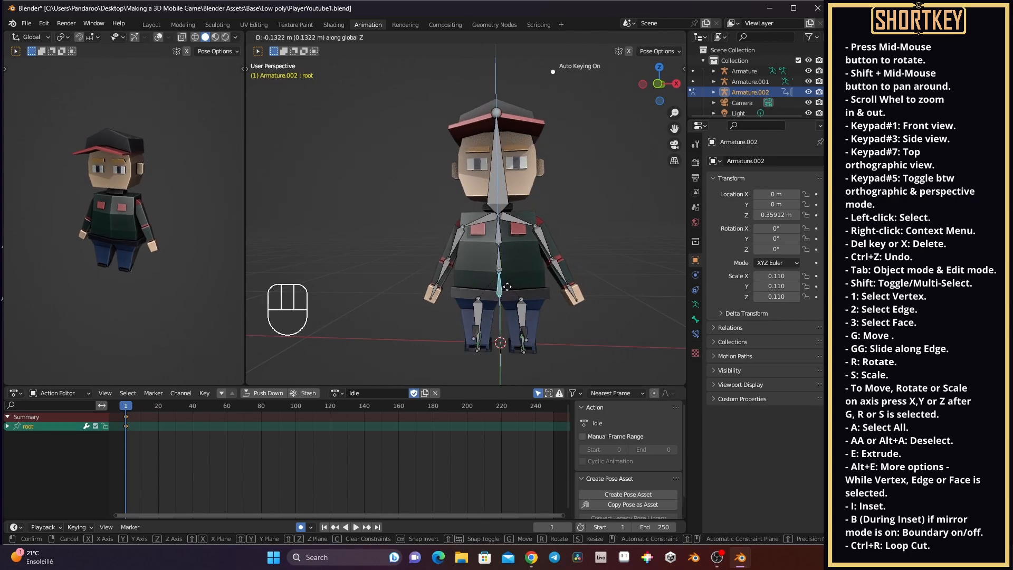
click(516, 275)
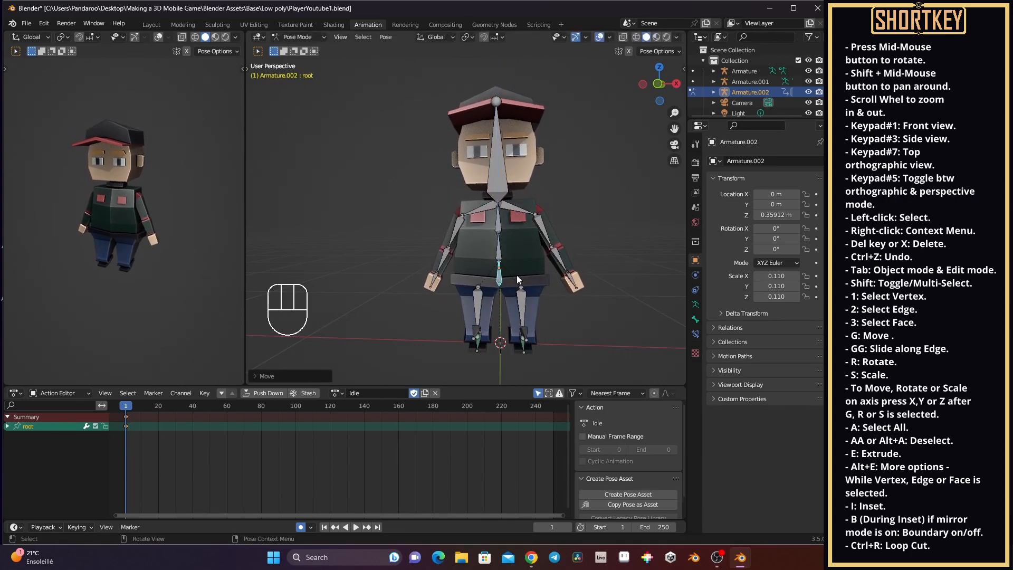
key(ctrl+z)
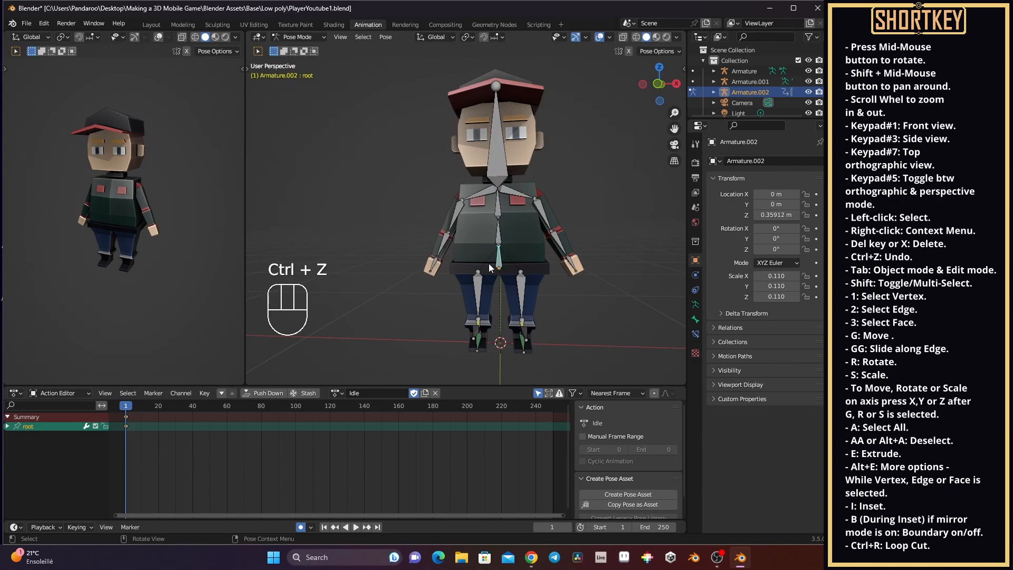
Move the root bone down about 0.03 m along the global Z axis.
key(g)
key(z)
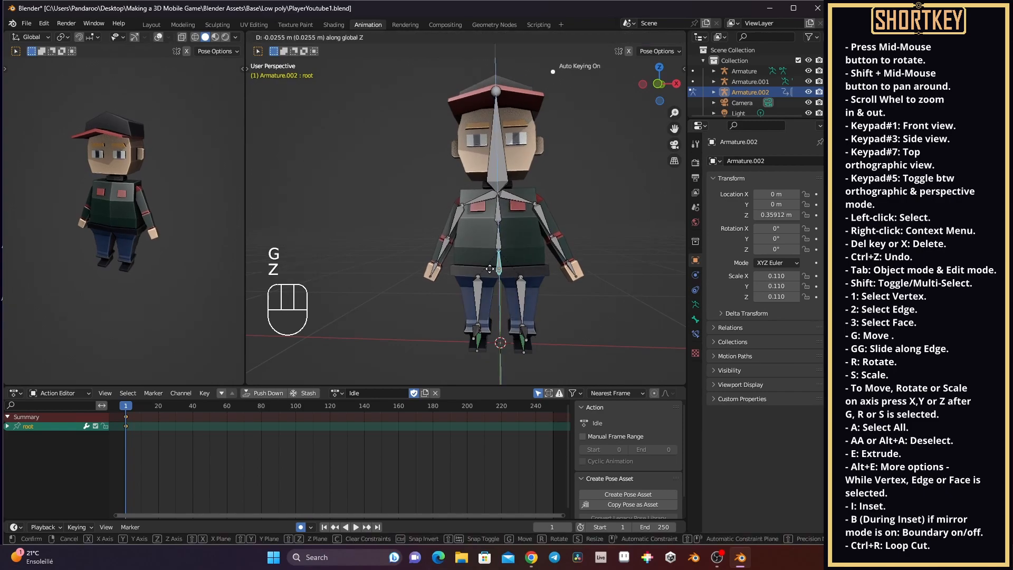
click(490, 271)
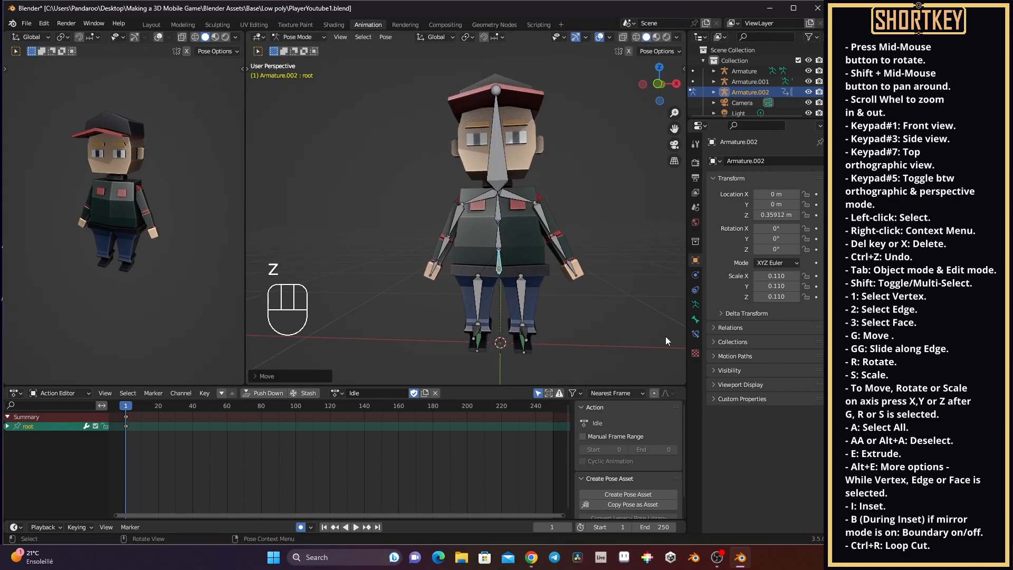
Rotate the left foot's IK target bone slightly around the global Z axis.
middle_drag(660, 335, 602, 345)
click(480, 346)
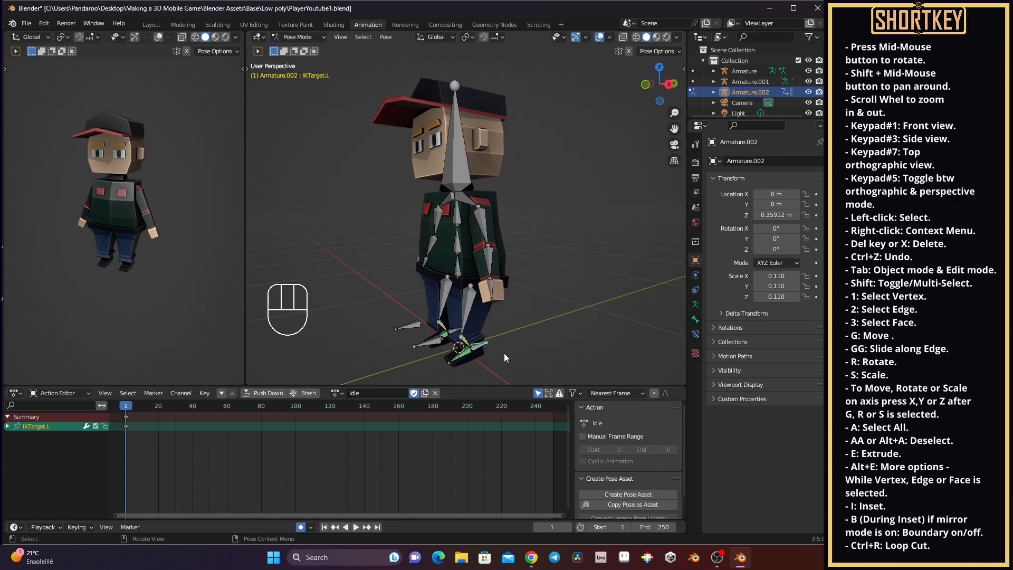
key(r)
key(z)
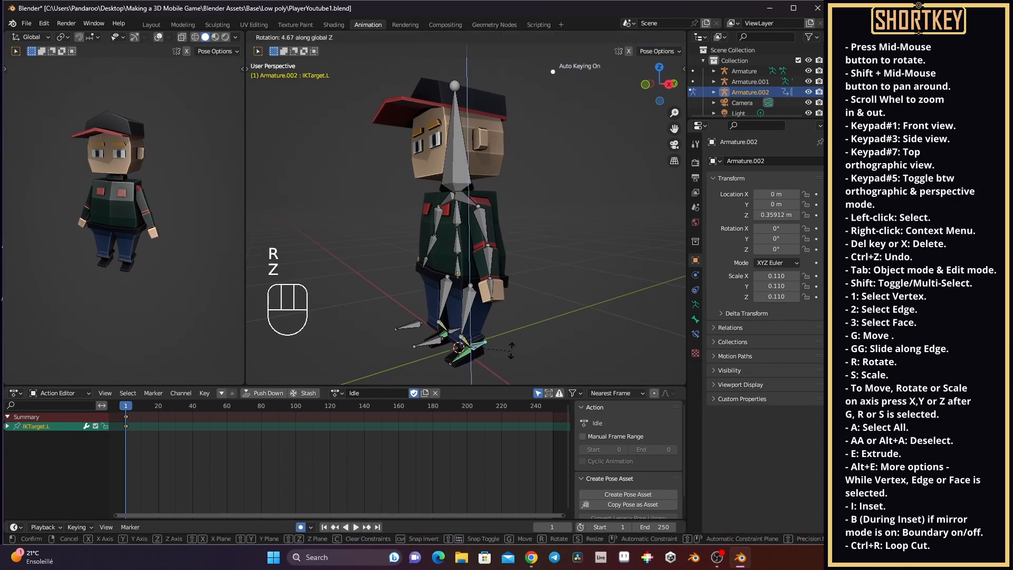
click(516, 348)
Try rotating the left foot's IK target around the global X axis, and undo it.
middle_drag(505, 348, 533, 348)
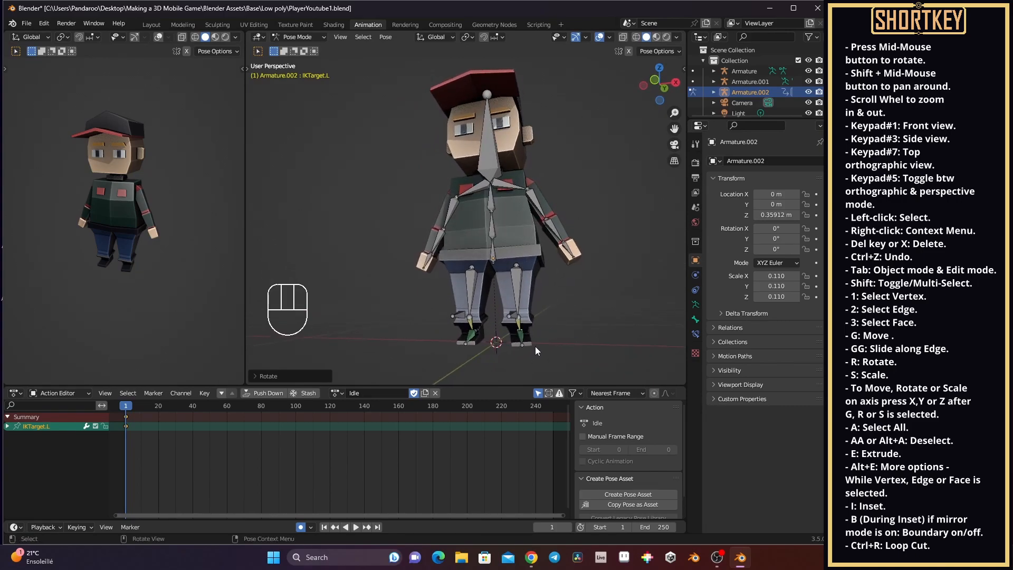
key(r)
key(x)
key(ctrl+z)
Rotate the left foot's IK target bone about 5° around the global Y axis.
key(r)
key(y)
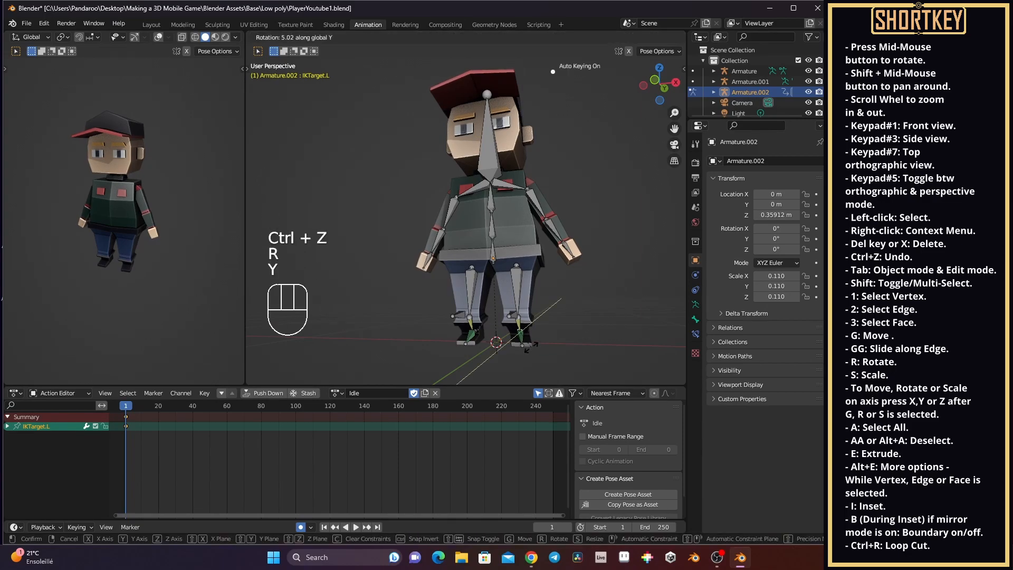
click(531, 346)
middle_drag(531, 347, 539, 345)
Rotate the right foot's IK target bone about -10° around the global Z axis.
middle_drag(451, 347, 493, 328)
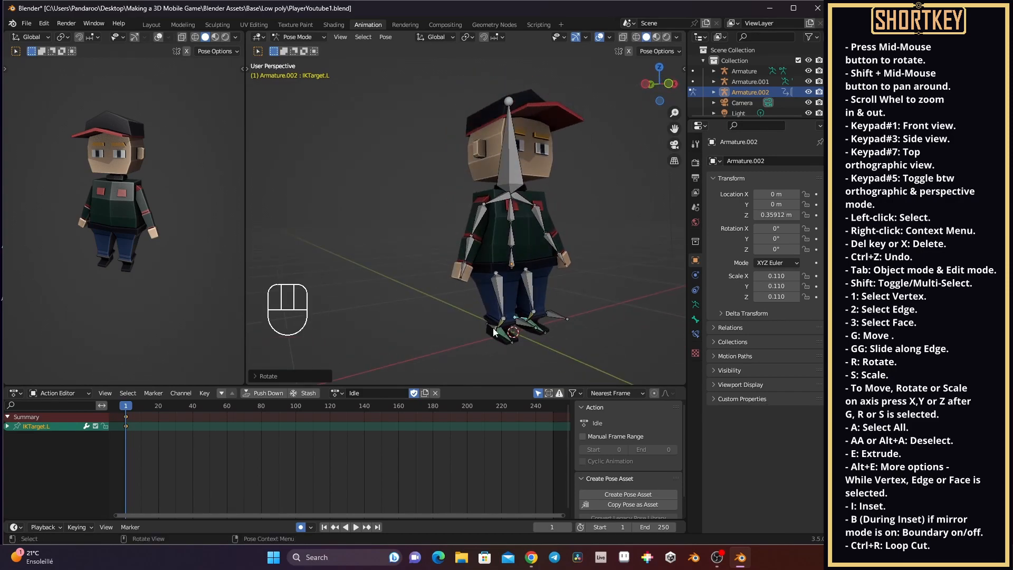
click(493, 327)
key(r)
key(z)
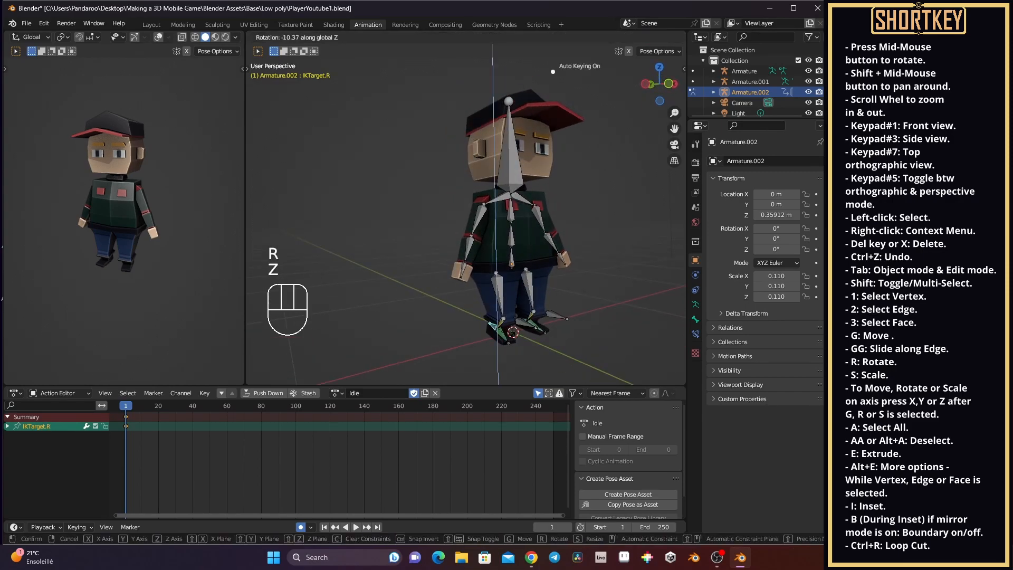
click(510, 339)
Rotate the right foot's IK target bone about -2° around the global Y axis.
middle_drag(510, 338, 463, 318)
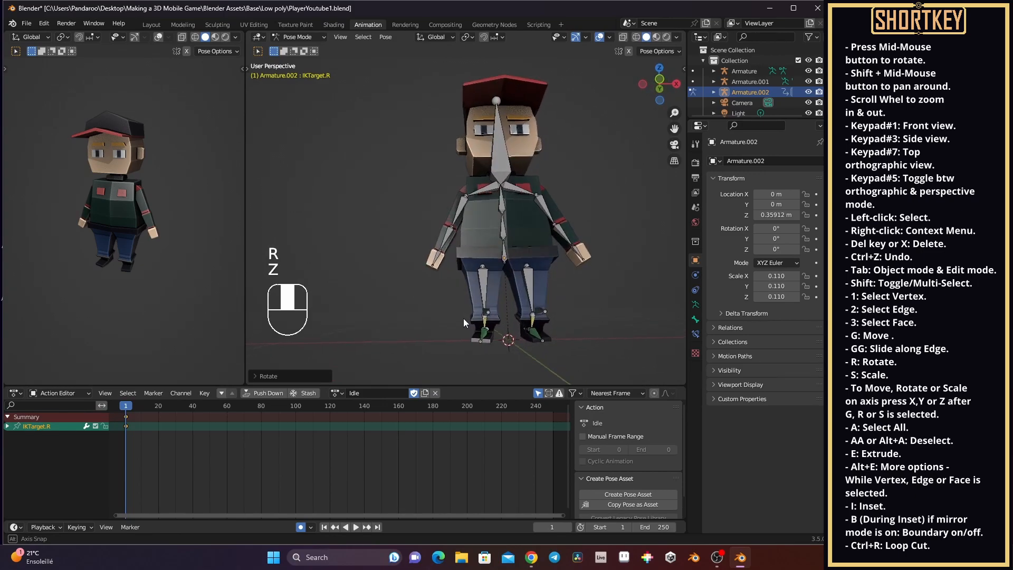
key(r)
key(y)
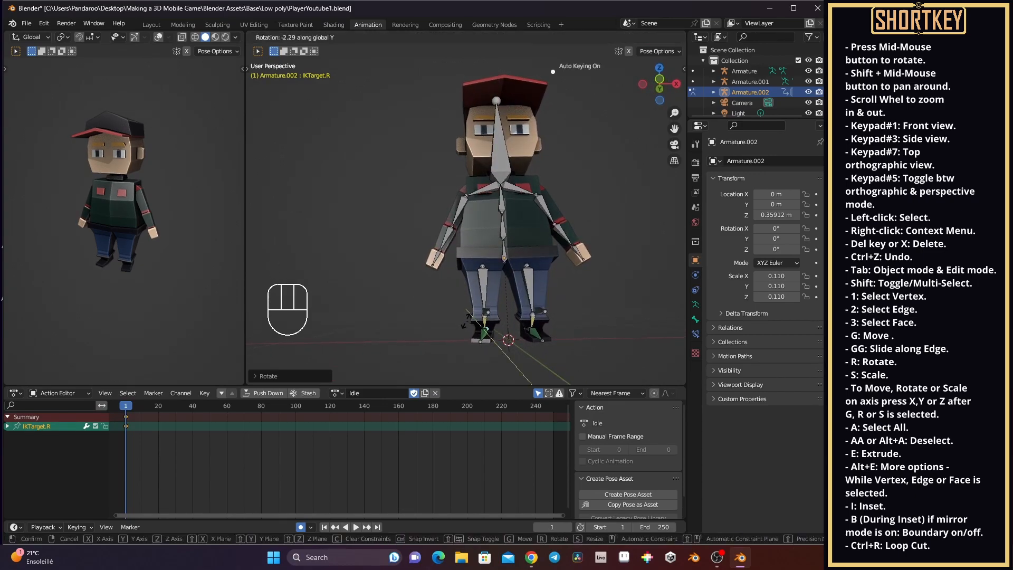
click(465, 323)
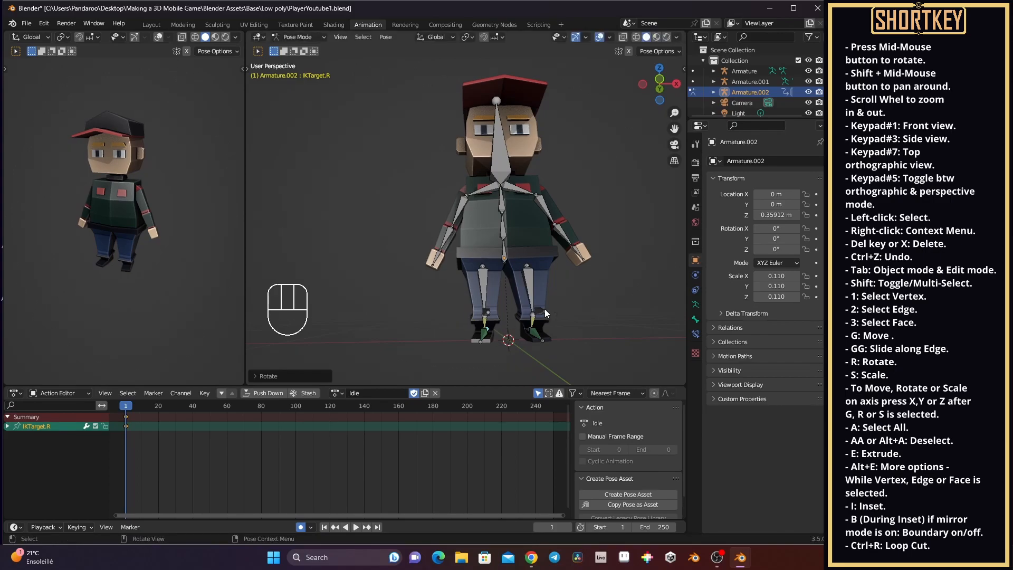
middle_drag(542, 310, 537, 310)
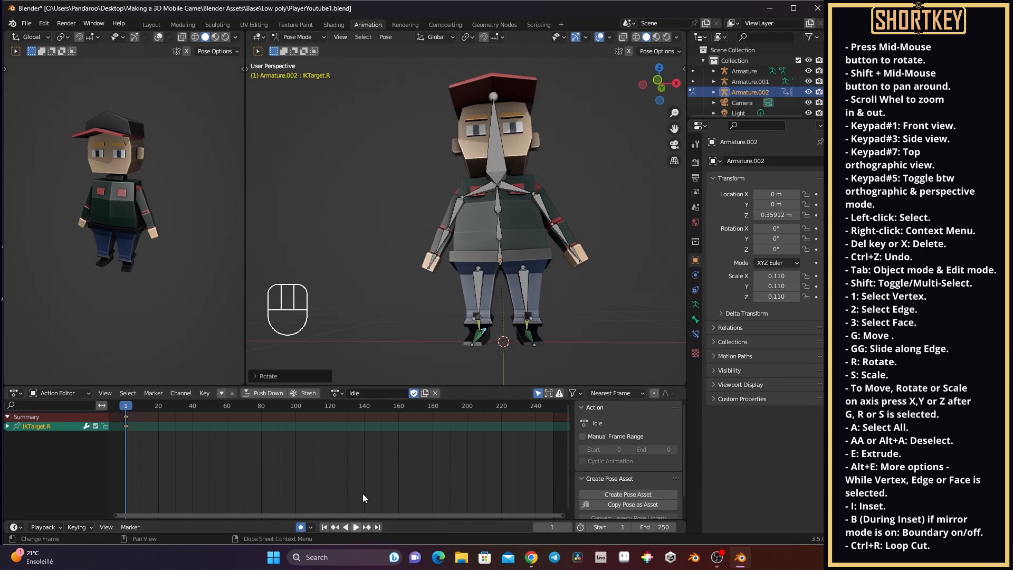
Play back the Idle action briefly with the whole character in view, and stop the playback.
scroll(484, 285, down, 3)
middle_drag(475, 286, 467, 316)
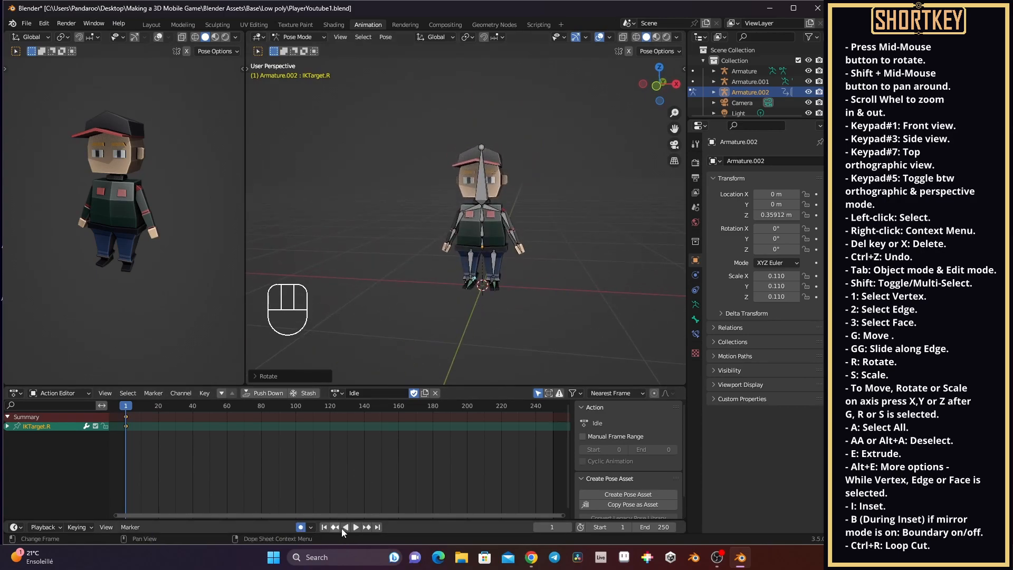
click(356, 527)
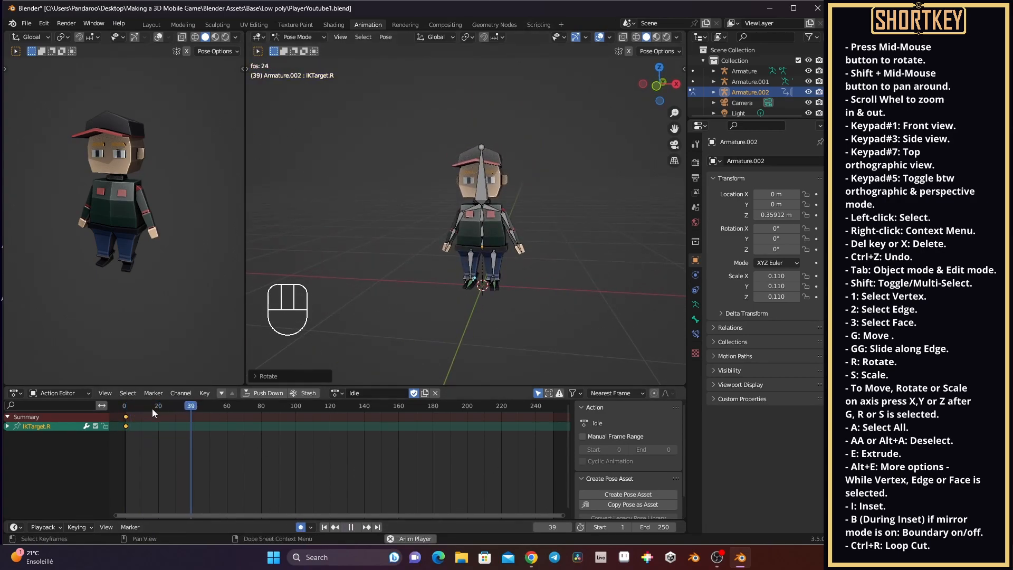
click(353, 527)
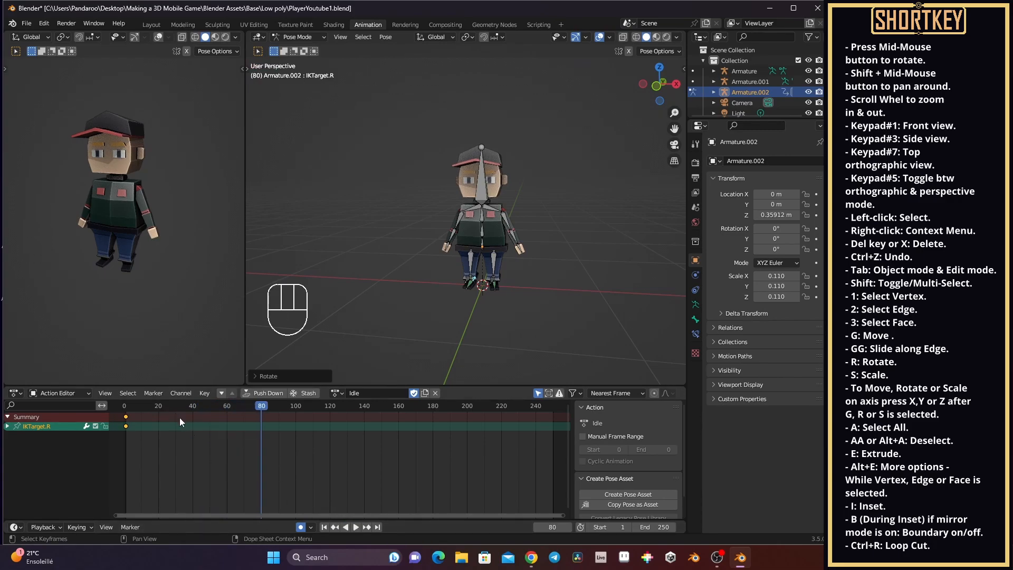
At frame 20, move the root bone up about 0.02 m along the global Z axis.
click(157, 404)
drag(154, 410, 158, 404)
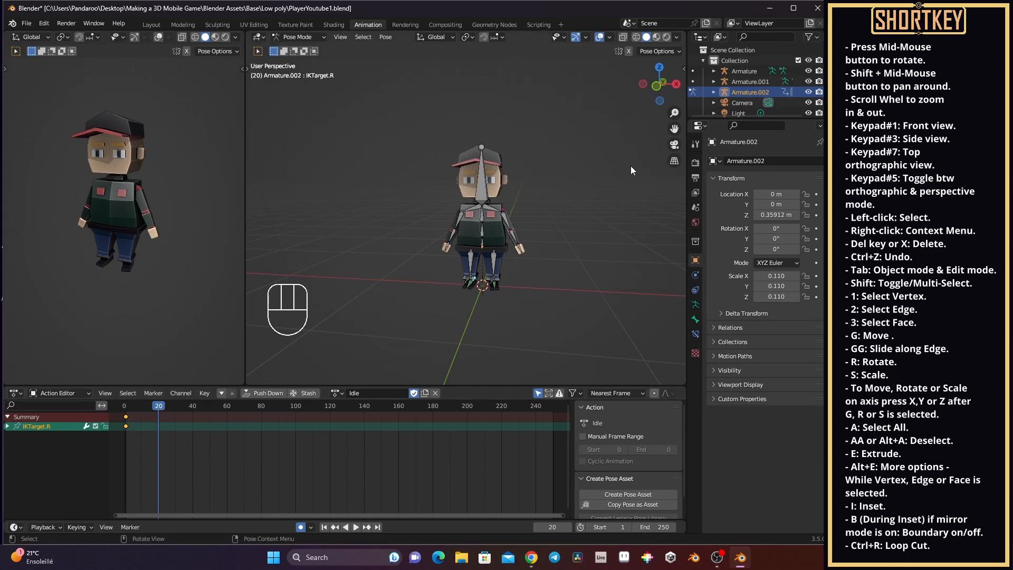
scroll(574, 169, up, 3)
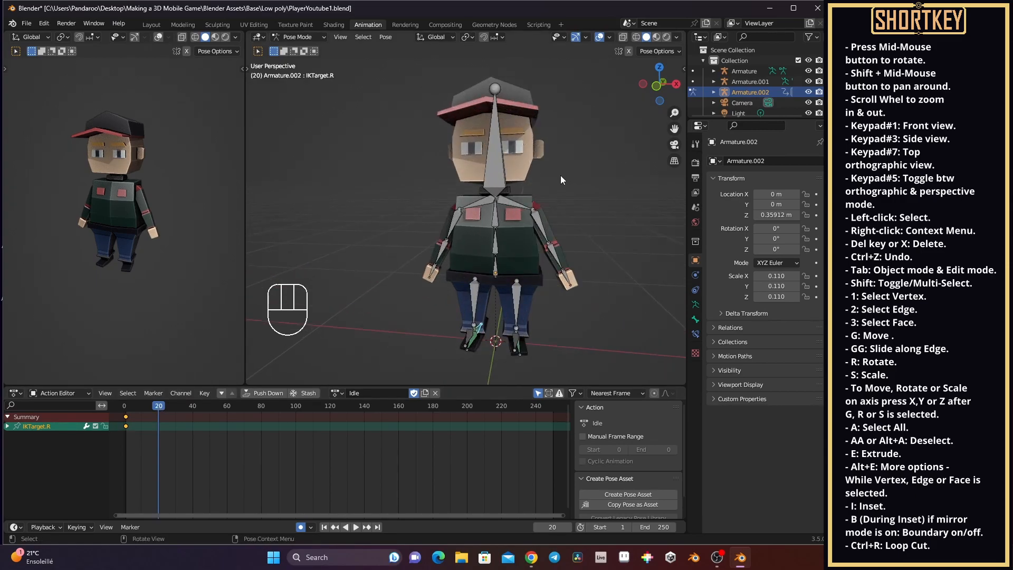
middle_drag(497, 256, 503, 255)
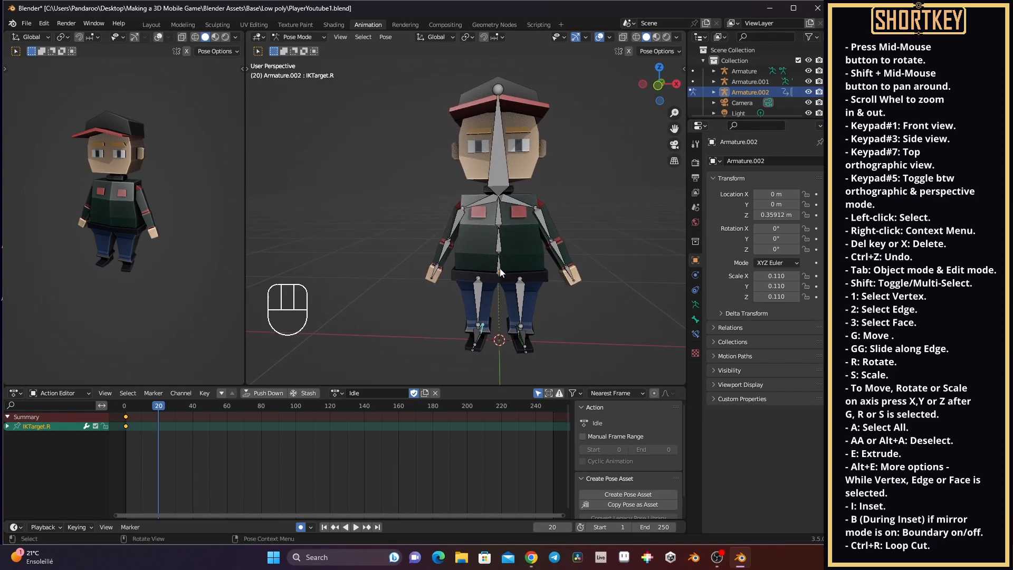
click(501, 270)
key(g)
key(z)
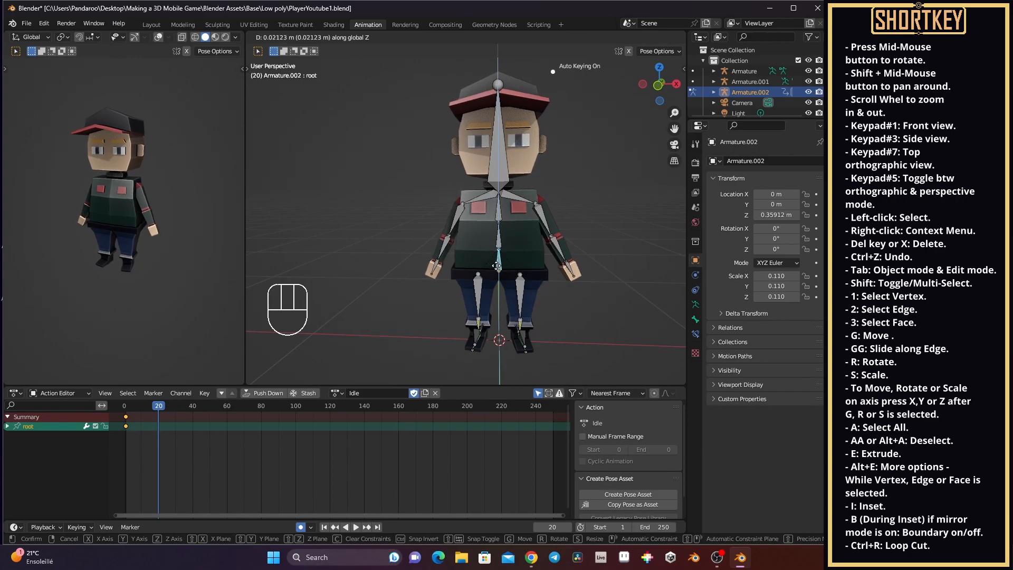
click(493, 267)
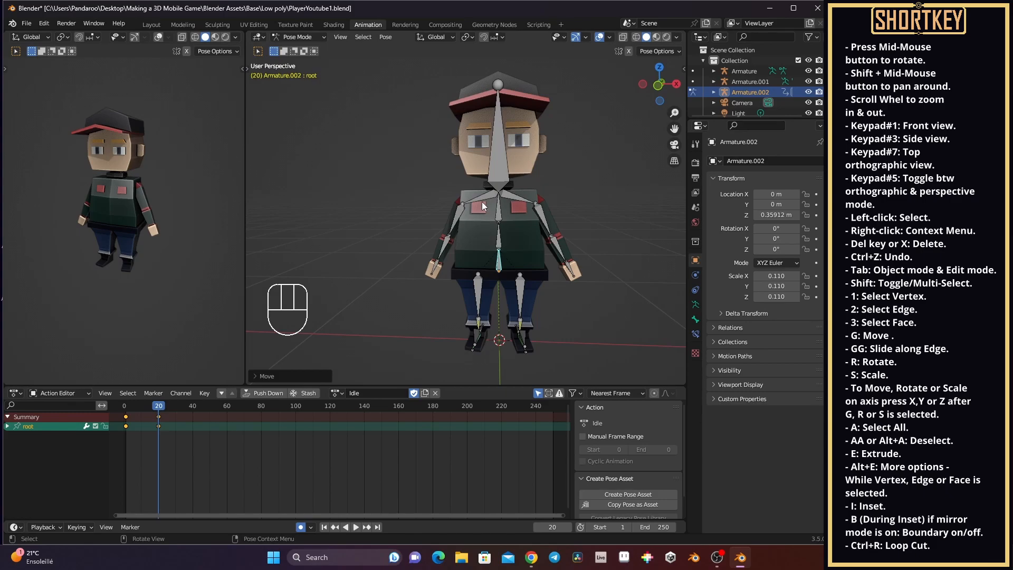
Rotate the left and right shoulder bones slightly at frame 20 to raise the shoulders.
click(509, 194)
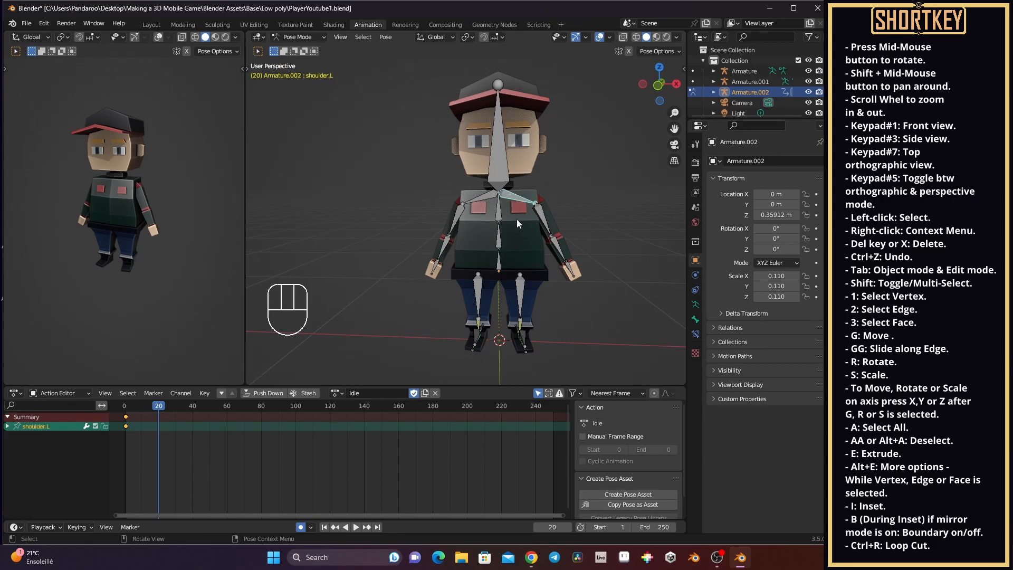
key(r)
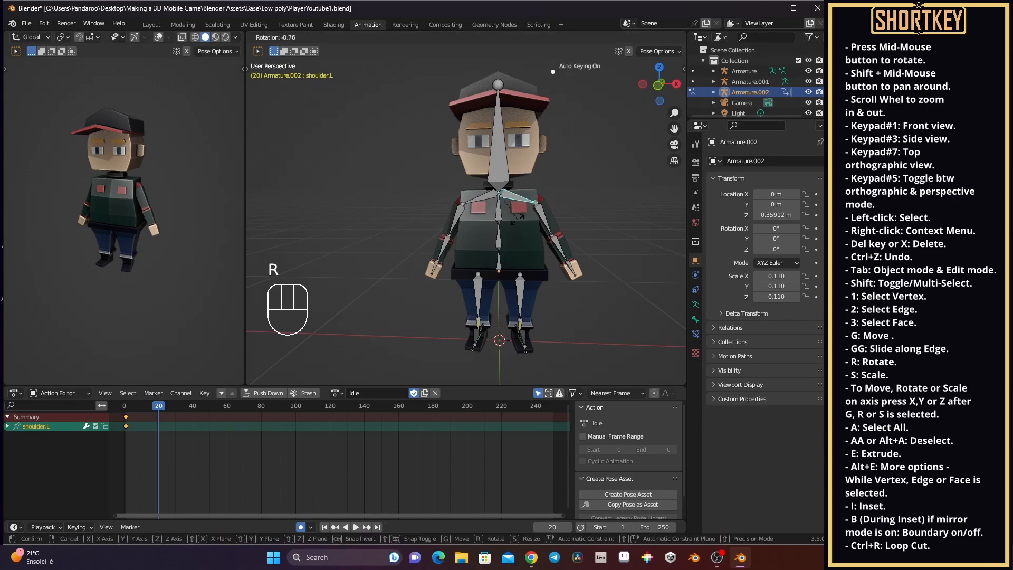
click(514, 218)
click(484, 199)
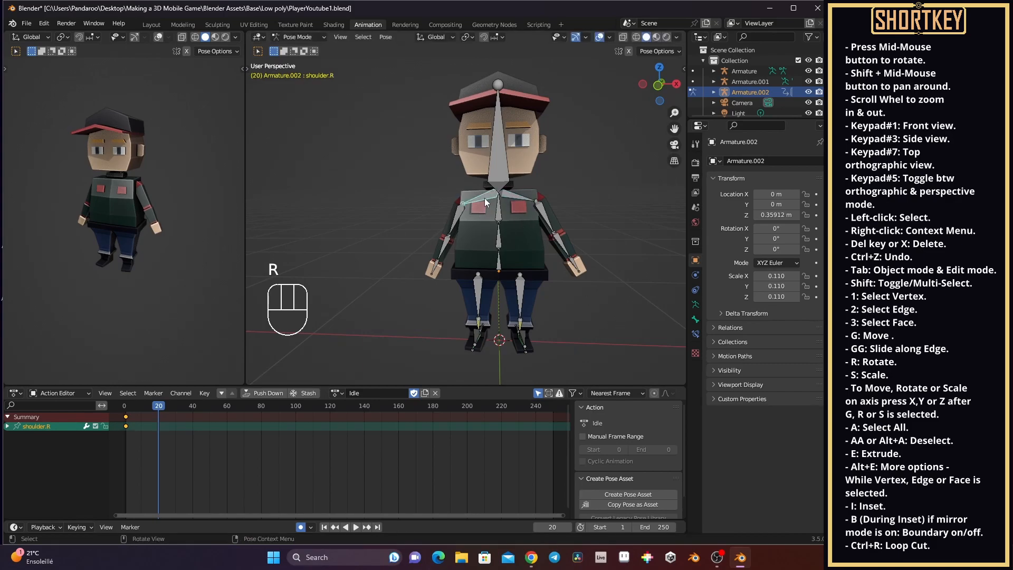
key(r)
click(455, 238)
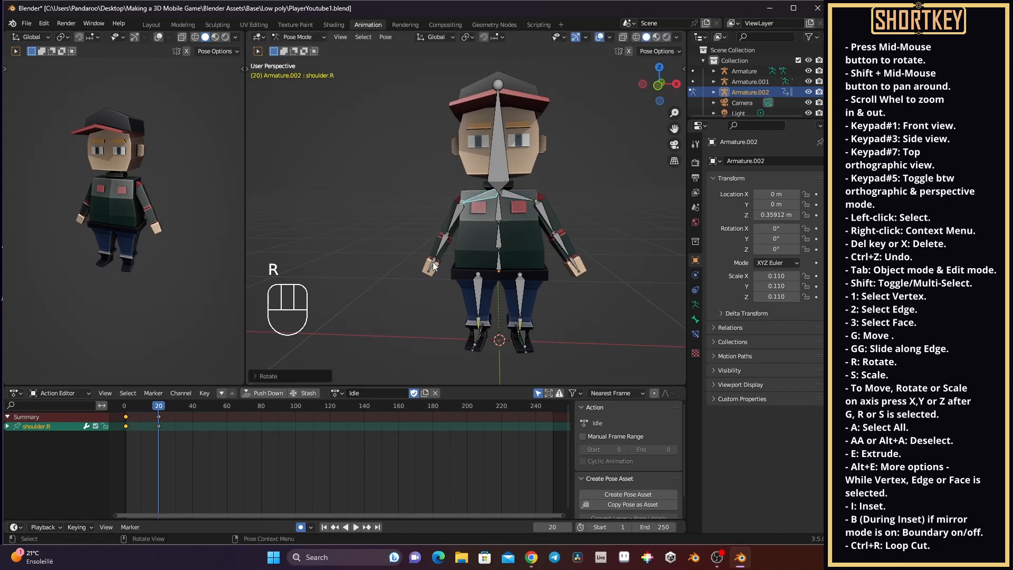
Rotate the right upper arm about -7° and the left upper arm inward toward the body at frame 20.
click(451, 225)
key(r)
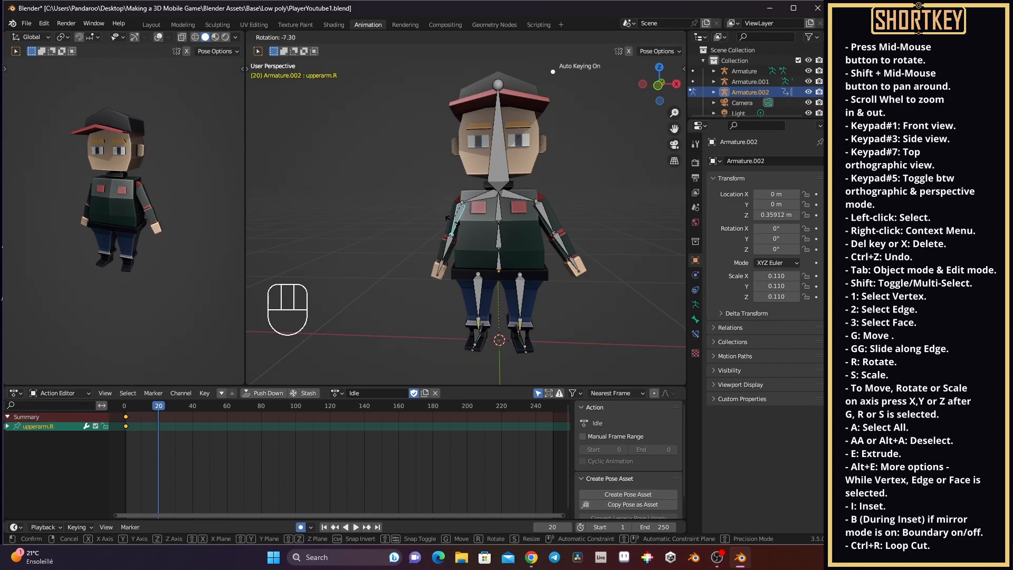
click(448, 218)
click(548, 221)
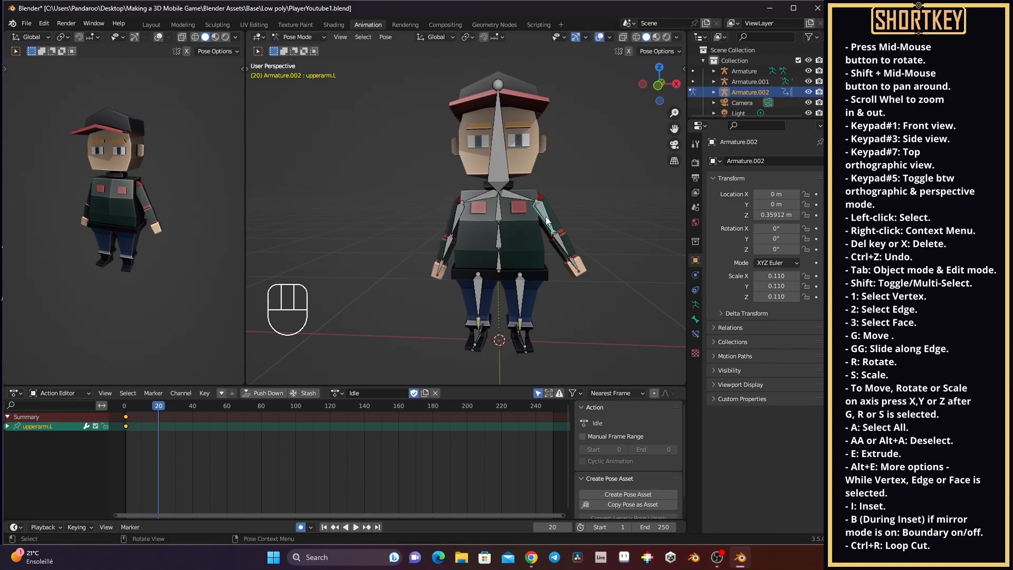
key(r)
click(544, 220)
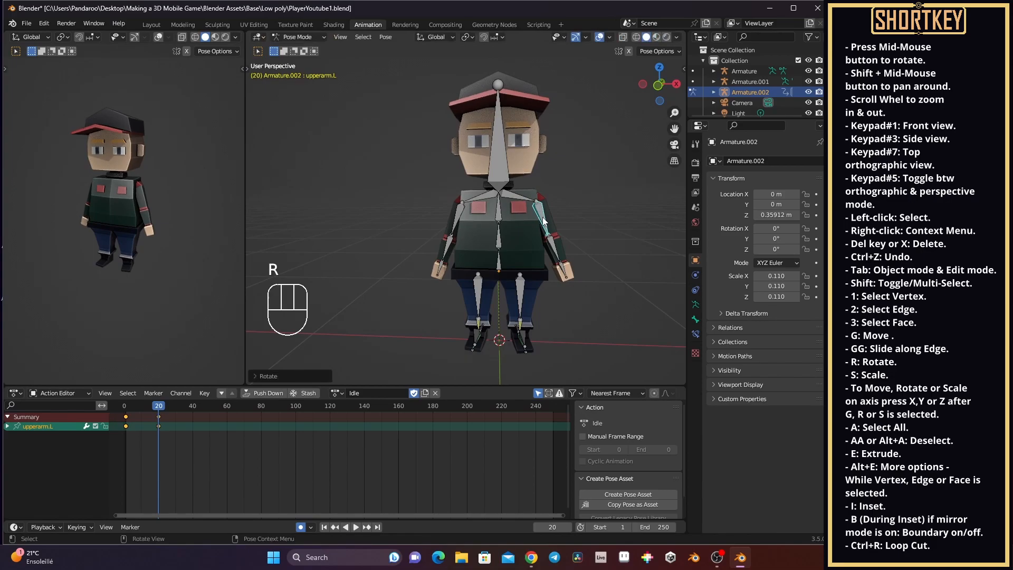
Select all bones and duplicate their frame 1 keyframes to frame 41 to close the idle loop.
scroll(401, 433, down, 2)
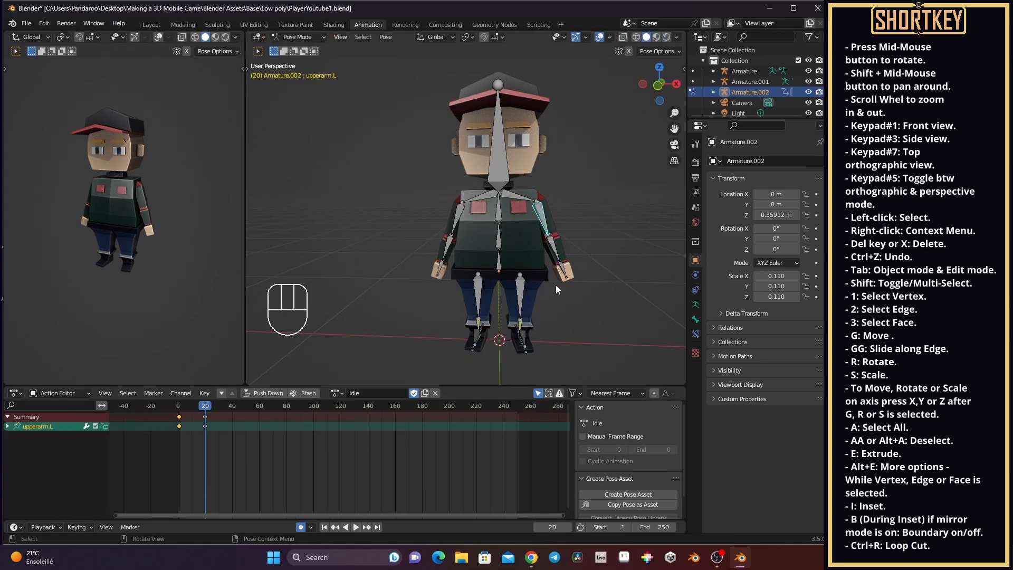
click(180, 406)
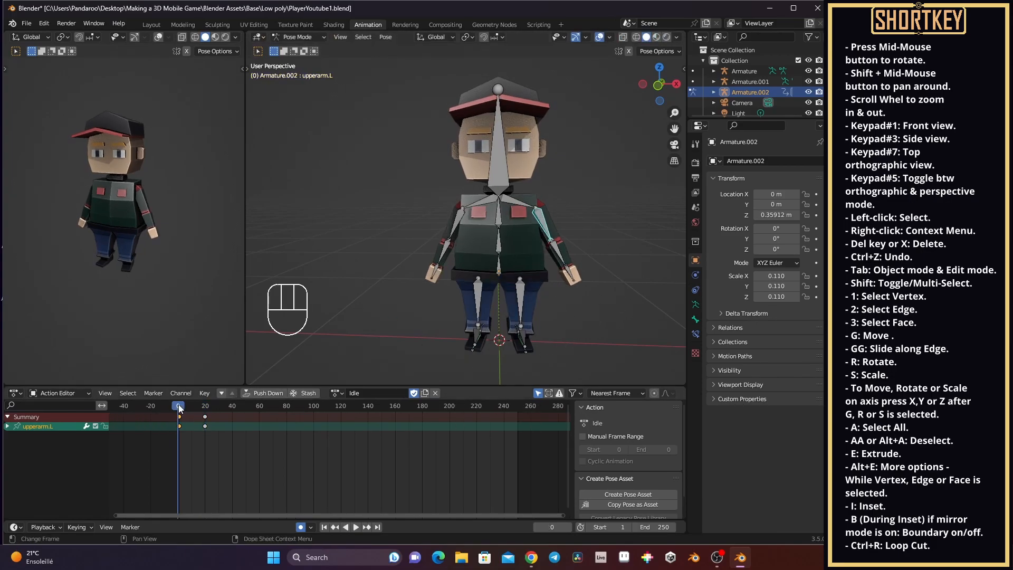
drag(181, 405, 180, 409)
key(a)
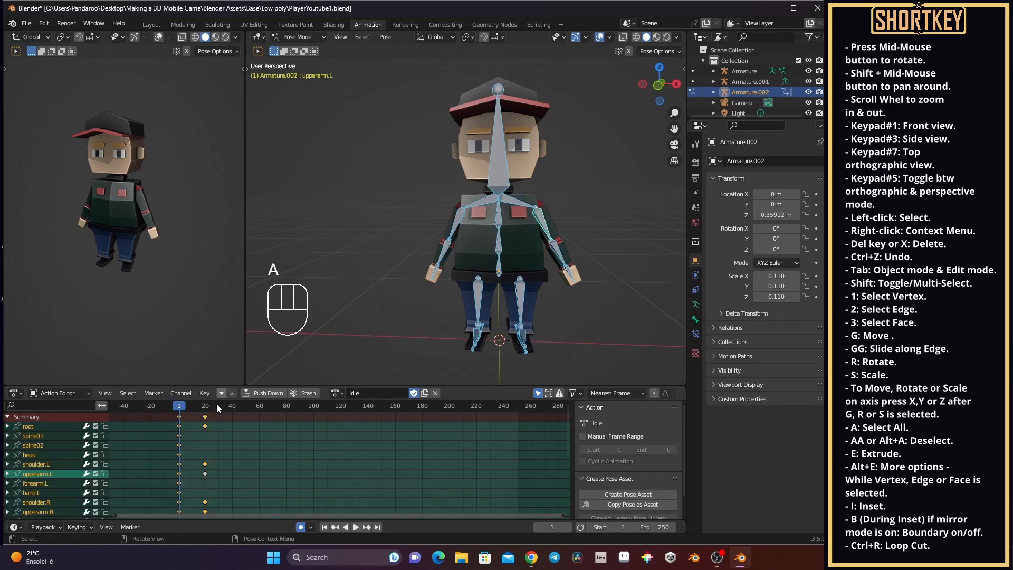
click(164, 414)
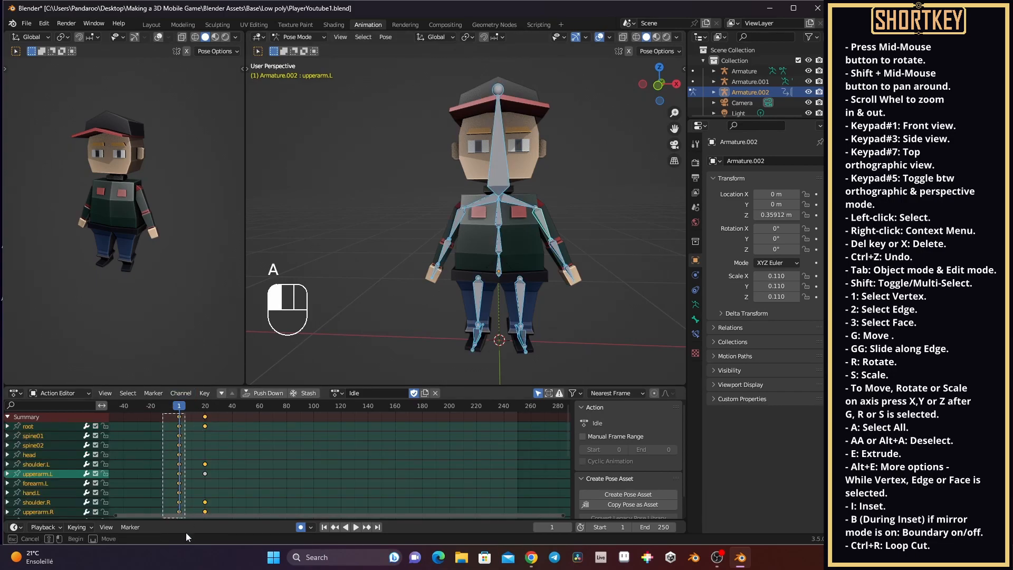
scroll(186, 432, down, 2)
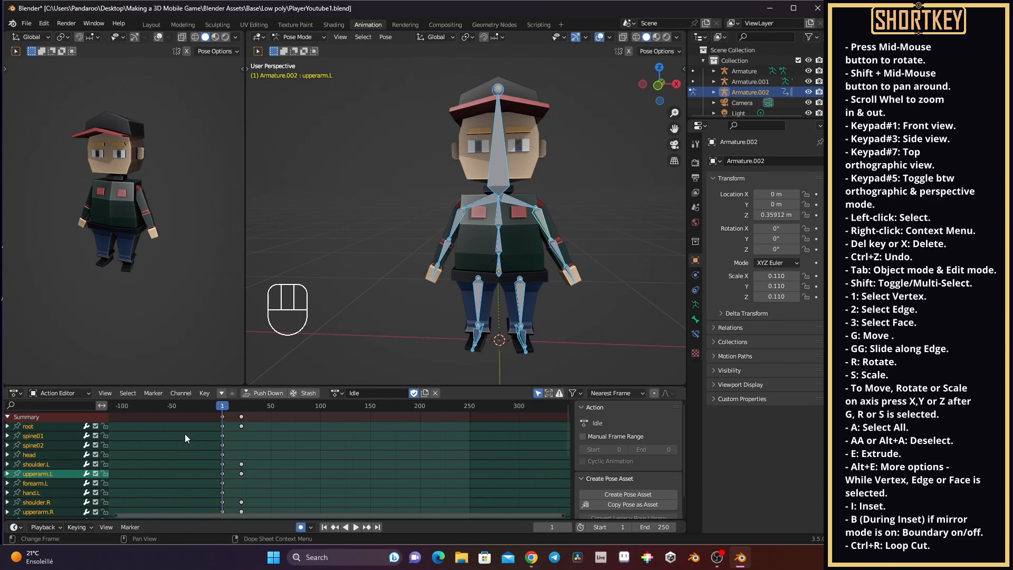
mouse_move(208, 474)
middle_down()
mouse_move(201, 419)
mouse_move(219, 479)
middle_up()
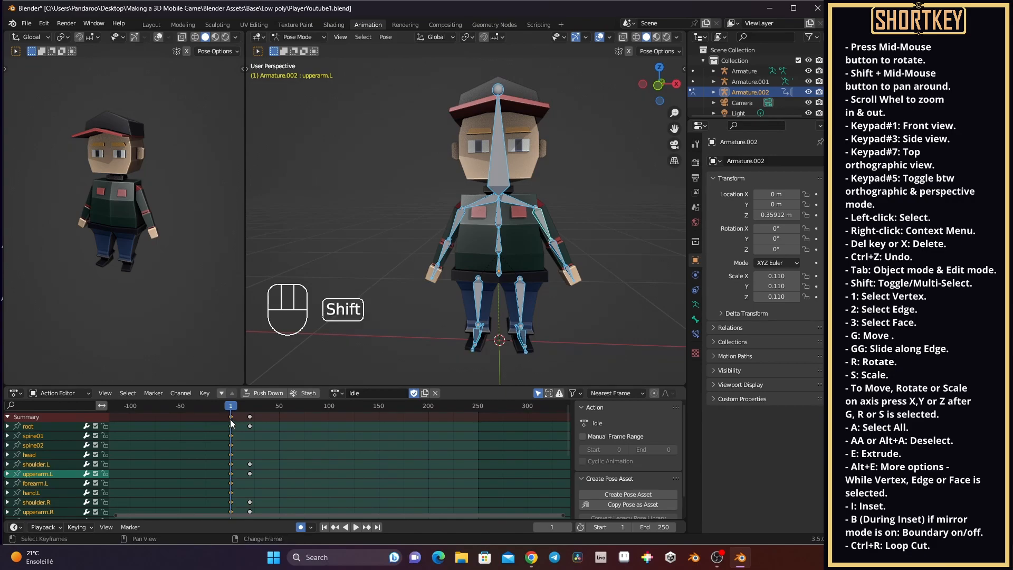
key(shift+d)
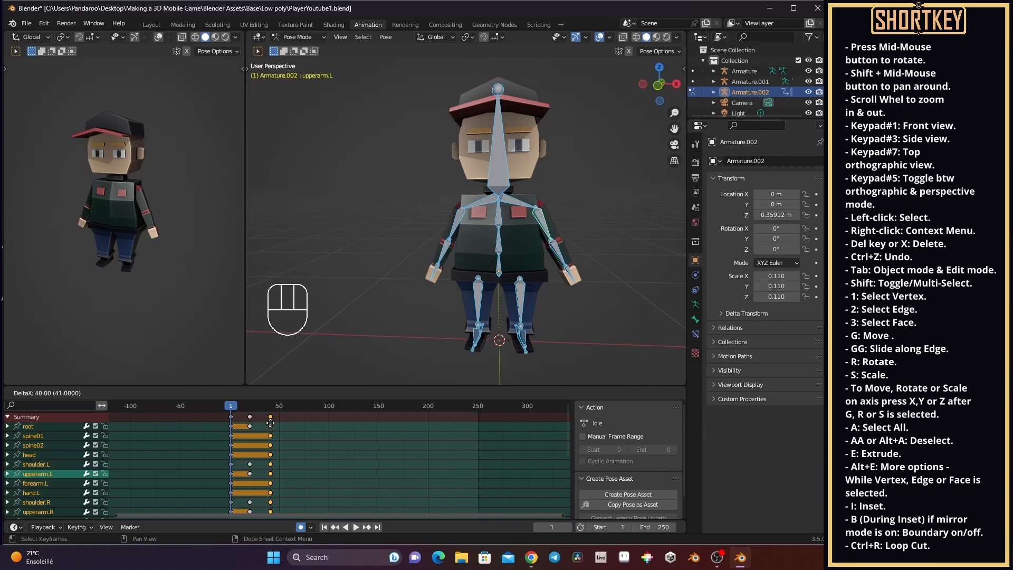
click(270, 423)
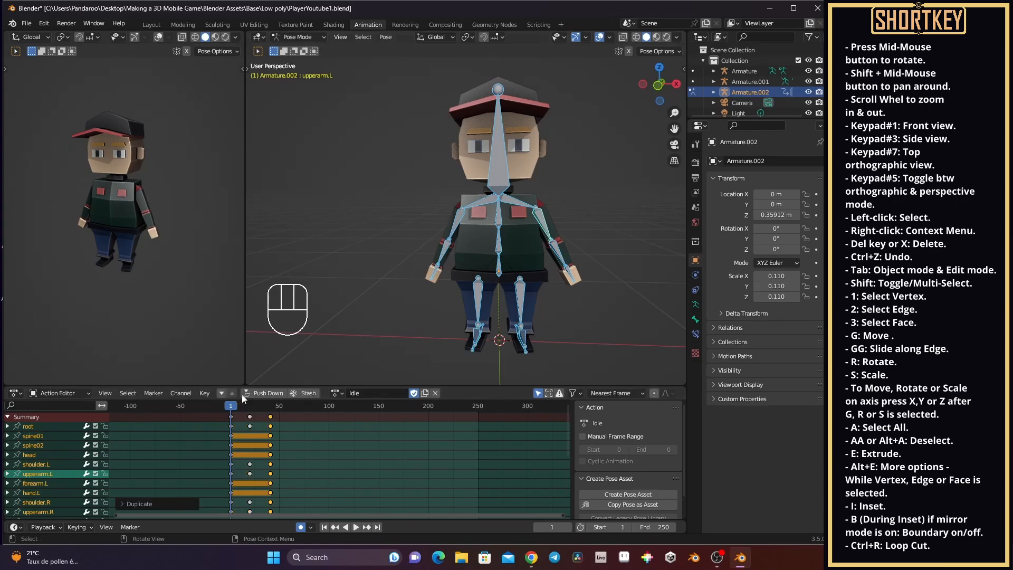
Play back the idle animation from frame 0, stop it, and set the current frame to 40.
click(470, 337)
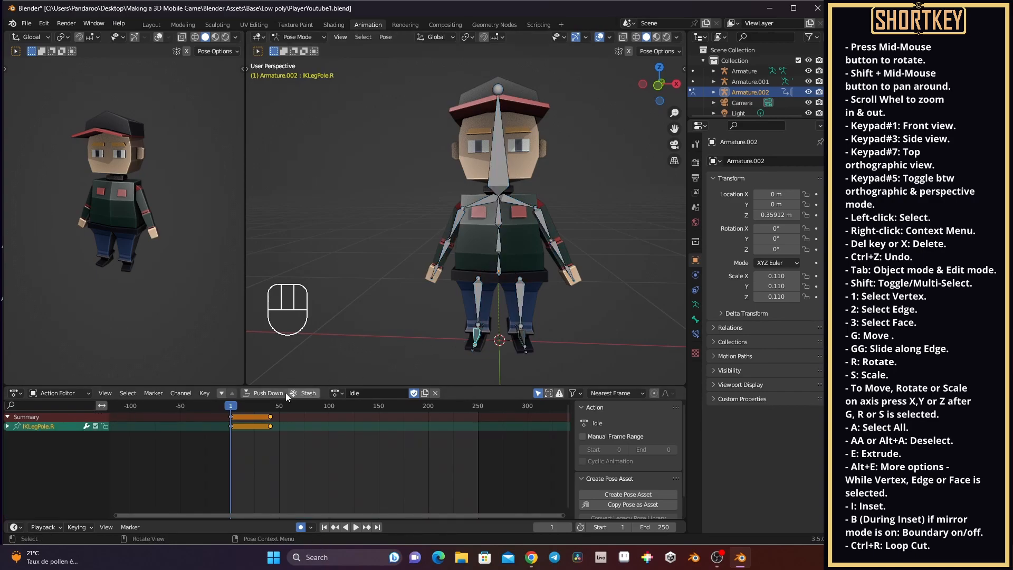
mouse_move(239, 406)
mouse_down()
mouse_move(282, 412)
mouse_move(229, 416)
mouse_up()
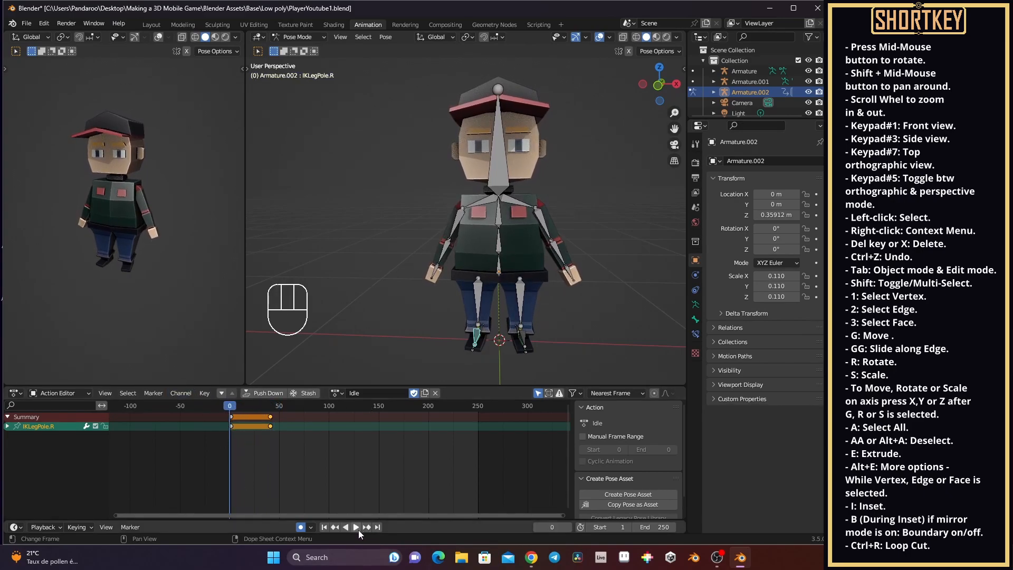
click(356, 527)
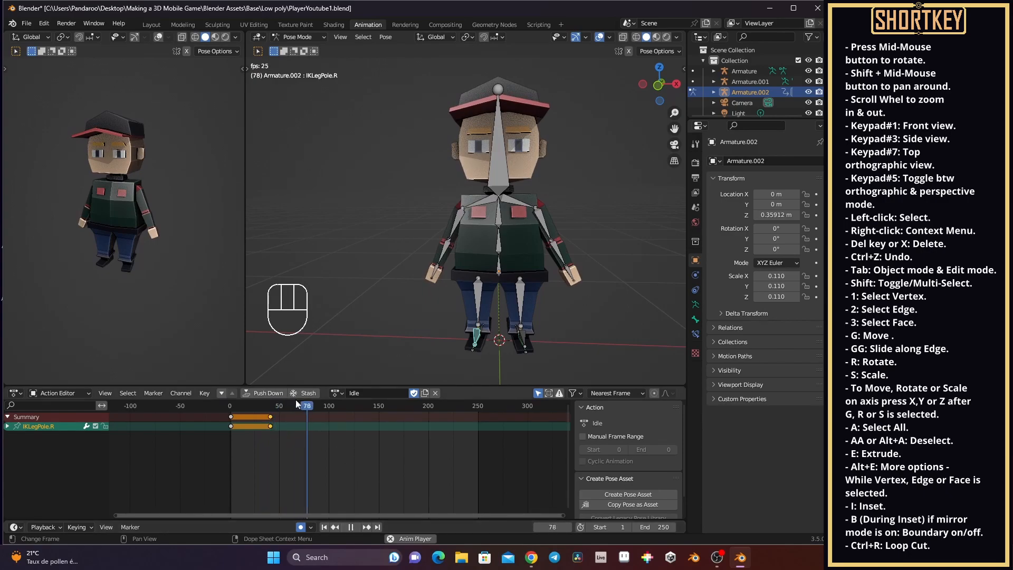
key(space)
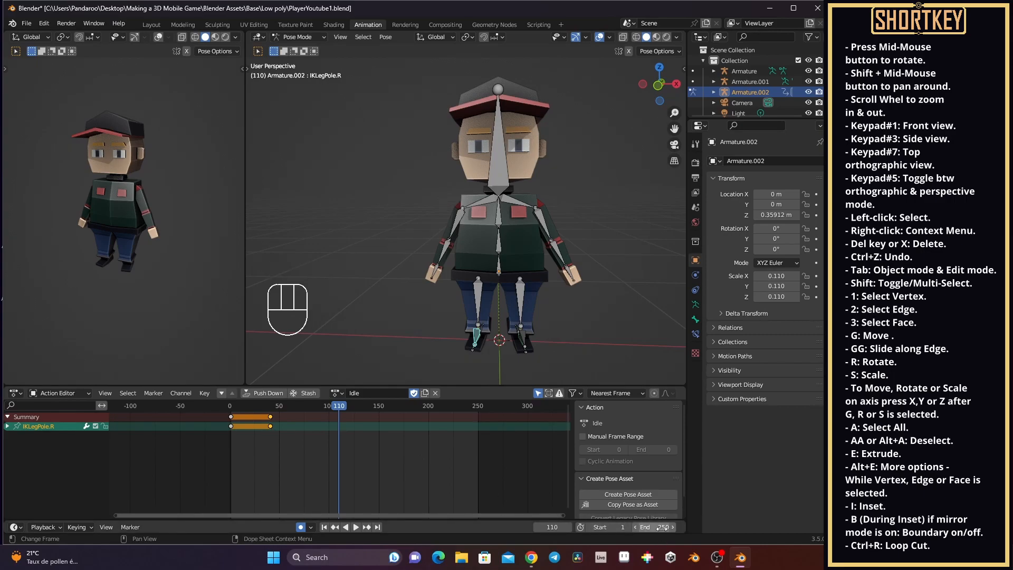
mouse_move(271, 401)
mouse_down()
mouse_move(272, 420)
mouse_move(270, 410)
mouse_up()
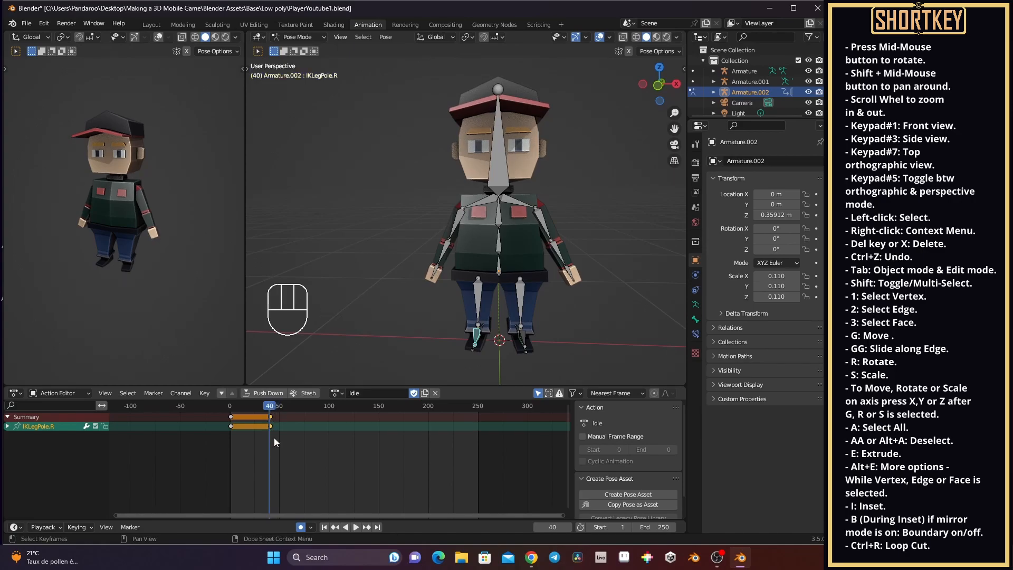
Move the right leg pole's last keyframe to frame 40 and set the playback end frame to 39.
ctrl+scroll(273, 438, up, 5)
scroll(388, 429, up, 8)
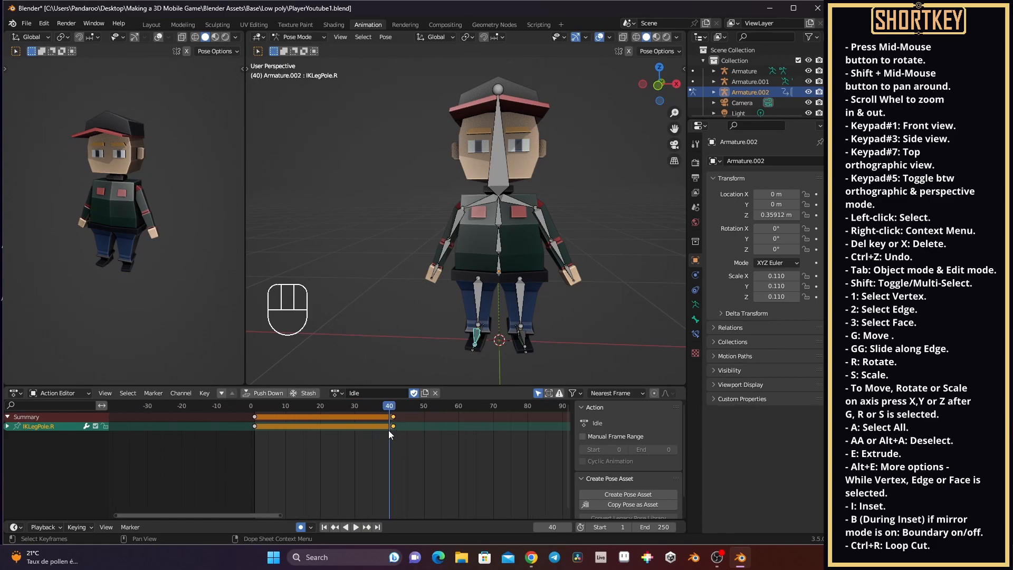
drag(462, 413, 425, 417)
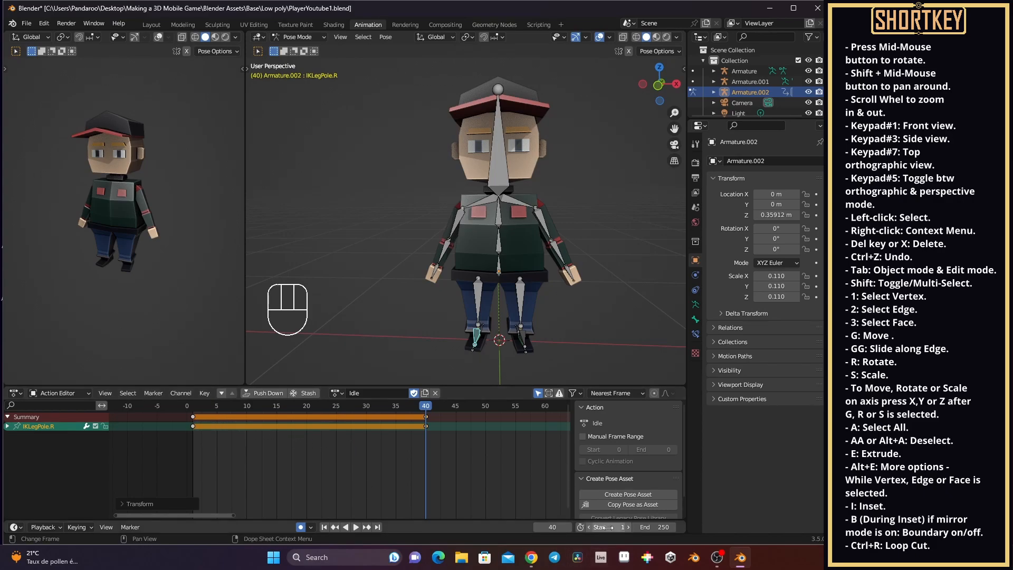
click(671, 533)
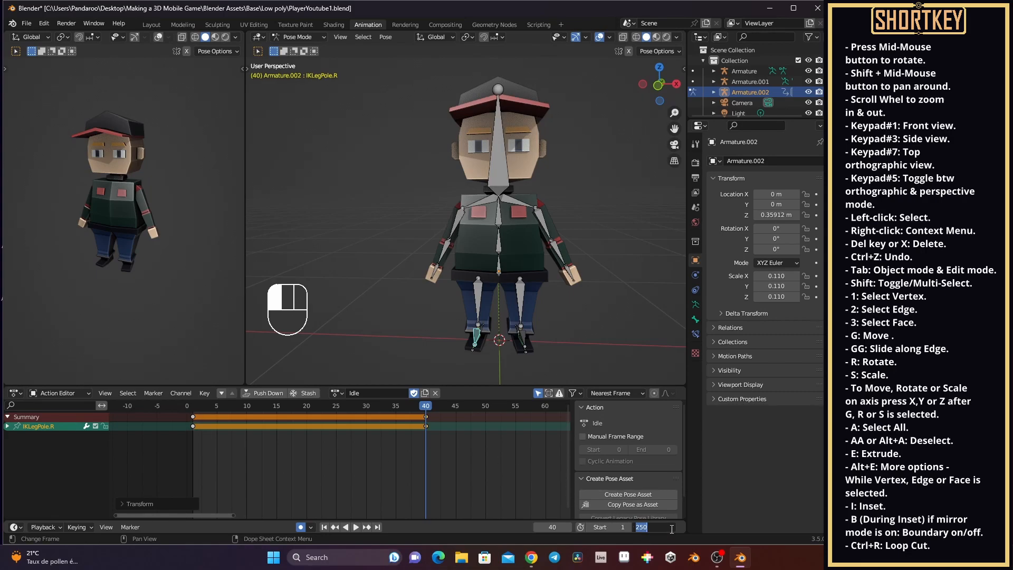
text(39)
key(Return)
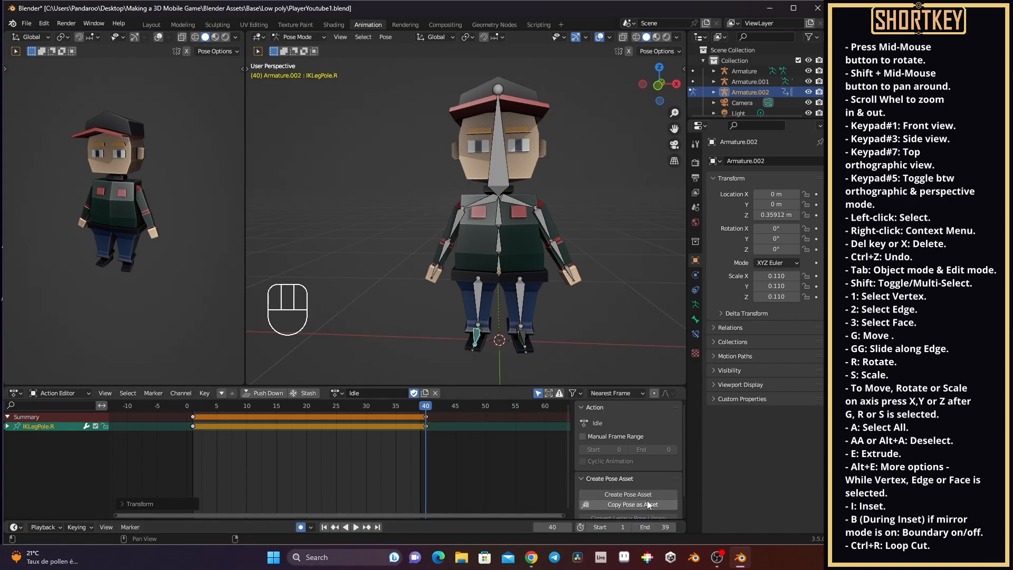
Play the idle loop from frame 1 and check the character's motion from different angles.
click(193, 406)
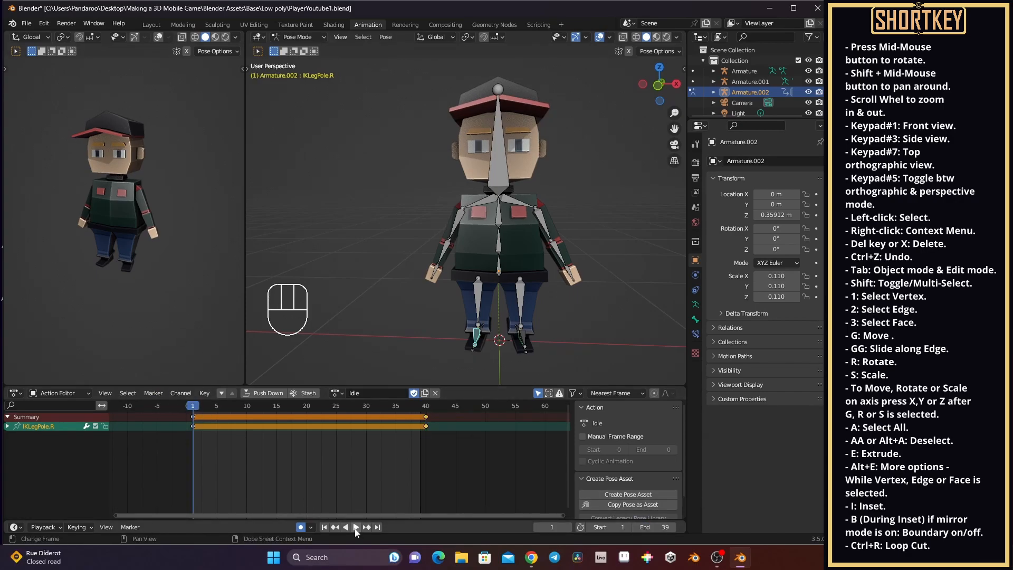
click(356, 527)
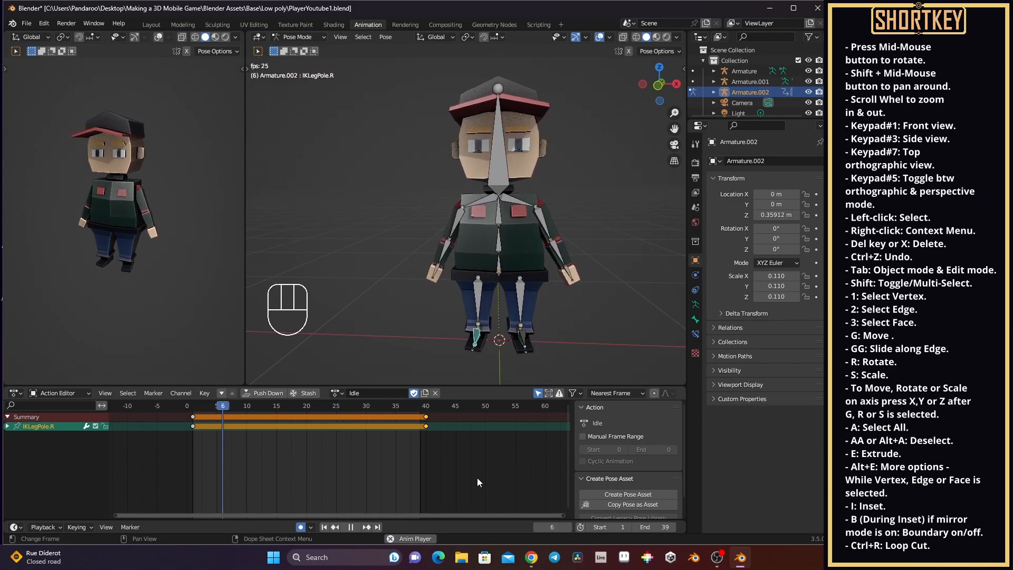
mouse_move(512, 253)
middle_down()
mouse_move(528, 280)
mouse_move(473, 272)
mouse_move(513, 271)
middle_up()
middle_drag(132, 183, 165, 166)
scroll(166, 166, up, 3)
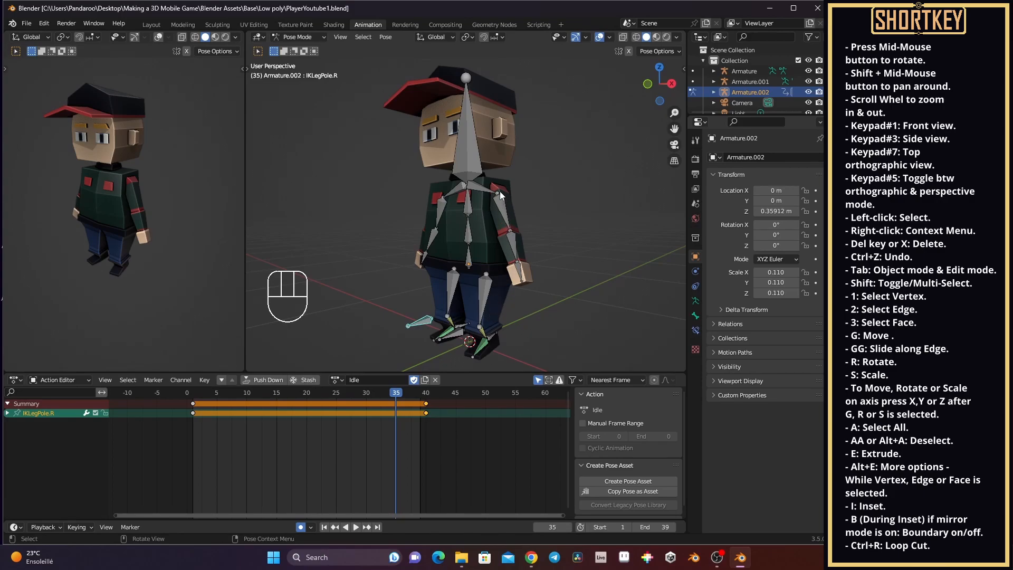
Duplicate the Idle action and rename the copy to Run.
middle_drag(491, 290, 443, 301)
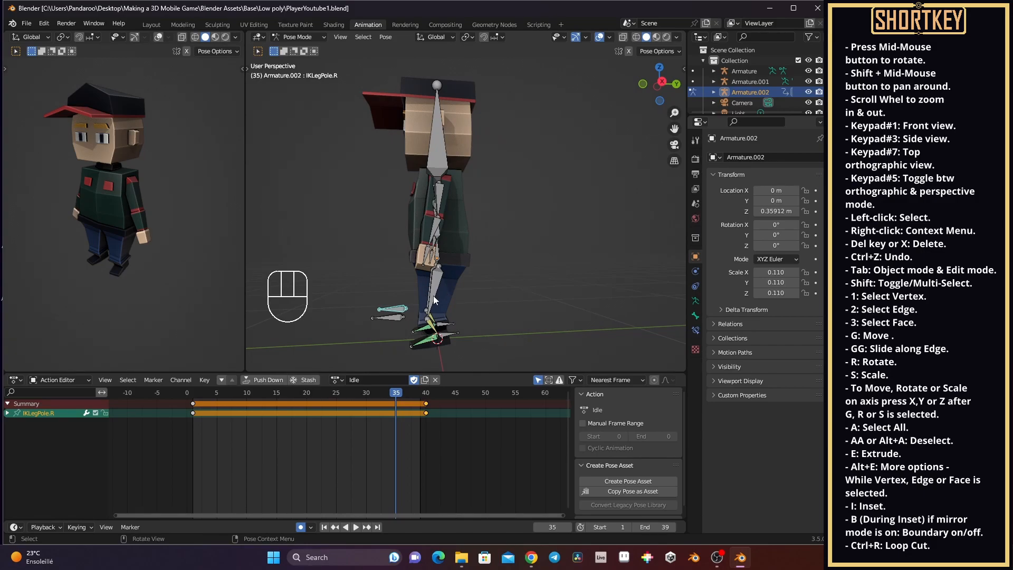
key(KP_3)
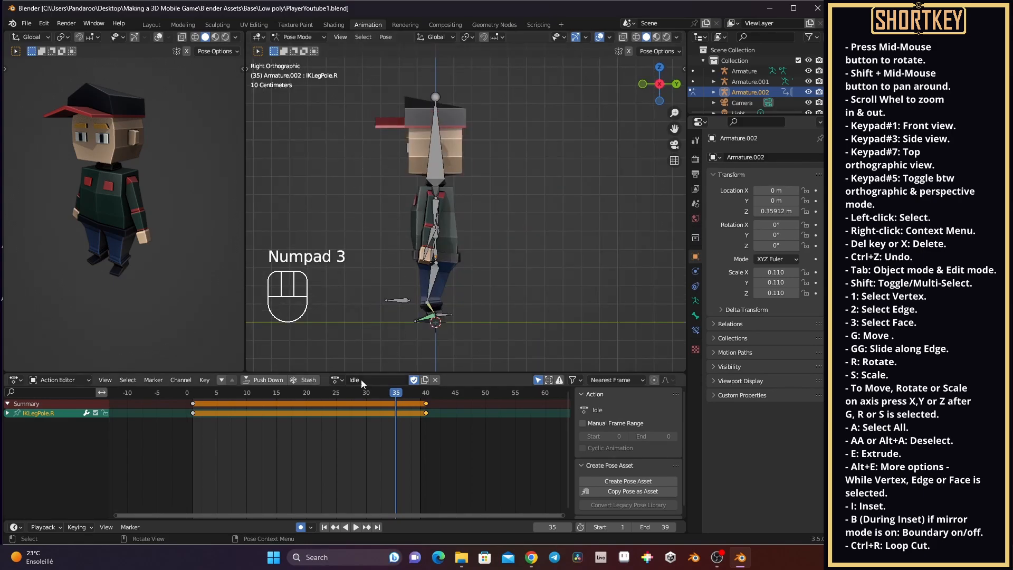
click(425, 380)
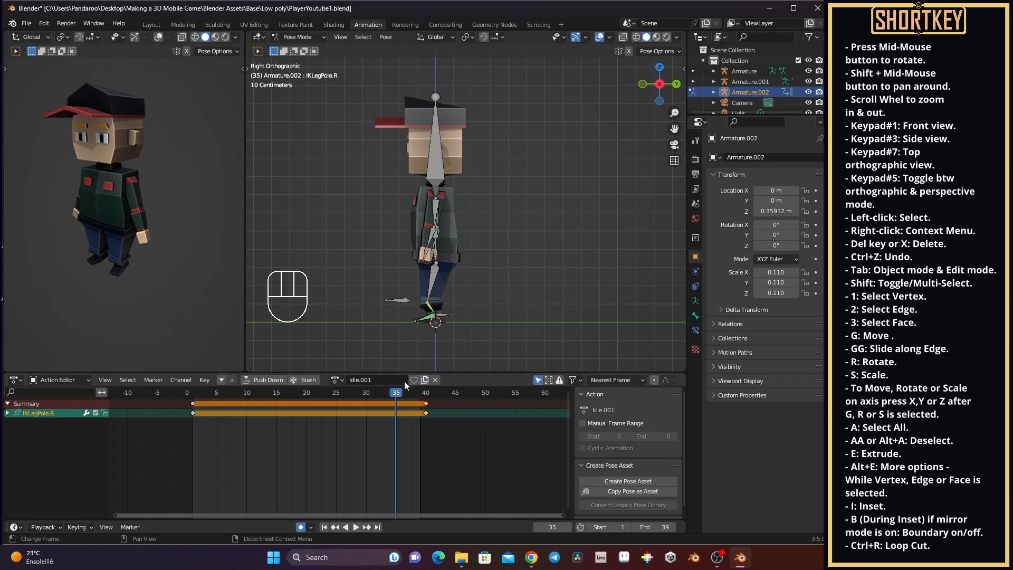
click(373, 380)
text(Run)
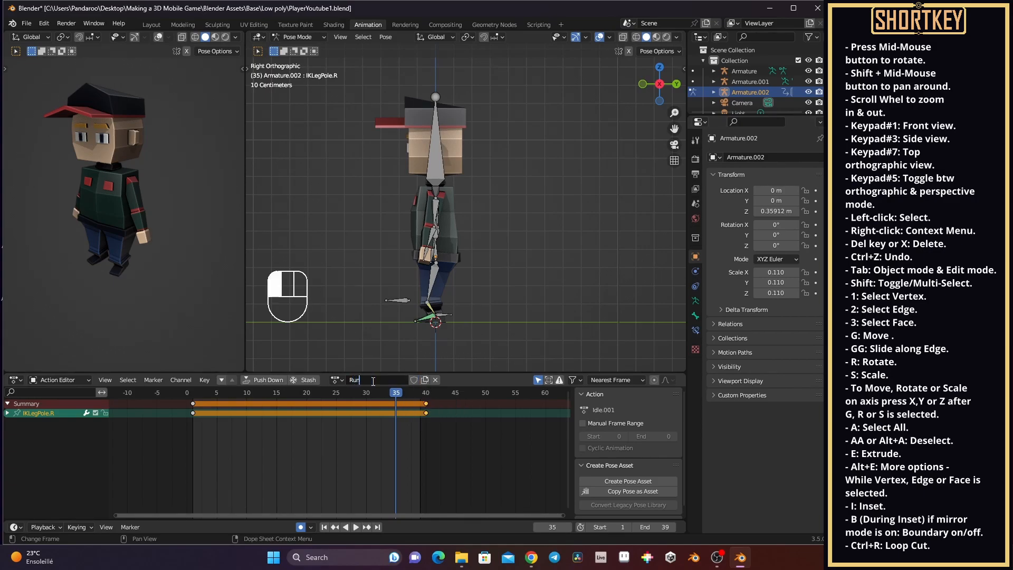
key(Return)
Select all bones and delete the Run action's keyframes after frame 1.
key(a)
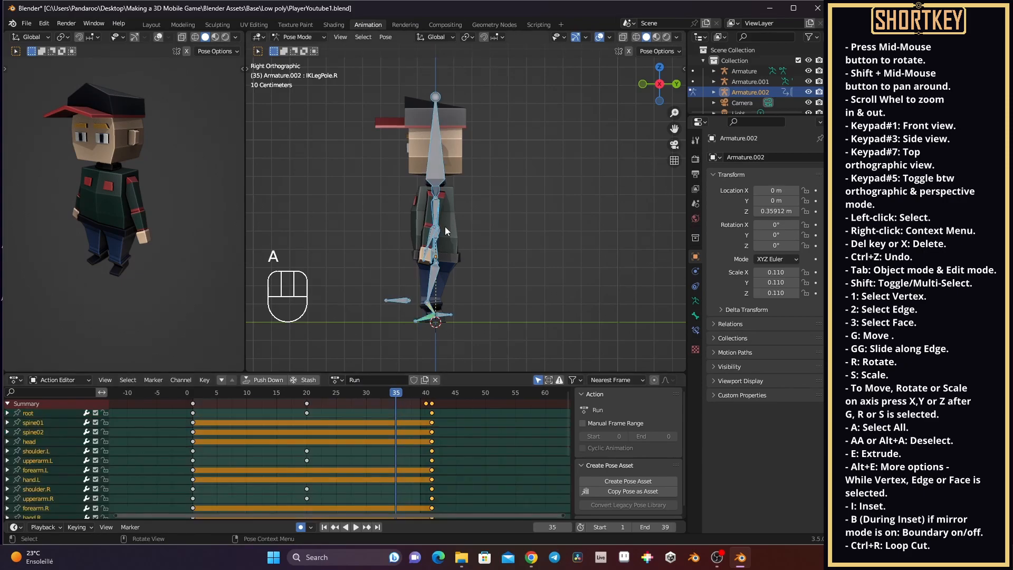
drag(444, 399, 292, 505)
key(x)
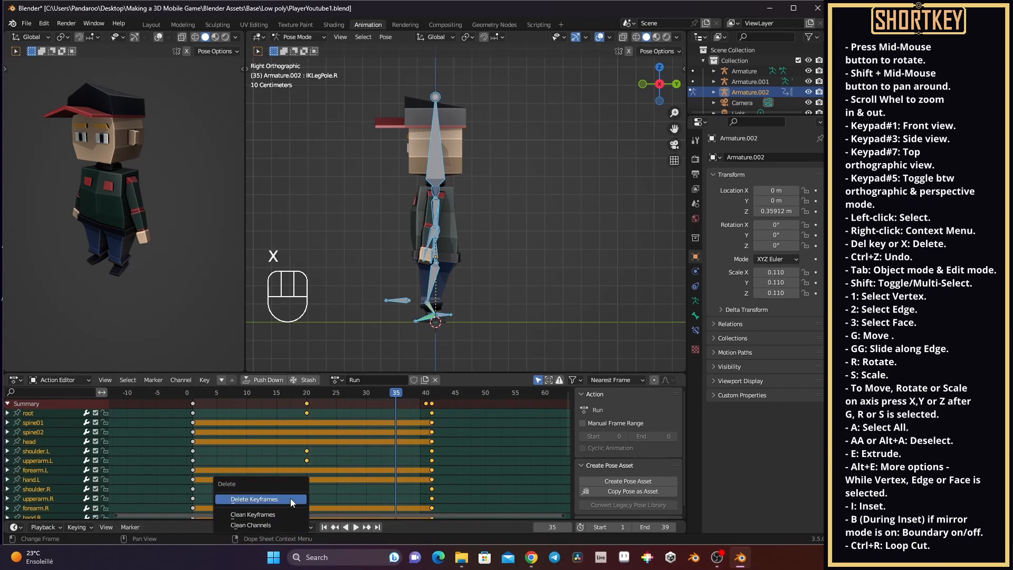
click(290, 498)
Clear all bones' rotation and location at frame 1 and enable the fake user for the Run action.
click(194, 393)
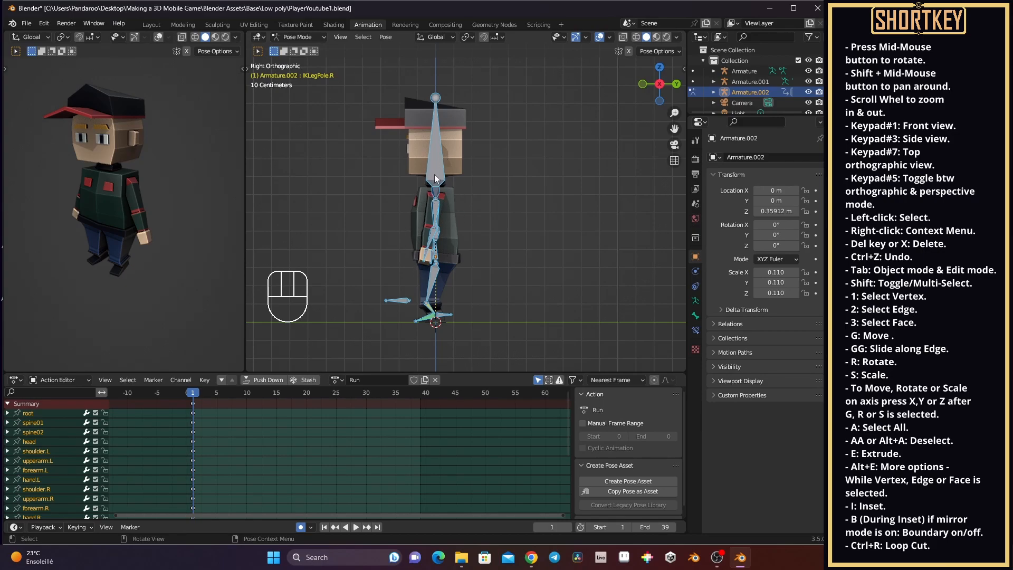
key(alt+r)
key(alt+g)
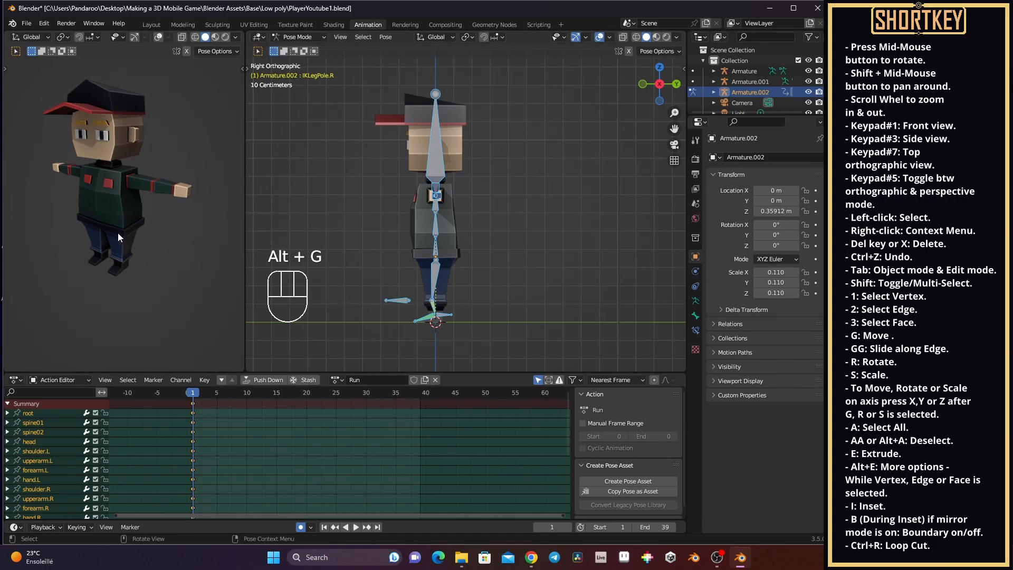
middle_drag(115, 213, 185, 217)
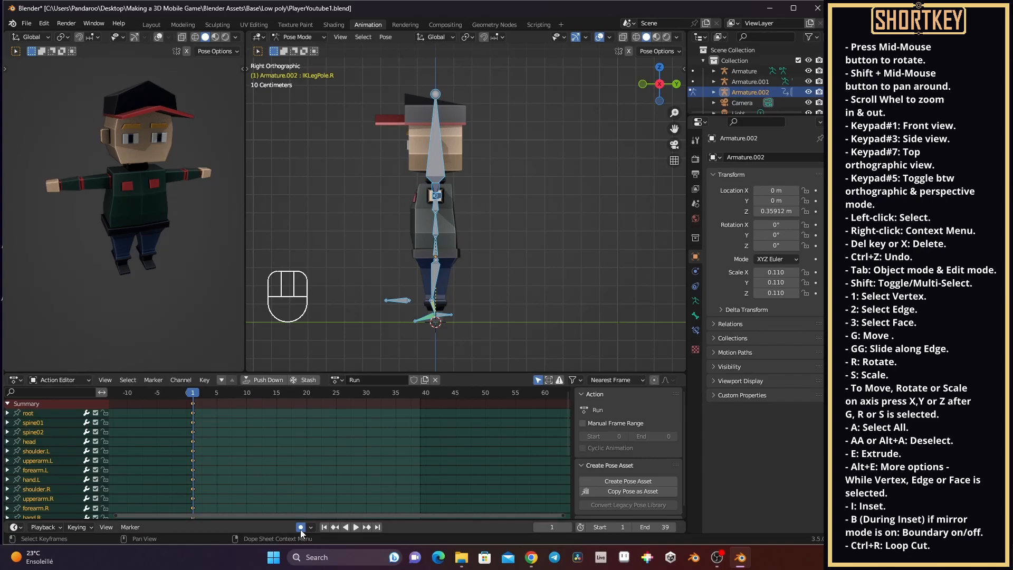
click(415, 380)
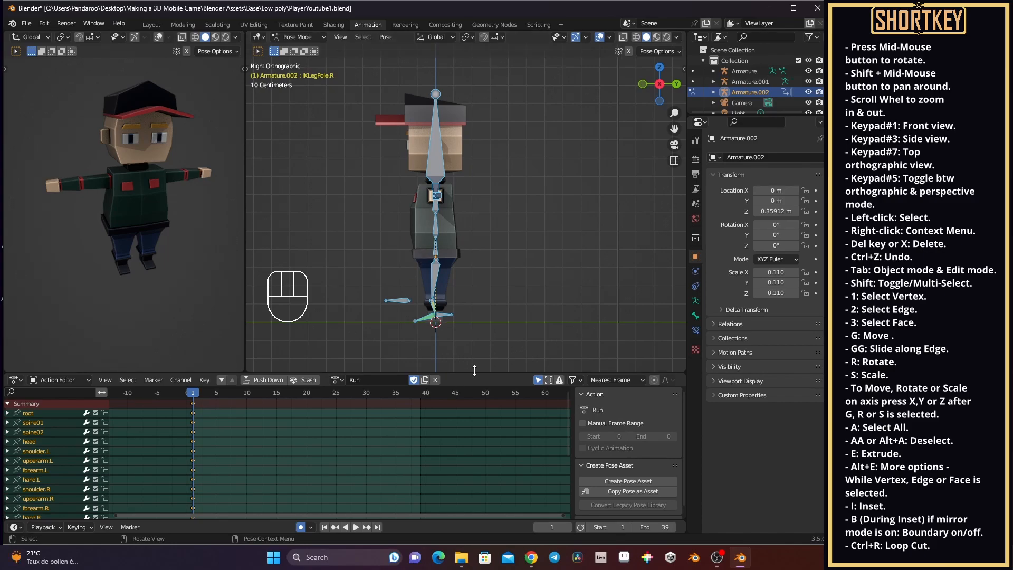
Move the root bone up about 0.02 m along Z at frame 1.
click(442, 244)
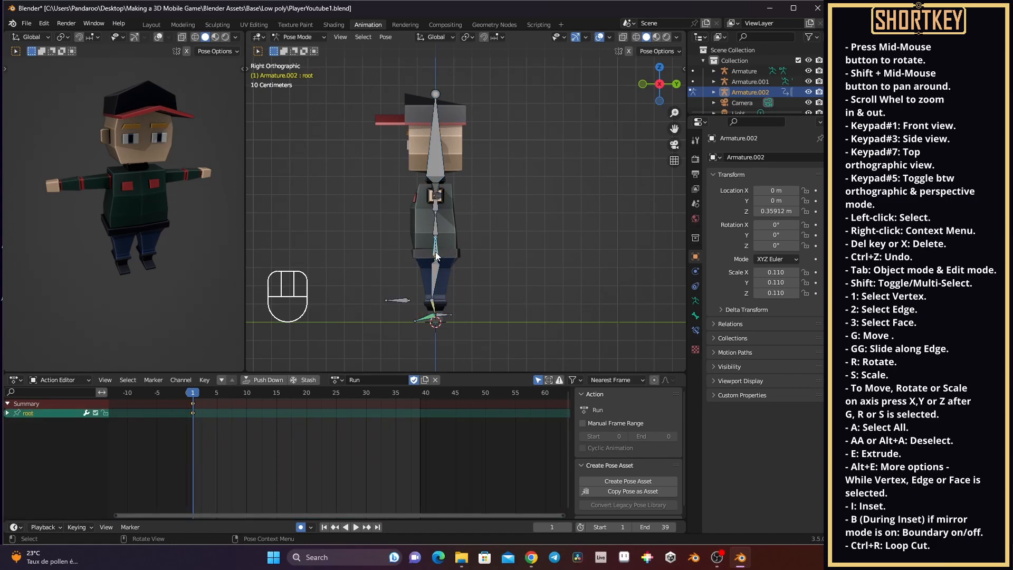
key(g)
key(z)
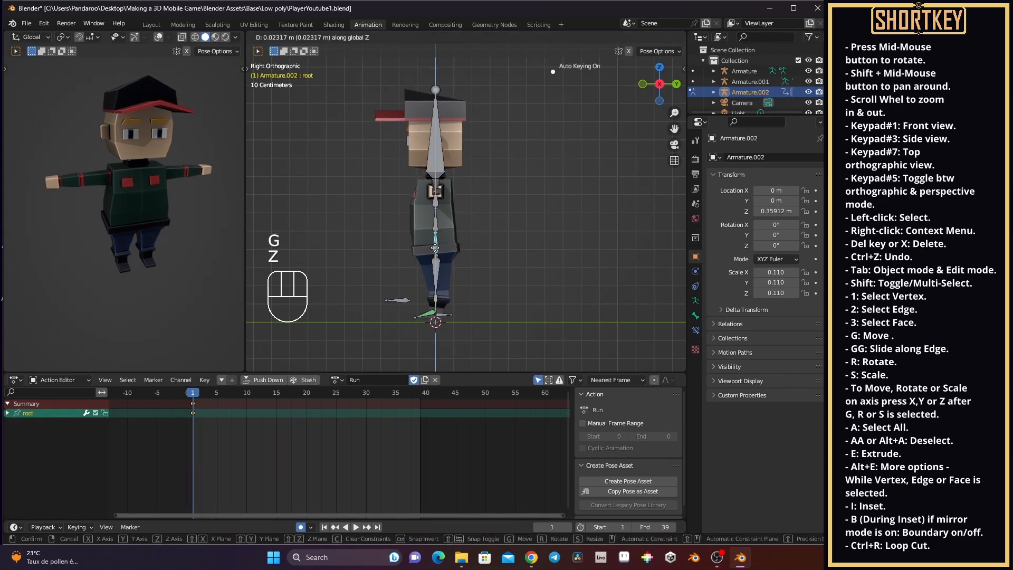
click(450, 306)
Move the left foot's IK target (IKTarget.L) back about 0.05 m along Y in the side view.
middle_drag(450, 306, 483, 315)
click(438, 315)
middle_drag(496, 304, 487, 306)
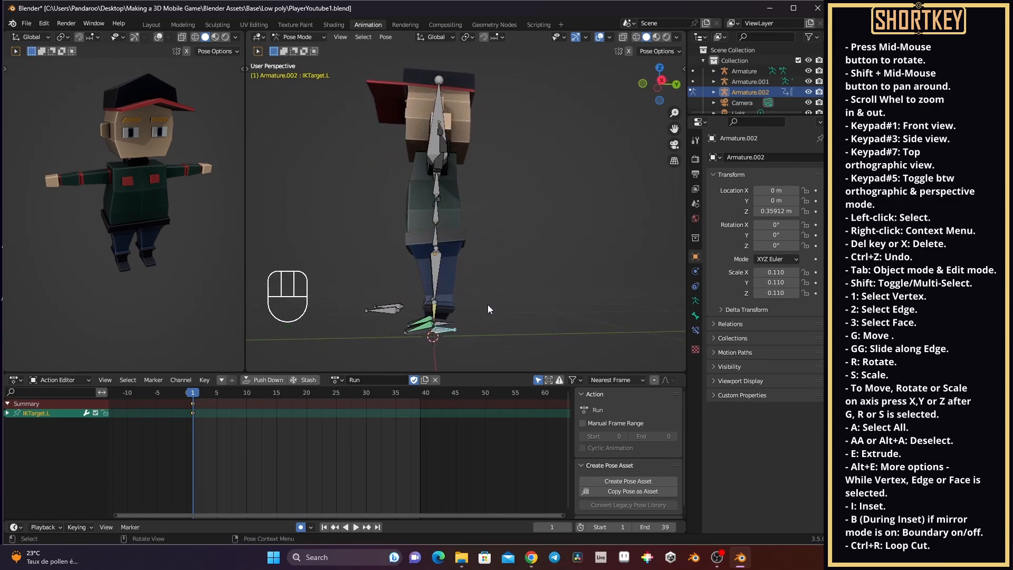
key(KP_3)
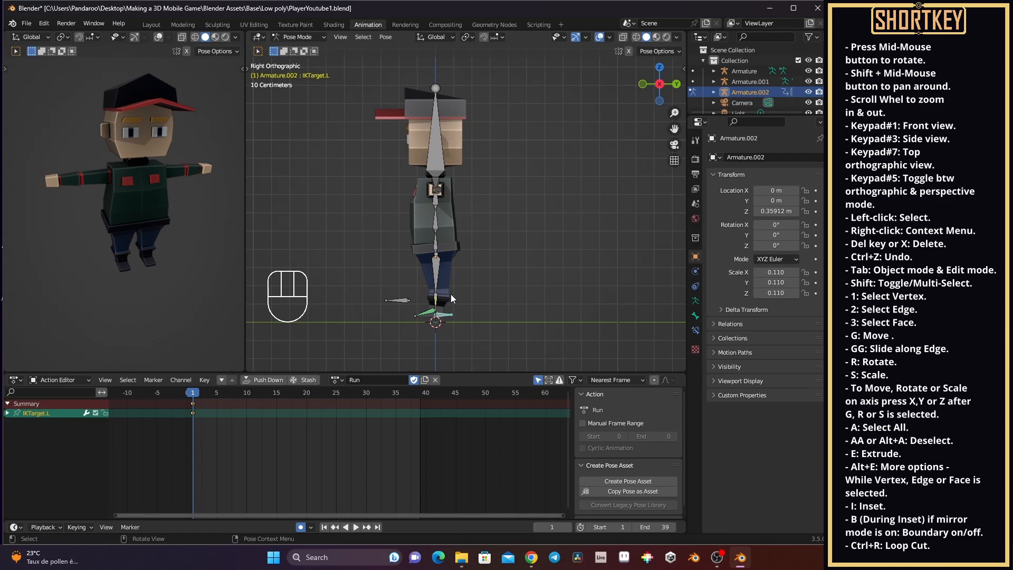
key(g)
key(y)
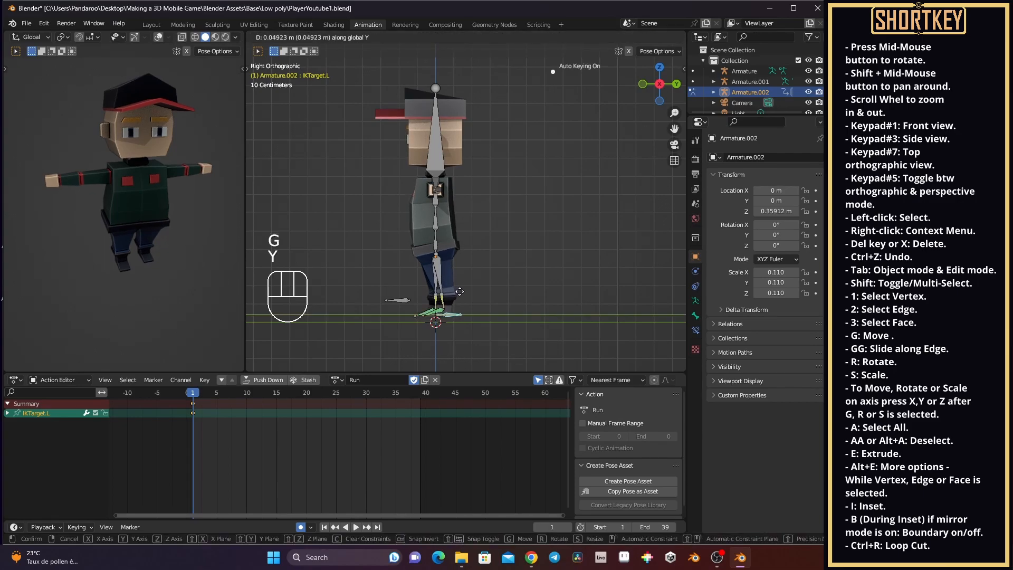
click(460, 291)
Rotate the left foot's IK target around X to tilt the heel upward.
middle_drag(461, 291, 478, 309)
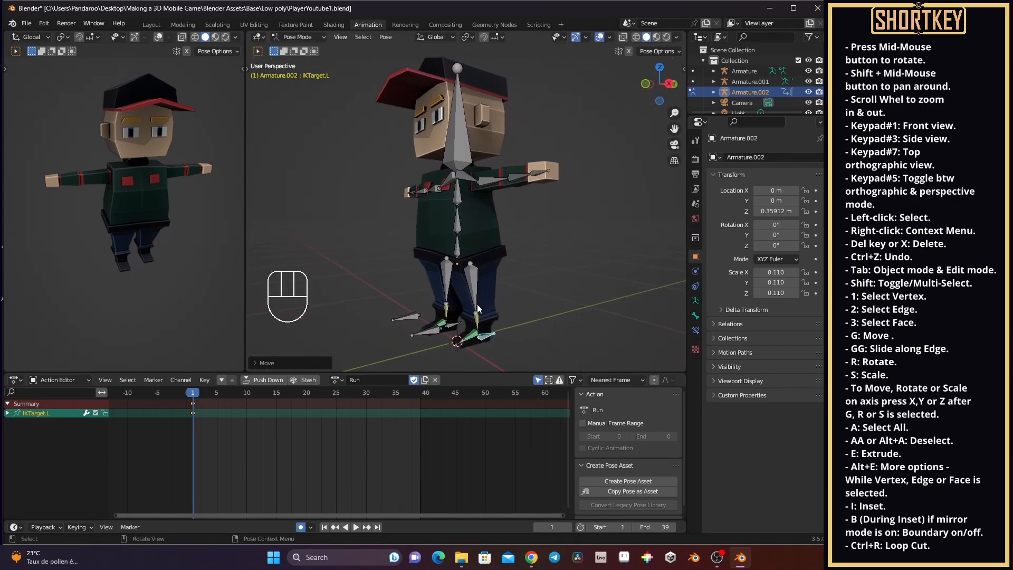
key(KP_3)
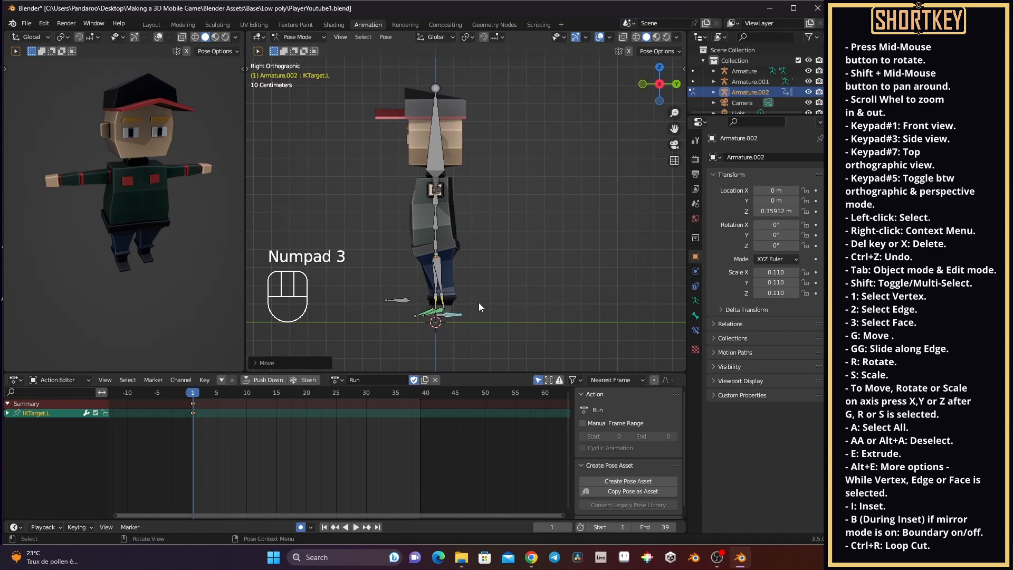
click(460, 317)
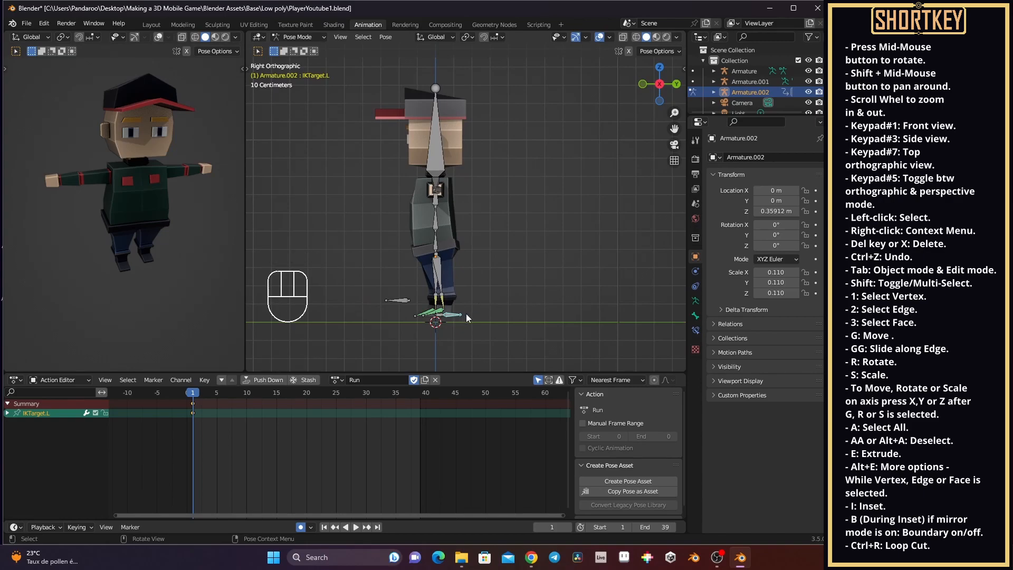
key(r)
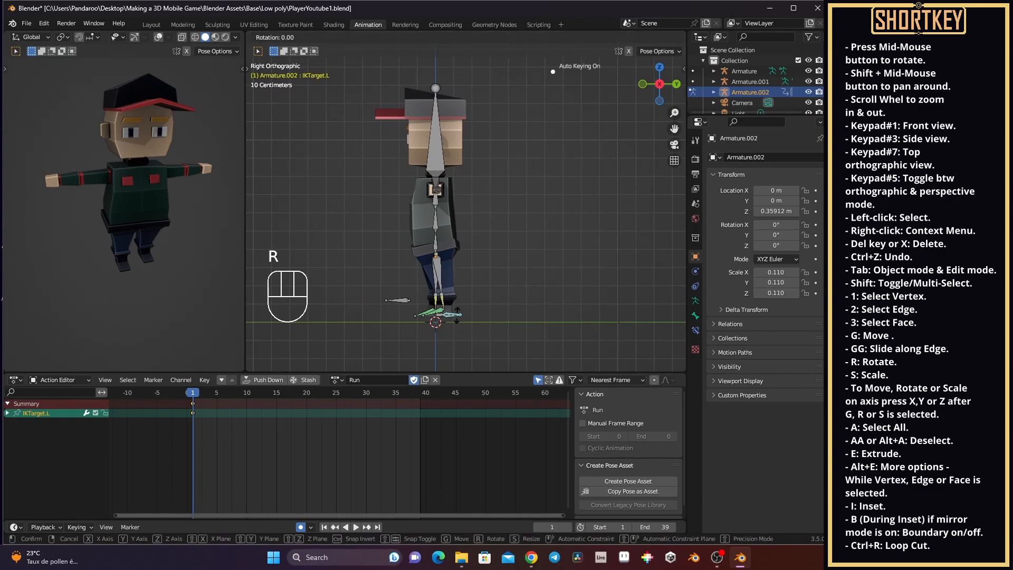
key(x)
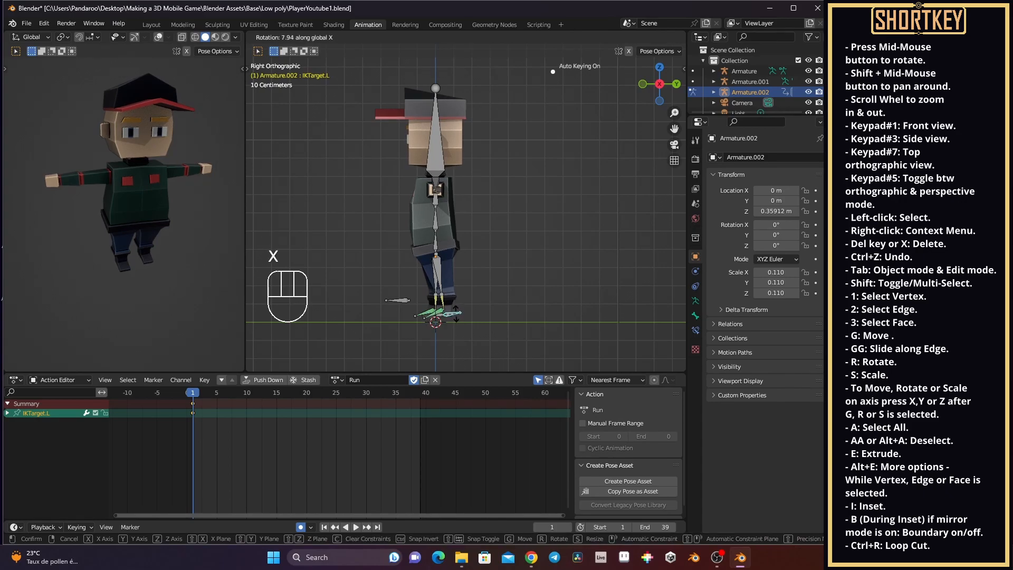
click(456, 315)
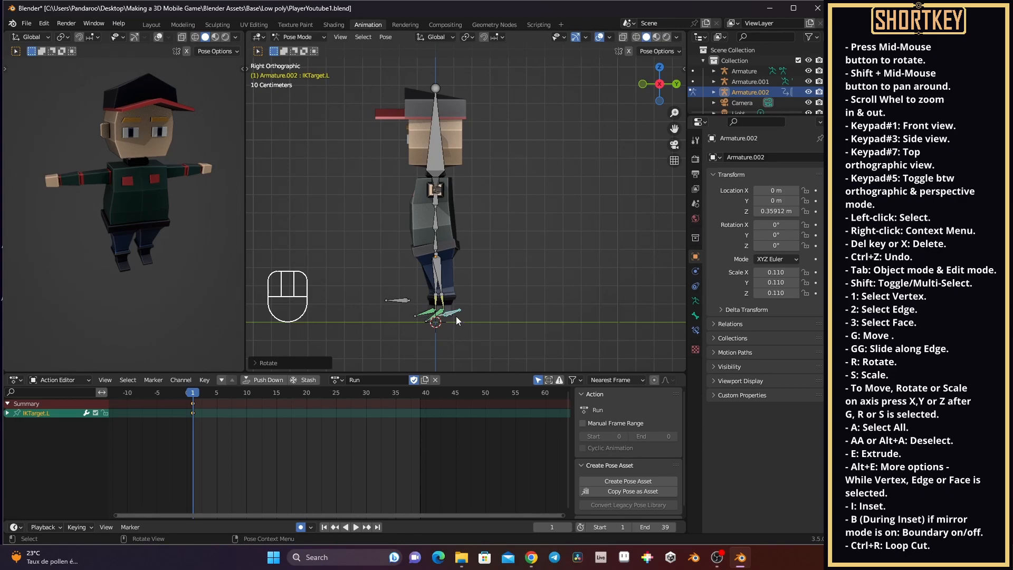
Move the root bone about 0.02 m forward and 0.027 m down in the side view.
scroll(456, 316, up, 3)
middle_drag(456, 316, 526, 163)
scroll(499, 255, down, 5)
scroll(494, 342, up, 1)
middle_drag(530, 211, 431, 136)
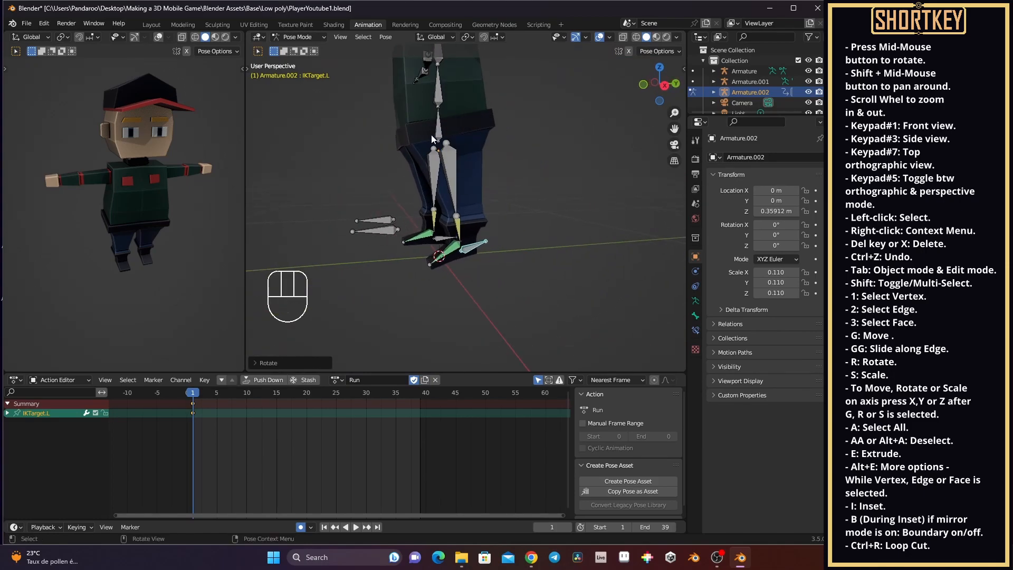
click(437, 134)
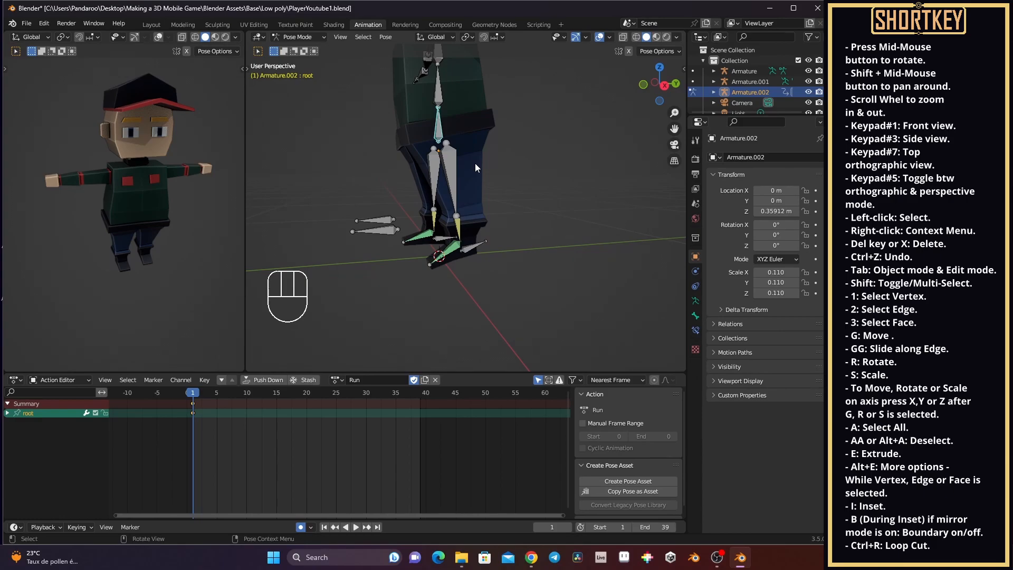
key(KP_3)
key(g)
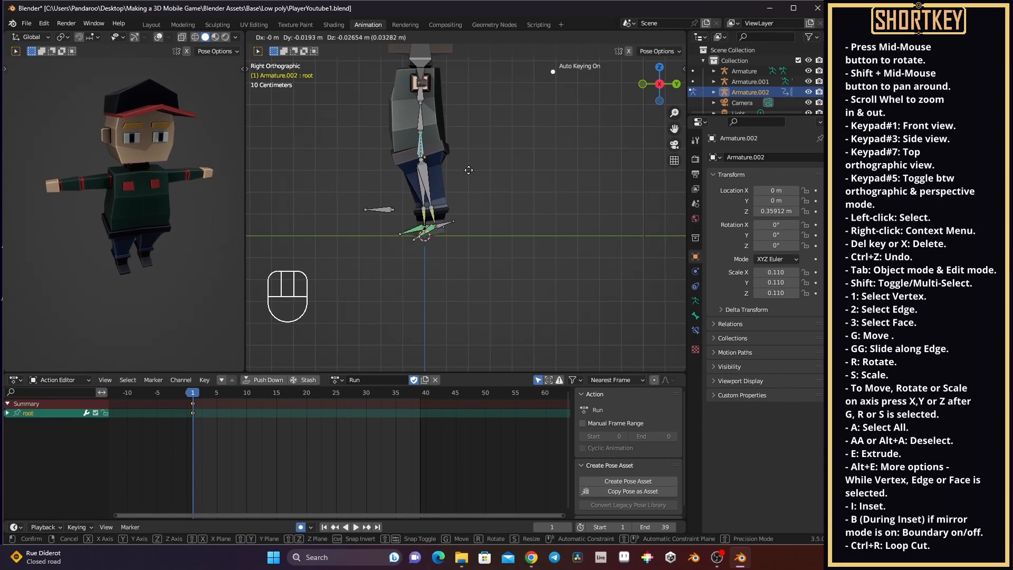
click(468, 170)
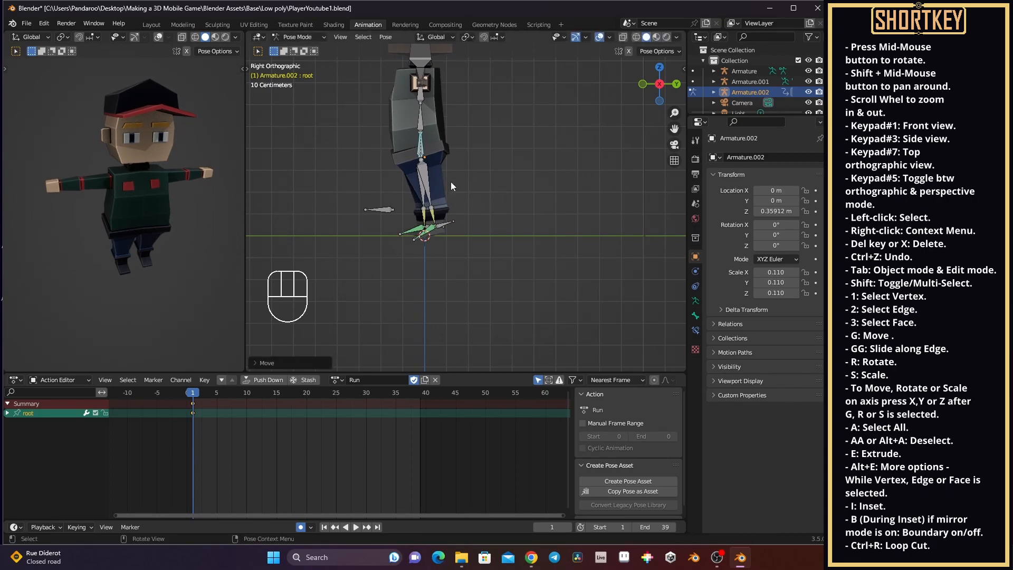
Move the right foot's IK target (IKTarget.R) forward about 0.036 m along Y in the side view.
click(427, 224)
middle_drag(431, 225, 475, 214)
click(424, 234)
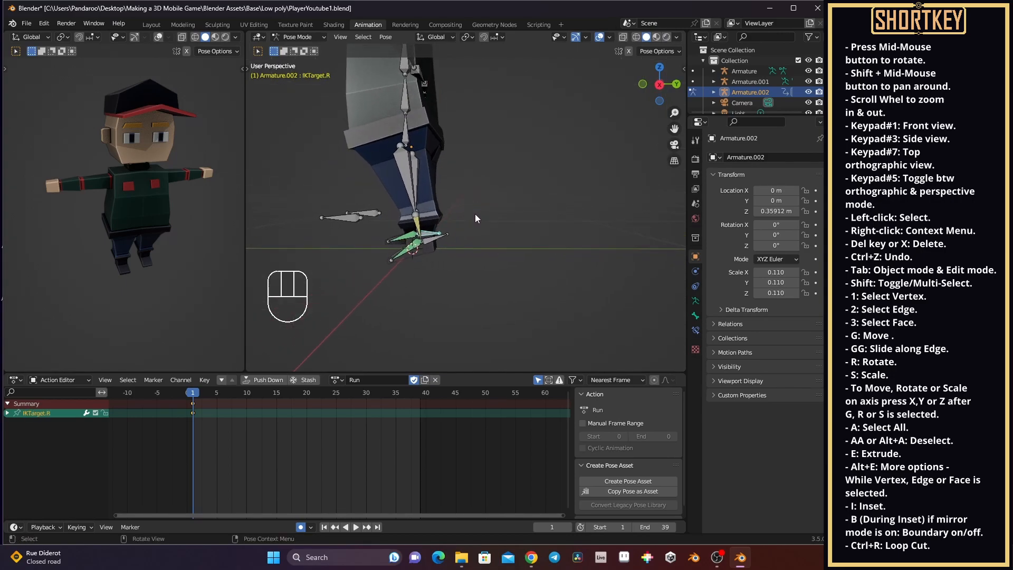
key(KP_3)
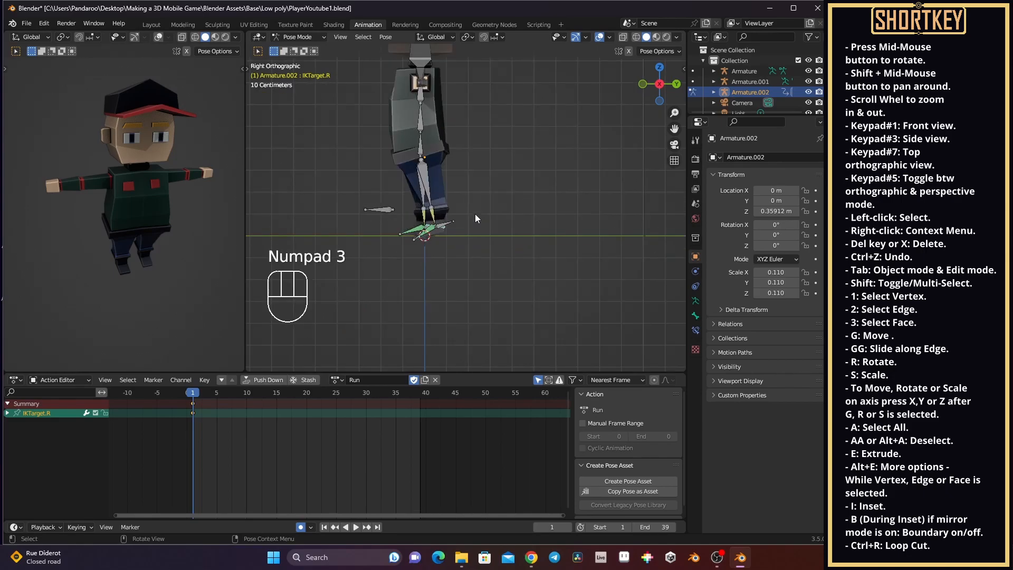
key(g)
key(y)
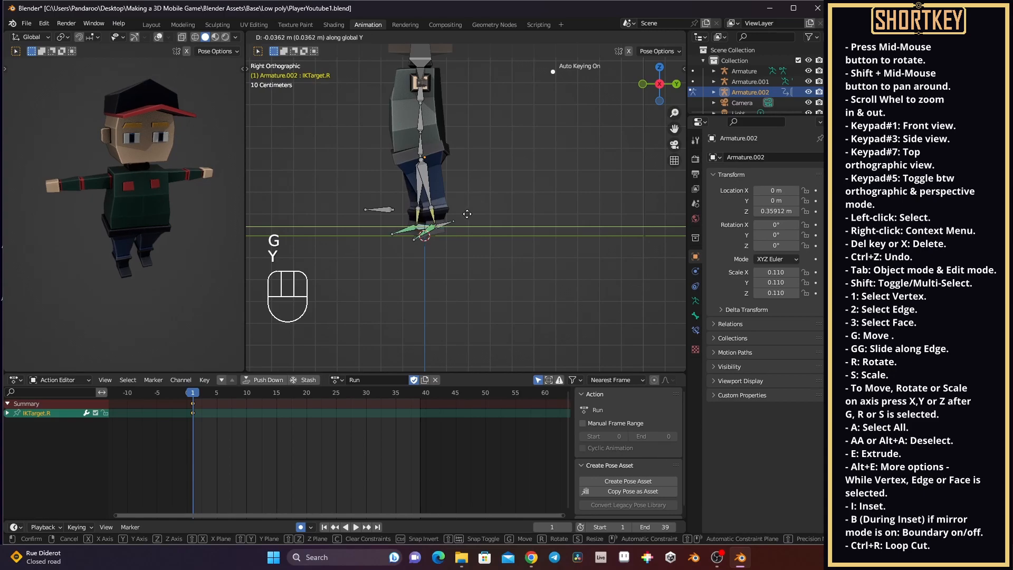
click(464, 215)
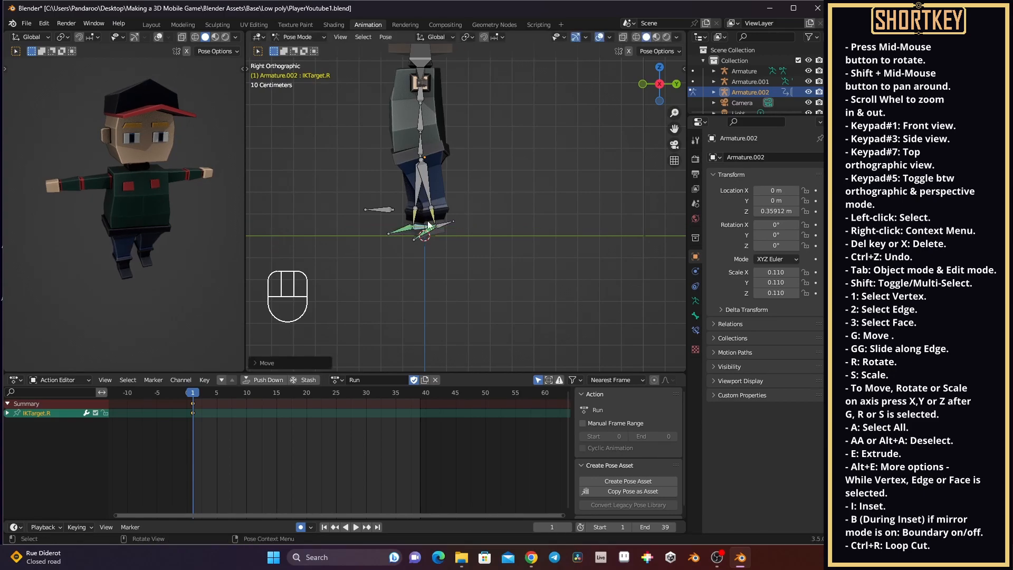
Raise the right foot's IK target about 0.029 m along Z.
key(g)
key(z)
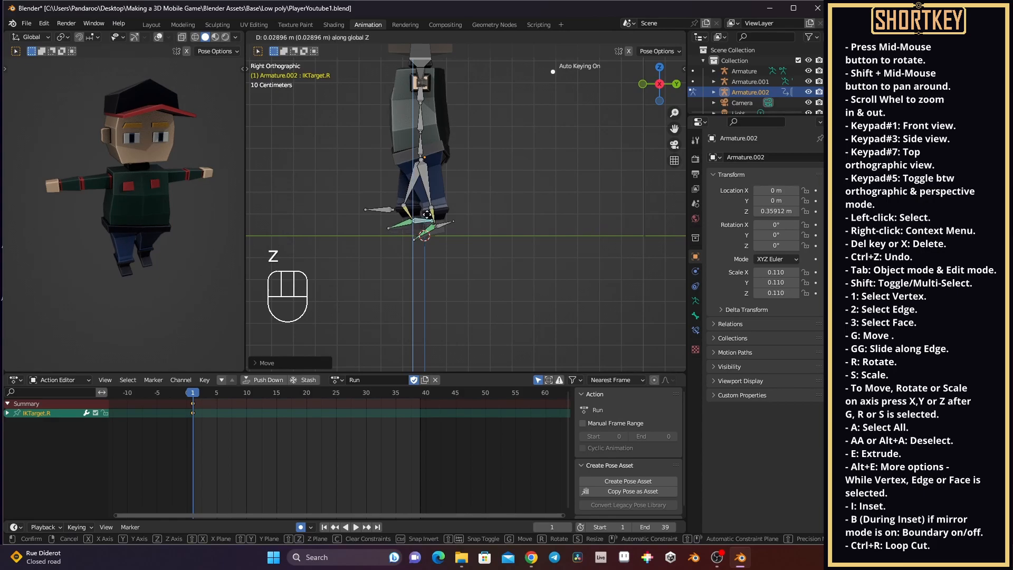
click(426, 214)
middle_drag(426, 213, 452, 185)
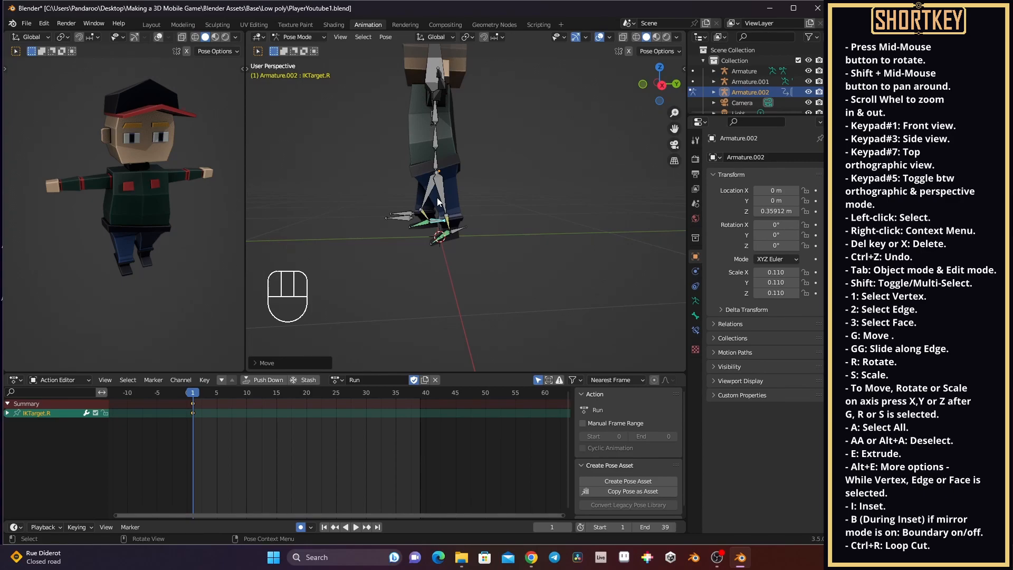
middle_drag(461, 211, 453, 212)
middle_drag(144, 208, 119, 205)
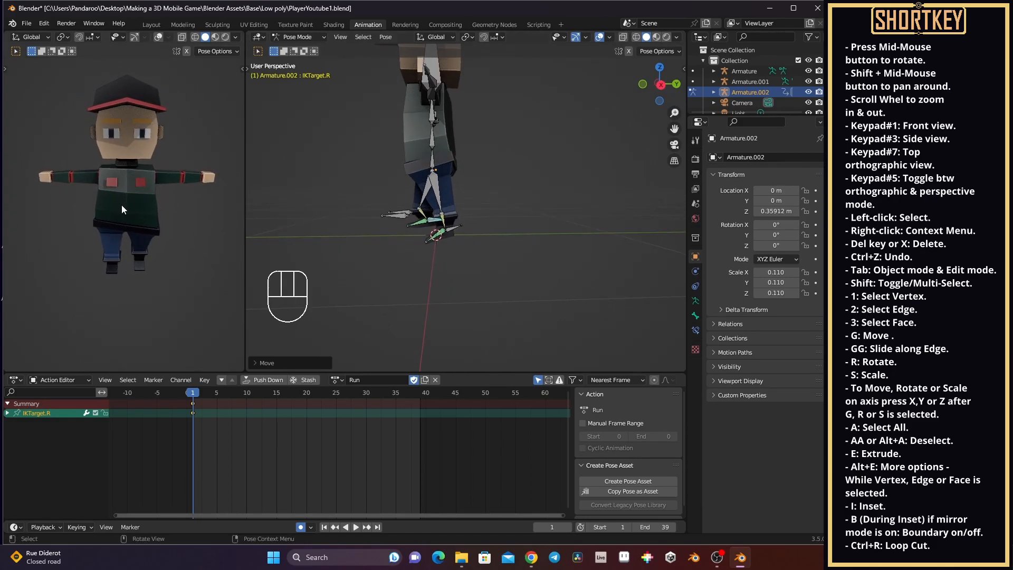
scroll(435, 184, up, 1)
middle_drag(451, 228, 447, 236)
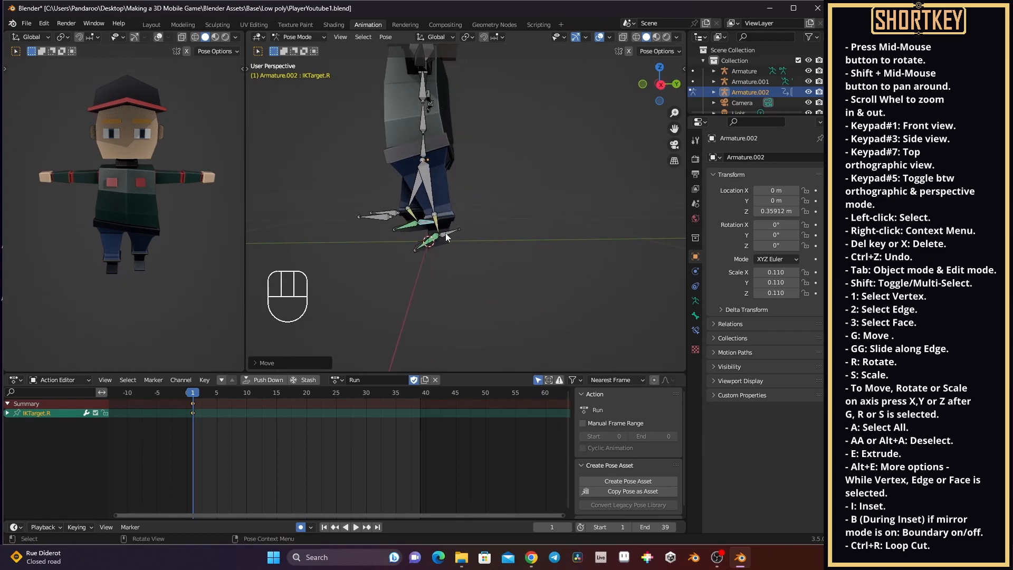
Rotate the root bone about 5.6° so the whole body leans forward.
click(420, 126)
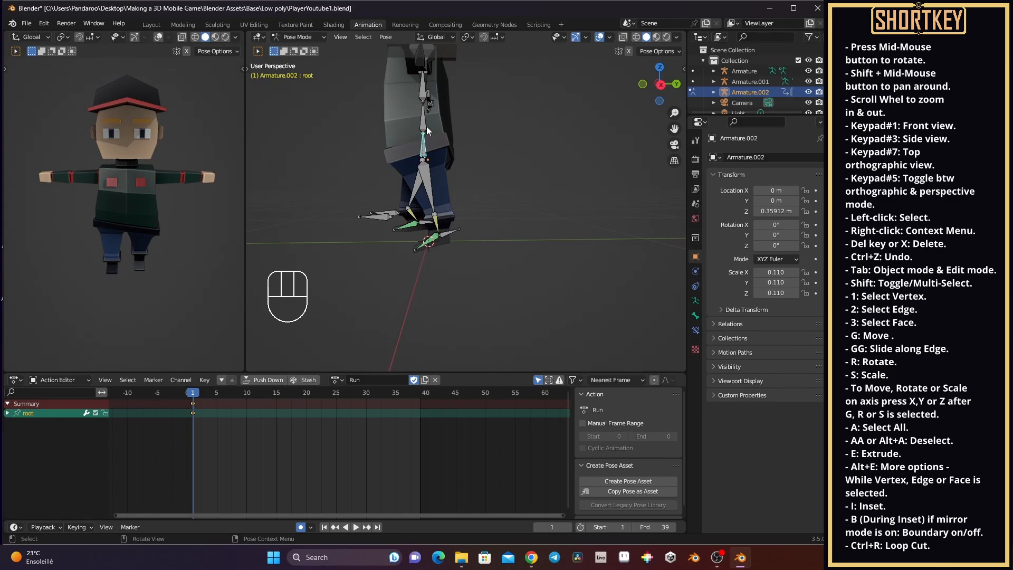
key(r)
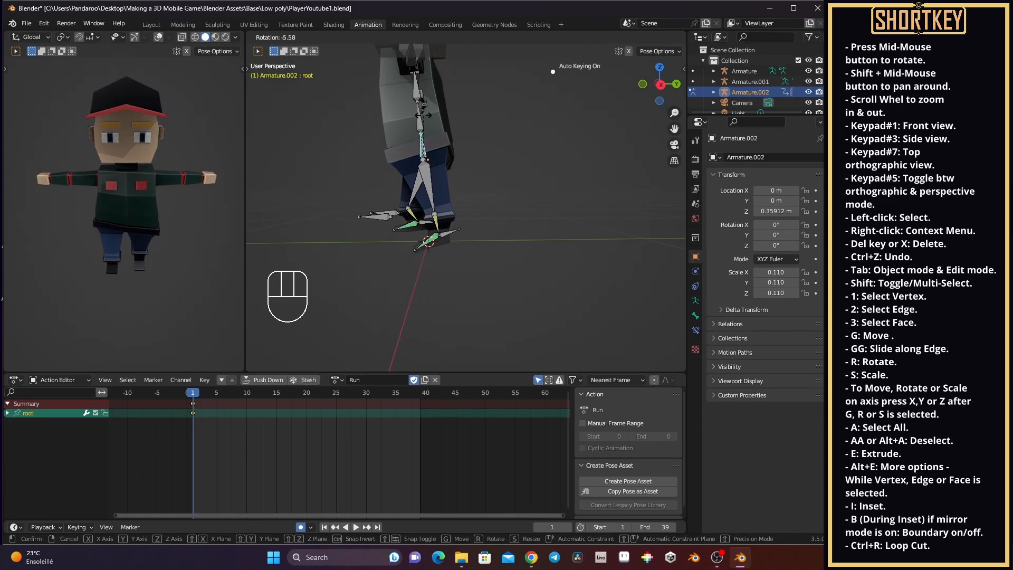
click(425, 117)
Rotate the head bone slightly backward in the side view to offset the body's forward lean.
shift+middle_drag(463, 124, 473, 199)
key(KP_3)
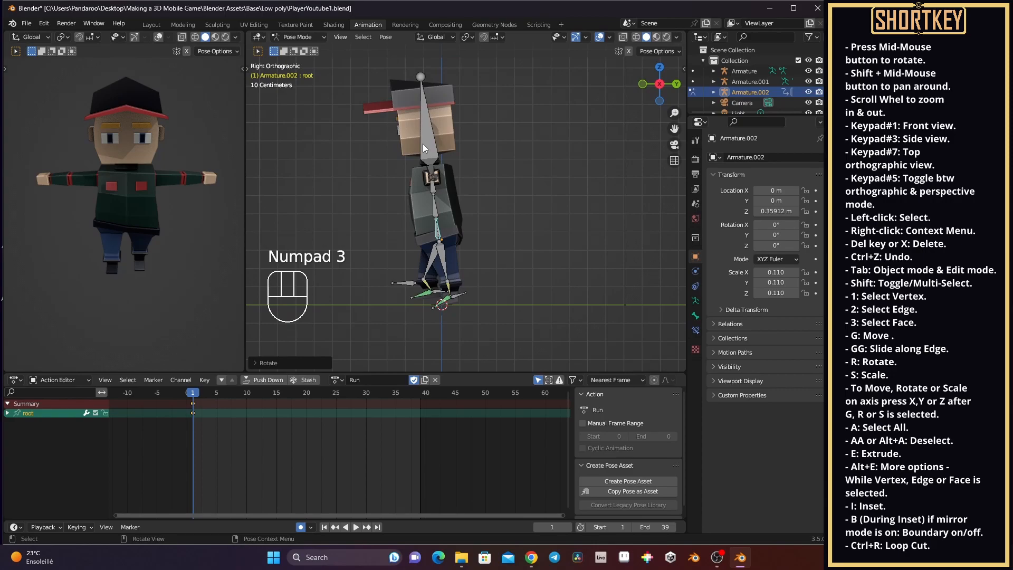
click(433, 138)
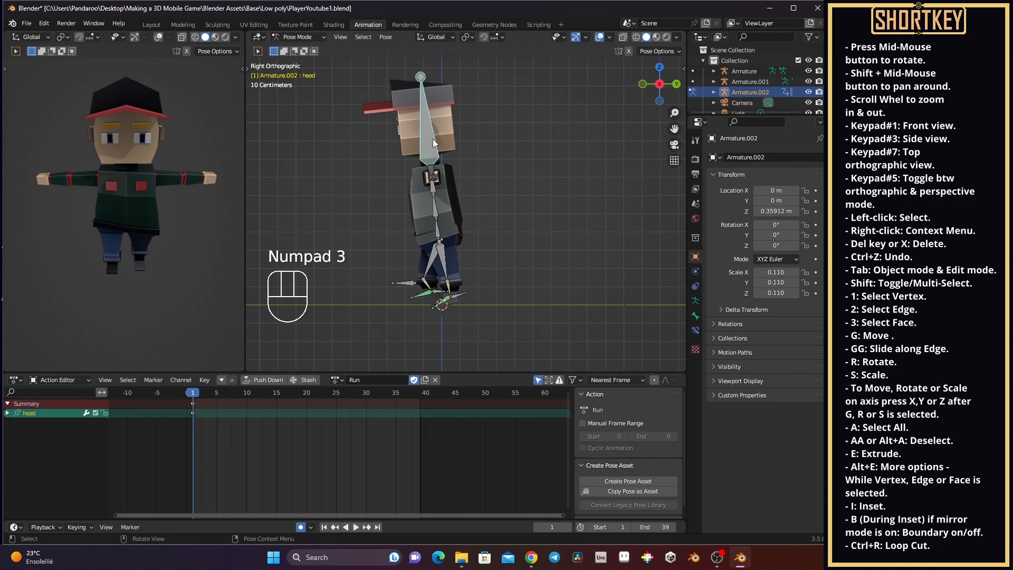
key(r)
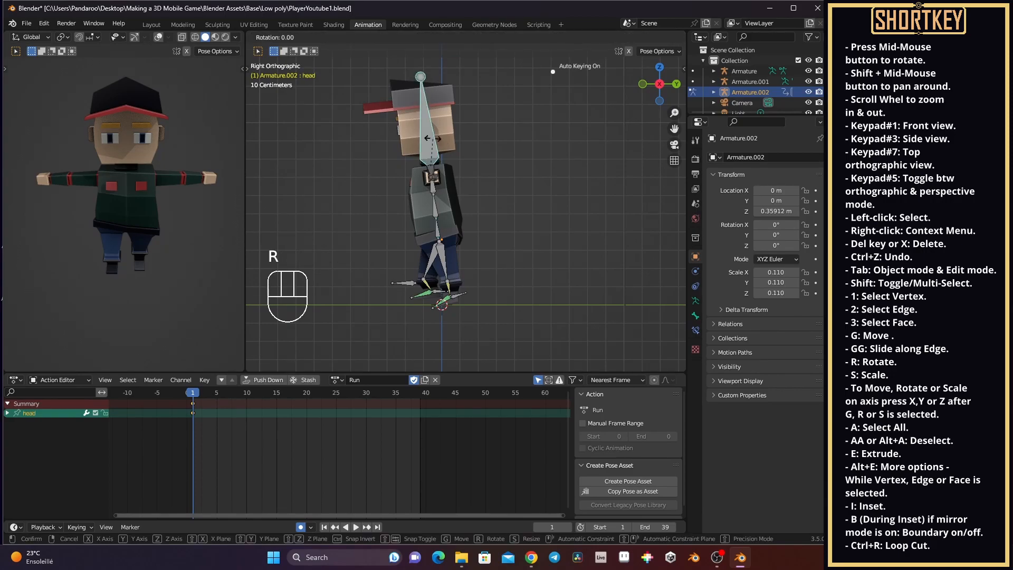
click(434, 138)
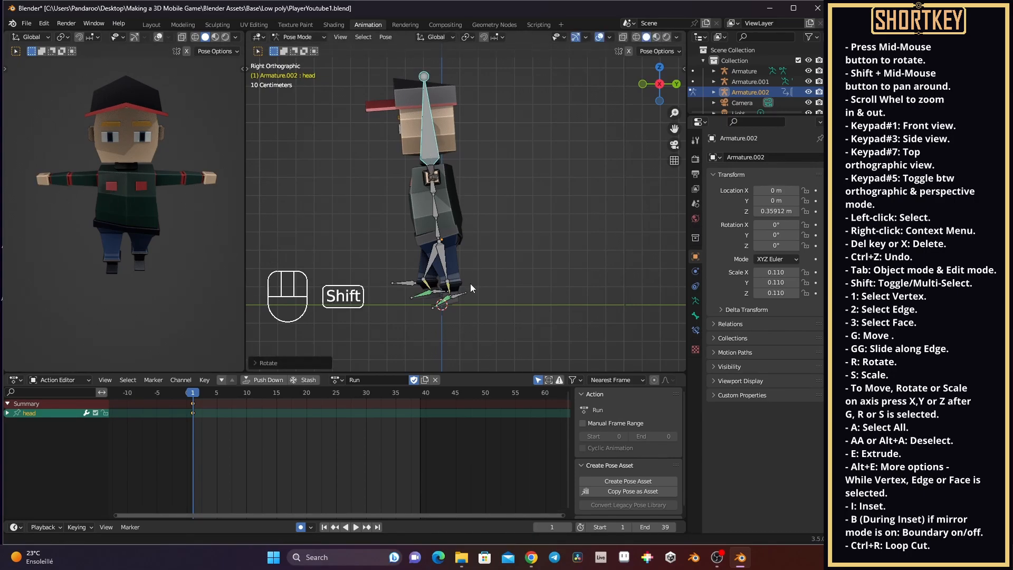
scroll(424, 265, up, 3)
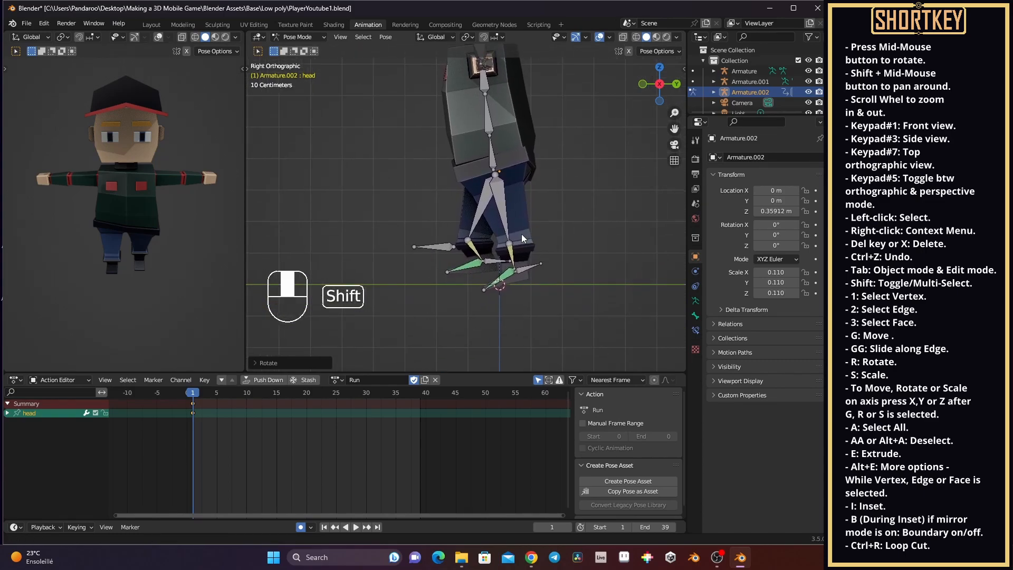
mouse_move(515, 262)
middle_down()
mouse_move(558, 263)
mouse_move(505, 254)
middle_up()
scroll(505, 255, down, 3)
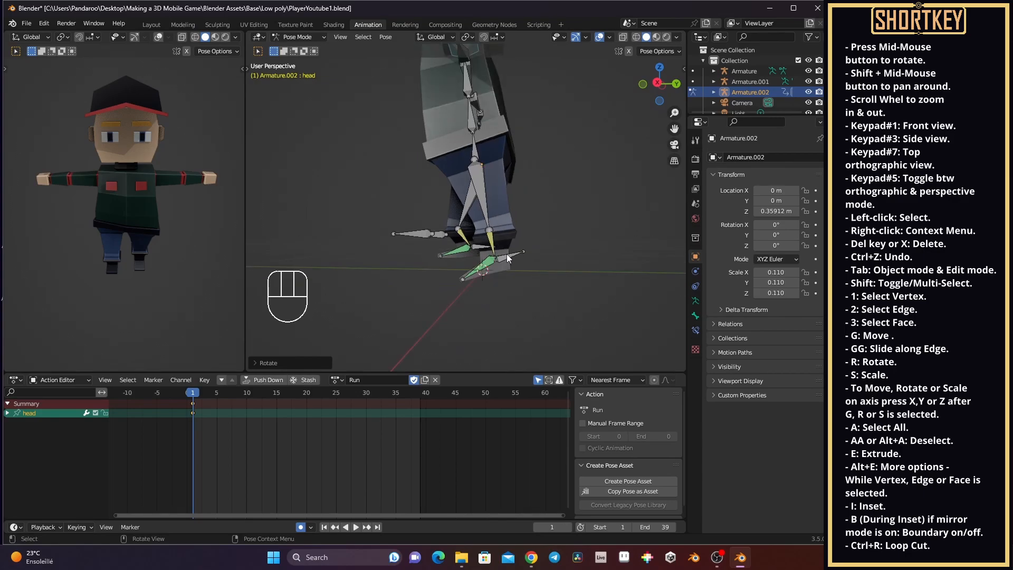
key(KP_3)
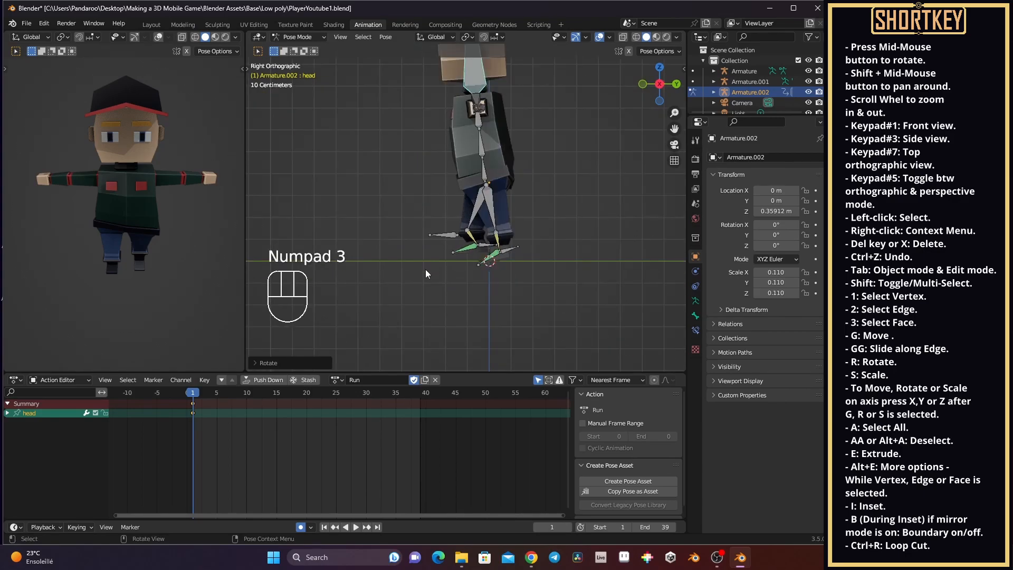
Copy the head bone's keyframe from frame 1 and paste it at frame 3 of the Run action.
click(201, 417)
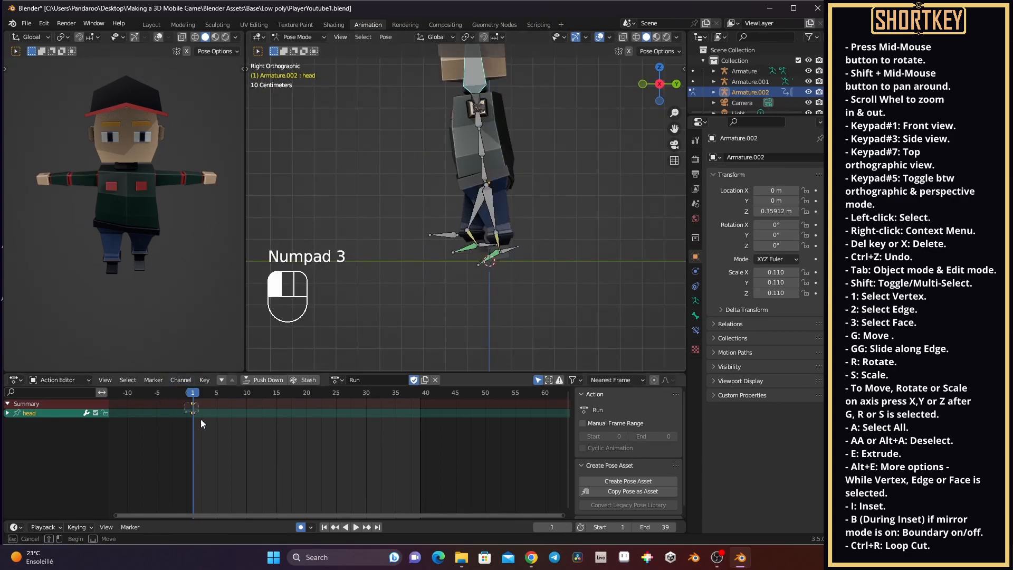
key(a)
key(a)
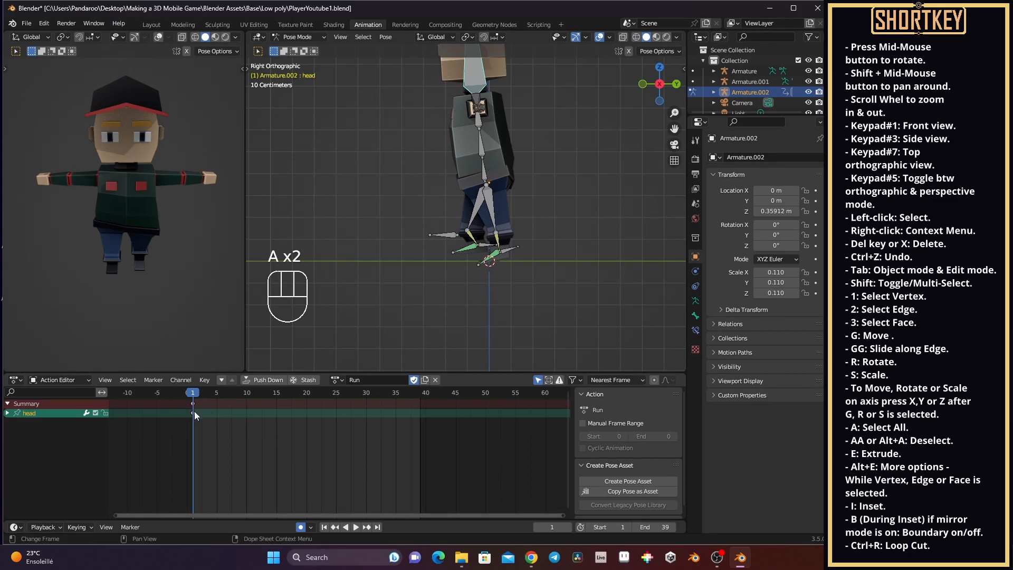
key(a)
key(ctrl+c)
drag(195, 393, 205, 392)
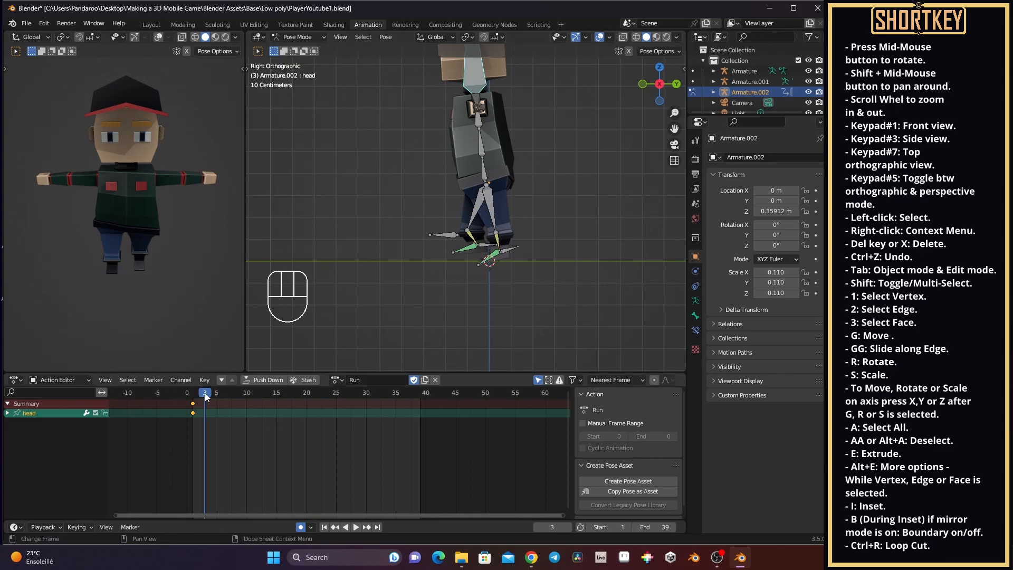
key(ctrl+v)
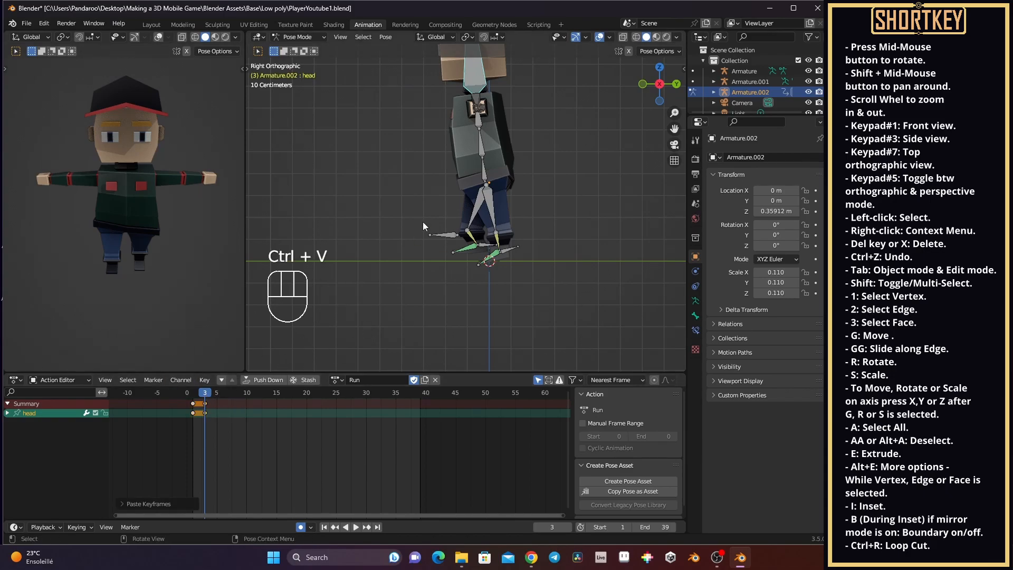
At frame 3, move the left foot's IK target back about 0.065 m along Y and rotate it about 17° around X.
scroll(480, 187, up, 2)
shift+middle_drag(480, 190, 481, 216)
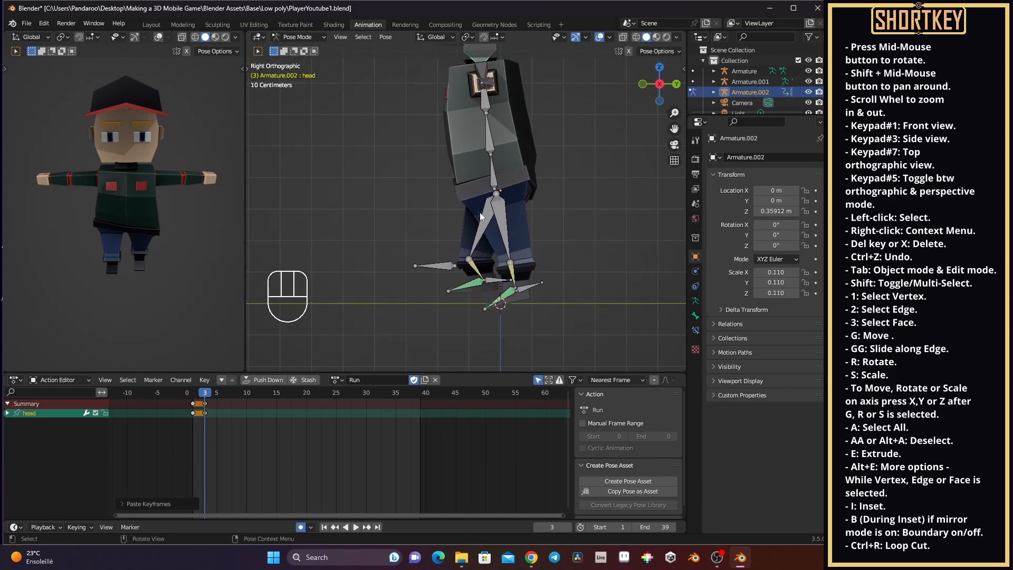
click(532, 289)
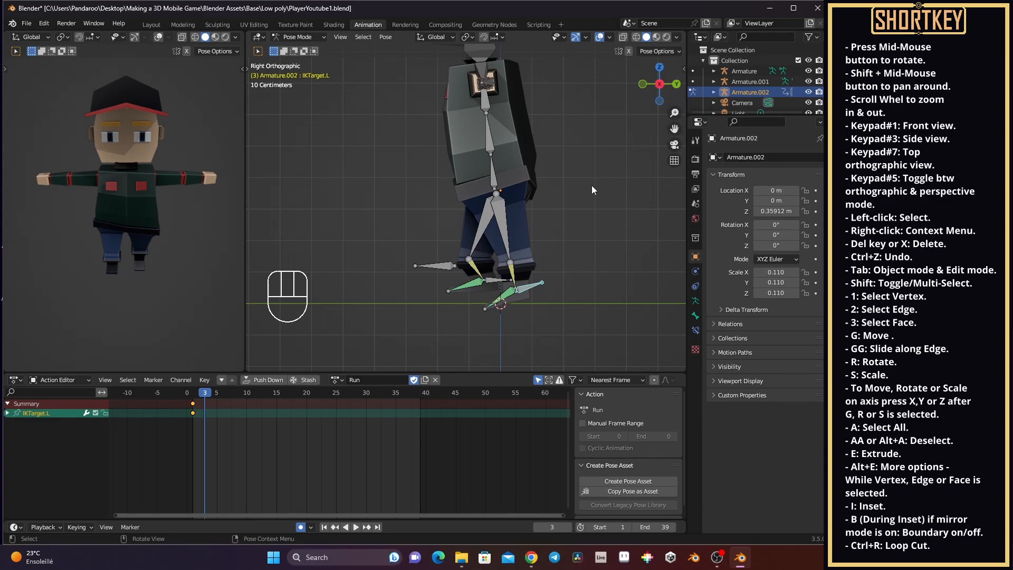
key(g)
key(y)
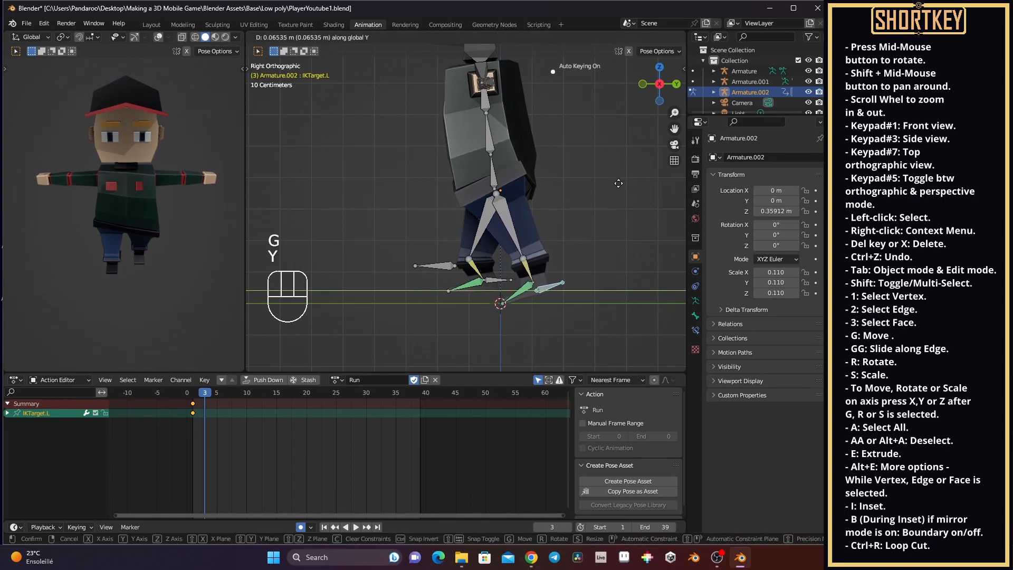
click(620, 184)
key(r)
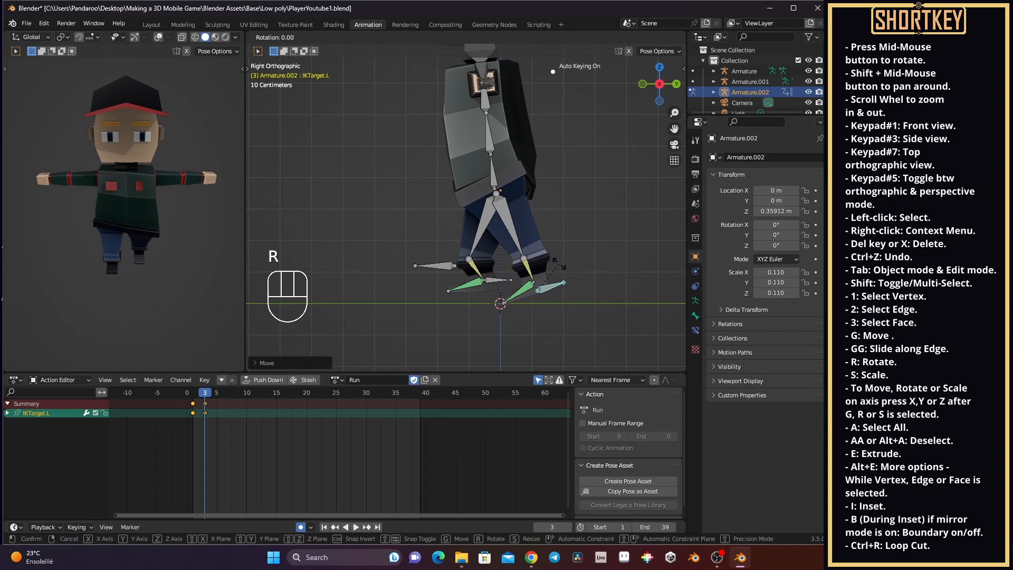
key(x)
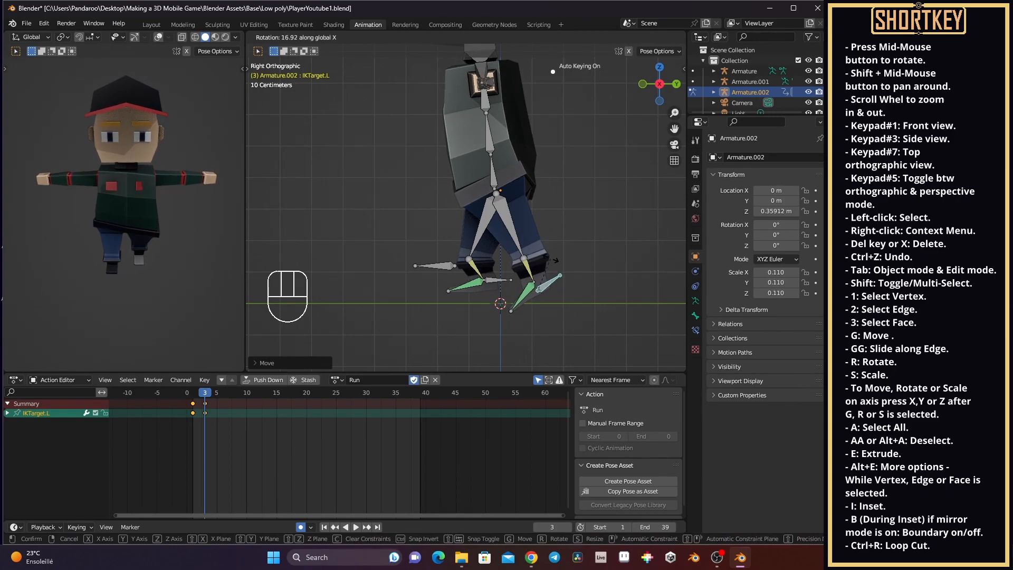
click(554, 262)
Raise the root bone about 0.005 m along Z at frame 3.
click(496, 184)
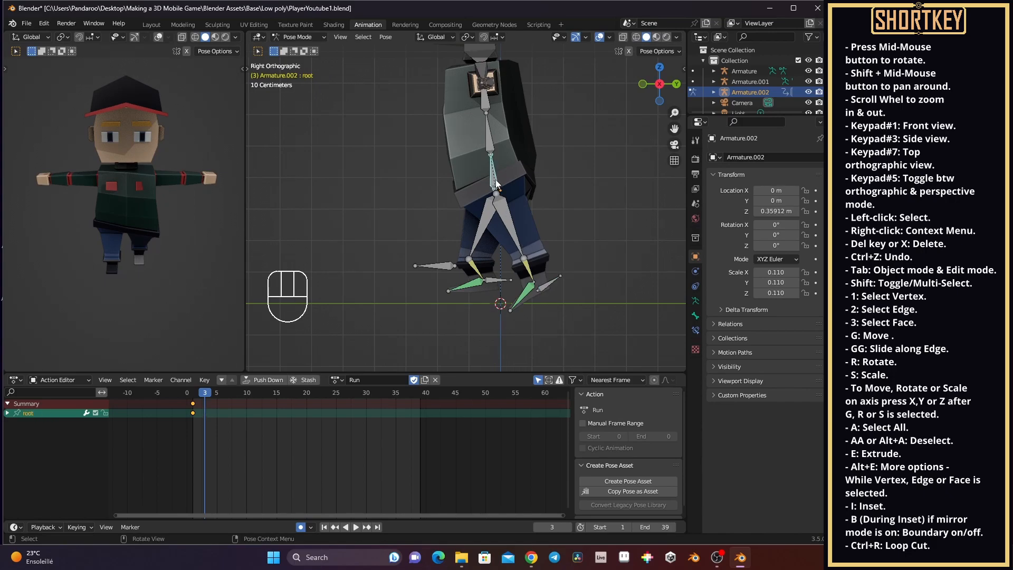
key(g)
key(z)
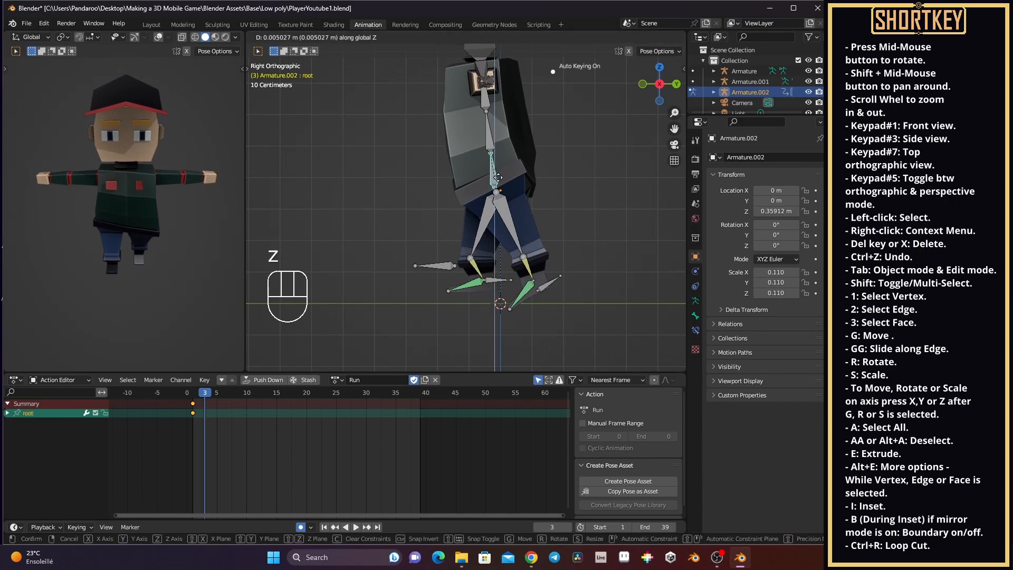
click(497, 178)
Move the left foot's IK target slightly farther back along Y at frame 3.
click(549, 284)
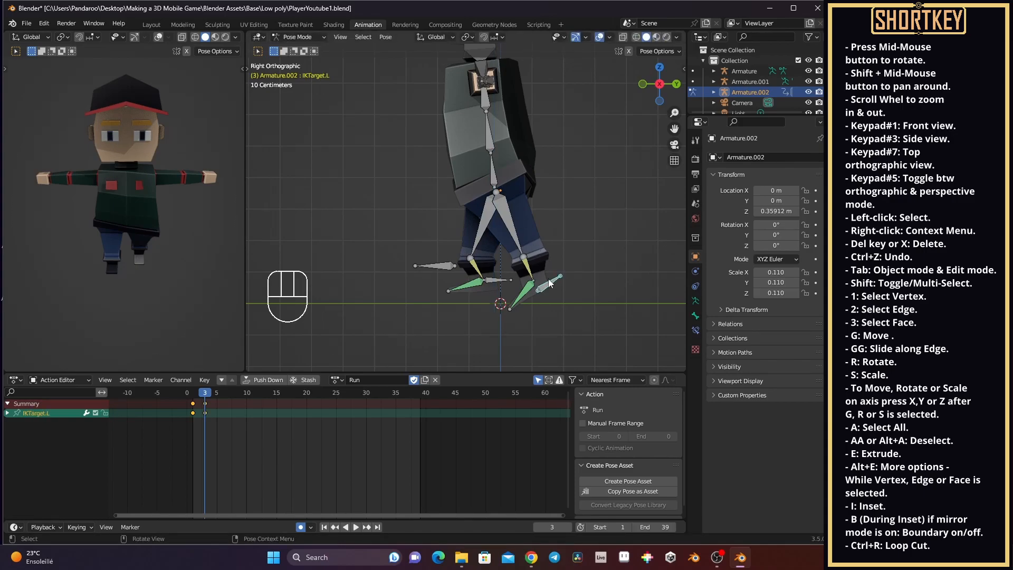
key(g)
key(y)
click(520, 262)
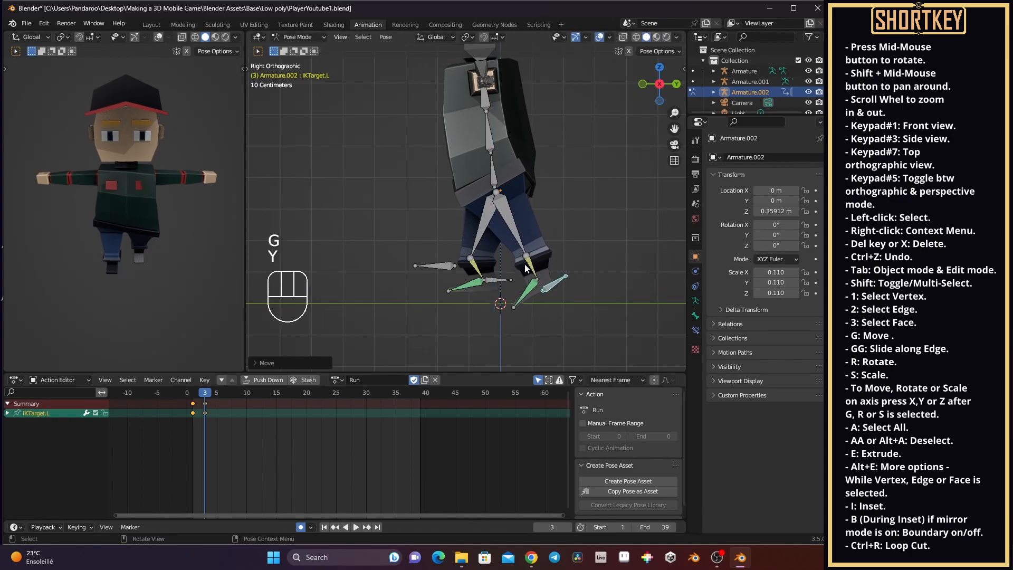
At frame 3, move the right foot's IK target forward about 0.092 m along Y and up about 0.03 m along Z.
click(496, 278)
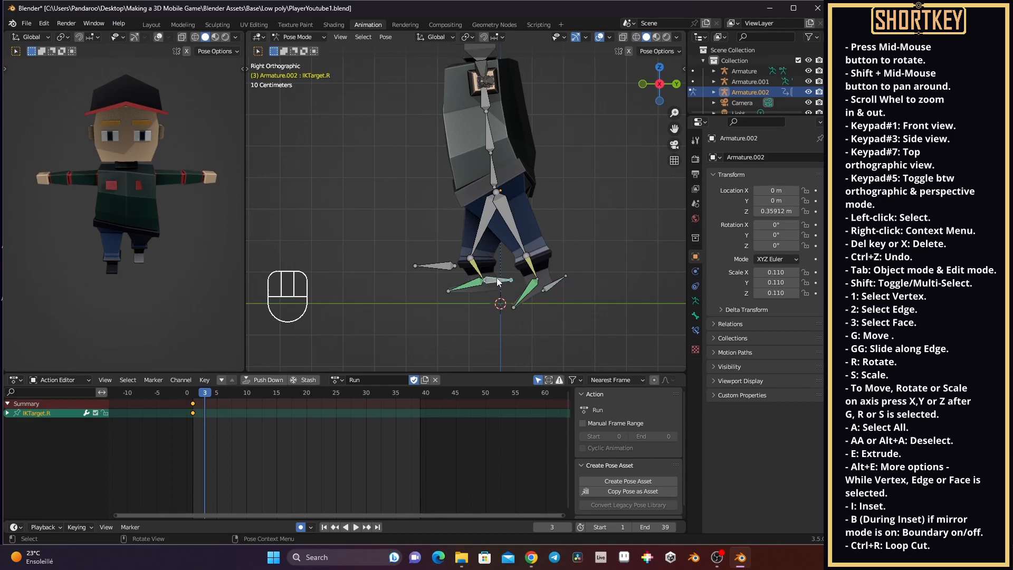
key(g)
key(y)
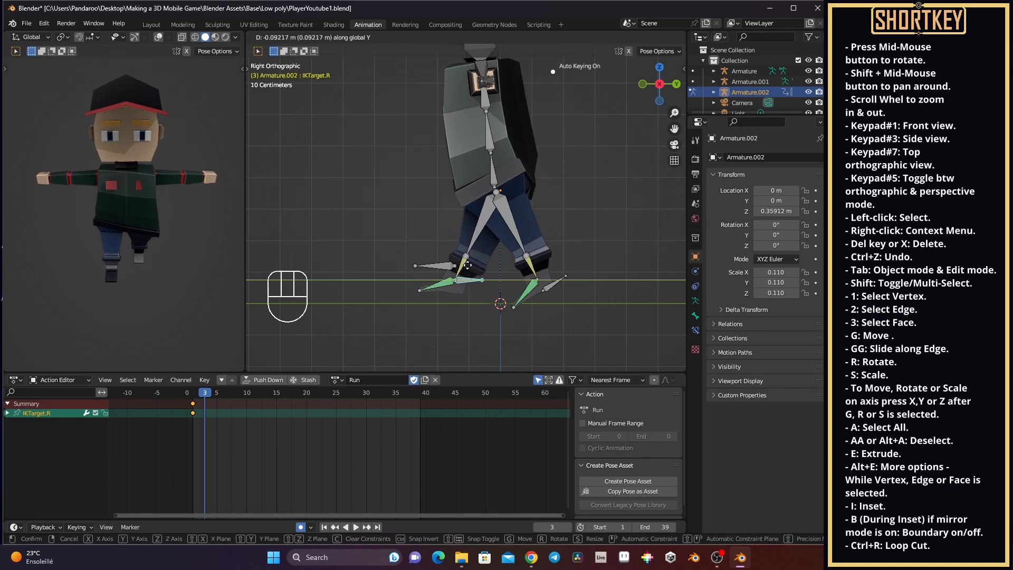
click(467, 265)
key(g)
key(z)
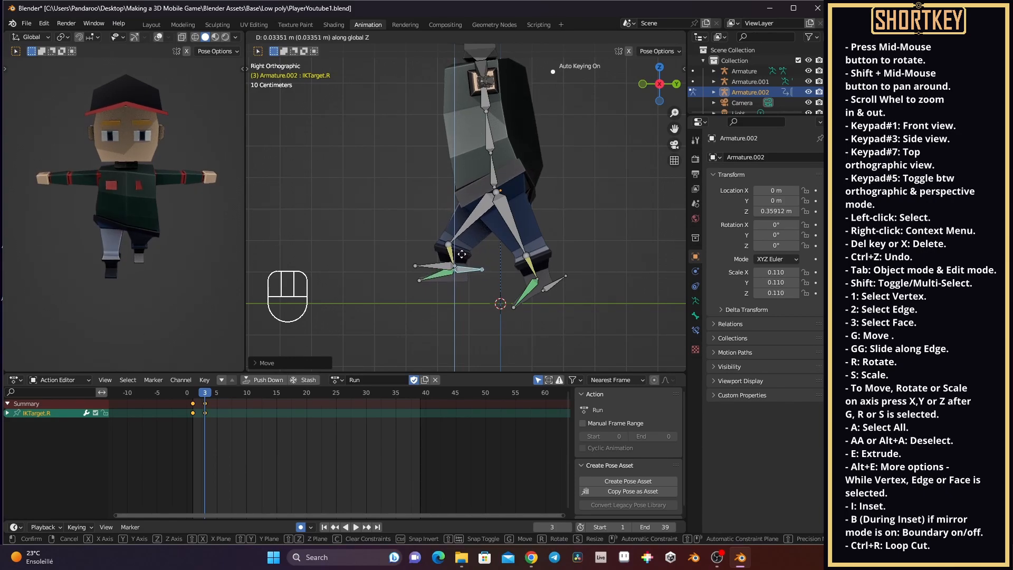
click(463, 256)
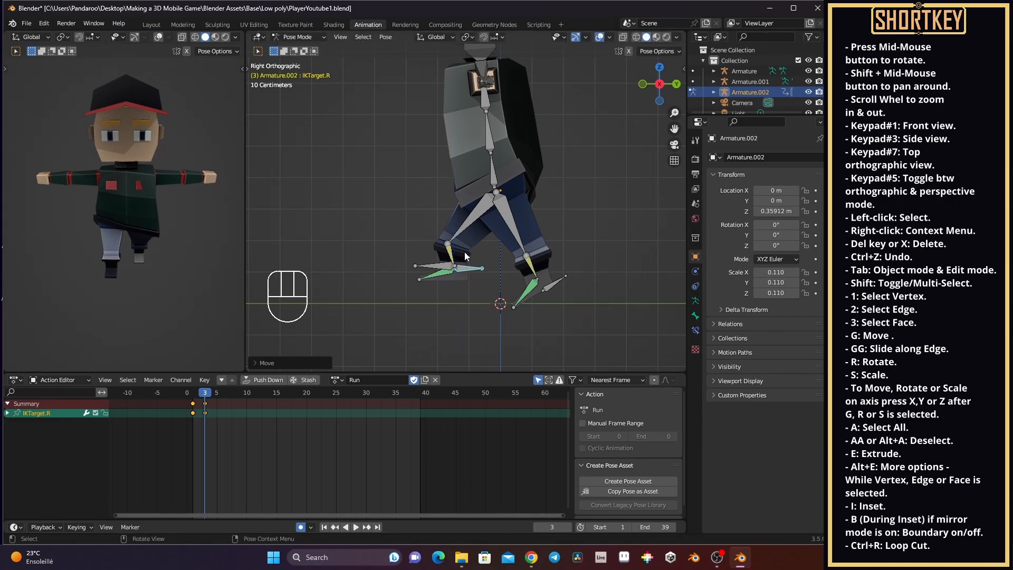
middle_drag(490, 255, 512, 229)
key(KP_3)
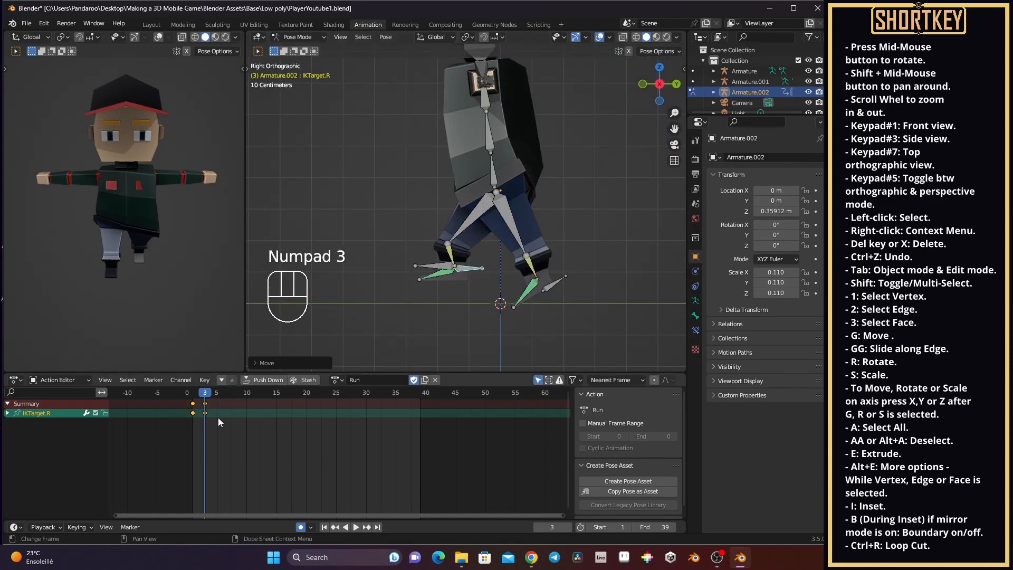
Copy the right foot IK target's keyframe from frame 3 and paste it at frame 5.
key(a)
key(a)
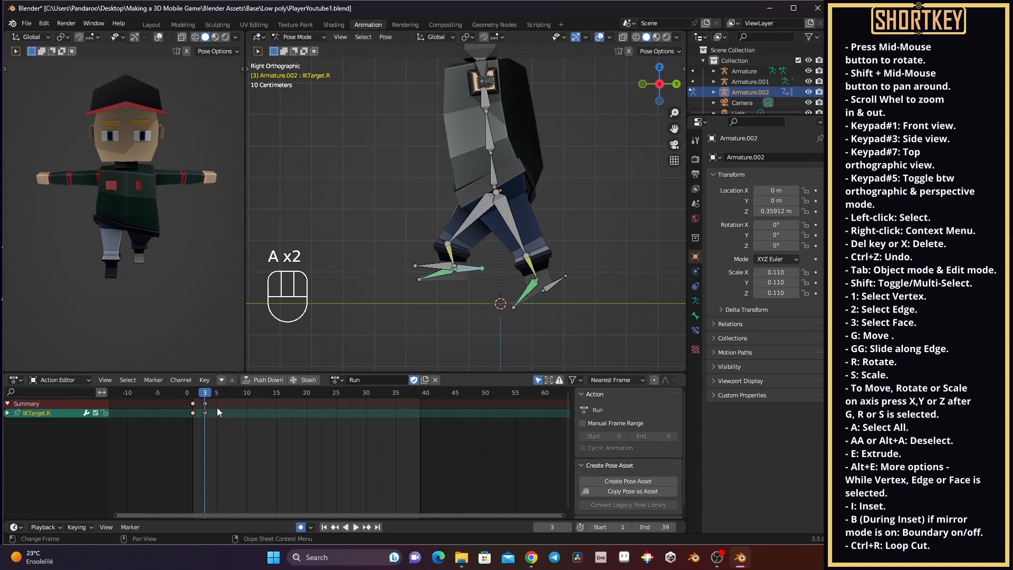
drag(211, 402, 201, 426)
key(ctrl+c)
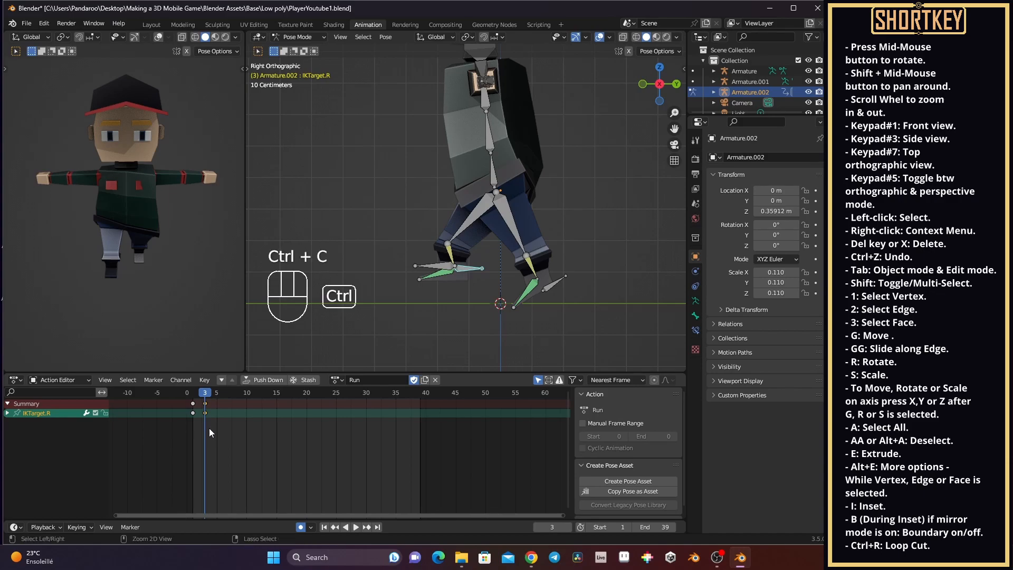
click(217, 393)
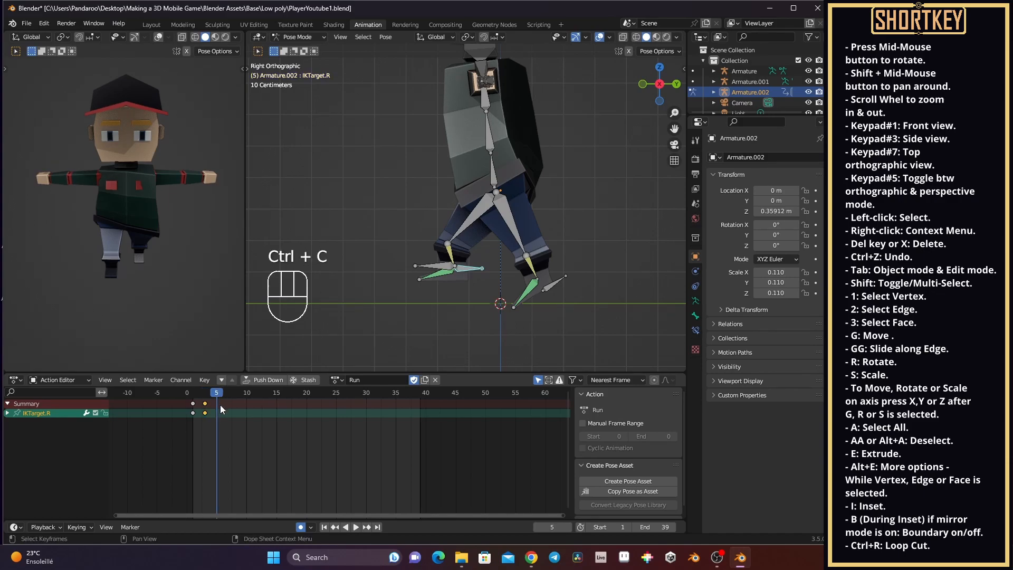
key(ctrl+v)
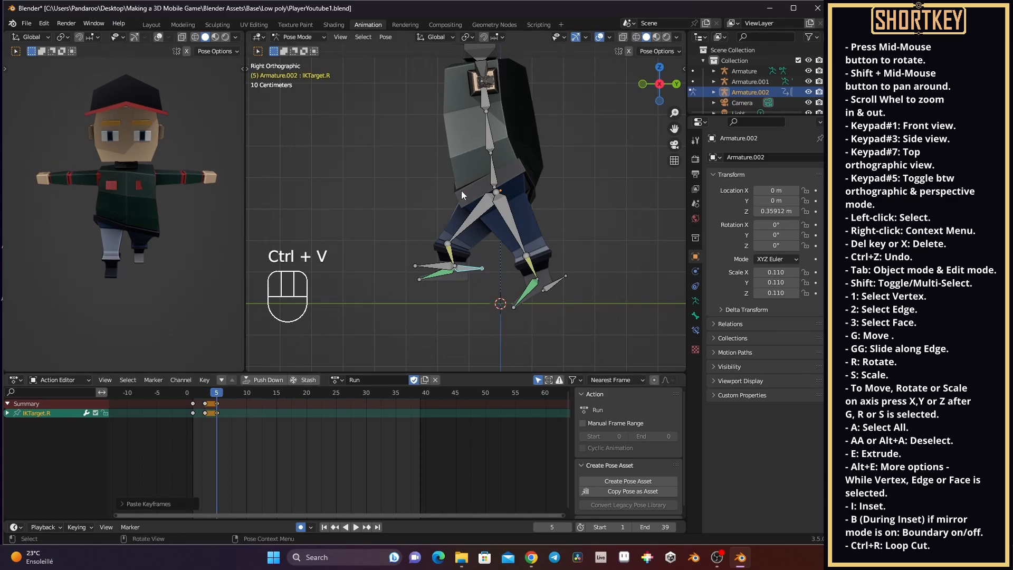
Raise the root bone about 0.059 m along Z at frame 5.
click(494, 183)
key(g)
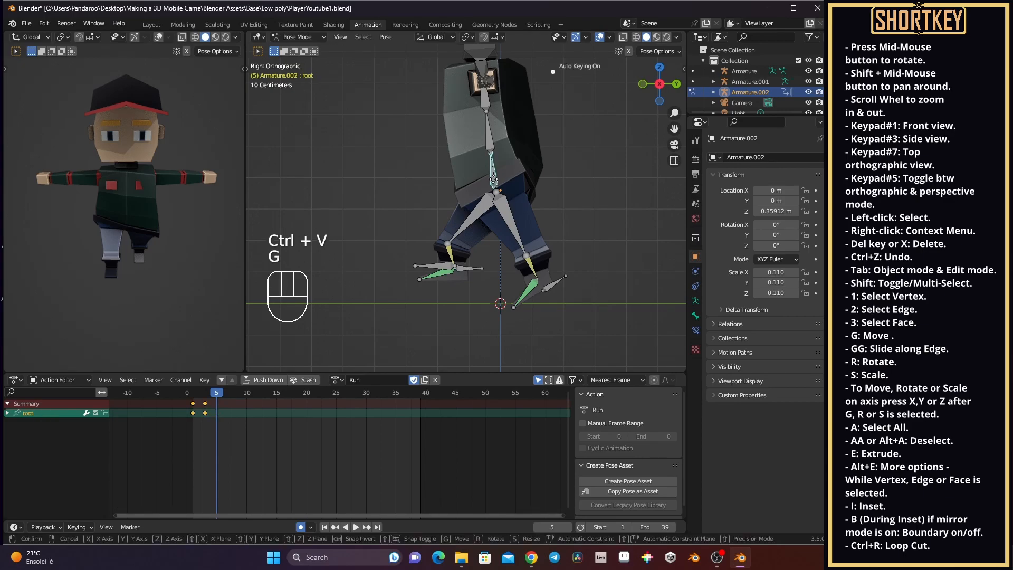
key(z)
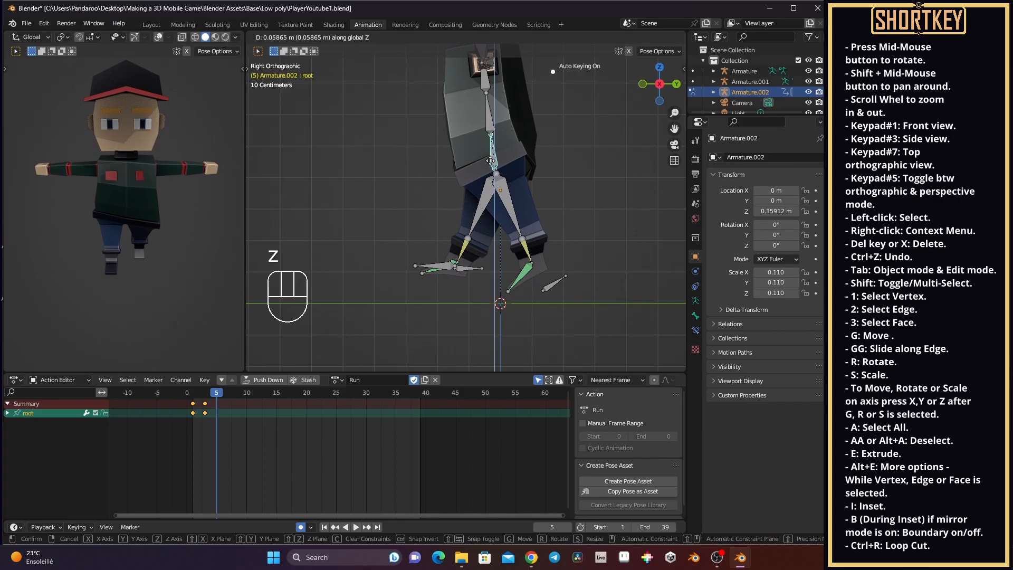
click(490, 161)
Move the left foot's IK target backward along Y at frame 5 and fine-tune its height along Z.
click(550, 286)
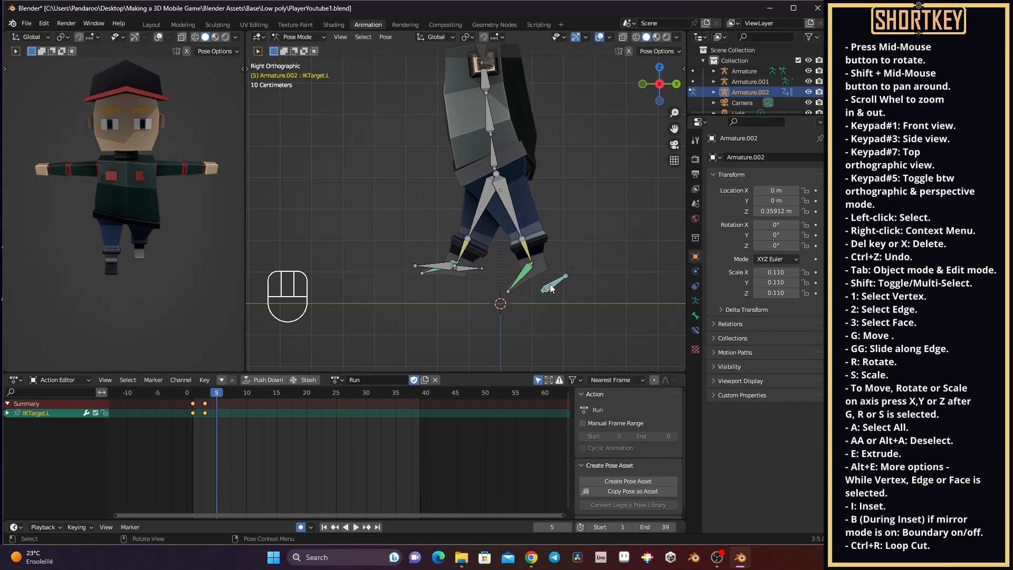
key(g)
key(y)
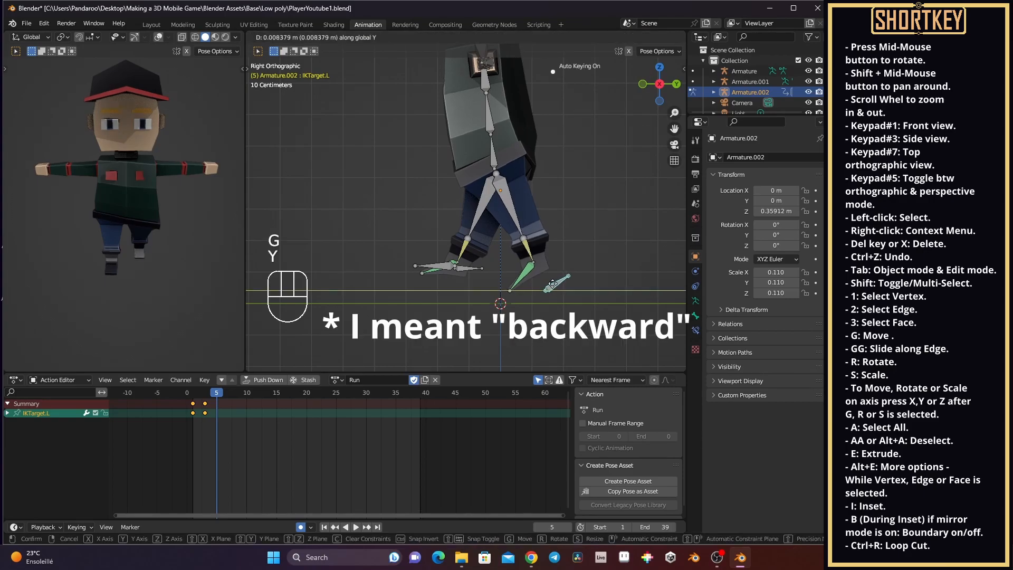
click(588, 270)
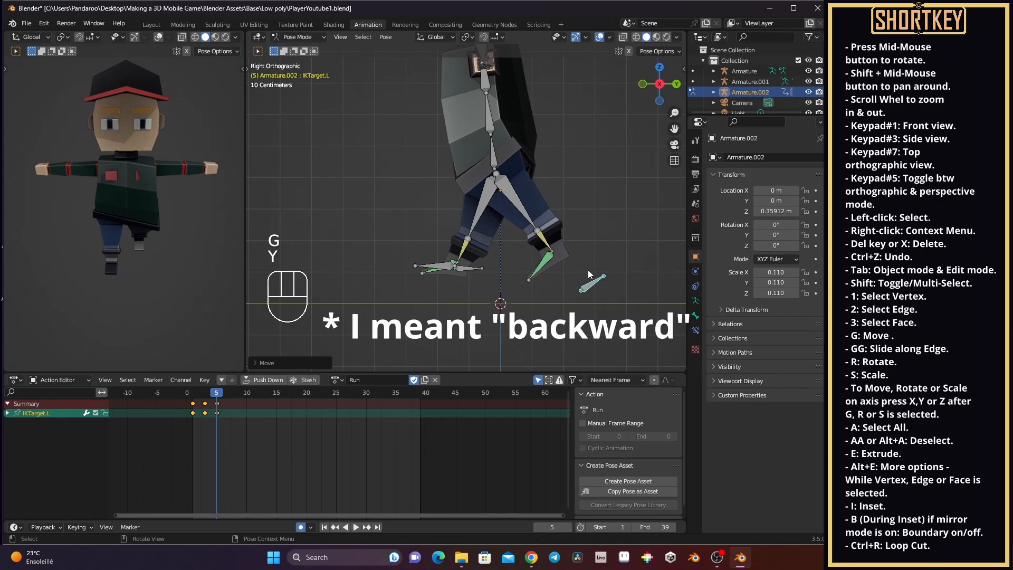
key(g)
key(z)
click(588, 269)
Nudge the right foot's IK target slightly along Z at frame 5.
click(462, 270)
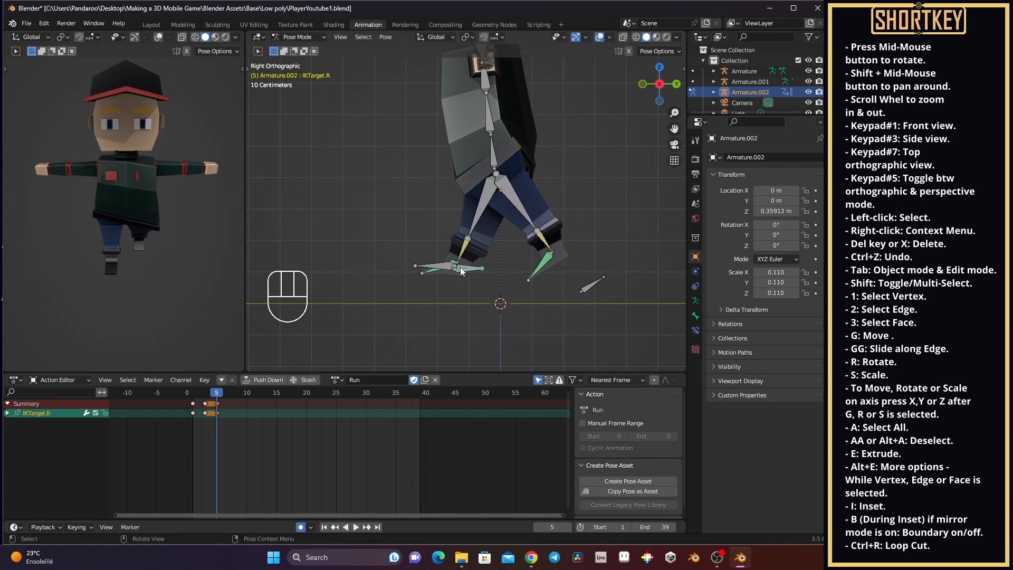
key(g)
key(z)
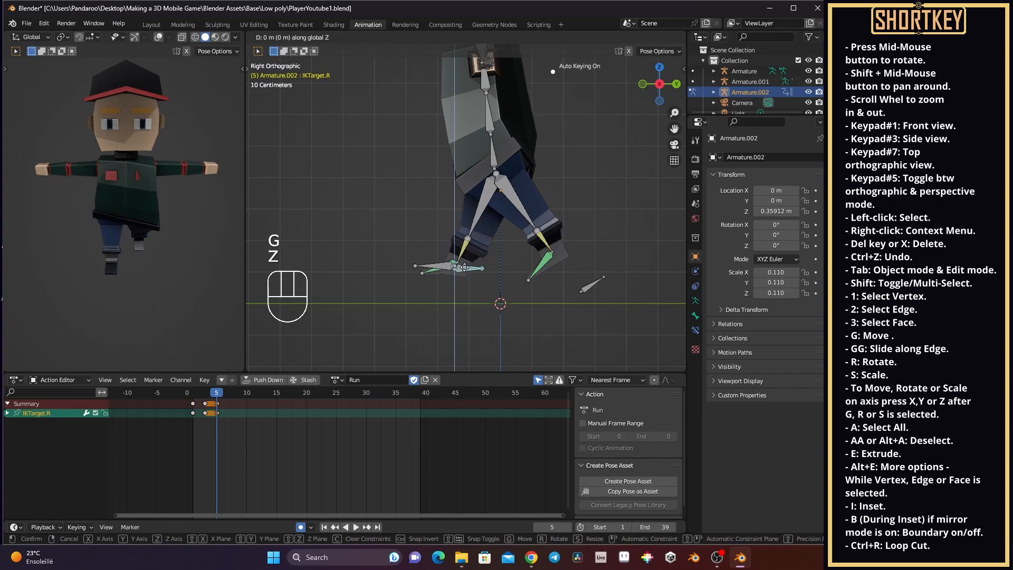
click(464, 270)
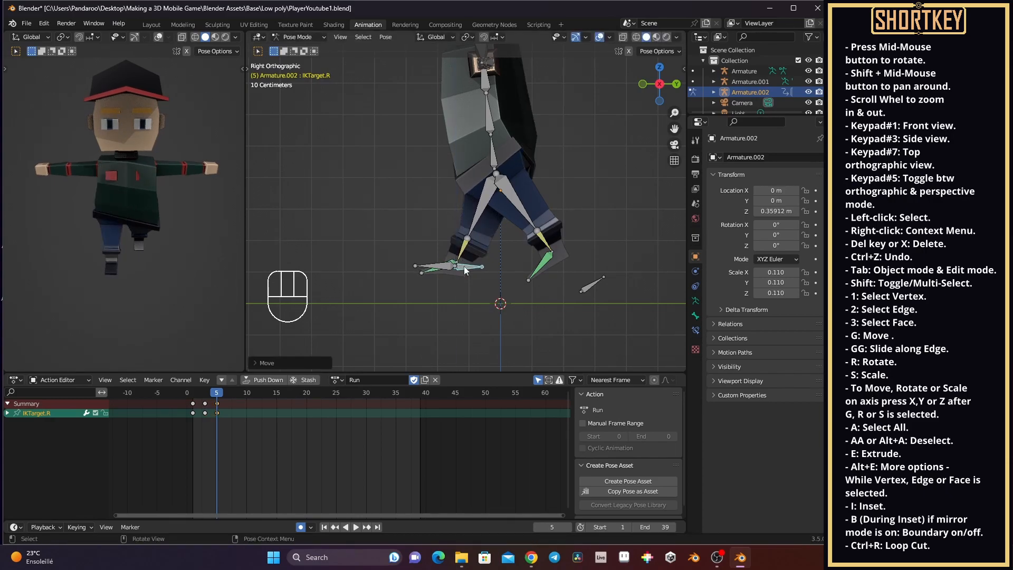
Try moving the right foot's IK target about 0.055 m and the left leg's pole target forward along Y at frame 5.
key(g)
key(y)
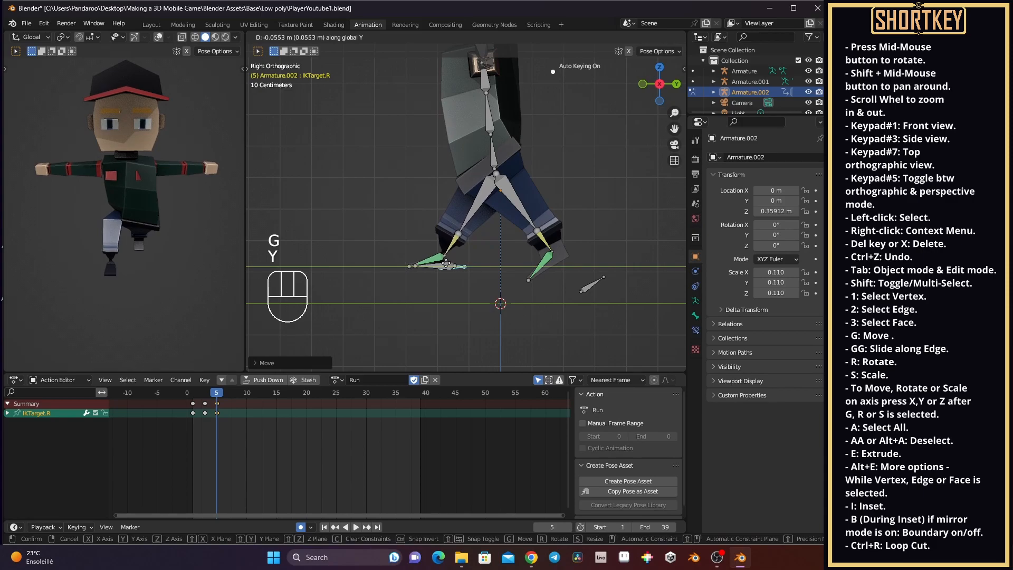
click(445, 264)
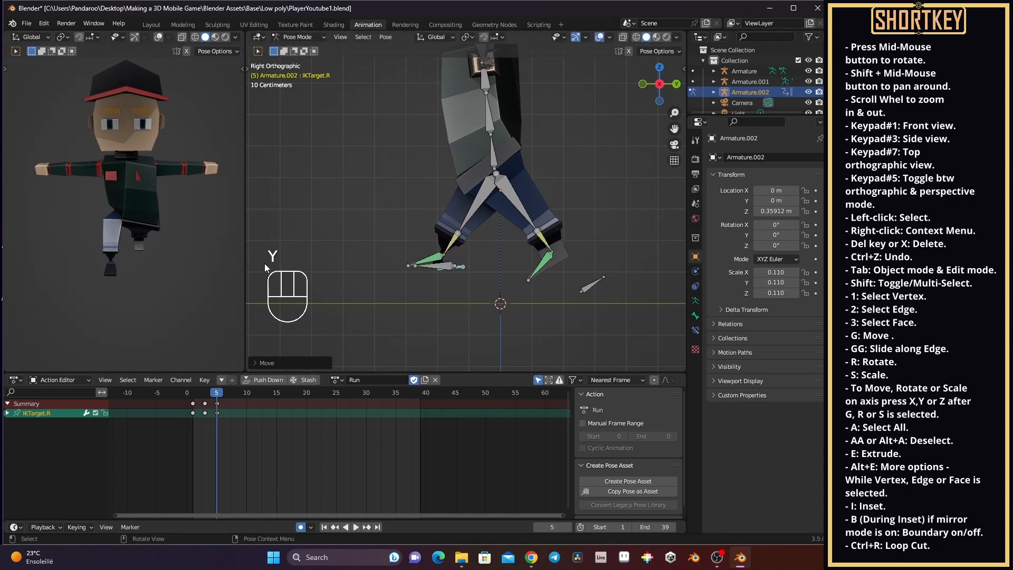
click(435, 268)
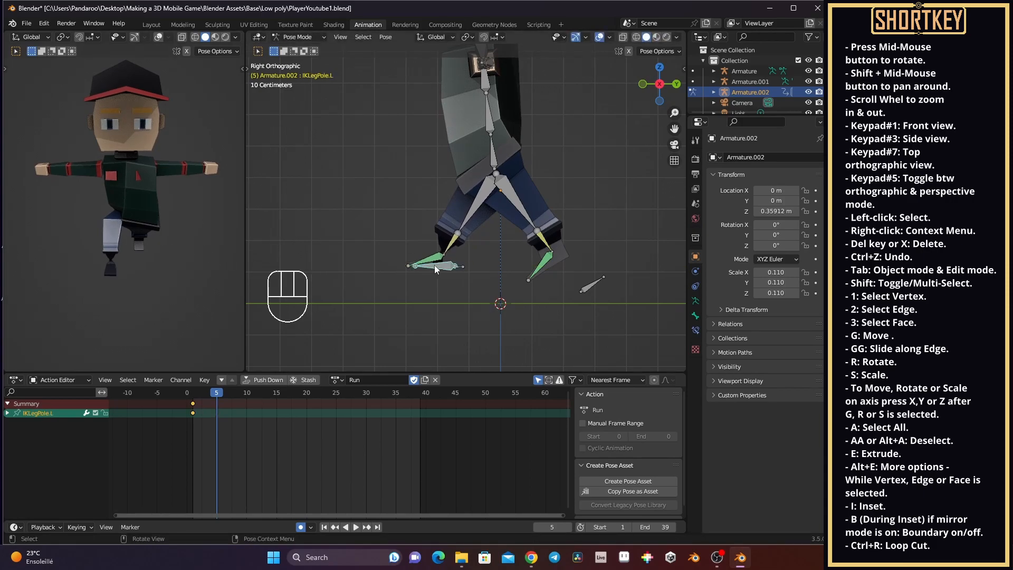
key(g)
key(y)
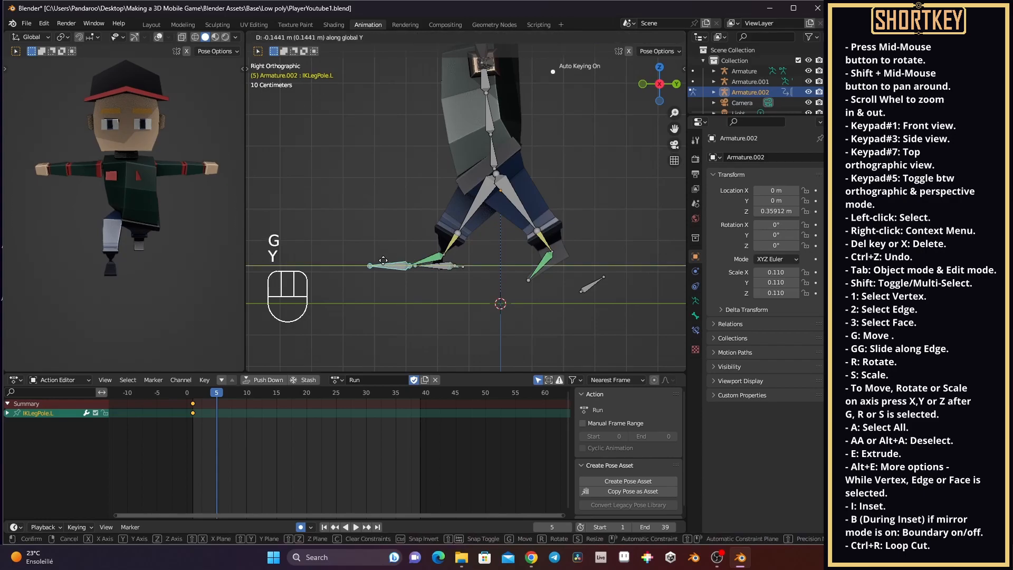
click(346, 258)
key(ctrl+z)
key(ctrl+z)
key(ctrl+z)
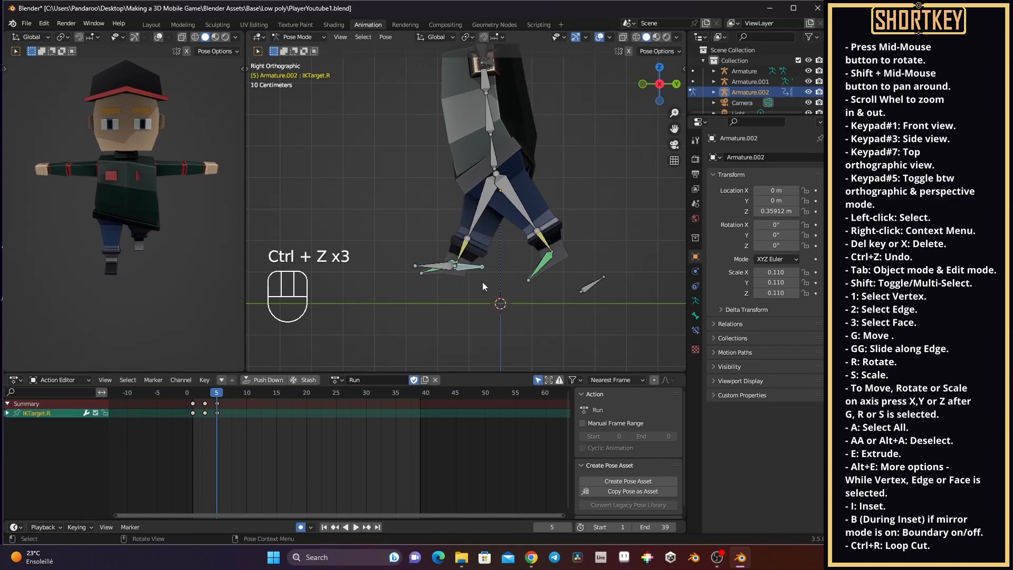
Raise the left leg's pole target along Z to about knee height at frame 5.
click(447, 269)
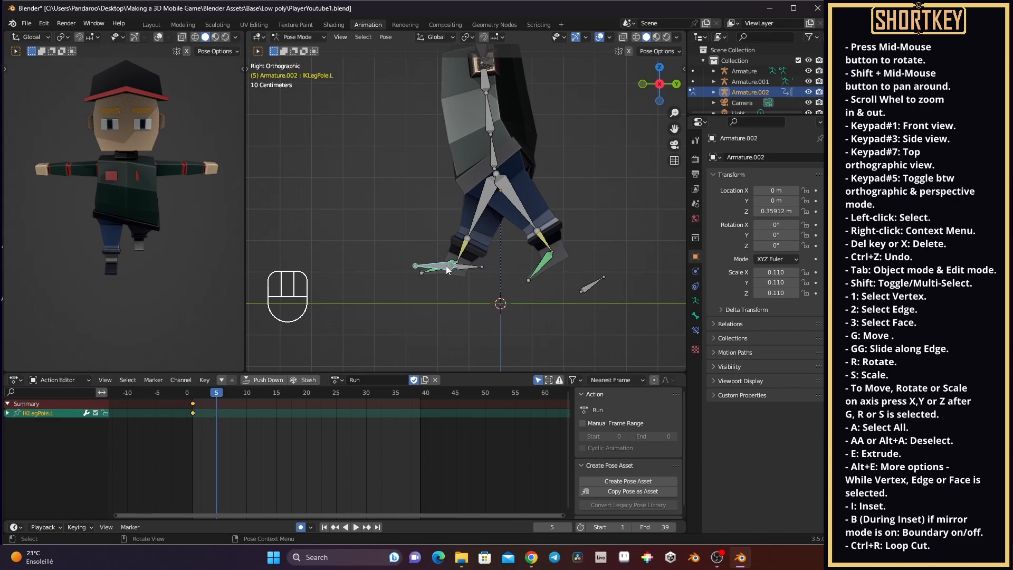
key(g)
key(z)
click(445, 235)
Try moving the left leg's pole target slightly forward along Y at frame 5.
key(g)
key(y)
click(427, 242)
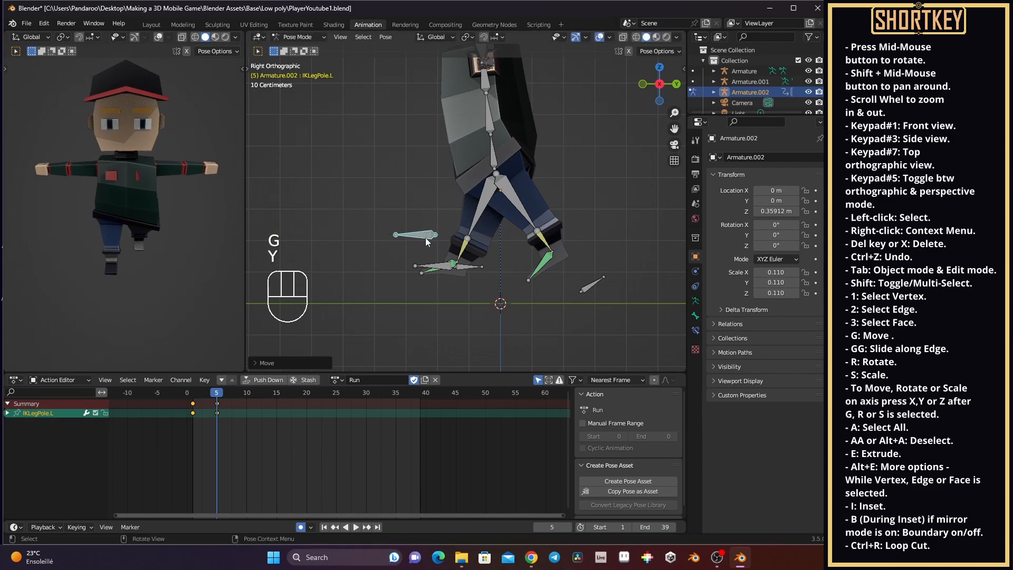
click(465, 267)
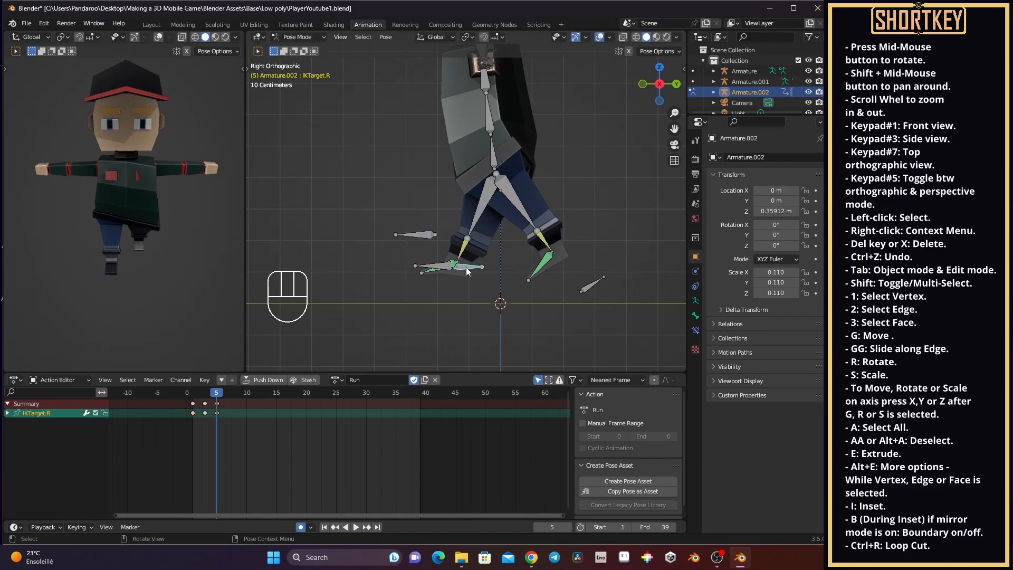
mouse_move(467, 272)
middle_down()
mouse_move(533, 281)
mouse_move(475, 258)
middle_up()
key(ctrl+z)
key(ctrl+z)
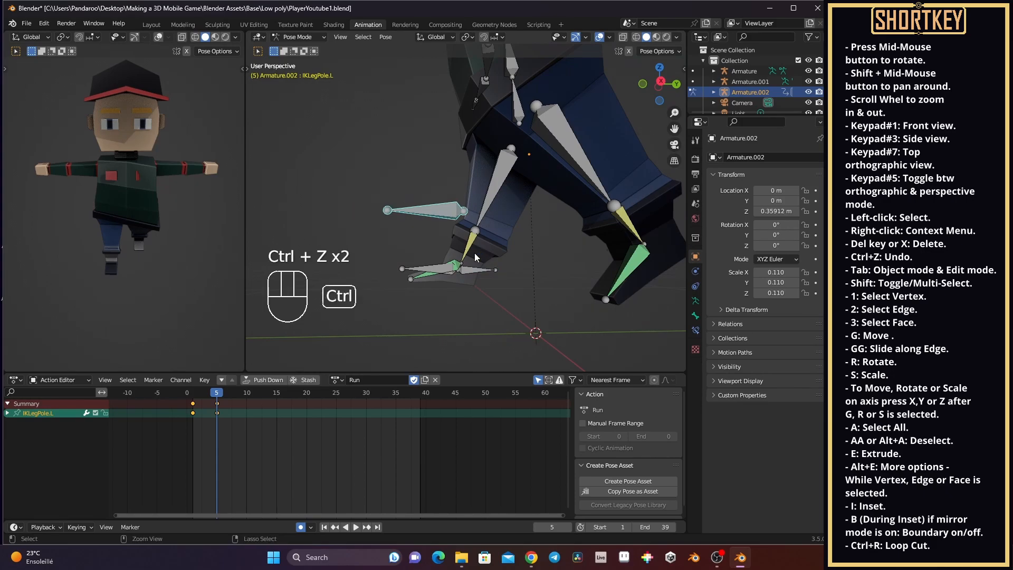
Raise the right leg's pole target along Z to about knee height and move it forward along Y at frame 5.
key(KP_3)
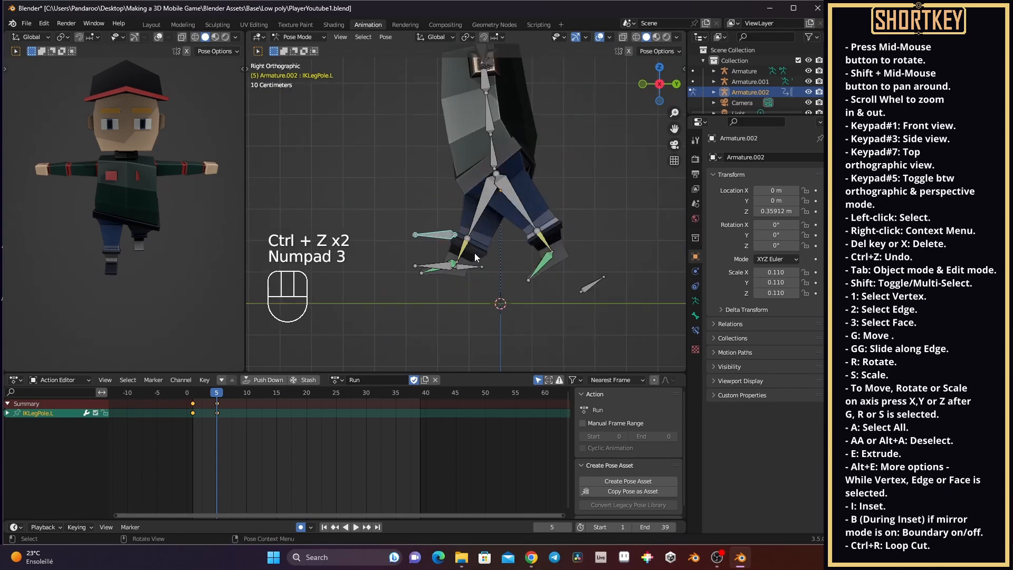
click(436, 270)
key(g)
key(z)
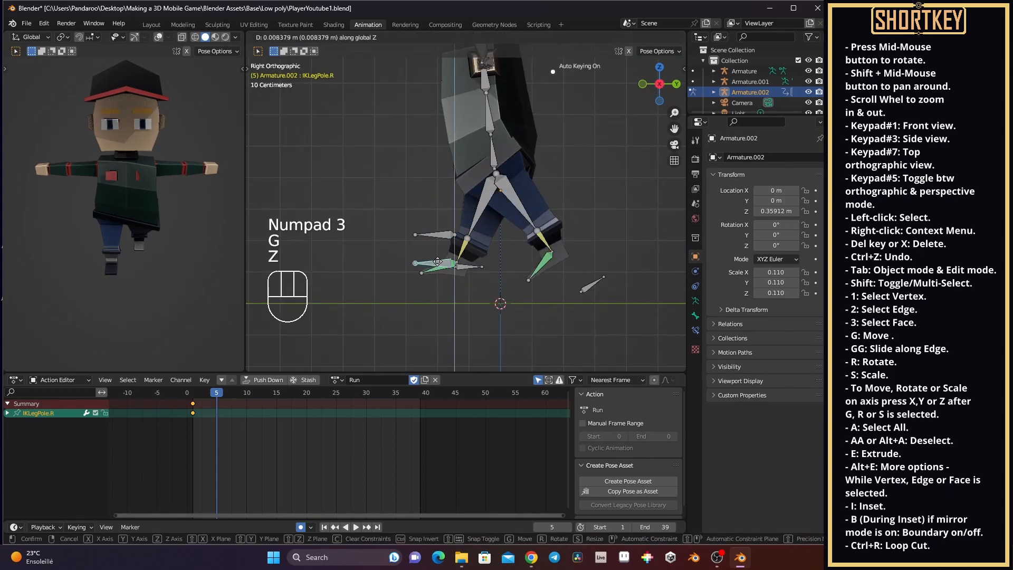
click(428, 236)
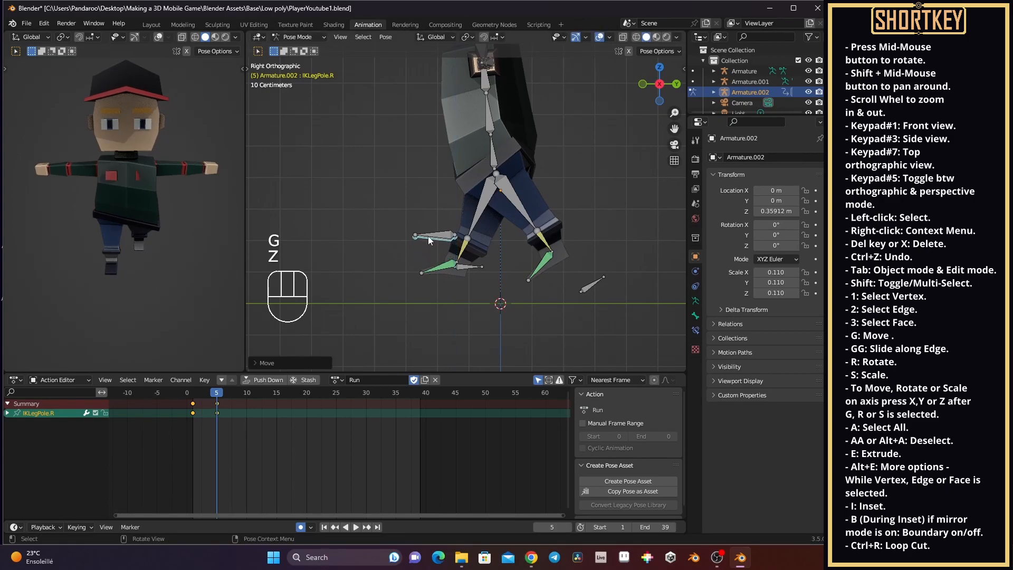
key(g)
key(y)
click(400, 237)
Move the left leg's pole target backward along Y and lower it along Z at frame 5.
click(442, 232)
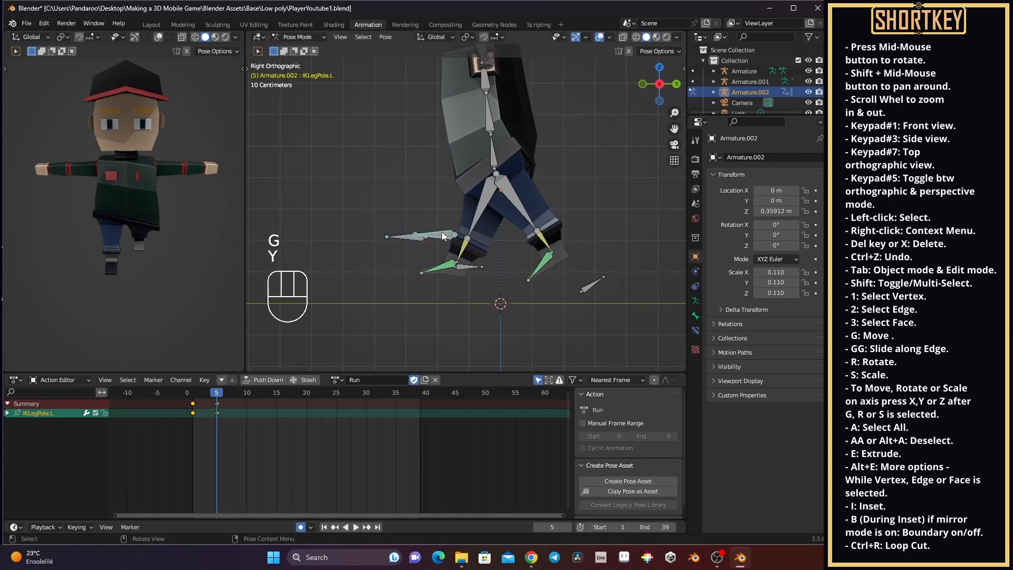
key(g)
key(y)
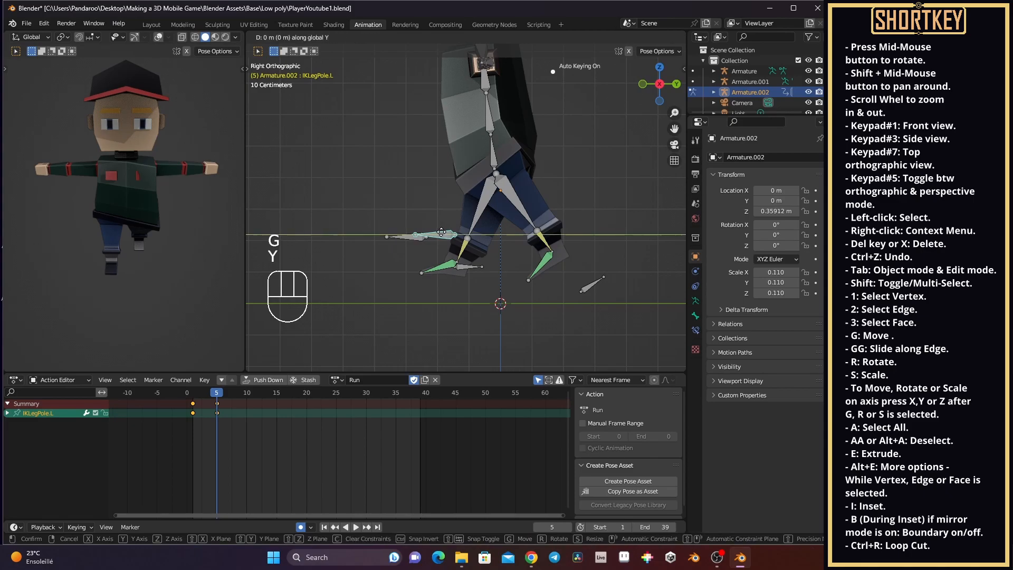
click(490, 243)
key(g)
key(z)
click(485, 266)
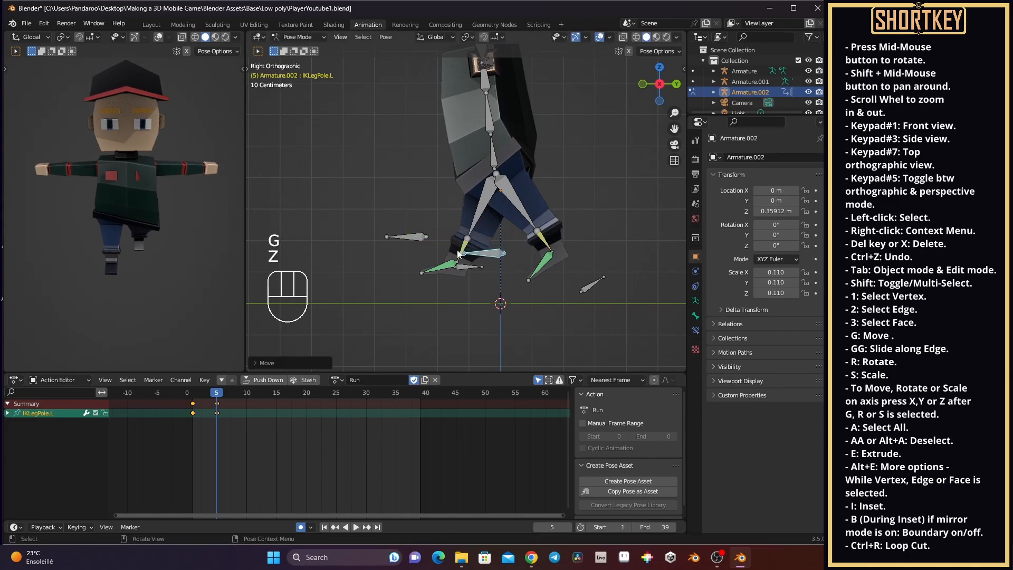
Move the right foot's IK target forward about 0.072 m along Y and slightly up along Z at frame 5.
click(463, 267)
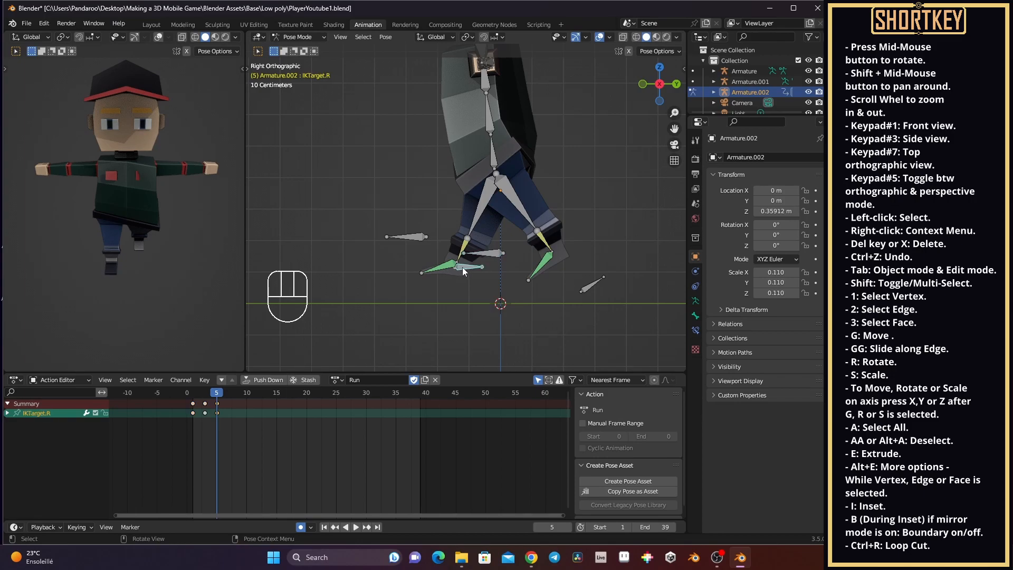
key(g)
key(y)
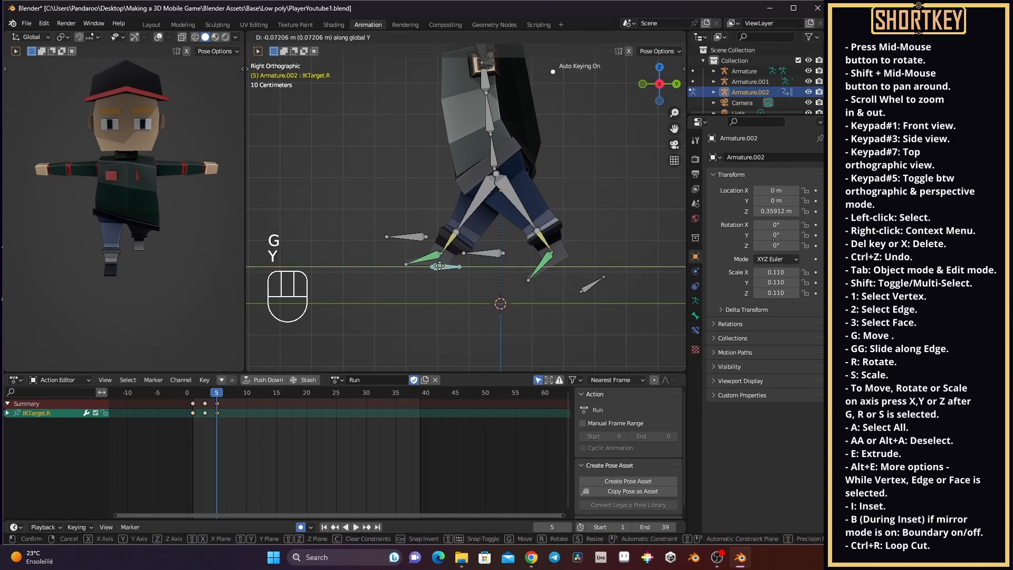
click(439, 266)
key(g)
key(z)
click(456, 266)
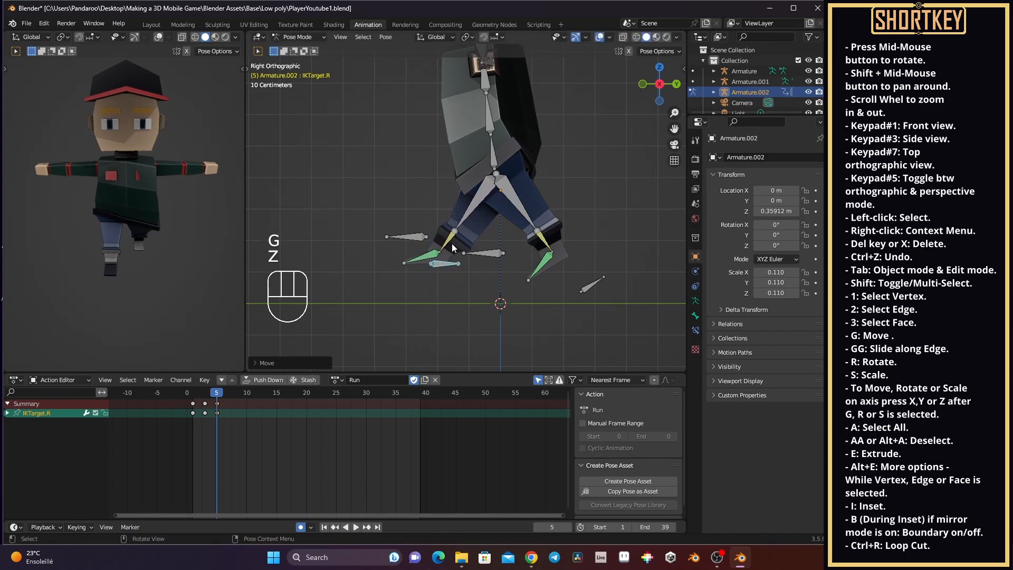
Try rotating the right leg's pole target about 15° at frame 5.
click(426, 236)
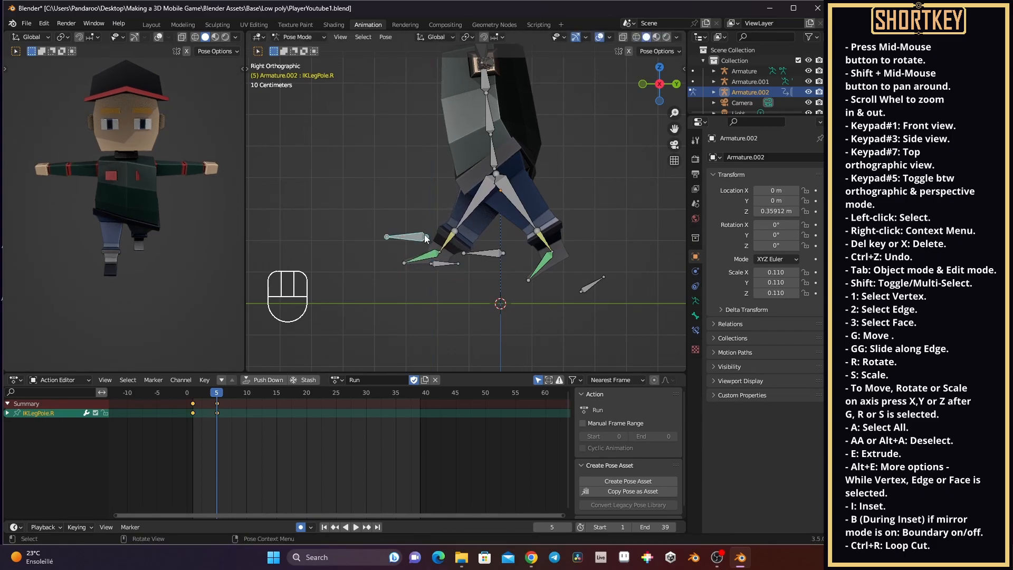
key(r)
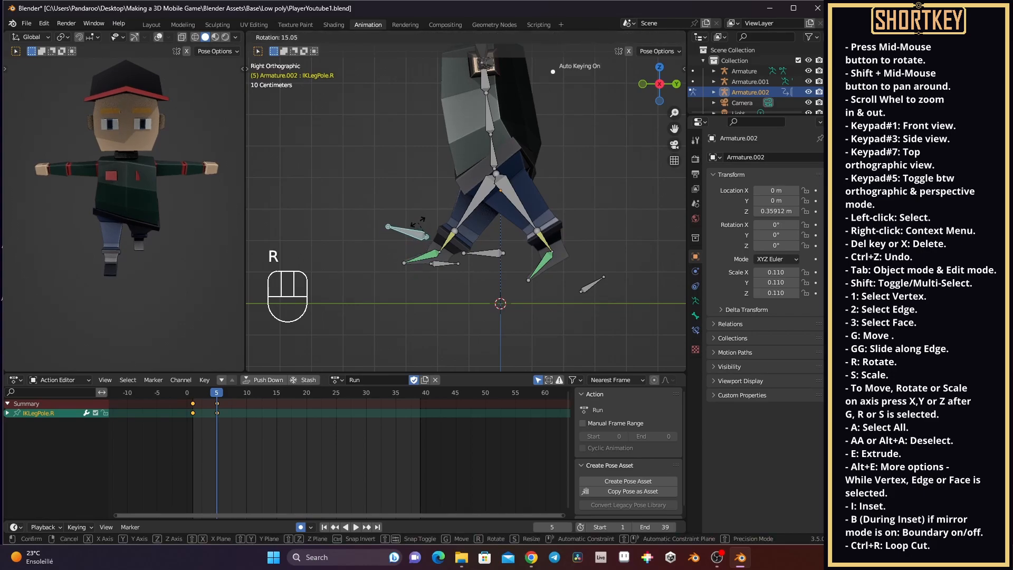
click(419, 221)
key(ctrl+z)
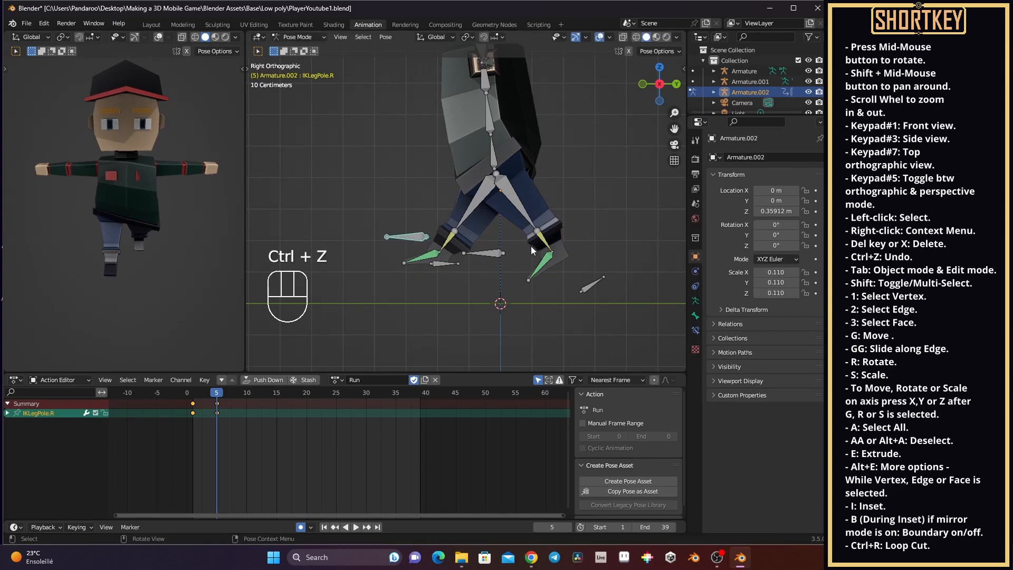
Move the left foot's IK target slightly upward at frame 5.
click(542, 241)
click(592, 287)
click(590, 287)
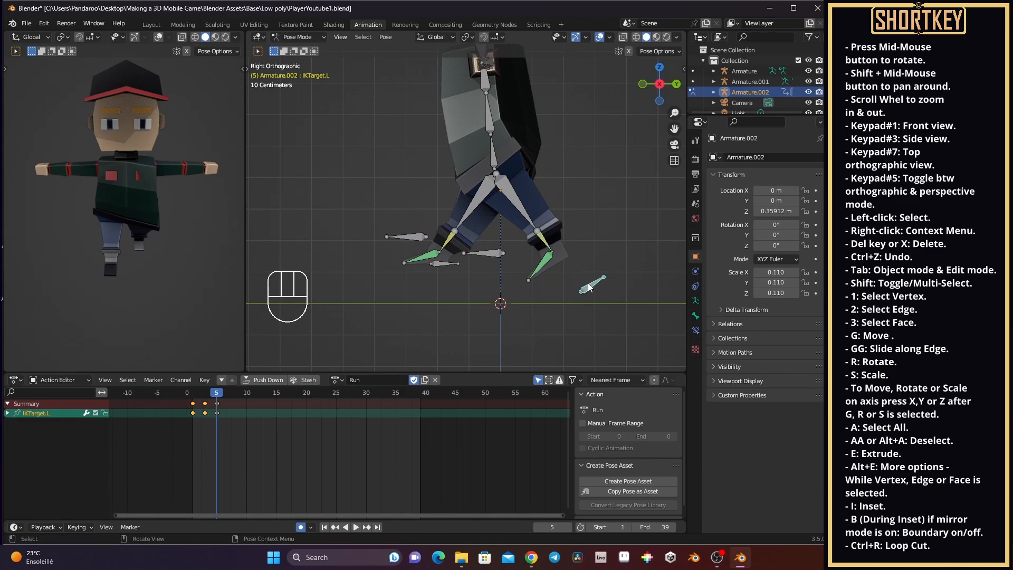
key(g)
click(588, 278)
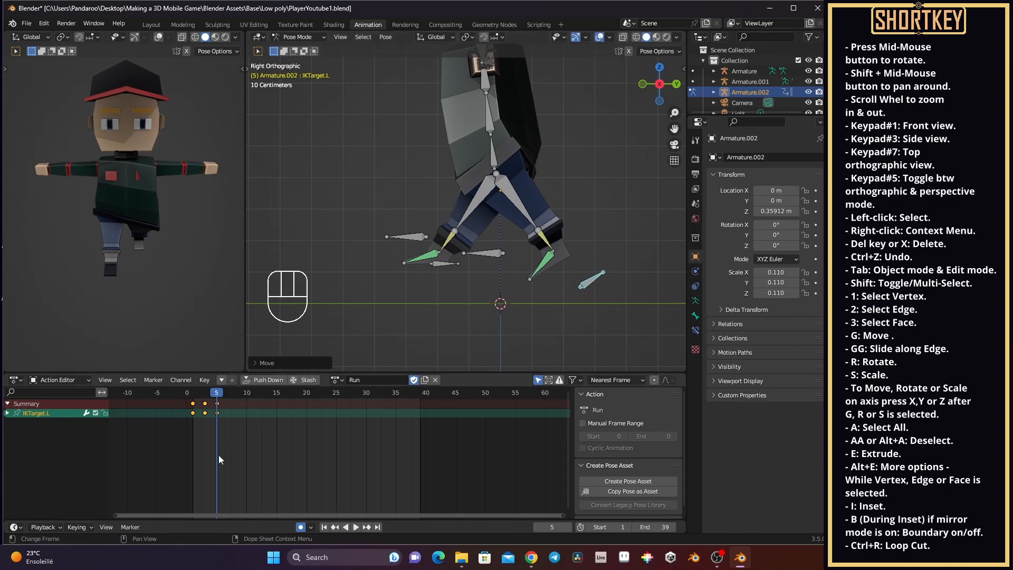
Copy the left foot IK target's keyframe from frame 5 and paste it at frame 8.
click(221, 403)
key(a)
key(a)
key(a)
key(a)
click(224, 407)
mouse_move(222, 400)
mouse_down()
mouse_move(213, 423)
mouse_move(234, 392)
mouse_up()
key(ctrl+c)
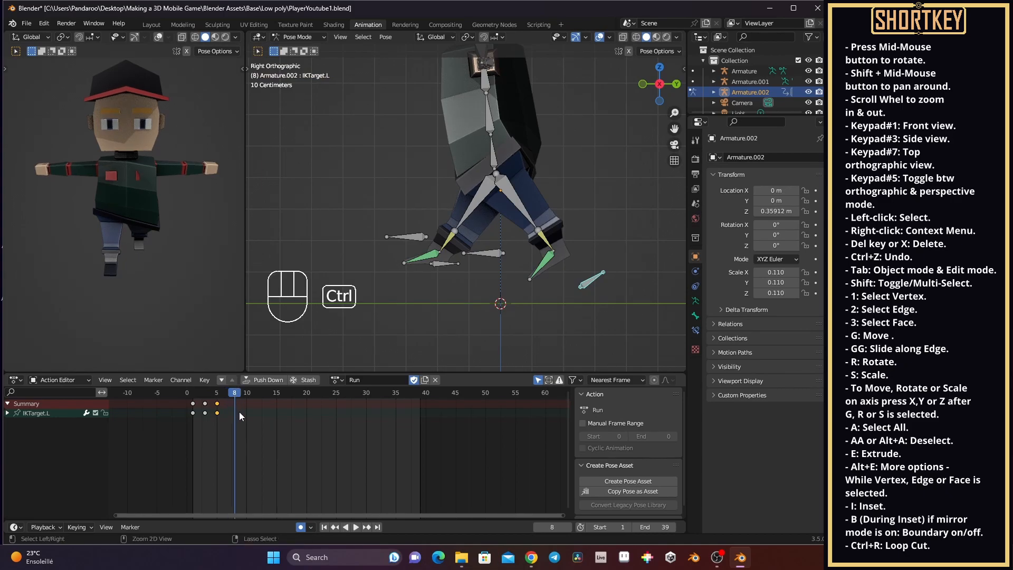
key(ctrl+v)
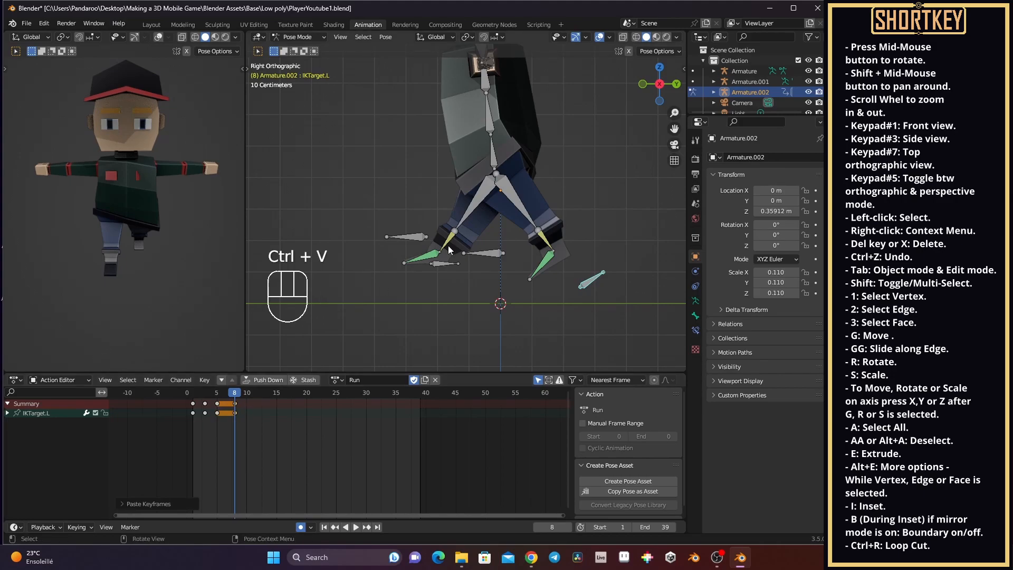
Lower the root bone about 0.1 m along Z at frame 8.
click(444, 263)
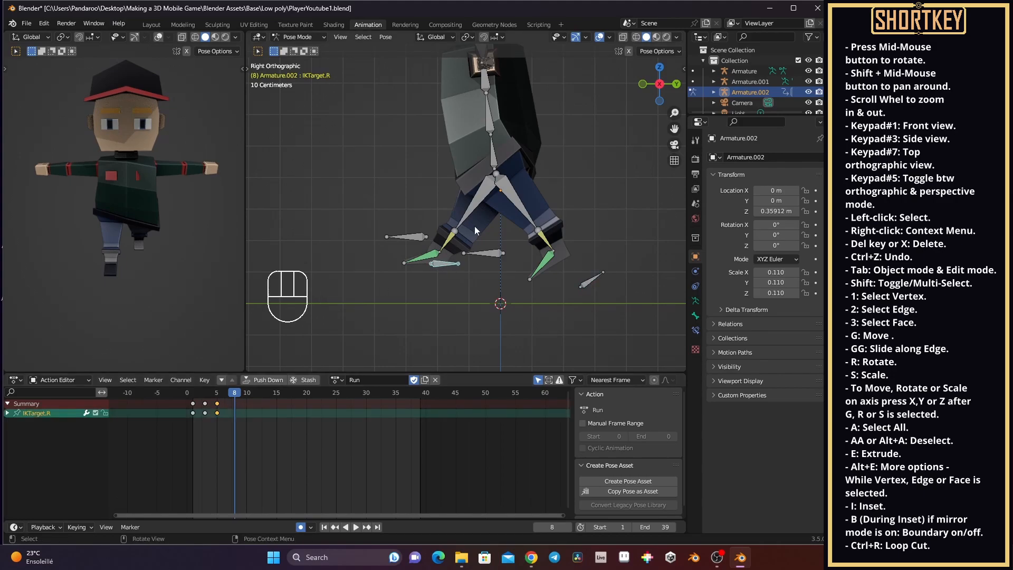
click(492, 158)
key(g)
key(z)
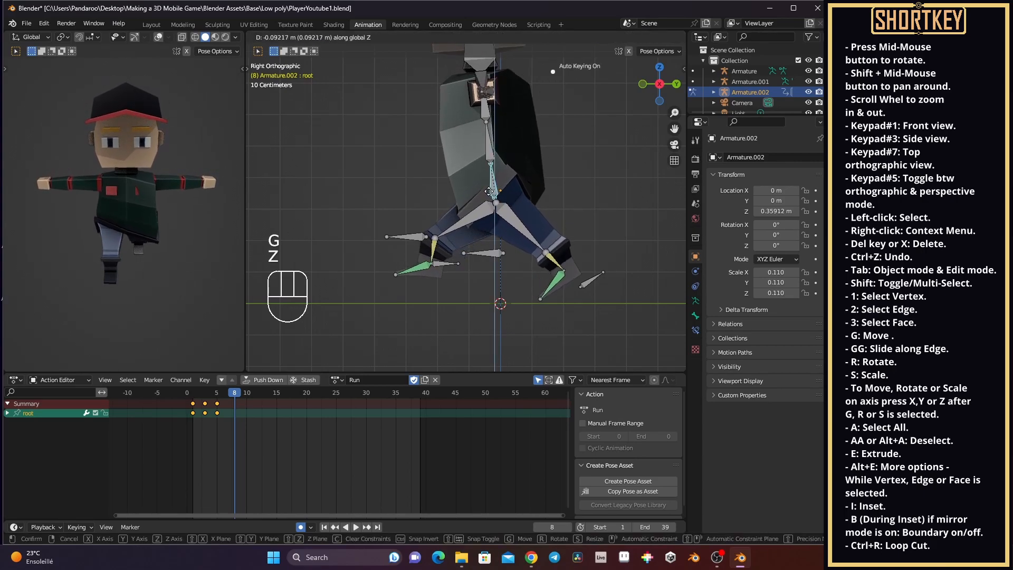
click(487, 194)
Lower the right foot's IK target about 0.16 m along Z and rotate it about -34° around X at frame 8.
click(443, 265)
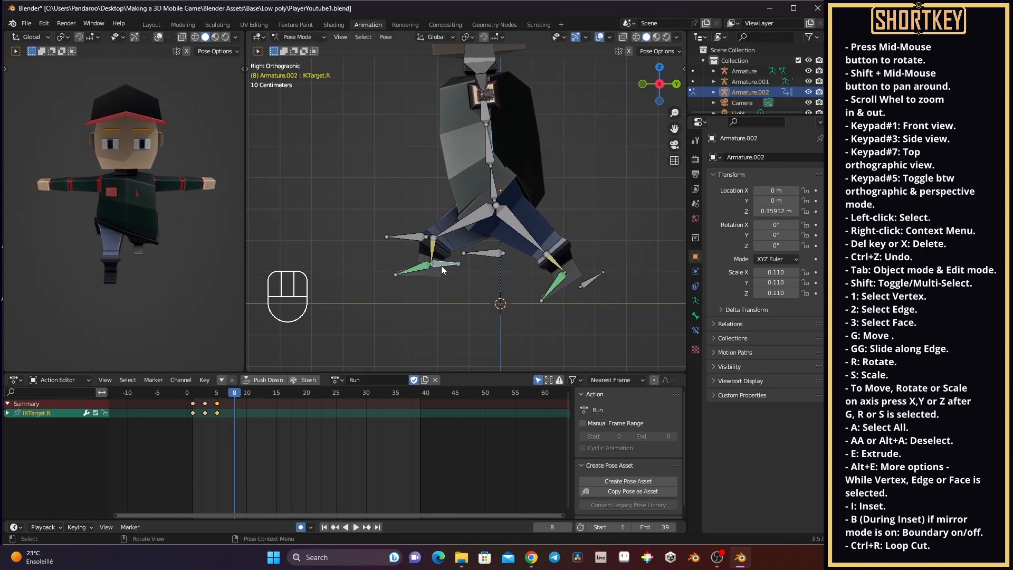
key(g)
key(z)
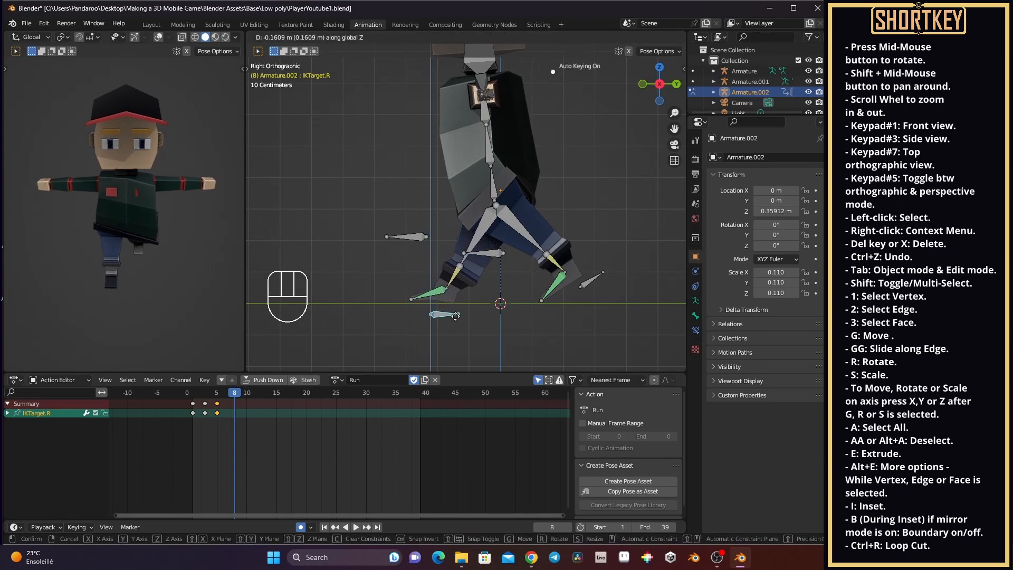
click(456, 315)
key(r)
key(x)
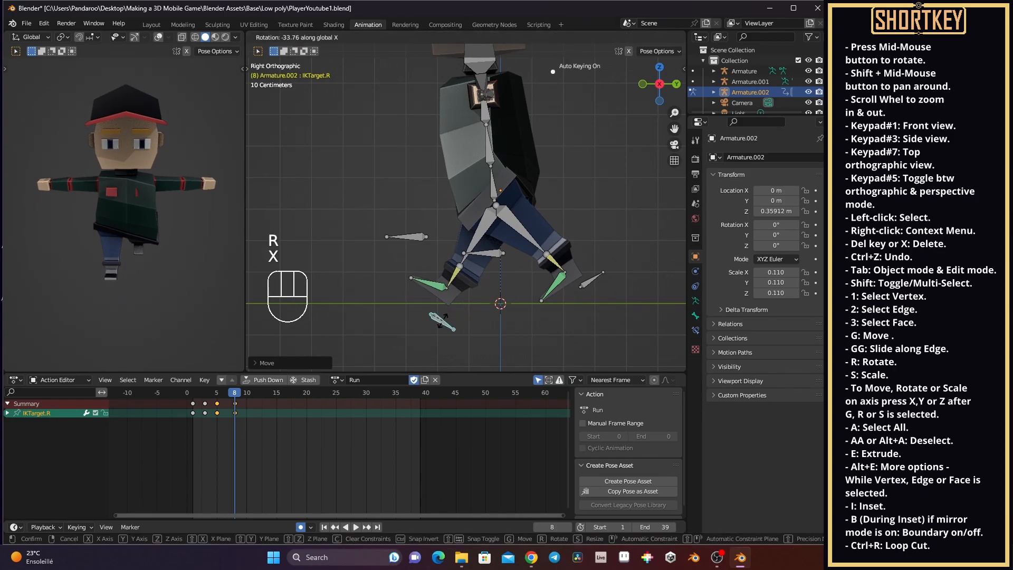
click(440, 321)
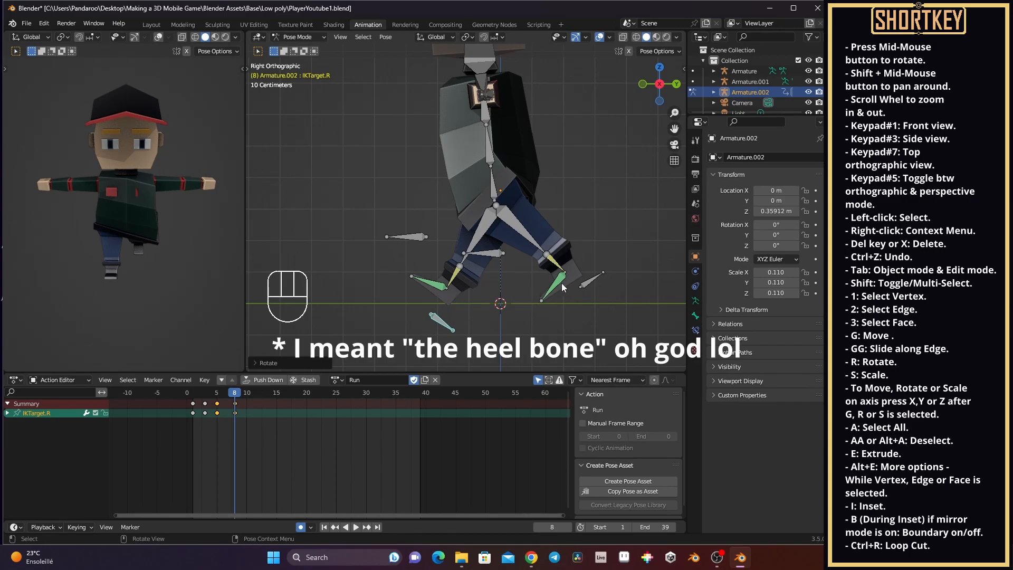
Move the left foot's IK target about 0.16 m toward negative Y and raise it about 0.013 m along Z at frame 8.
click(586, 282)
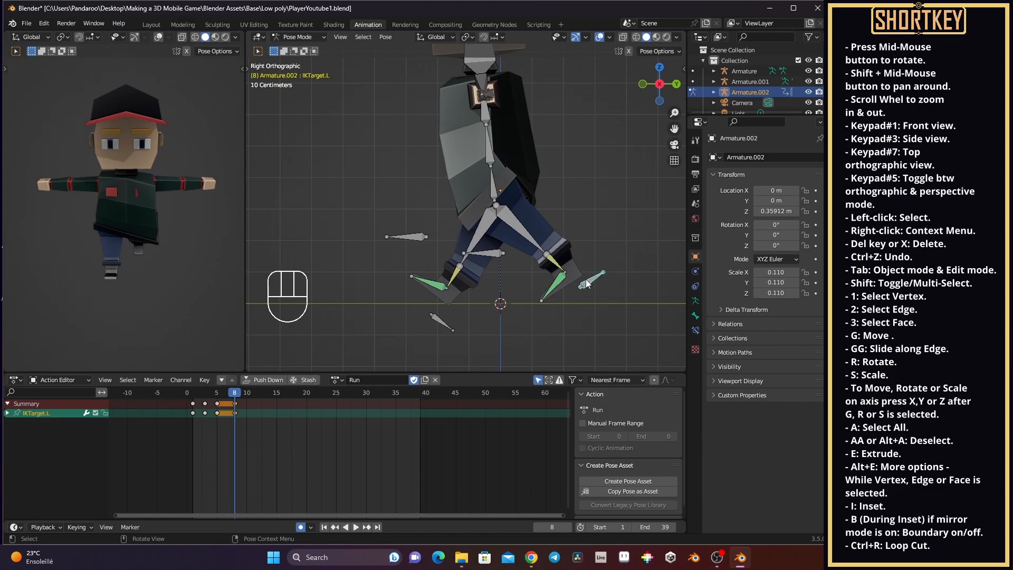
key(g)
key(y)
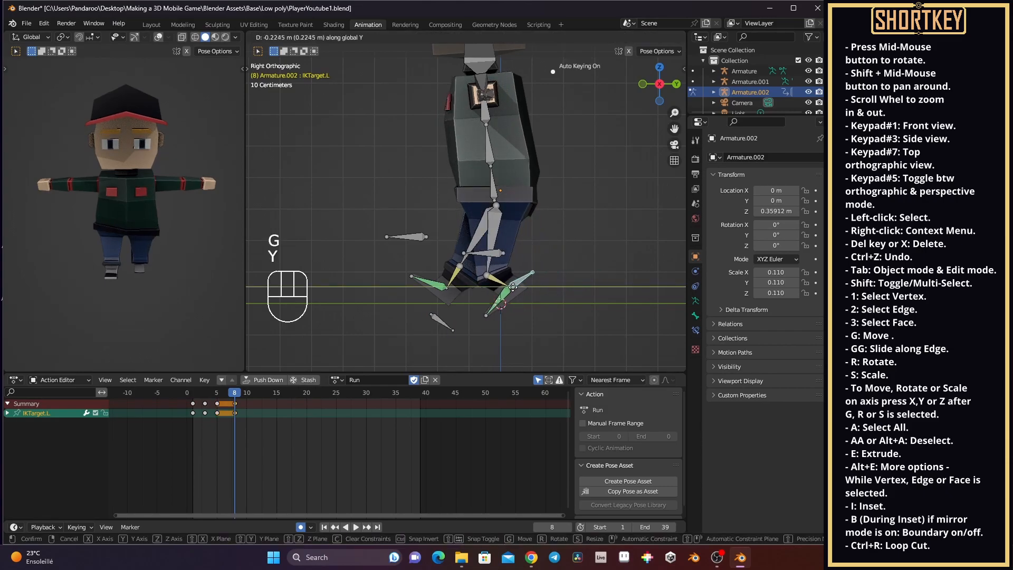
click(537, 285)
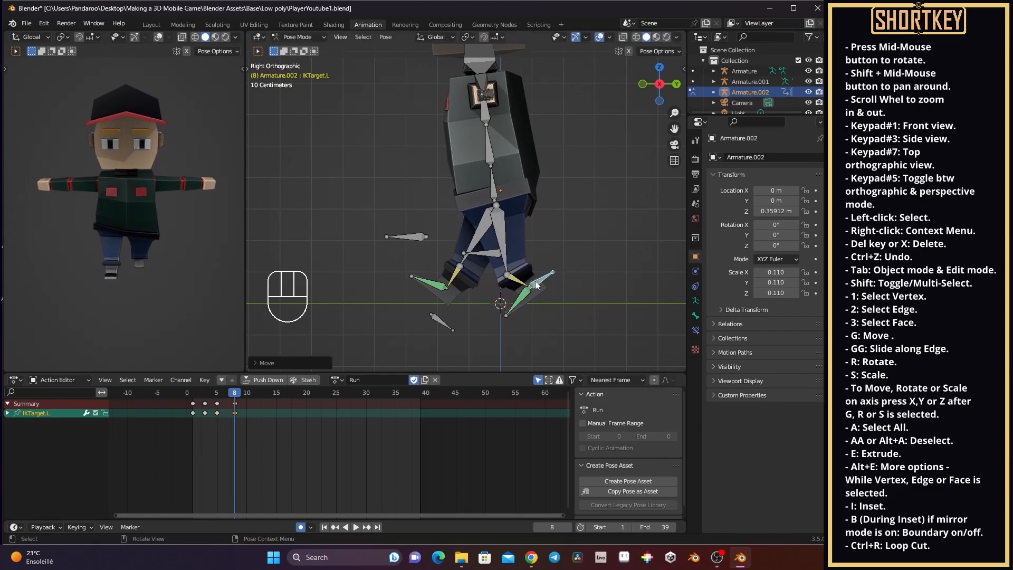
key(g)
key(z)
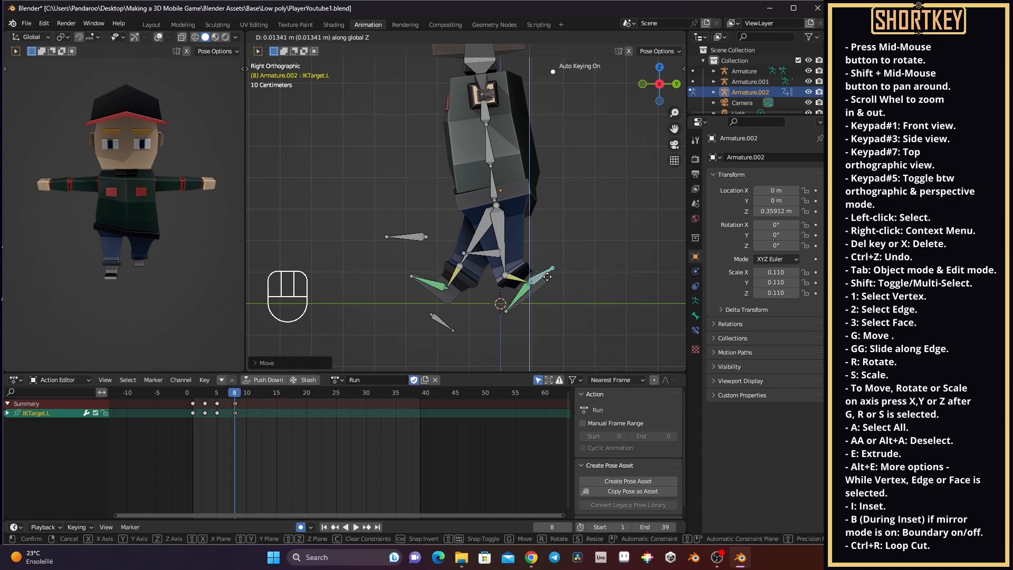
click(548, 276)
middle_drag(170, 255, 126, 250)
mouse_move(201, 264)
middle_down()
mouse_move(191, 271)
mouse_move(203, 268)
middle_up()
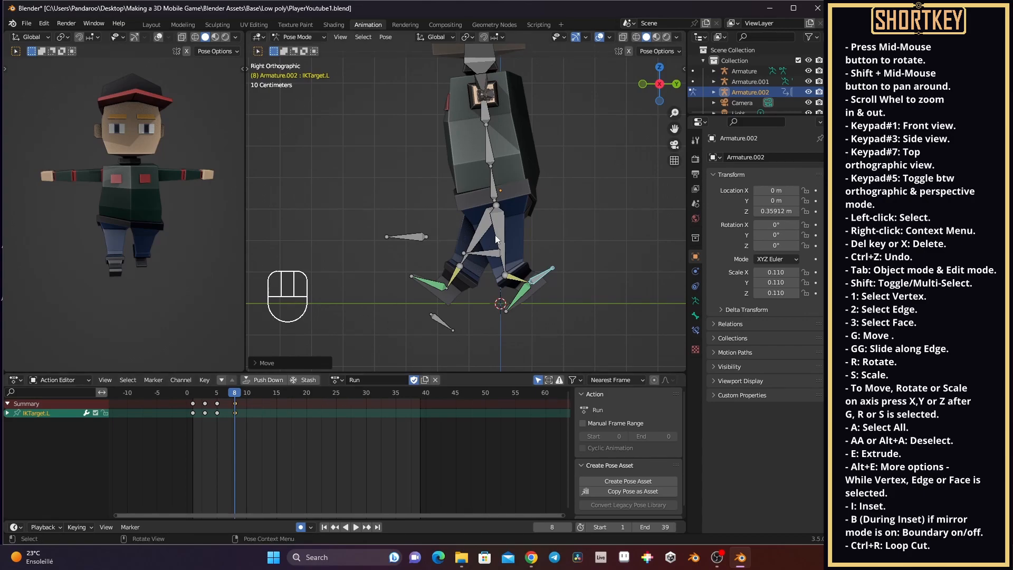
Copy every bone's keyframes from frames 1 to 8 and paste them mirrored starting at frame 12.
key(a)
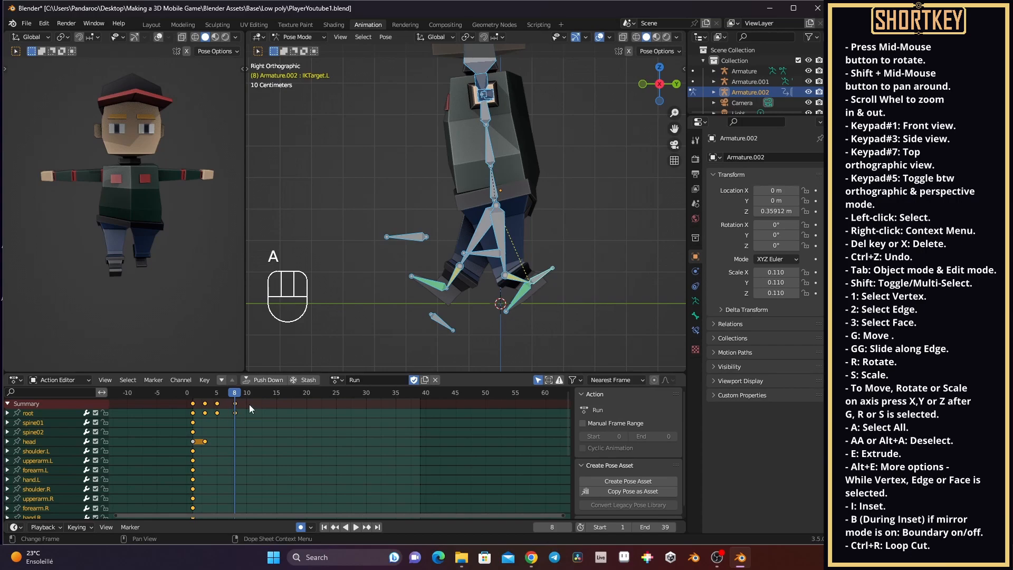
drag(246, 400, 155, 437)
drag(146, 568, 148, 565)
key(ctrl)
key(shift)
key(ctrl+c)
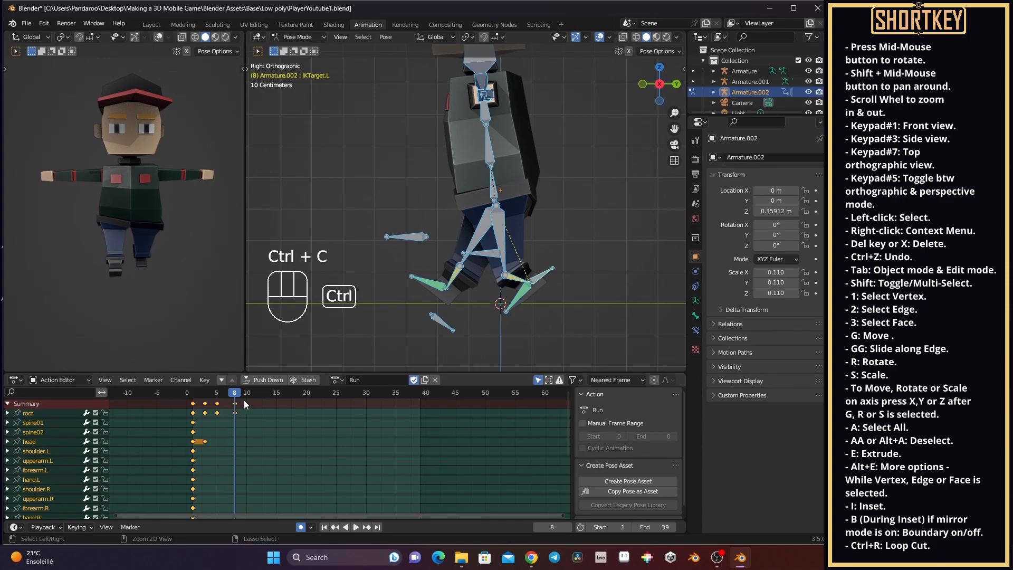
drag(252, 395, 256, 393)
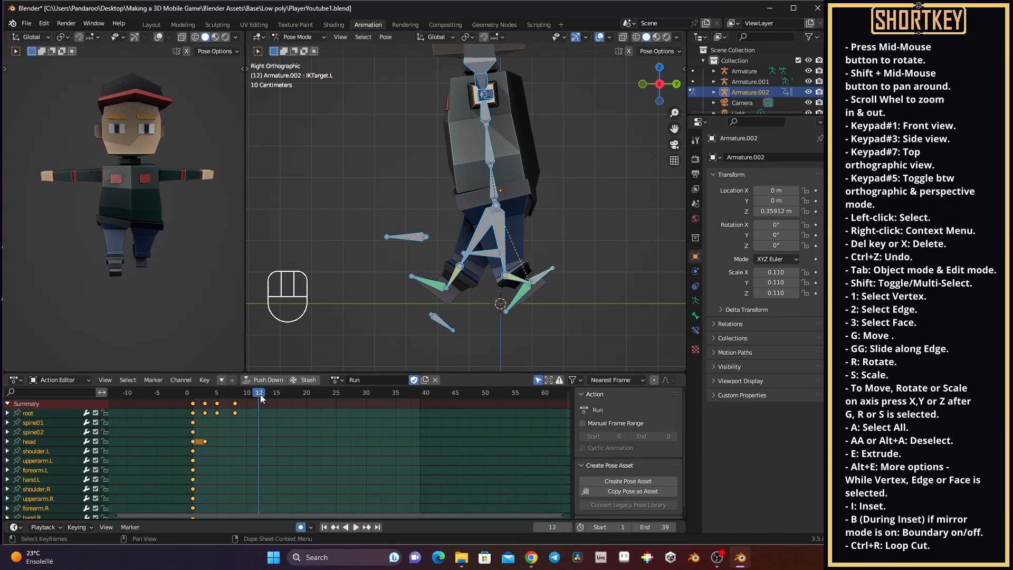
key(ctrl)
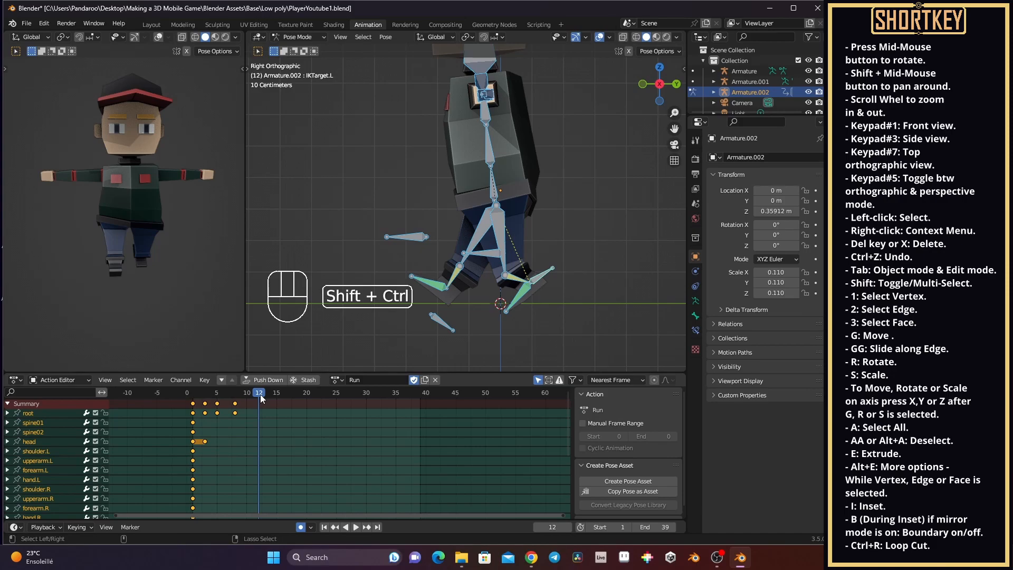
key(ctrl+shift+v)
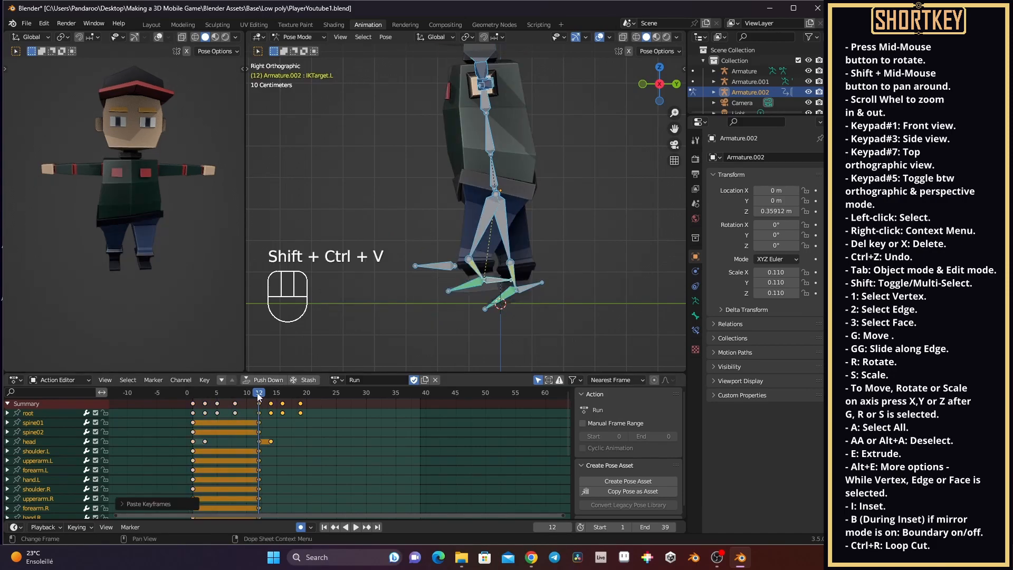
key(space)
drag(258, 393, 301, 402)
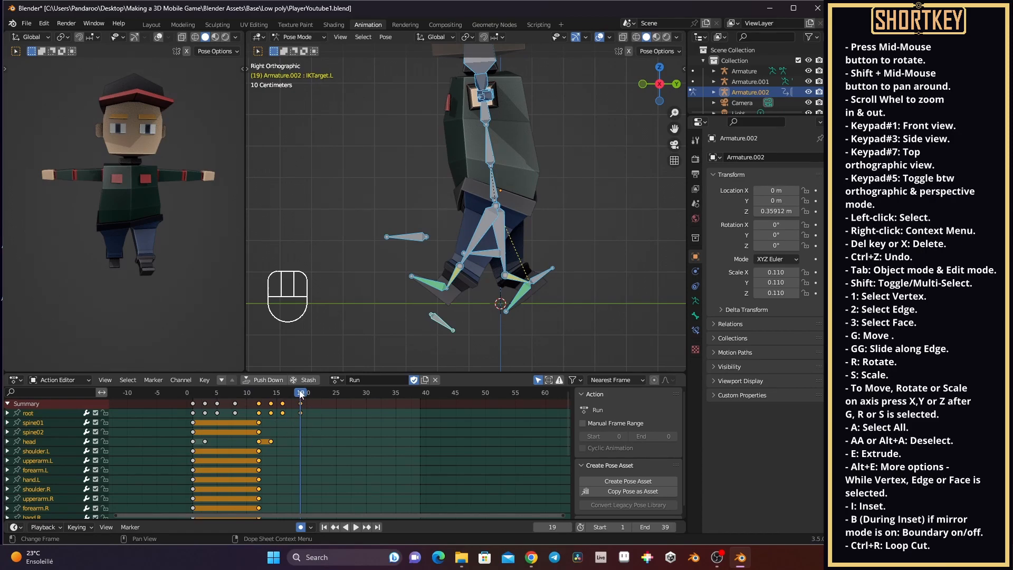
Copy all bones' keyframes at frame 1 and paste them at frame 23 to close the run cycle.
click(192, 404)
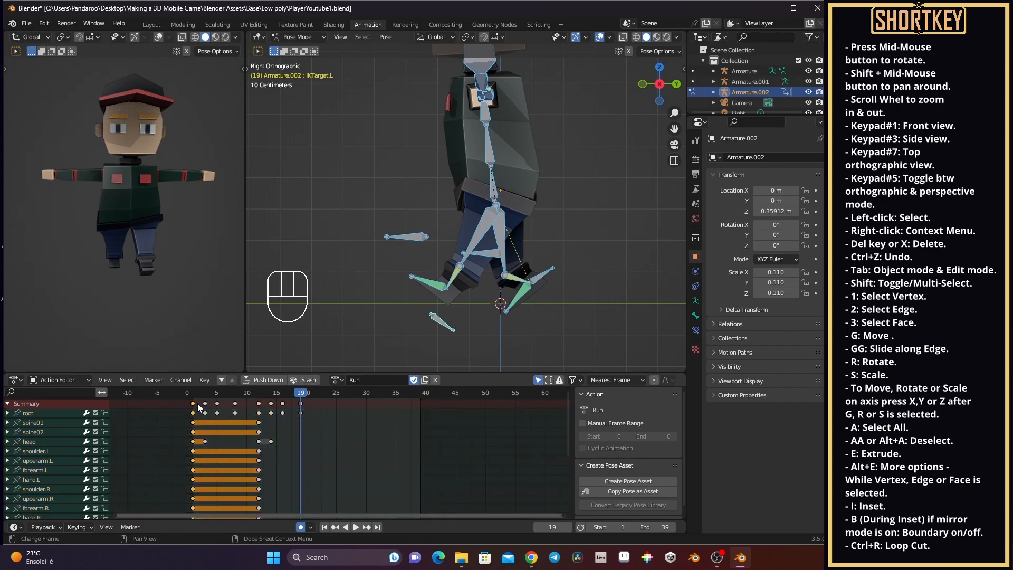
click(194, 403)
drag(191, 402, 199, 519)
key(ctrl+c)
click(306, 396)
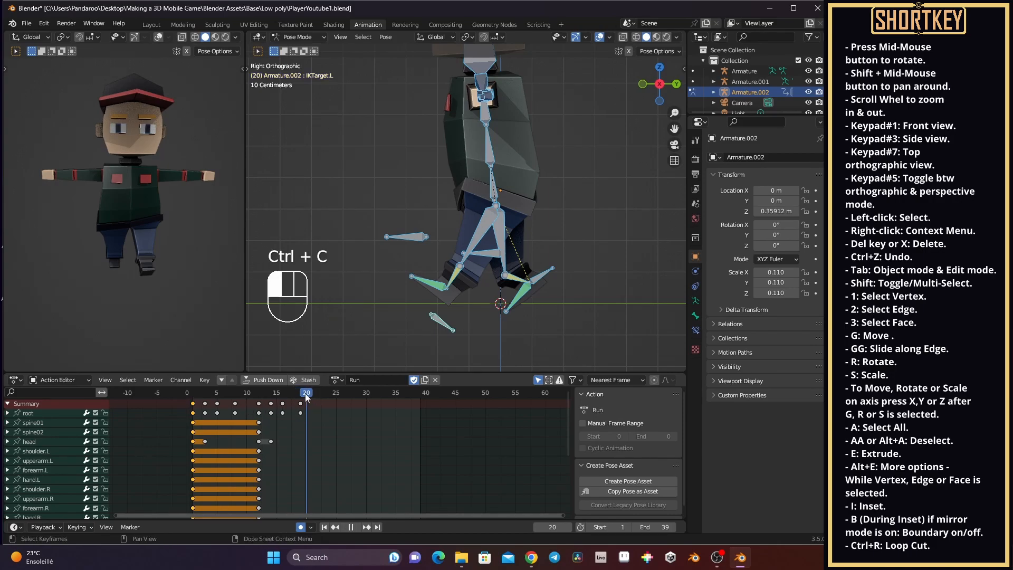
drag(306, 397, 324, 394)
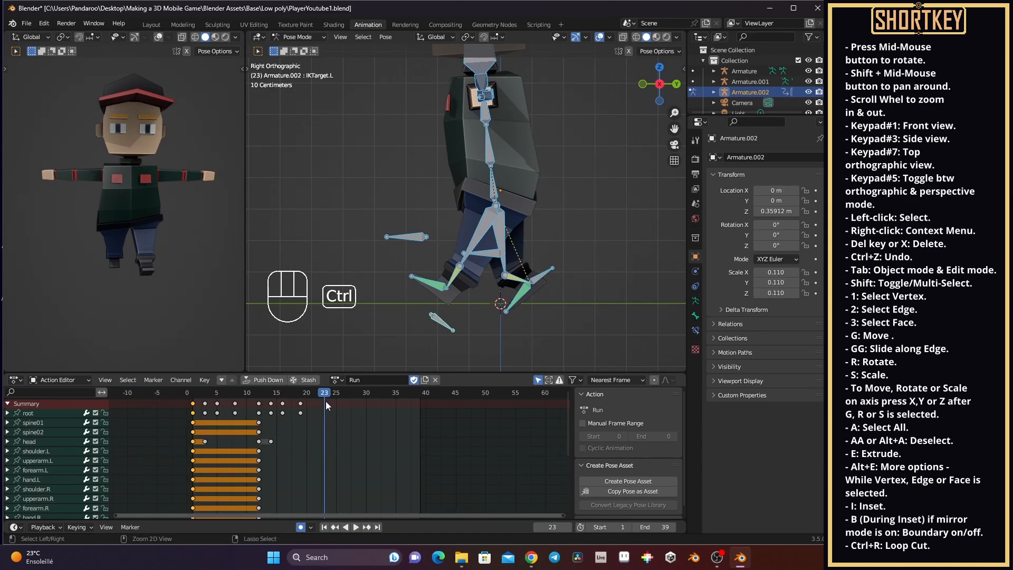
key(ctrl+v)
Play the Run animation from the start to examine the full cycle.
drag(323, 397, 186, 394)
click(356, 527)
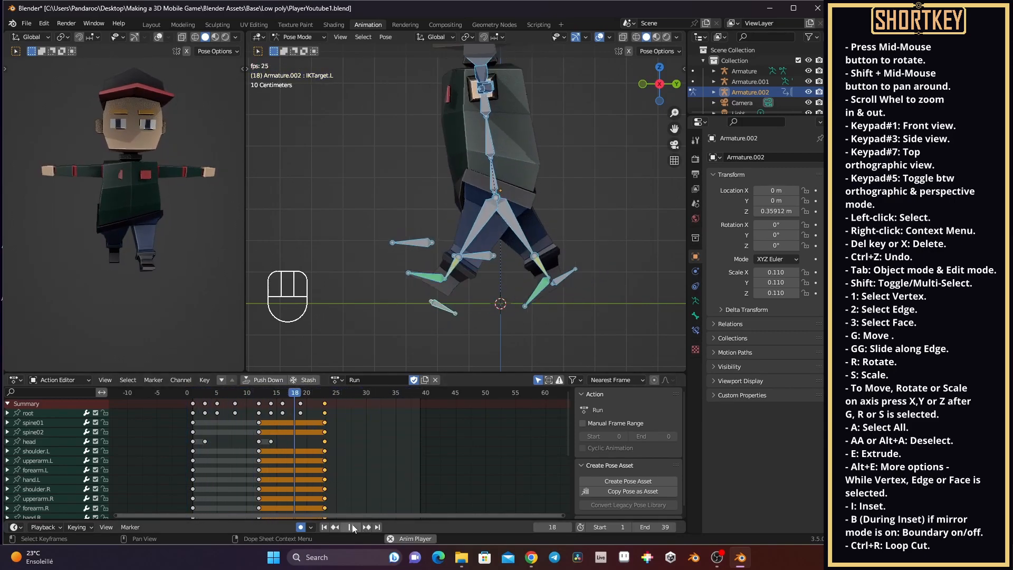
click(351, 527)
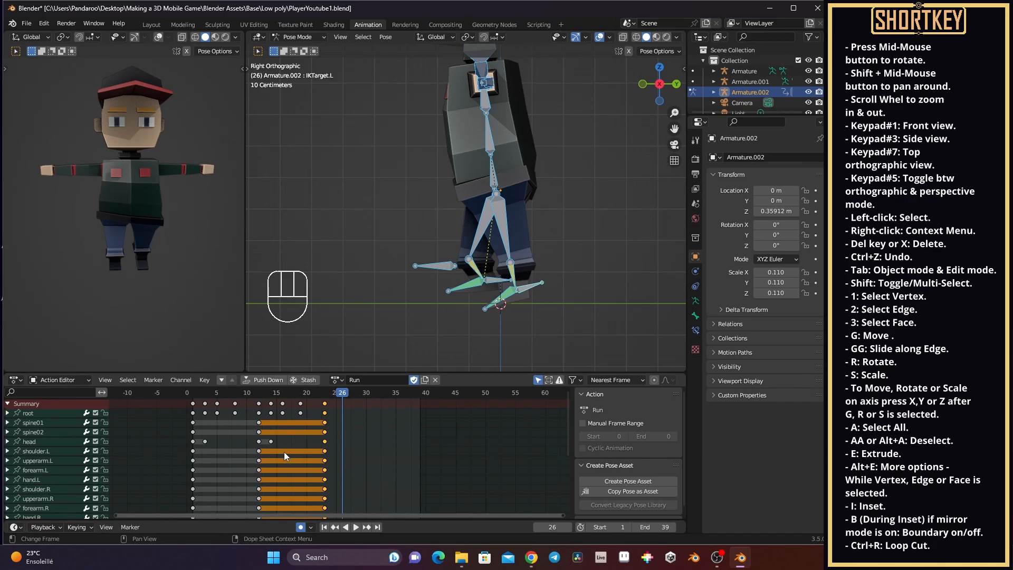
Select all bones' keyframes of the Run action from frame 1 to frame 23.
key(q)
click(355, 430)
key(q)
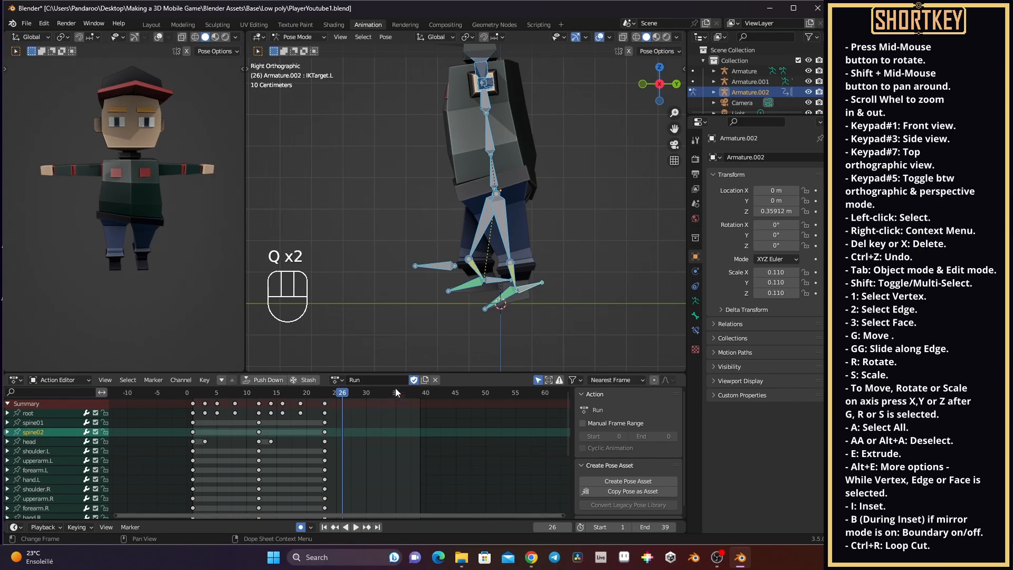
key(q)
drag(335, 399, 167, 509)
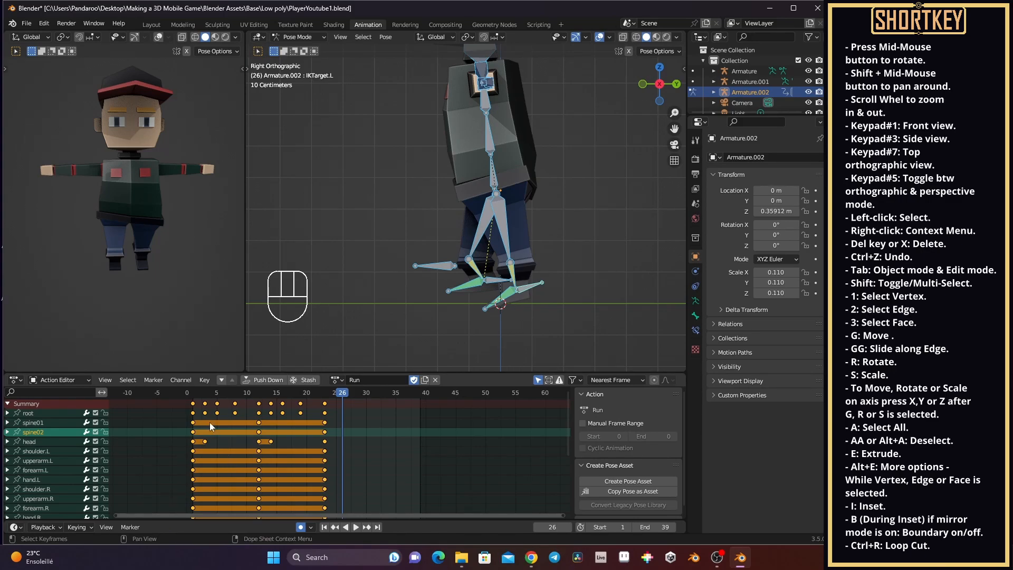
Switch the Action Editor to the Graph Editor and enlarge its area to show the Run curves.
click(84, 380)
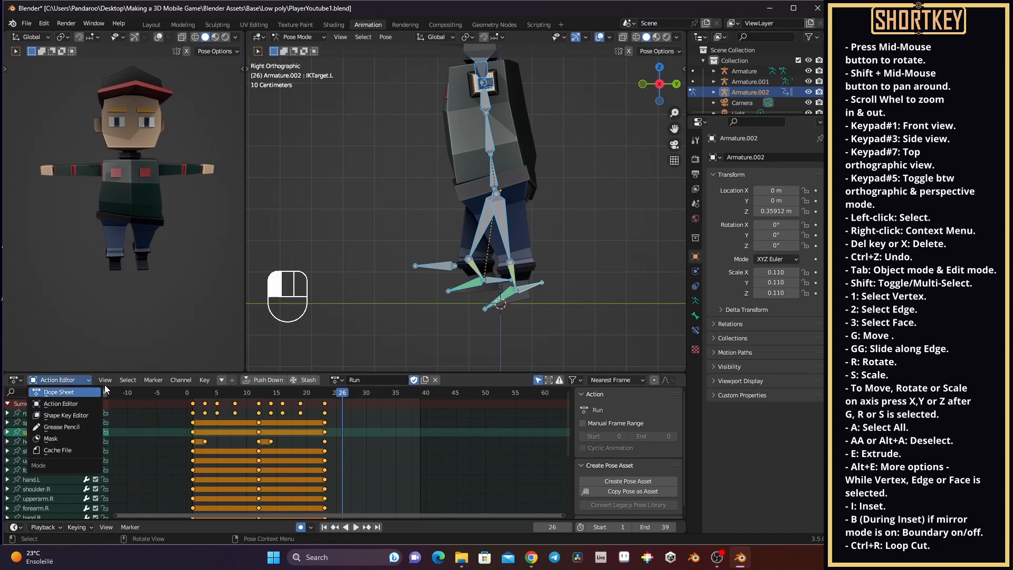
click(106, 380)
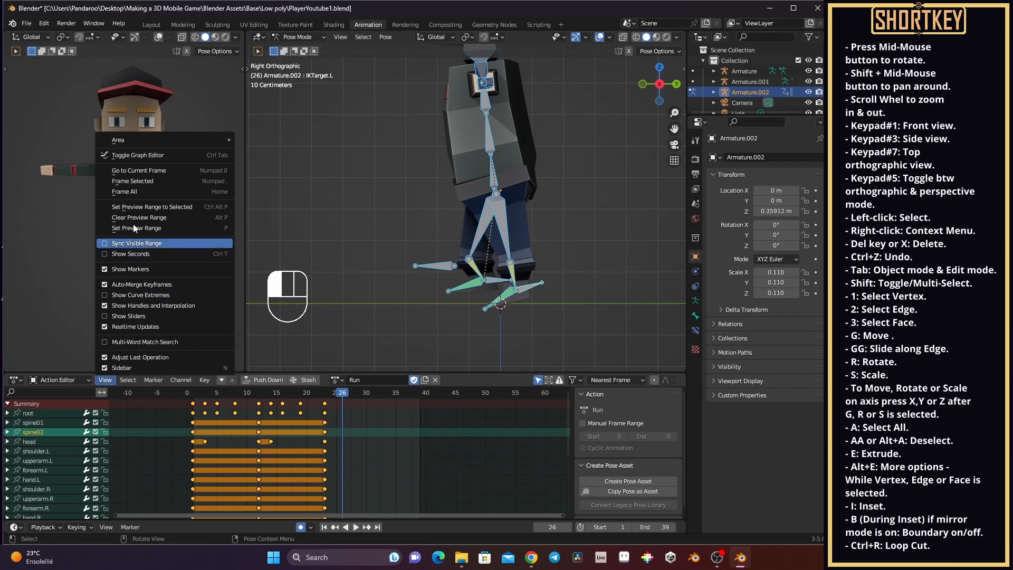
click(142, 155)
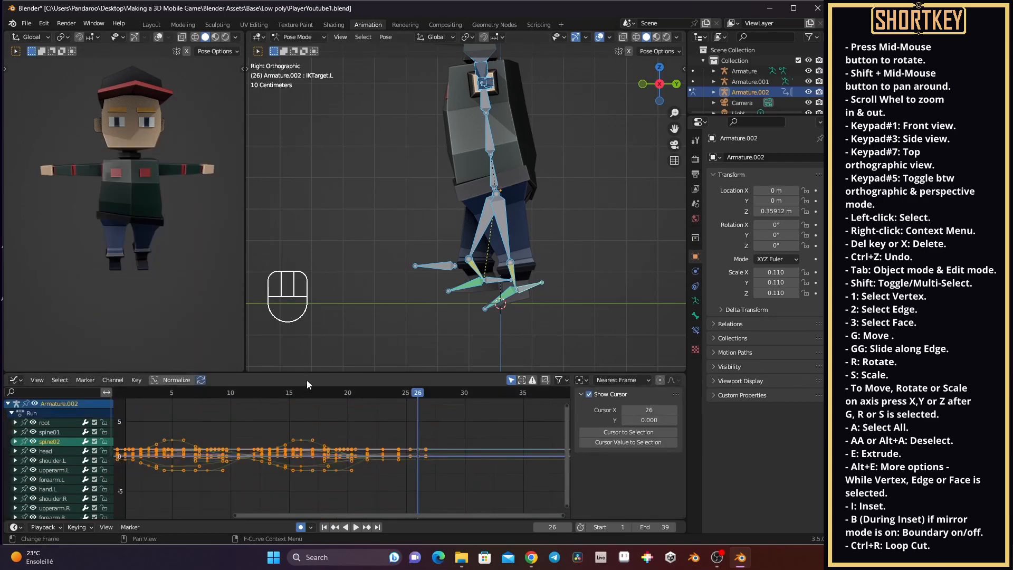
drag(310, 371, 317, 255)
scroll(234, 369, up, 3)
middle_drag(235, 369, 344, 372)
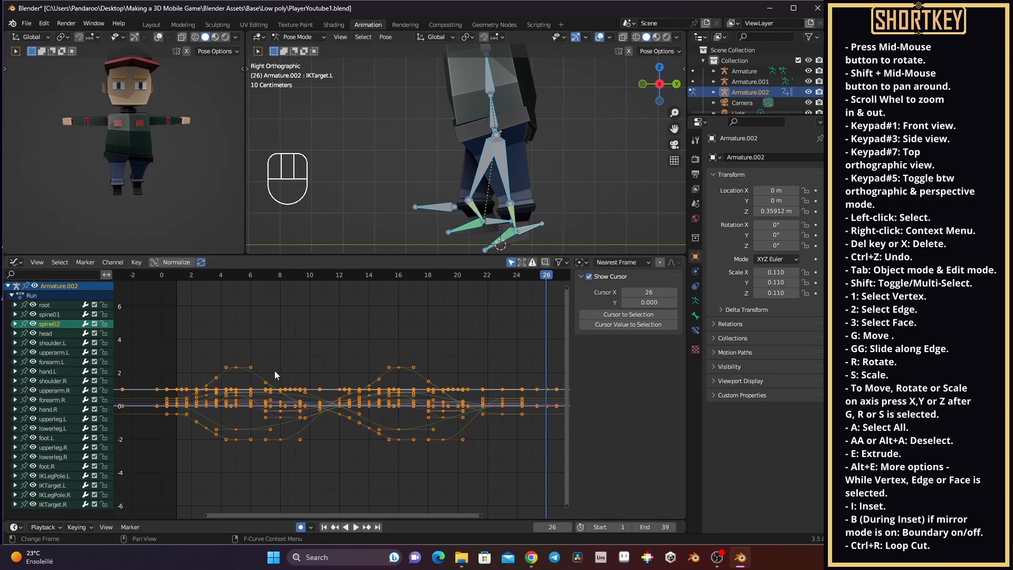
middle_drag(353, 420, 218, 420)
middle_drag(408, 403, 472, 407)
middle_drag(351, 410, 409, 398)
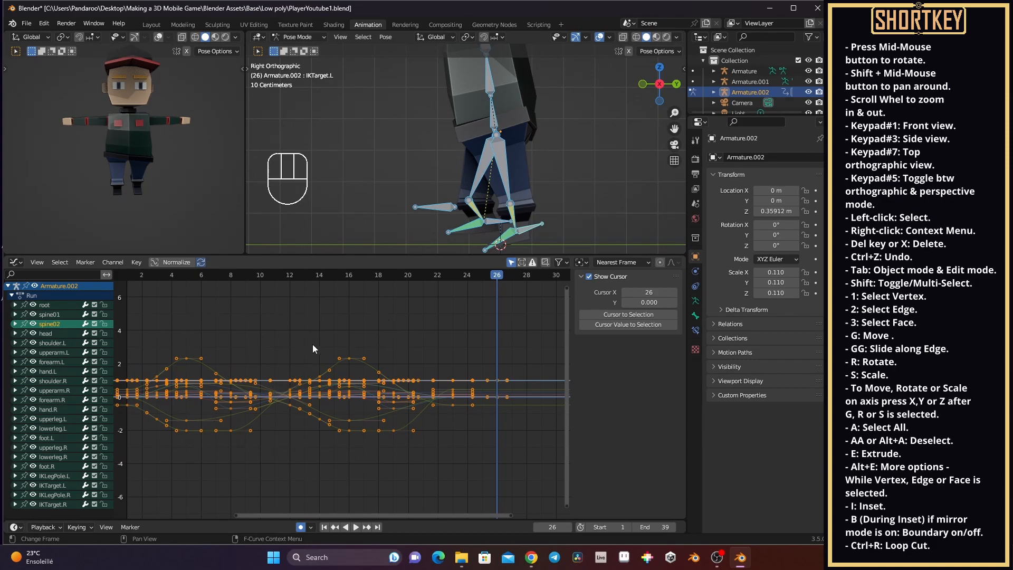
Apply Make Cyclic (F-Modifier) extrapolation to the currently selected F-curve channel.
key(q)
key(shift+e)
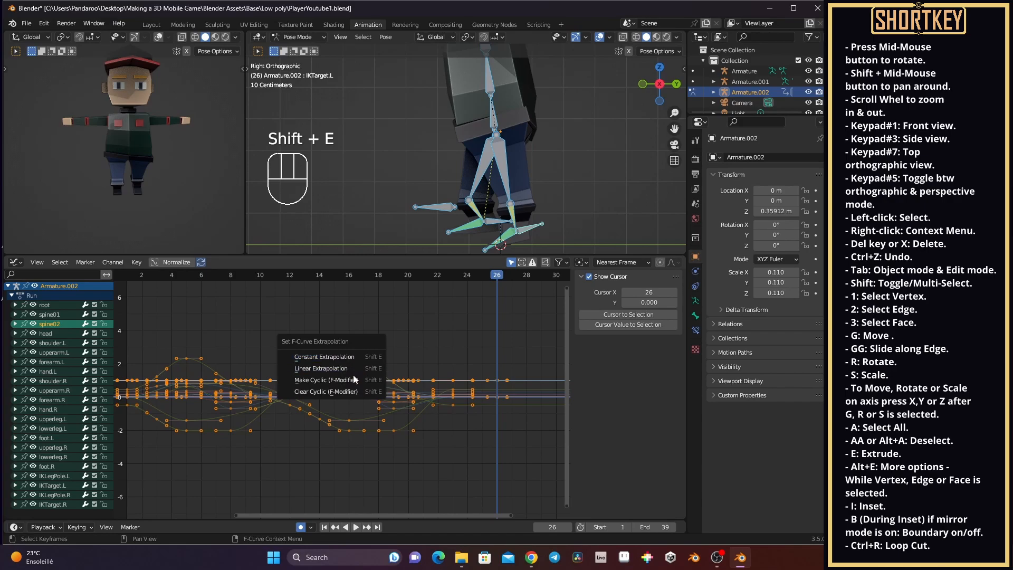
click(353, 380)
scroll(356, 391, down, 3)
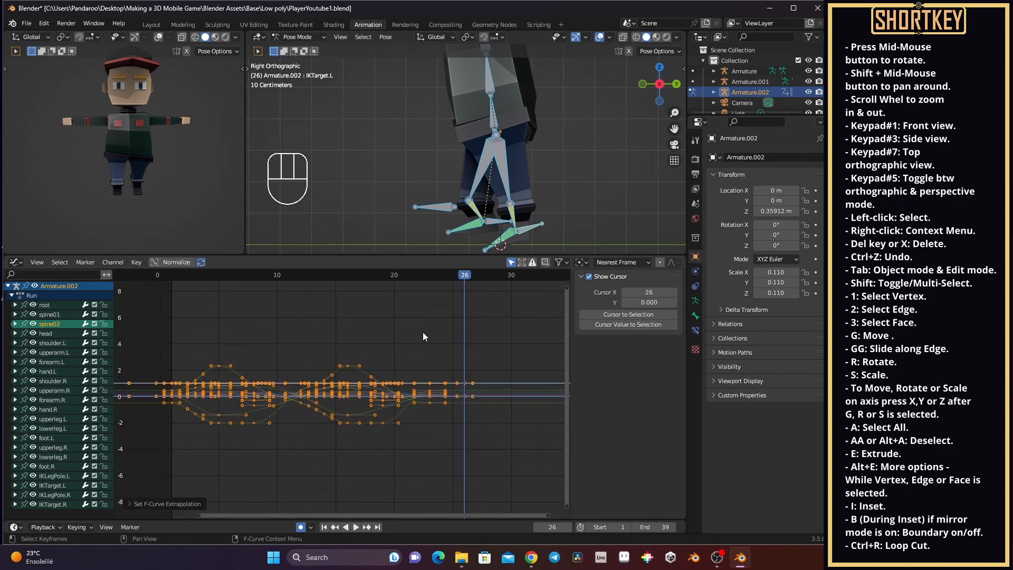
Select the keyframes of all Run action curves and apply Make Cyclic (F-Modifier) extrapolation to them.
drag(503, 330, 141, 486)
drag(498, 339, 147, 464)
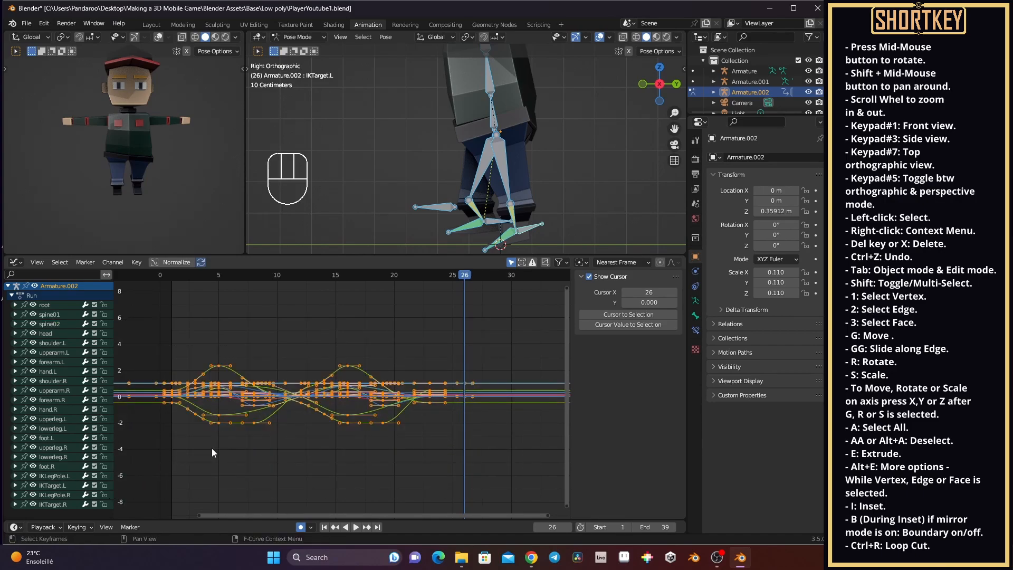
key(shift+e)
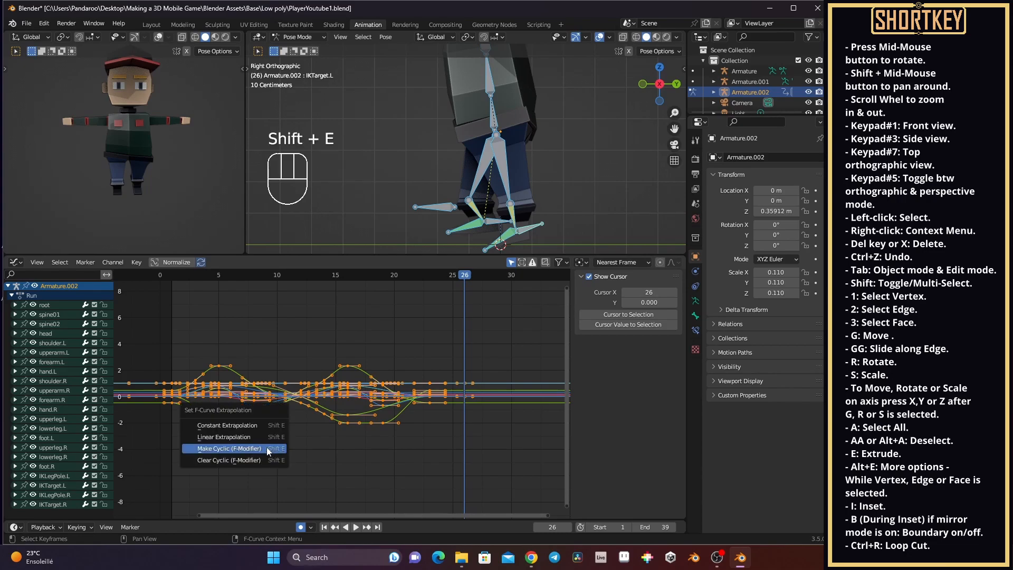
click(262, 449)
scroll(447, 412, down, 3)
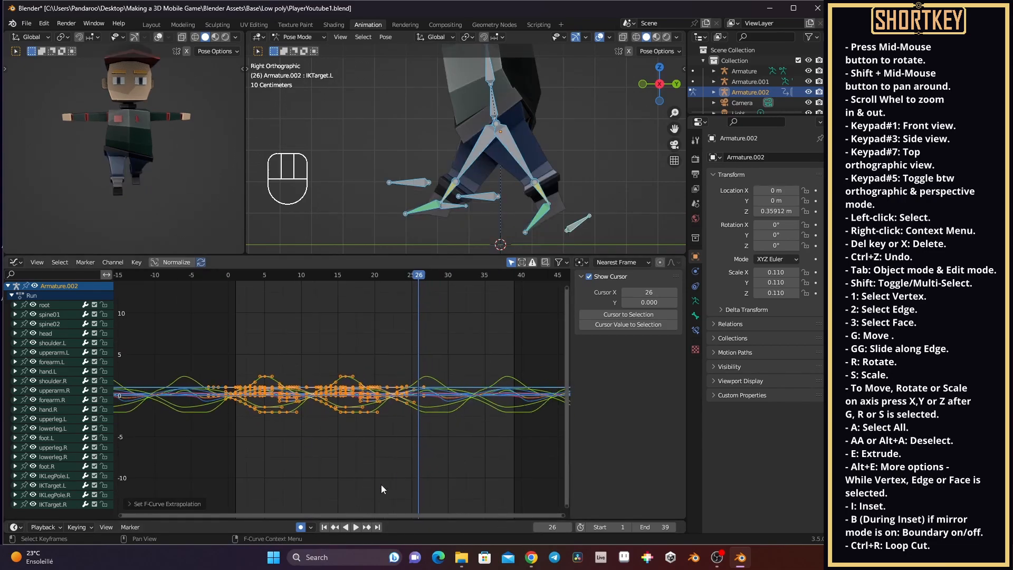
Switch the Graph Editor area back to the Action Editor and select the upperleg.R bone to show its Run keyframes.
click(37, 264)
click(37, 263)
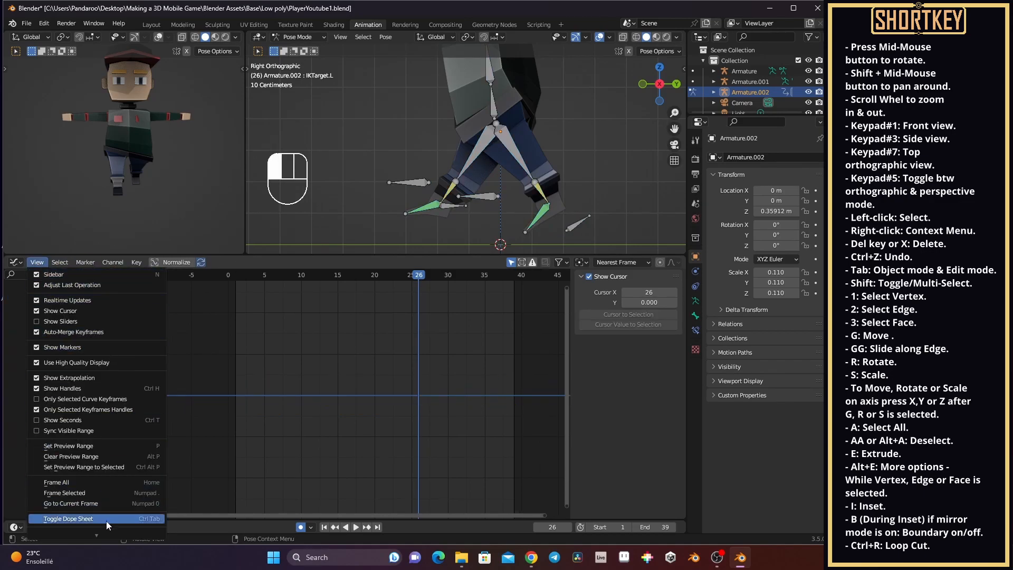
click(83, 520)
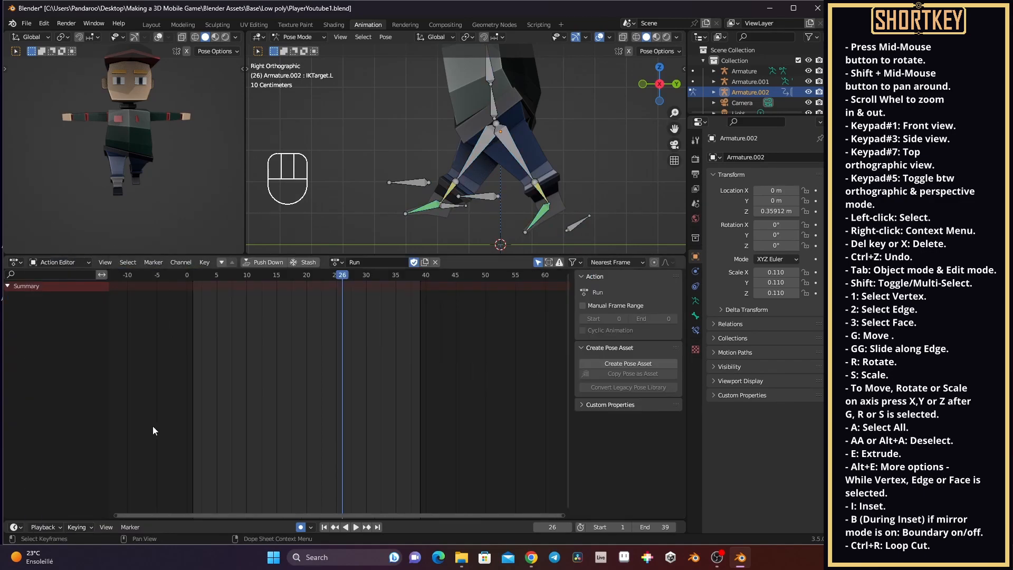
click(473, 159)
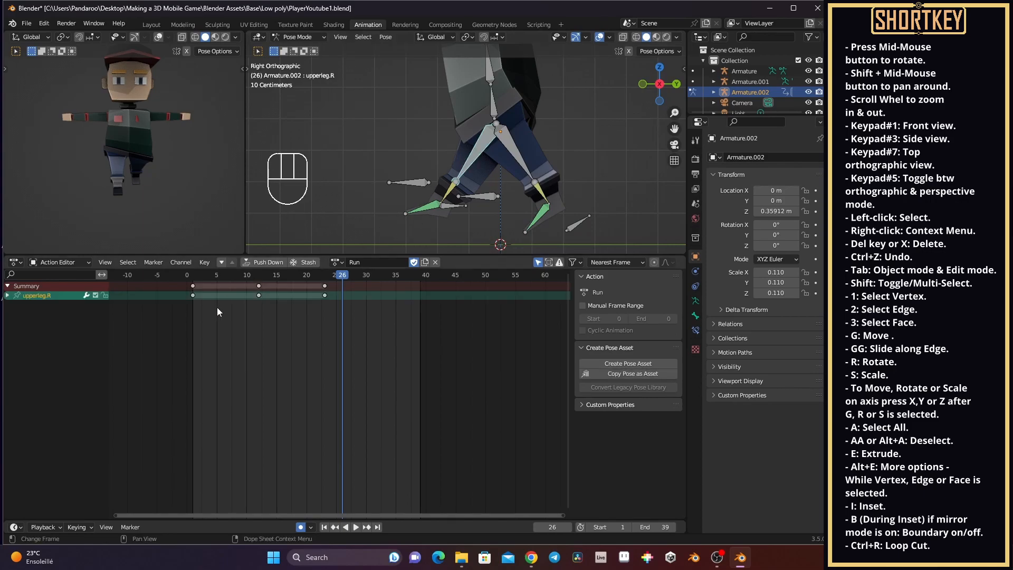
scroll(233, 298, up, 1)
scroll(233, 297, down, 2)
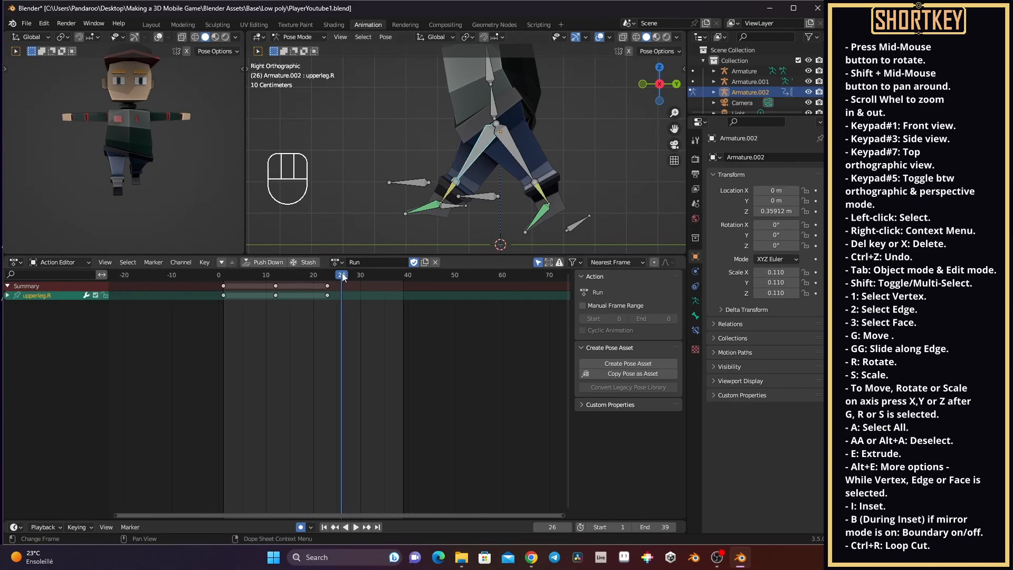
Enlarge the 3D viewports and play the Run animation from frame 0 to check the cyclic motion.
drag(342, 273, 209, 274)
scroll(375, 190, down, 1)
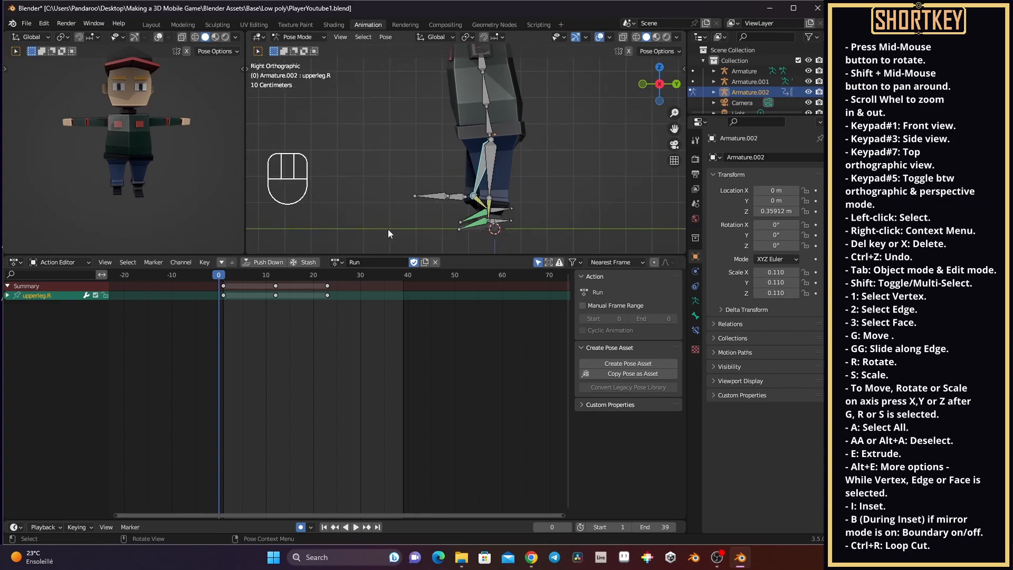
drag(465, 252, 469, 379)
middle_drag(460, 222, 457, 182)
key(space)
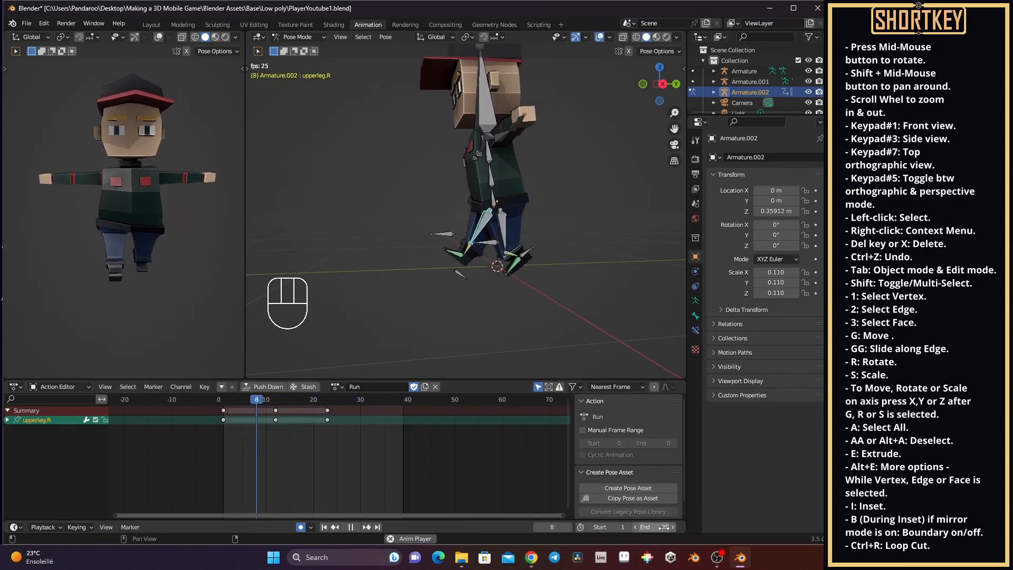
key(space)
Compare the Run poses at frames 1 and 23, and set the scene's end frame to 22.
click(223, 401)
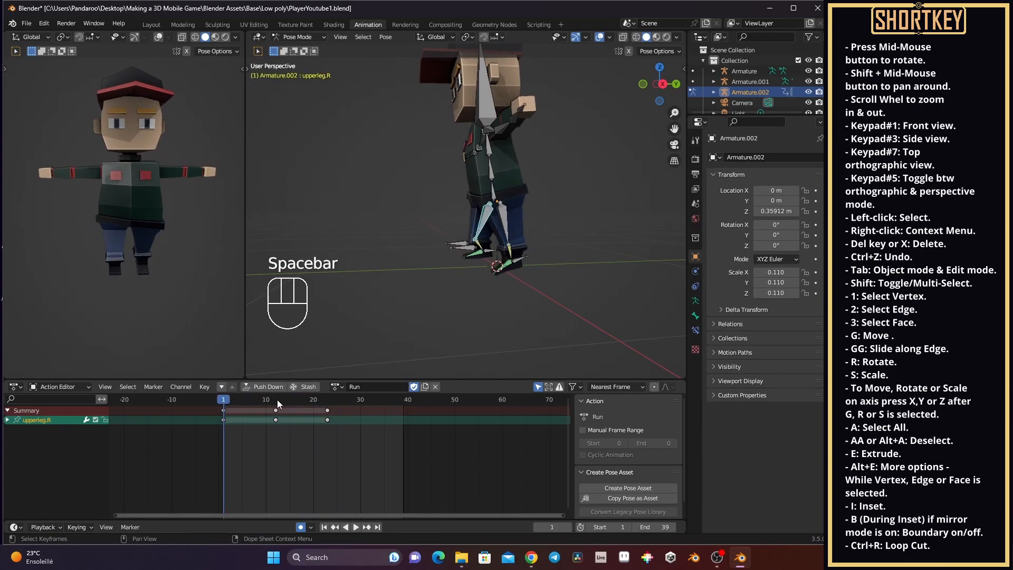
click(327, 401)
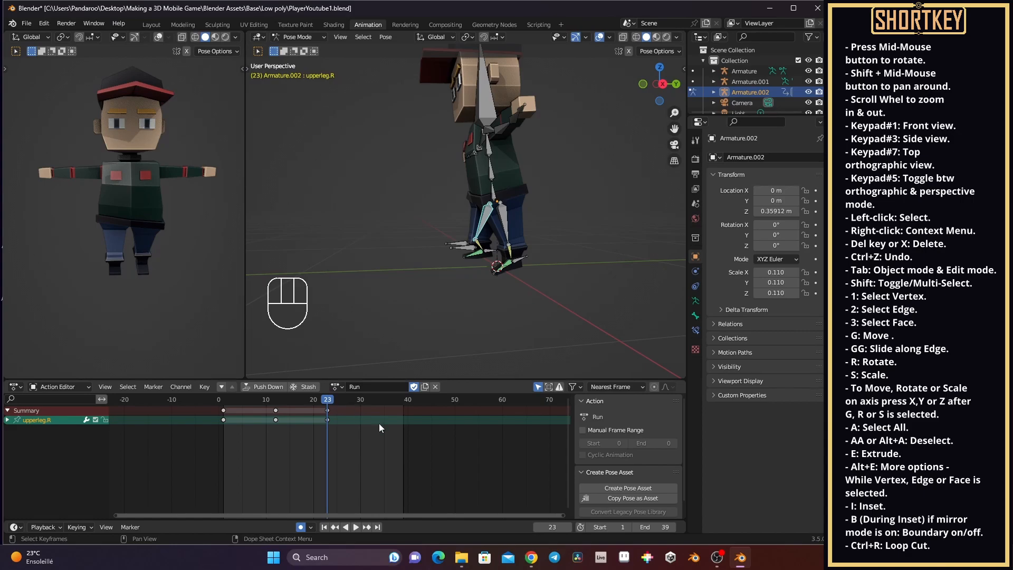
click(665, 526)
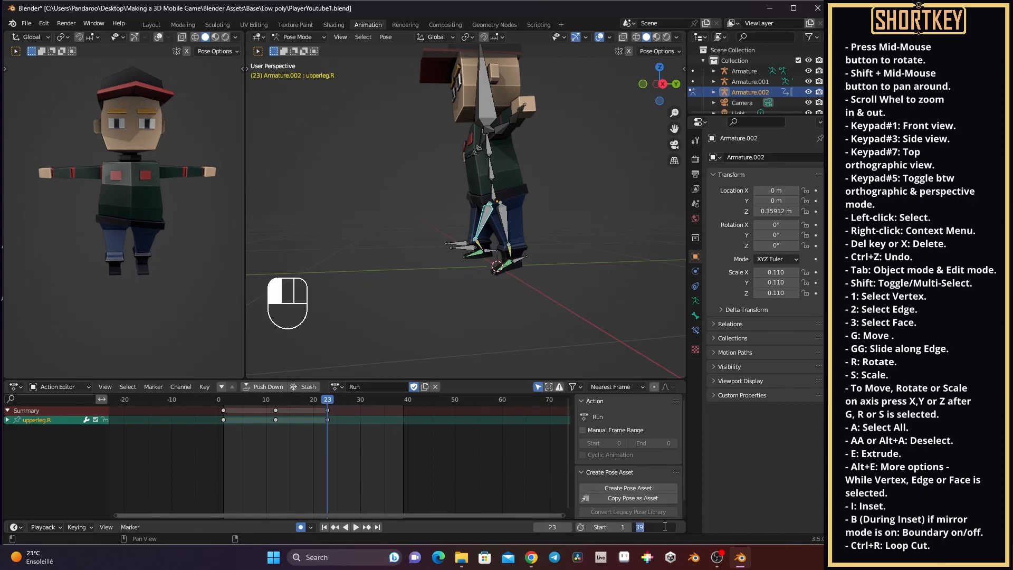
text(22)
key(Return)
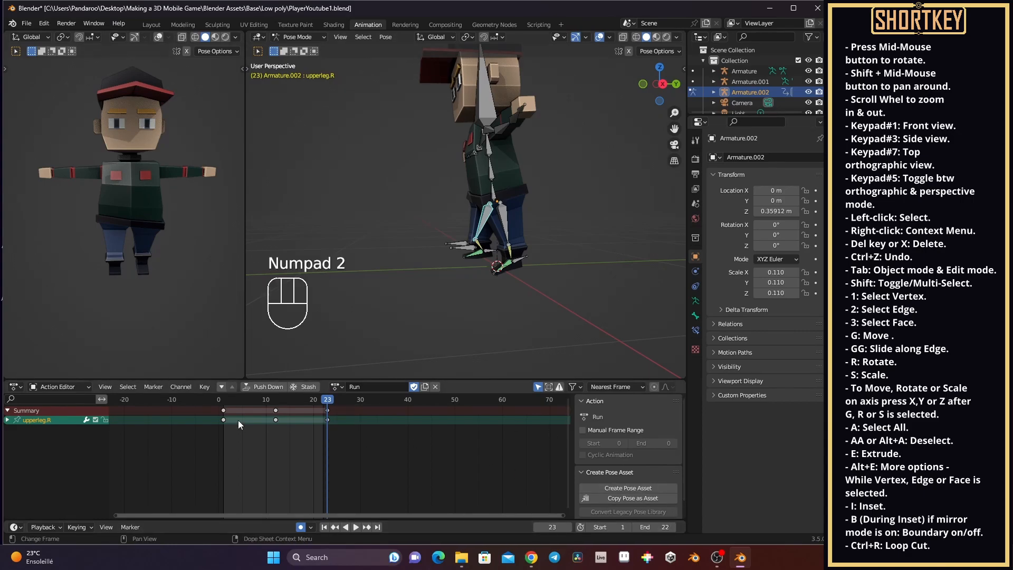
Play the shortened Run loop from frame 1 and examine the chest pockets and body in the preview viewport.
drag(223, 401, 241, 446)
key(space)
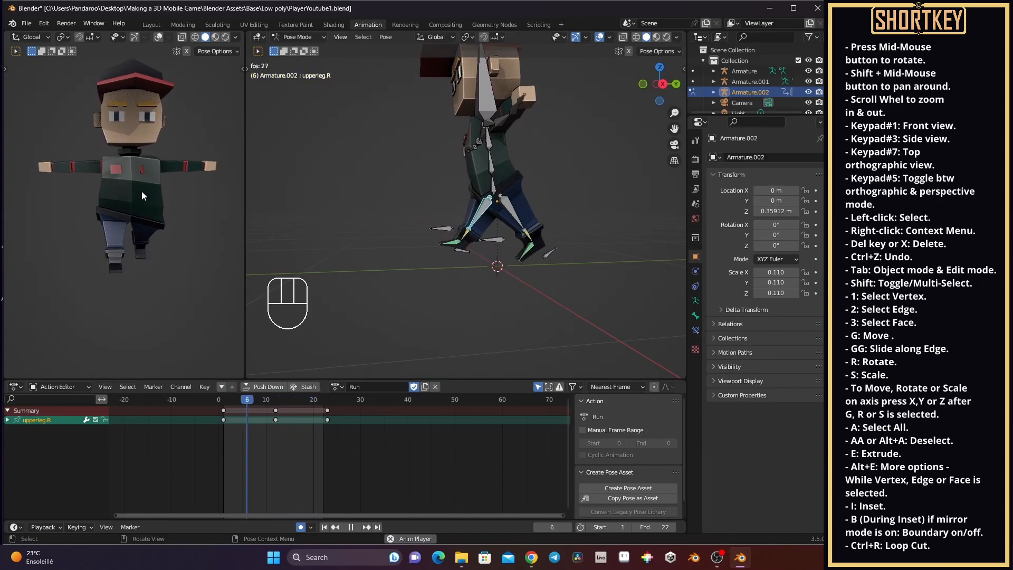
scroll(146, 169, up, 8)
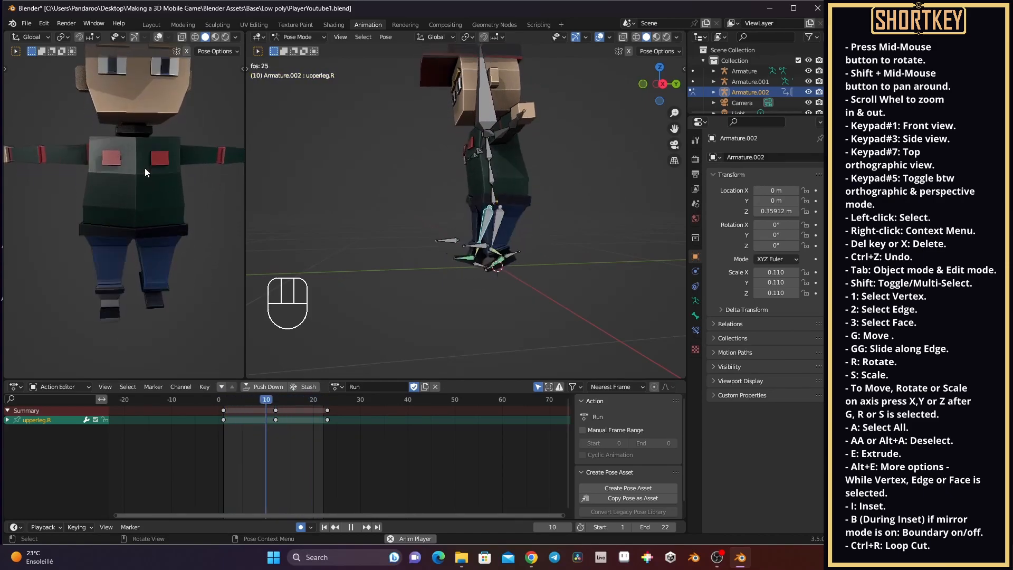
scroll(150, 147, down, 8)
shift+middle_drag(150, 146, 138, 188)
scroll(138, 187, up, 4)
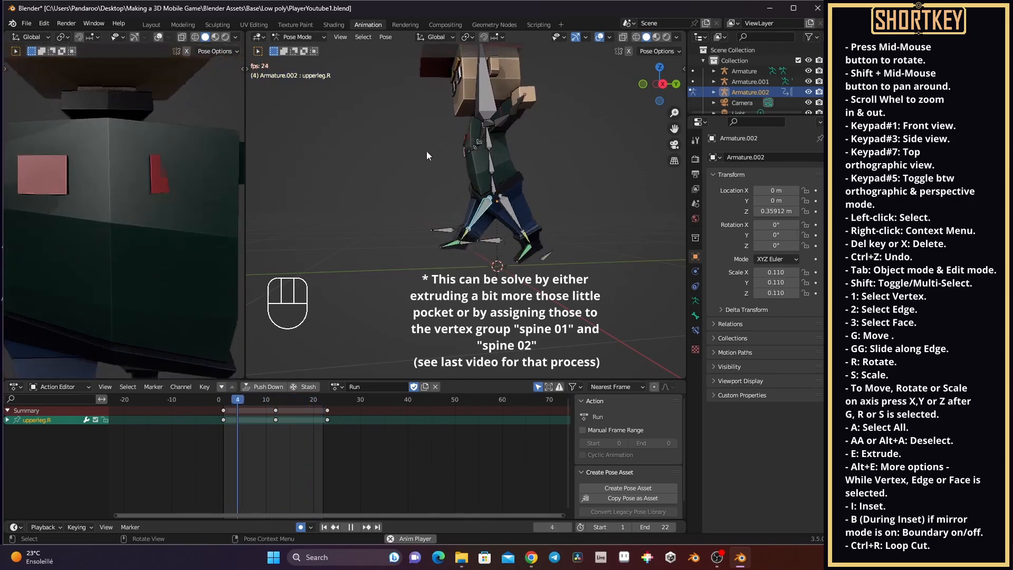
scroll(169, 217, down, 4)
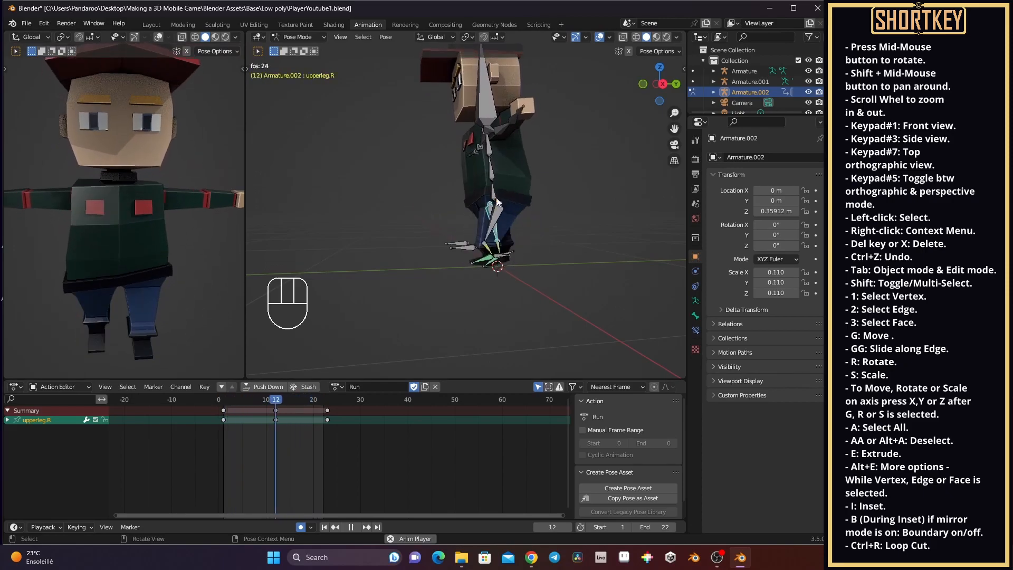
key(space)
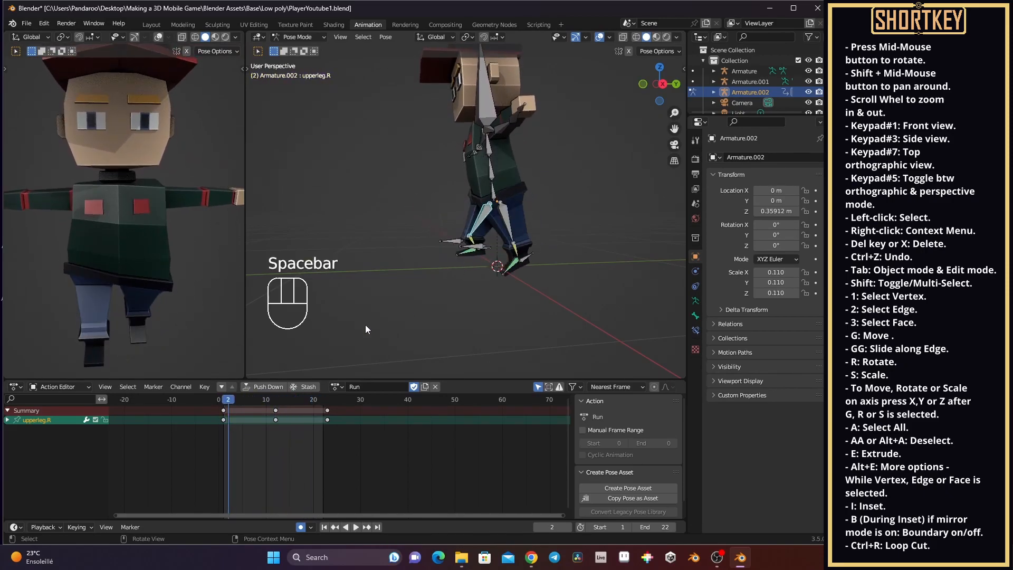
At frame 1, rotate the upperarm.L bone in front view to lower the outstretched arm beside the body.
click(224, 404)
scroll(400, 246, down, 2)
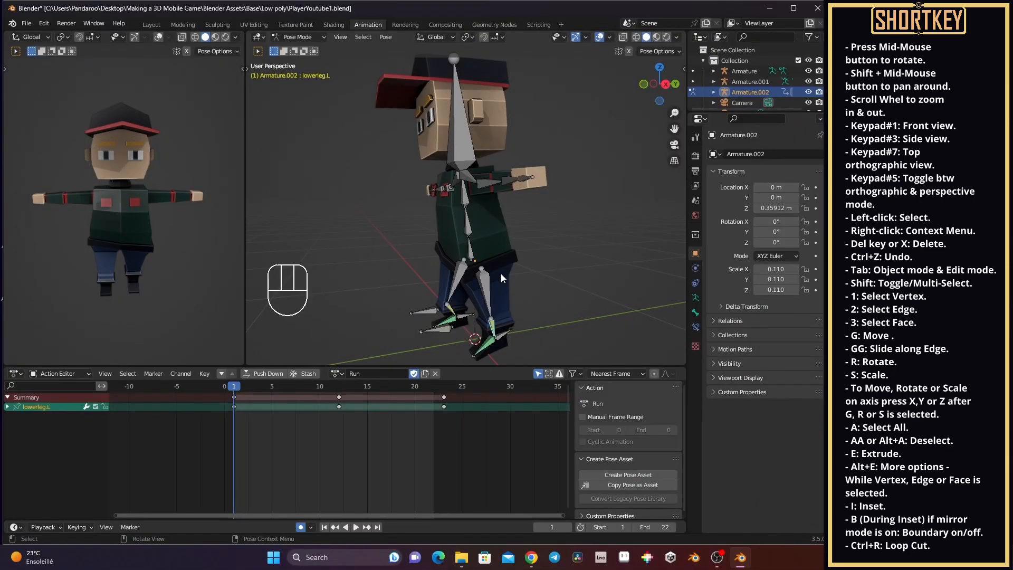
click(490, 183)
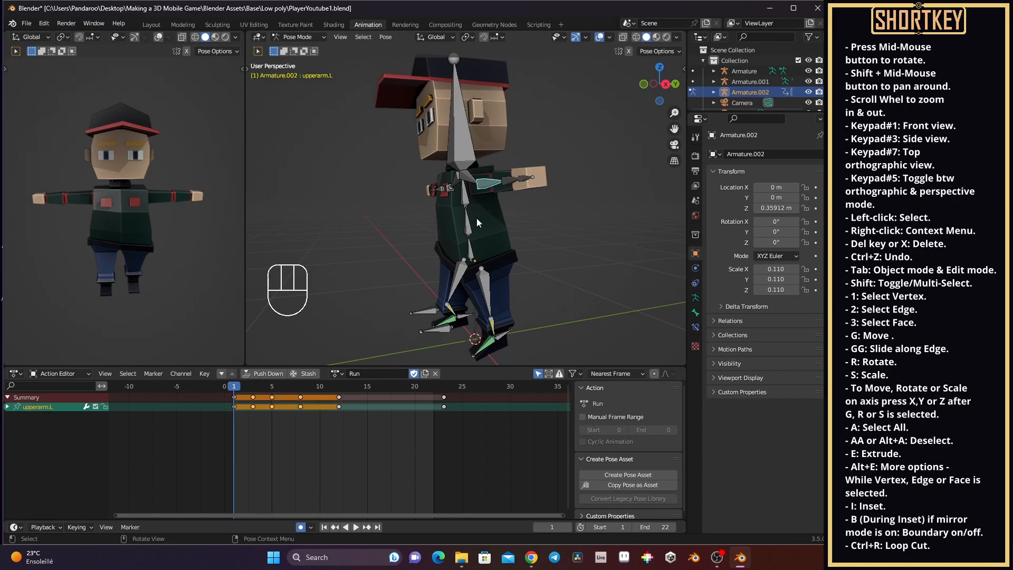
middle_drag(542, 265, 623, 263)
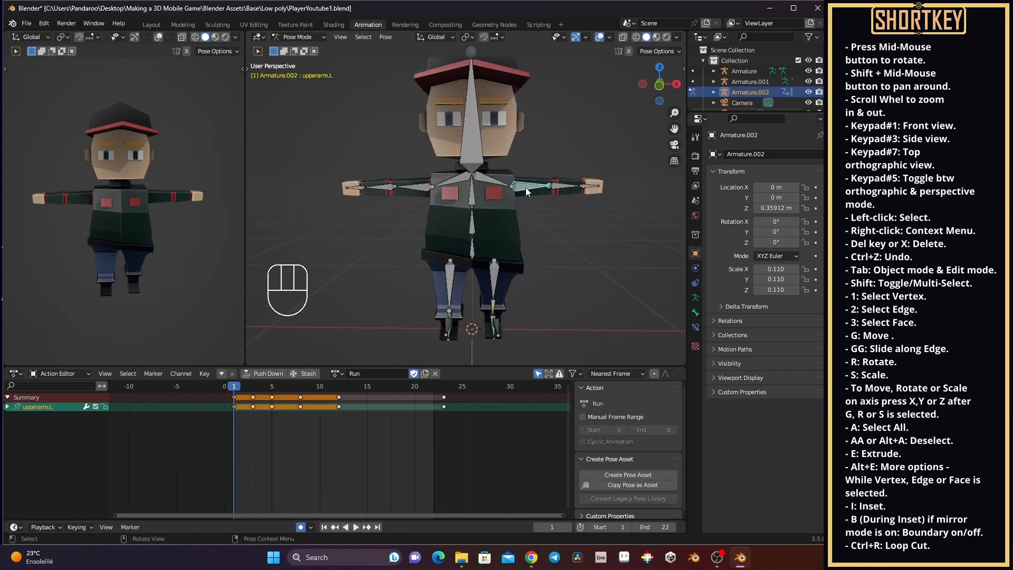
key(KP_1)
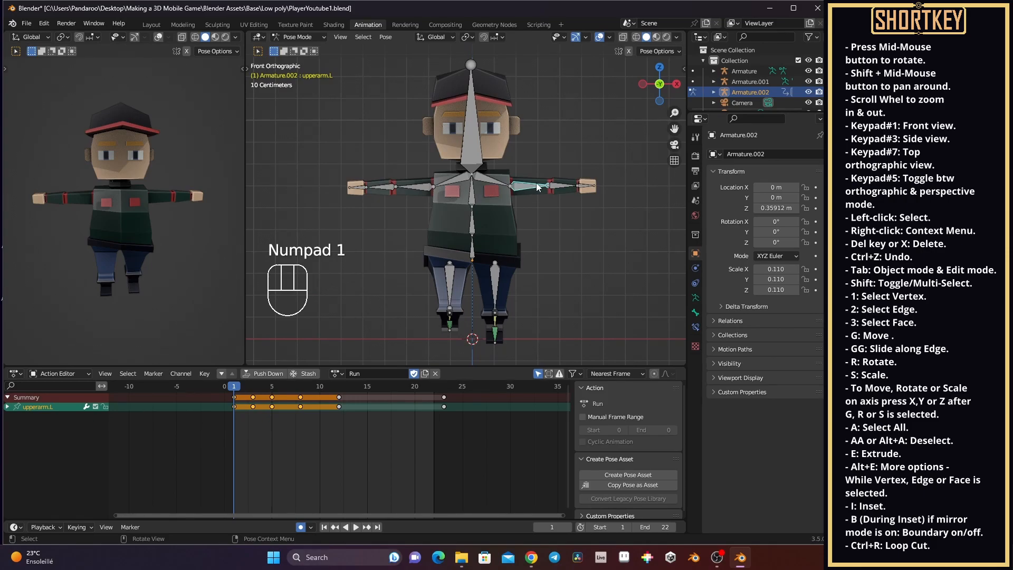
key(r)
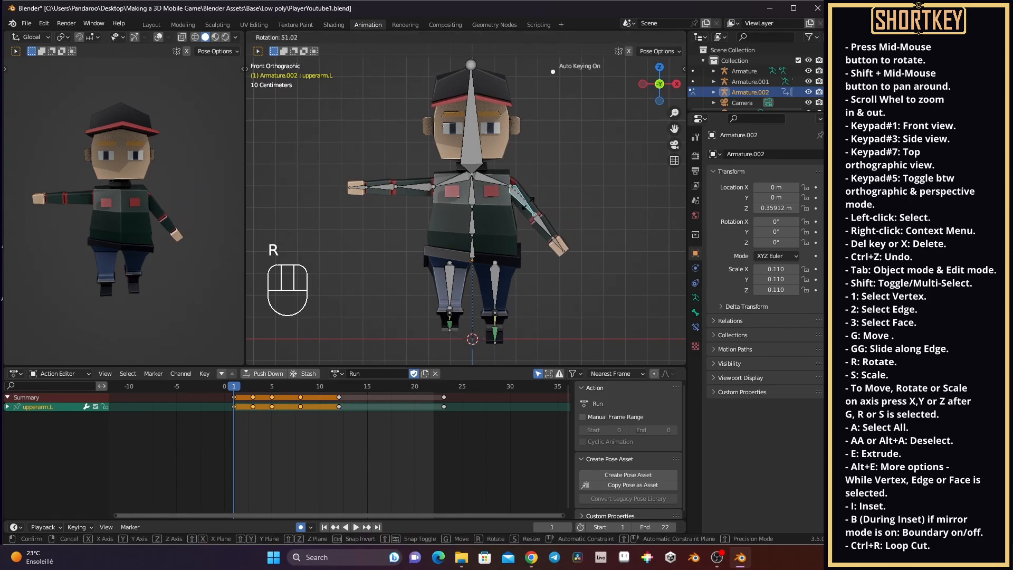
click(528, 203)
middle_drag(544, 198, 507, 208)
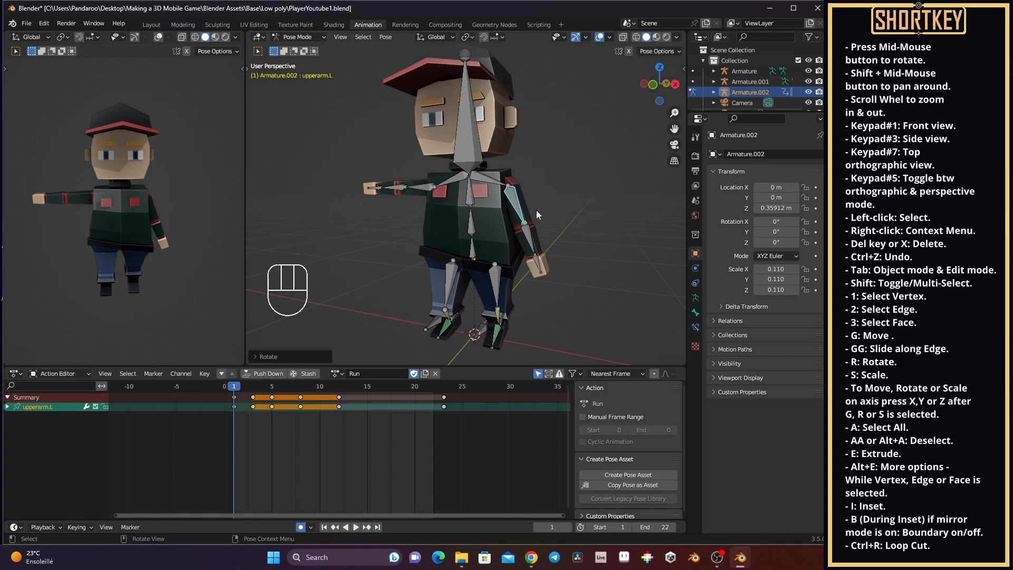
Copy the pose of upperarm.L and paste it flipped onto upperarm.R at frame 1.
key(KP_1)
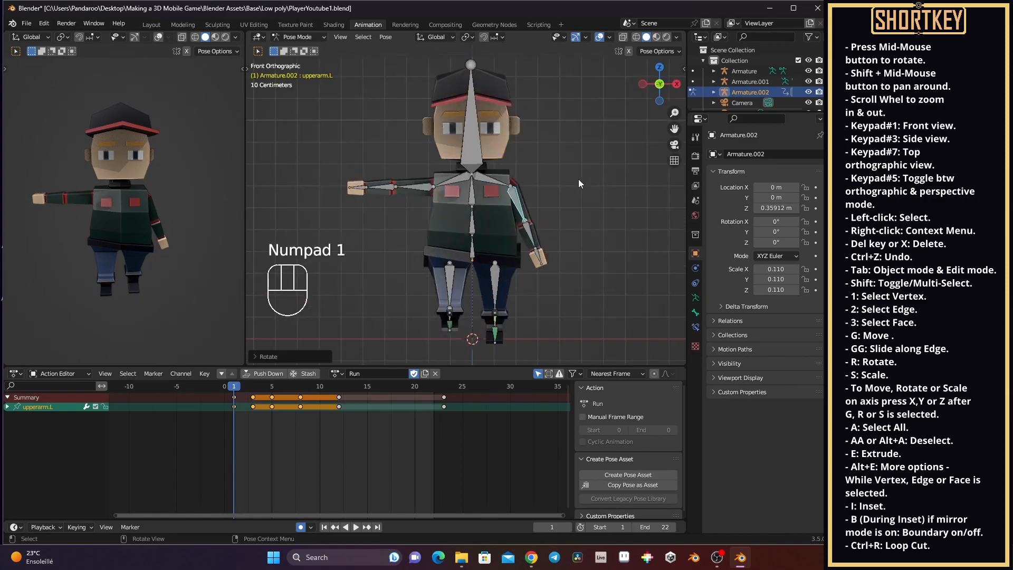
click(517, 196)
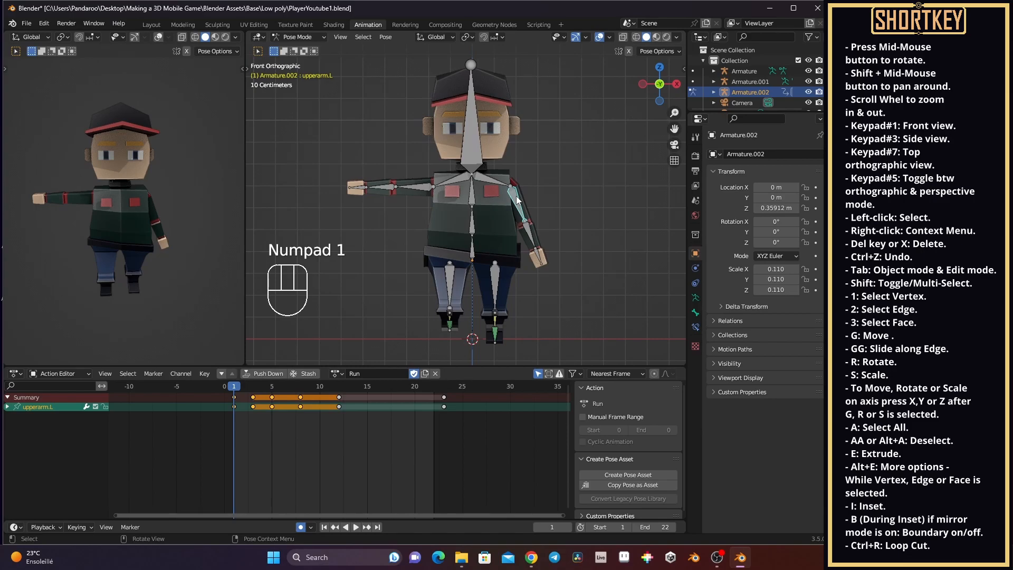
key(ctrl+c)
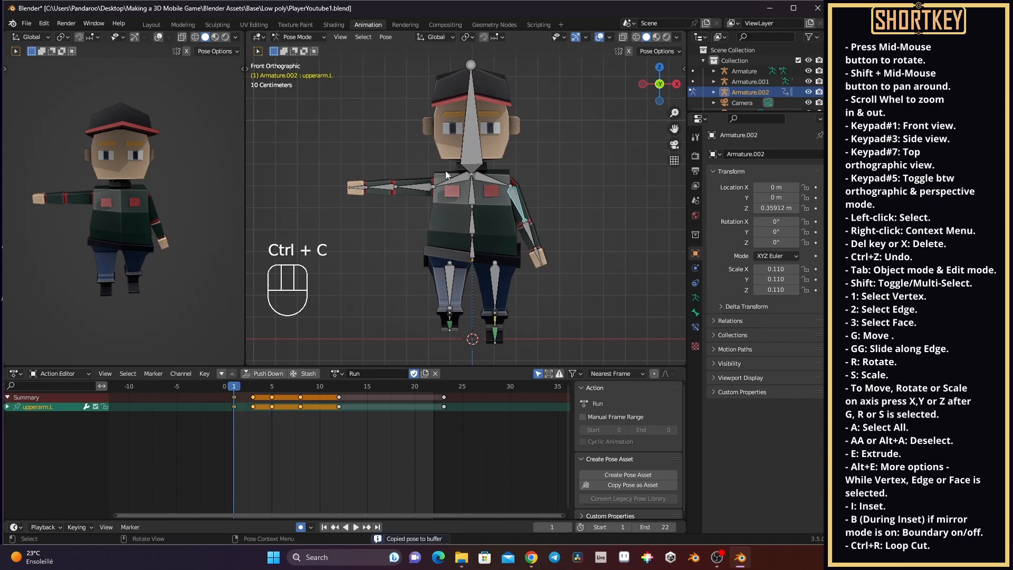
click(423, 189)
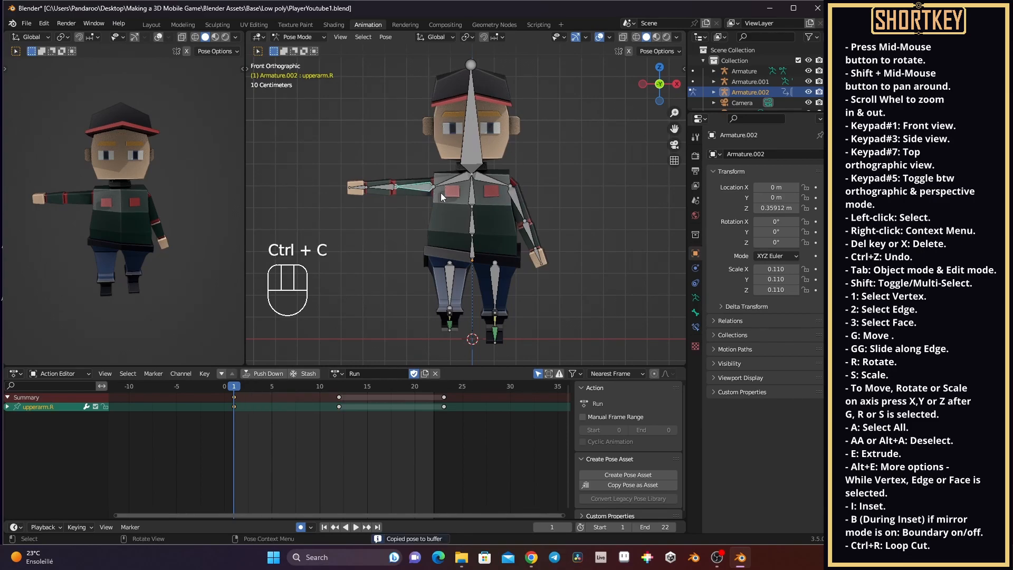
key(ctrl+shift+v)
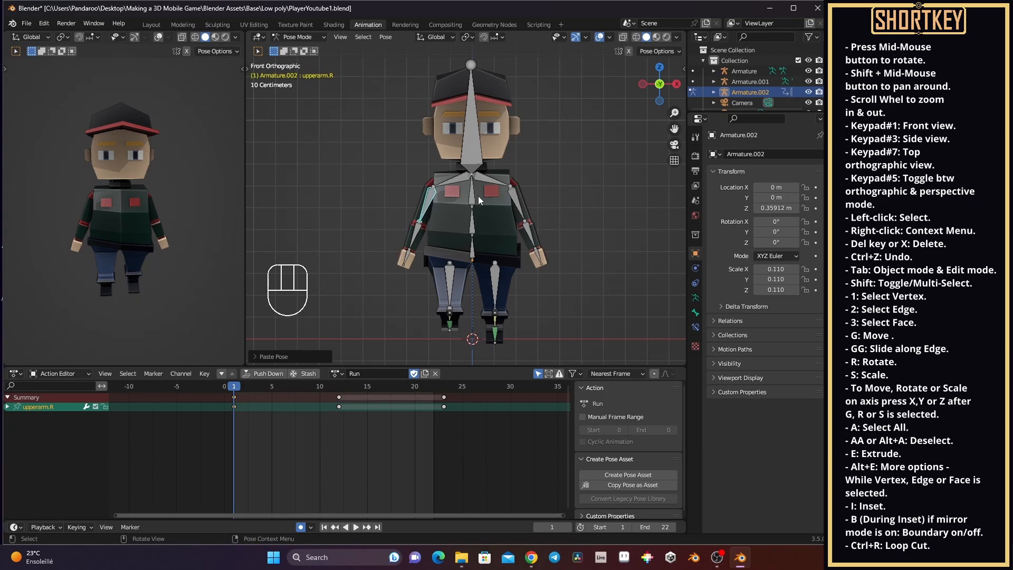
middle_drag(511, 203, 465, 217)
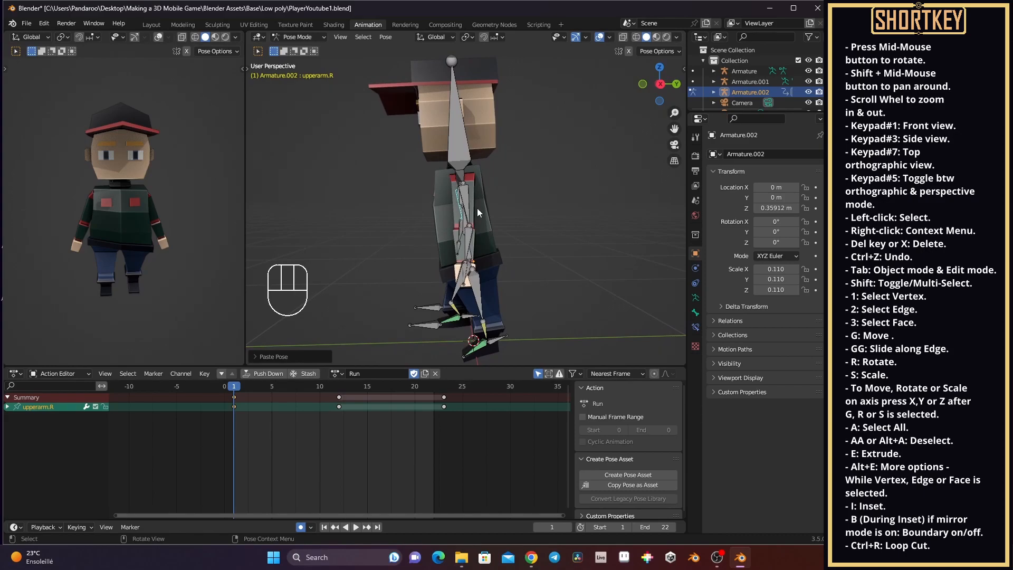
scroll(451, 236, down, 2)
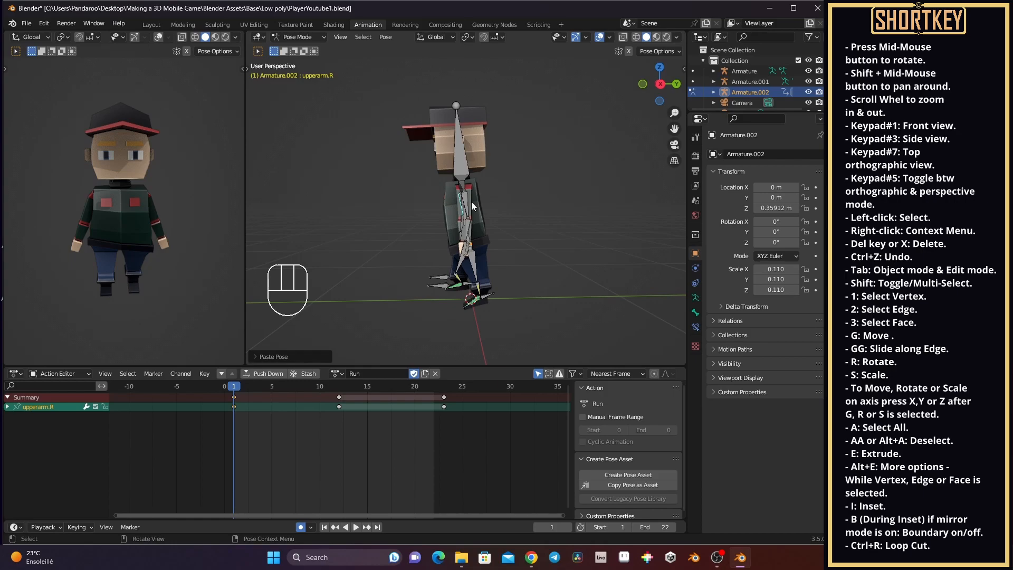
click(477, 283)
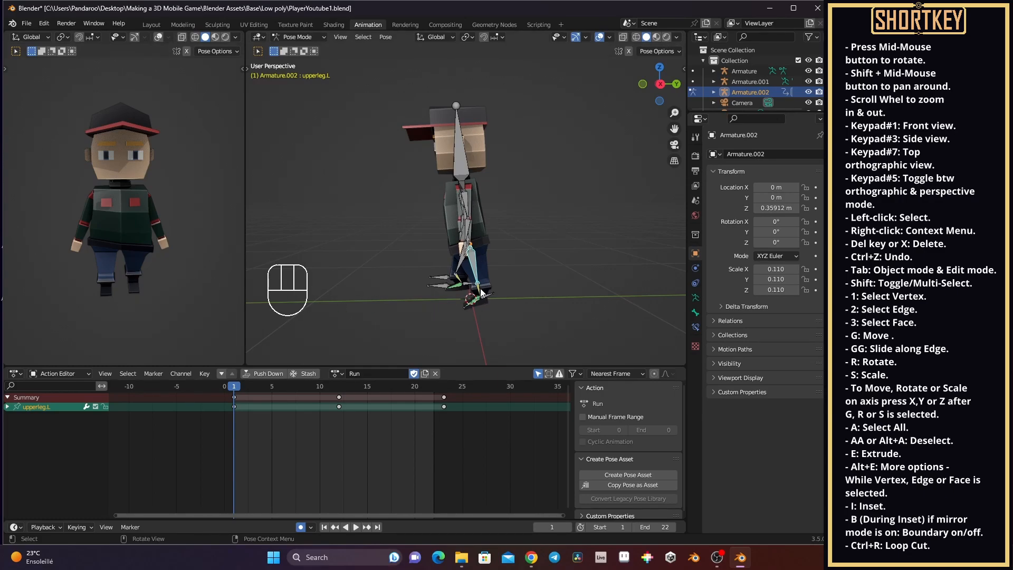
click(465, 203)
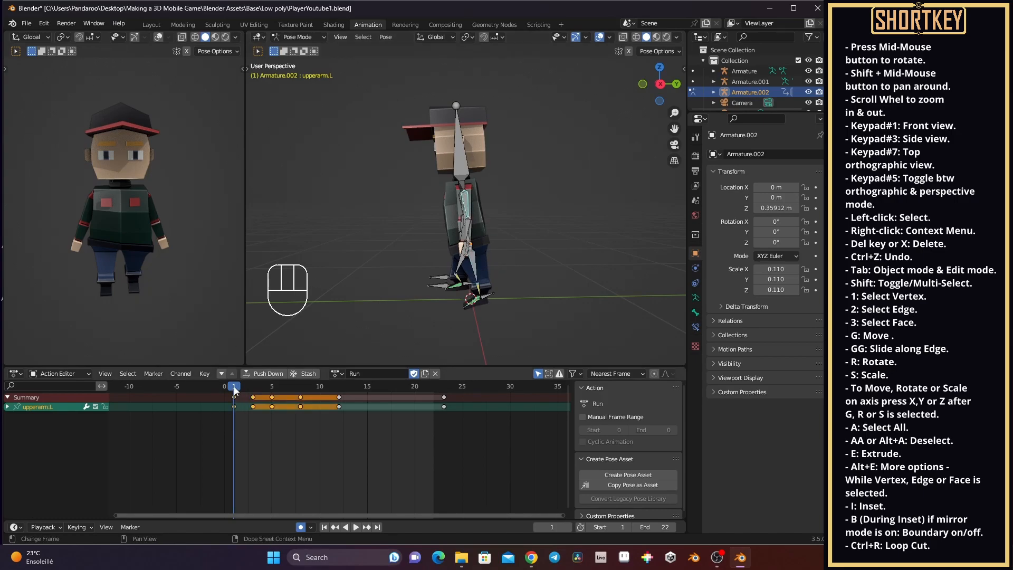
click(467, 200)
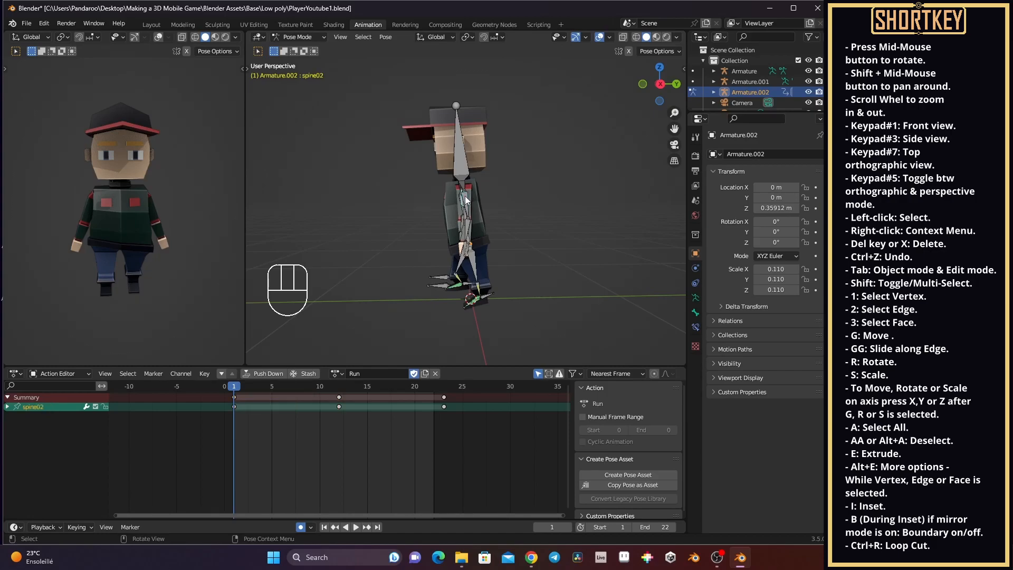
key(r)
key(y)
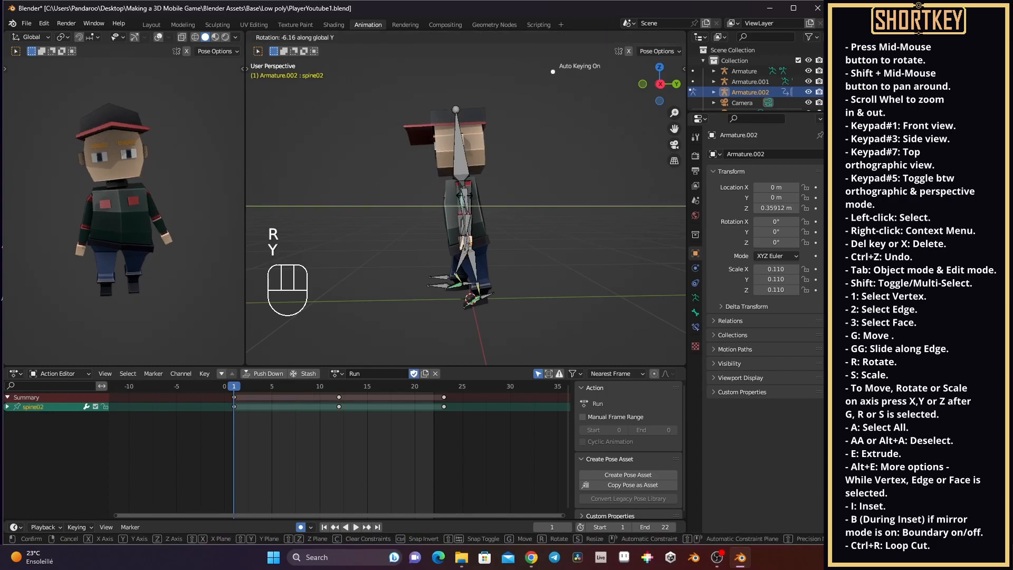
click(463, 196)
key(ctrl+z)
key(r)
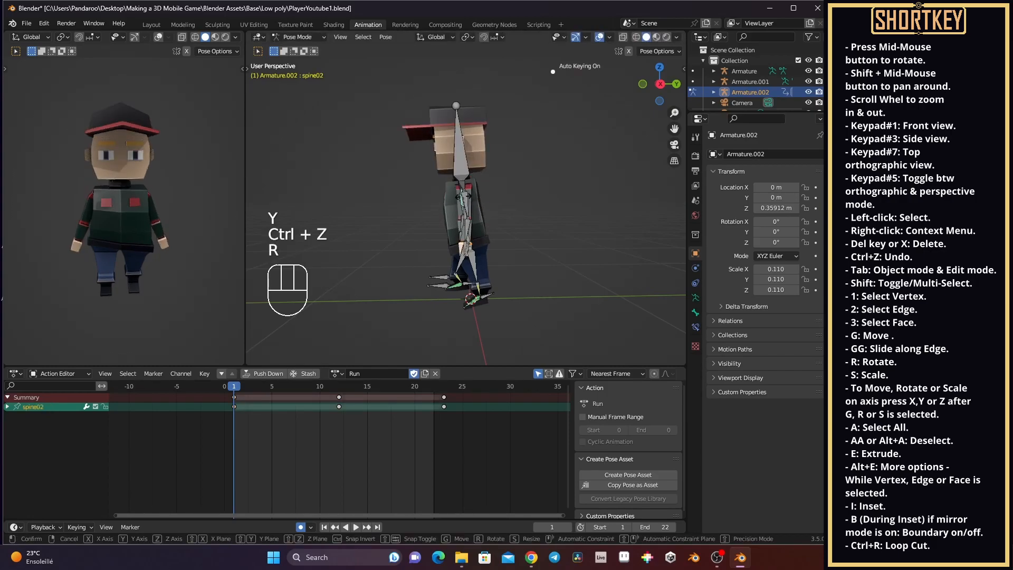
click(478, 237)
key(ctrl+z)
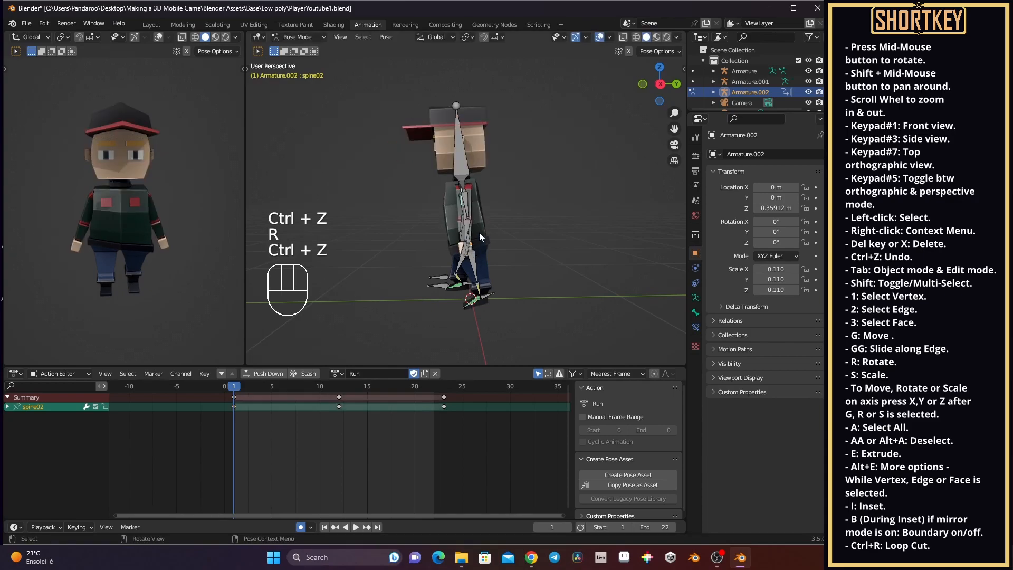
At frame 1, rotate the upperarm.L bone in side view to swing the arm slightly forward.
click(465, 200)
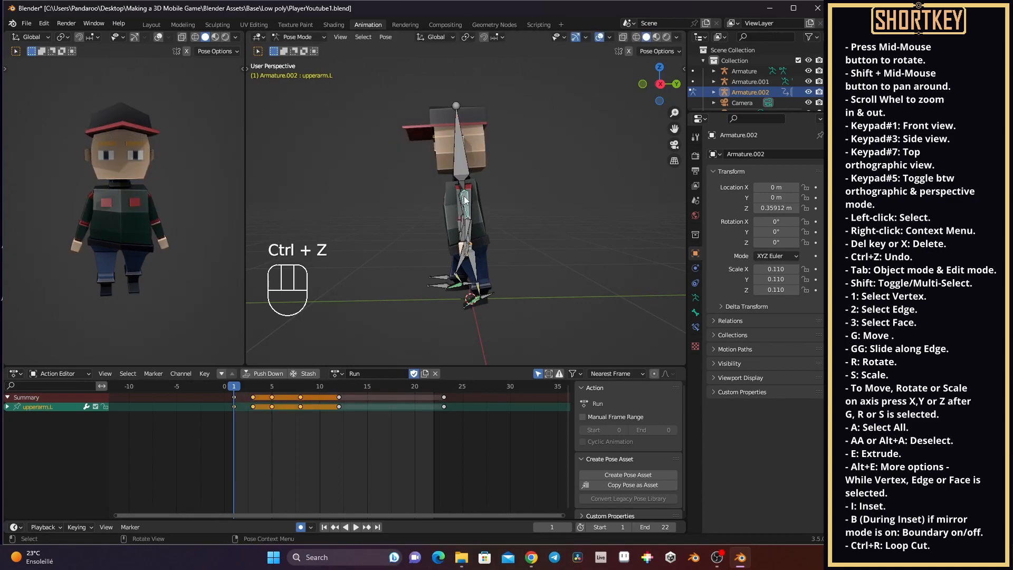
key(r)
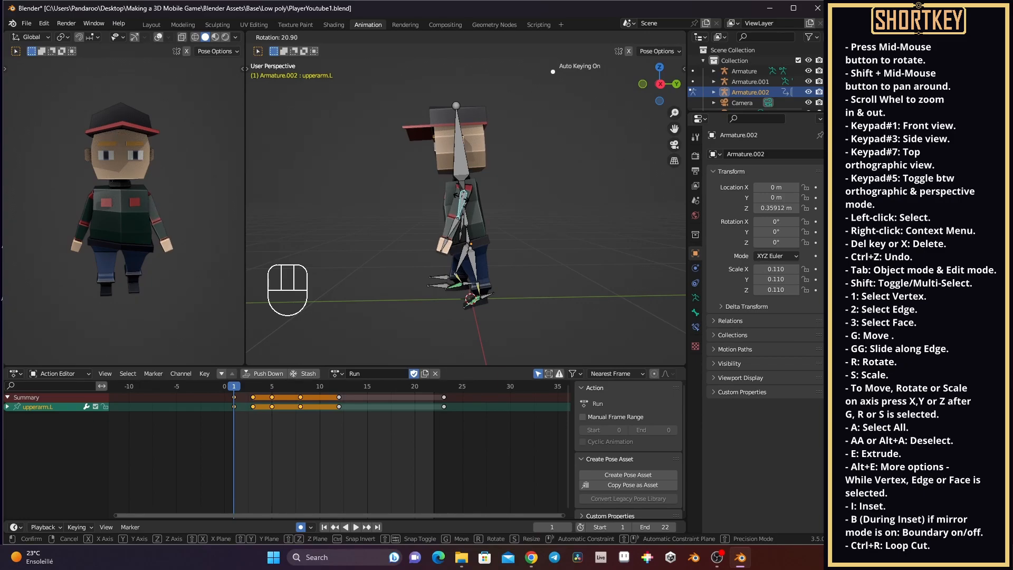
click(464, 202)
Rotate the upperarm.R bone in left orthographic view at frame 1 to swing the arm slightly backward.
middle_drag(456, 213, 618, 169)
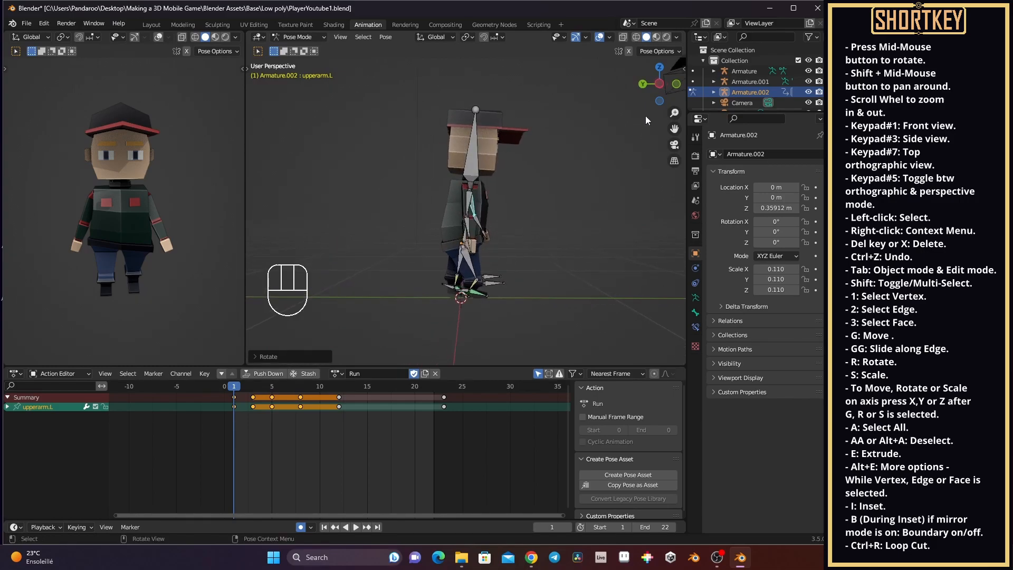
click(660, 84)
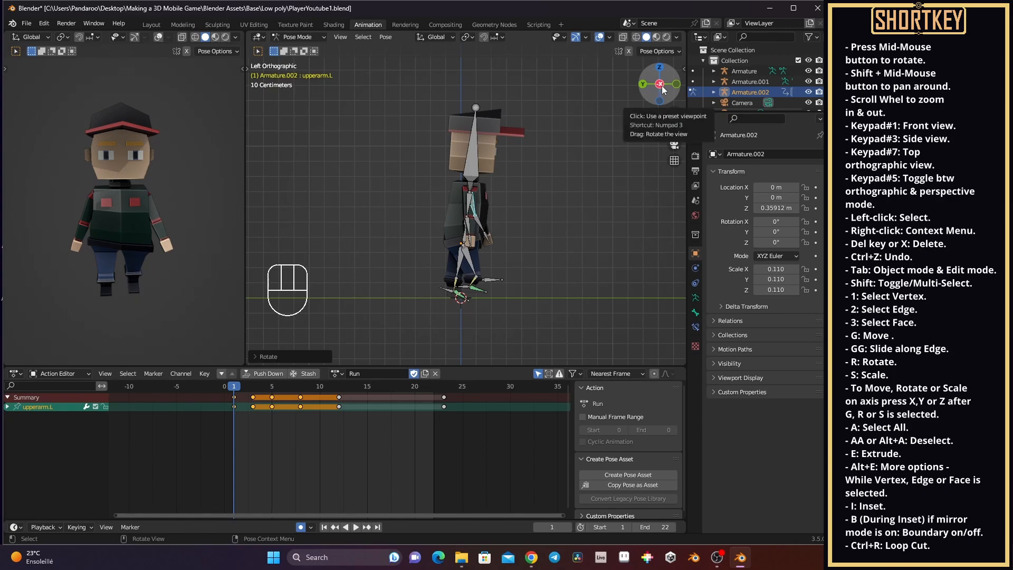
click(465, 224)
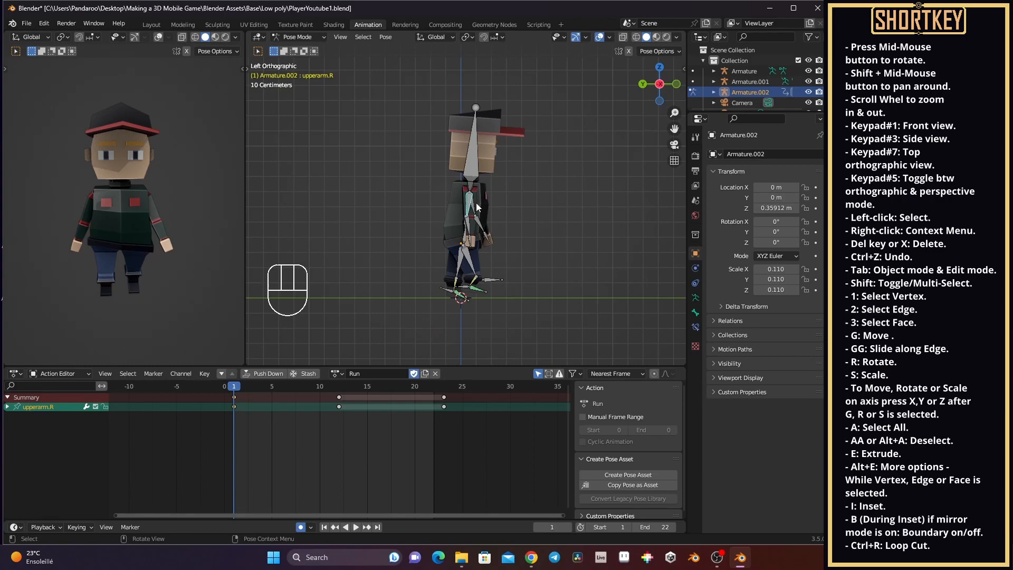
key(r)
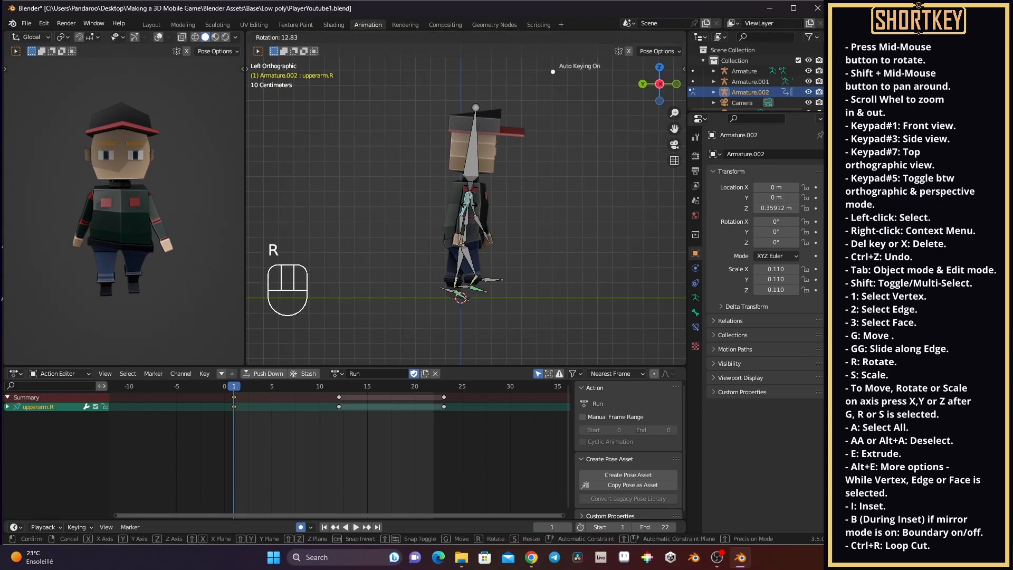
click(466, 209)
Compare the arm poses at frames 1 and 3, and select both upper arm and forearm bones at frame 1.
middle_drag(488, 211, 326, 273)
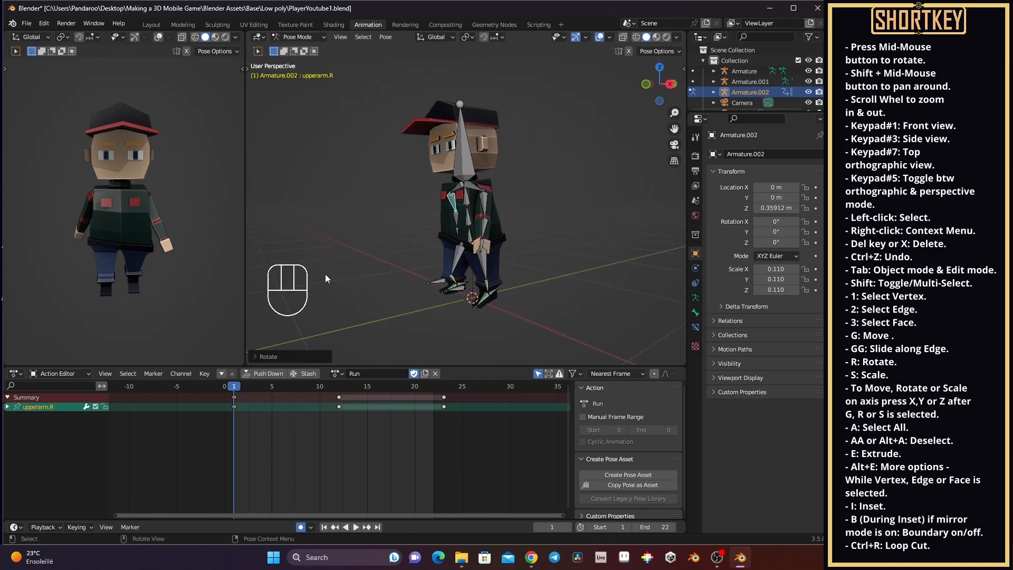
click(242, 386)
drag(245, 387, 250, 387)
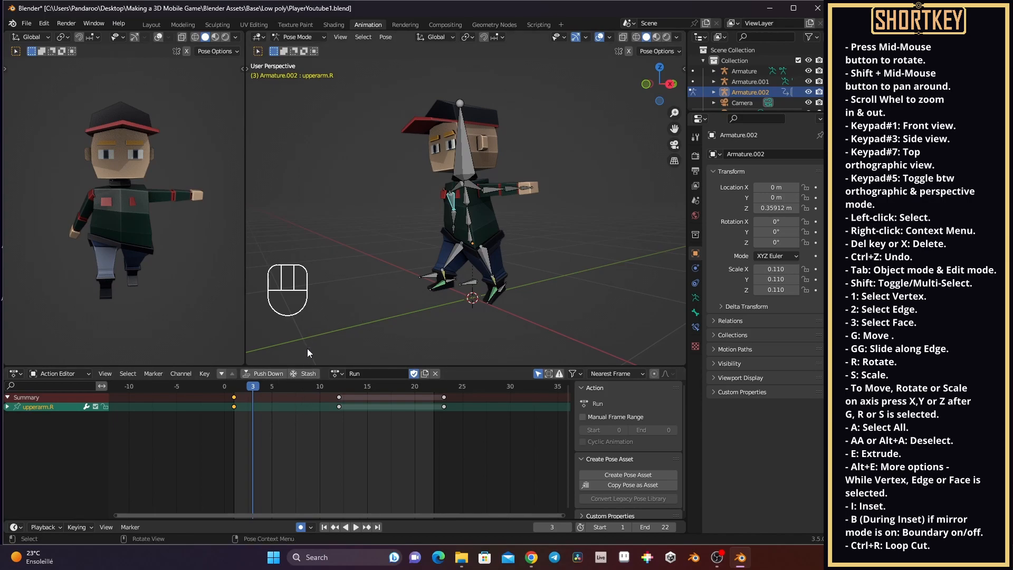
click(235, 388)
mouse_move(506, 201)
middle_down()
mouse_move(563, 197)
mouse_move(501, 205)
middle_up()
shift+click(432, 222)
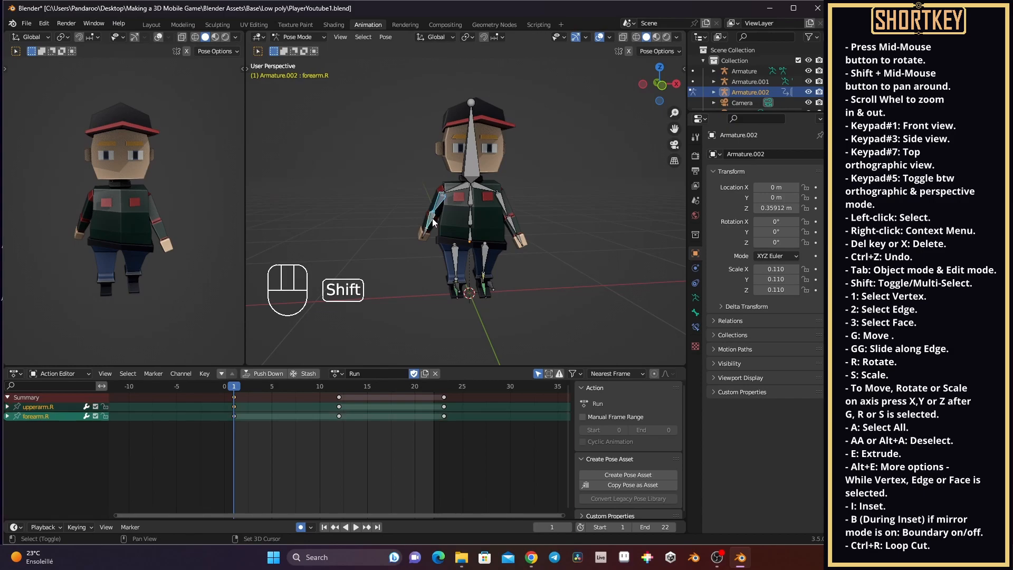
shift+click(509, 202)
shift+click(511, 223)
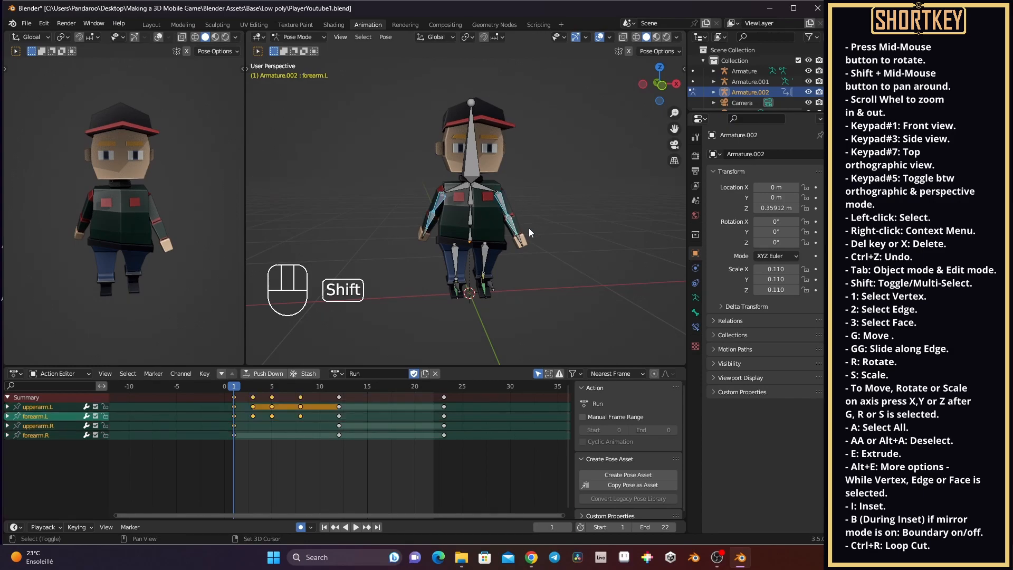
middle_drag(559, 218, 546, 221)
middle_drag(433, 232, 480, 206)
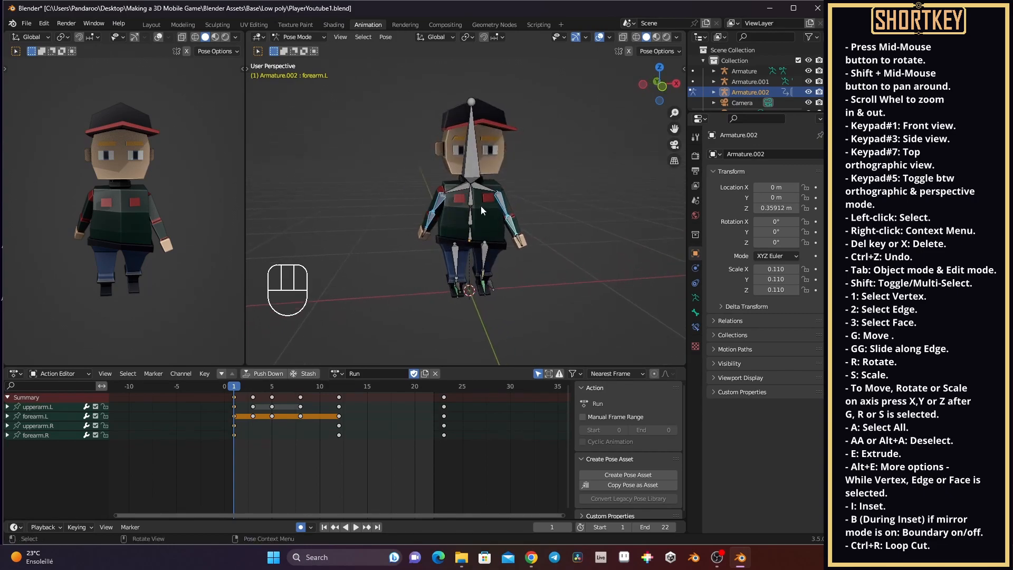
At frame 3, rotate the upperarm.R bone in left orthographic view to swing the arm further behind the body.
click(255, 385)
middle_drag(553, 258, 542, 228)
click(454, 209)
key(KP_3)
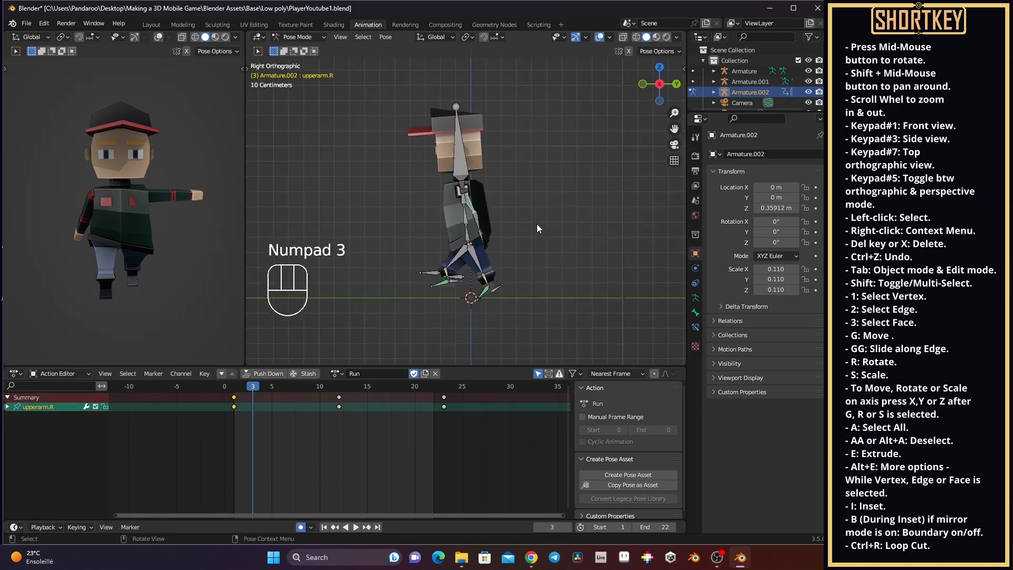
key(KP_3)
key(KP_3)
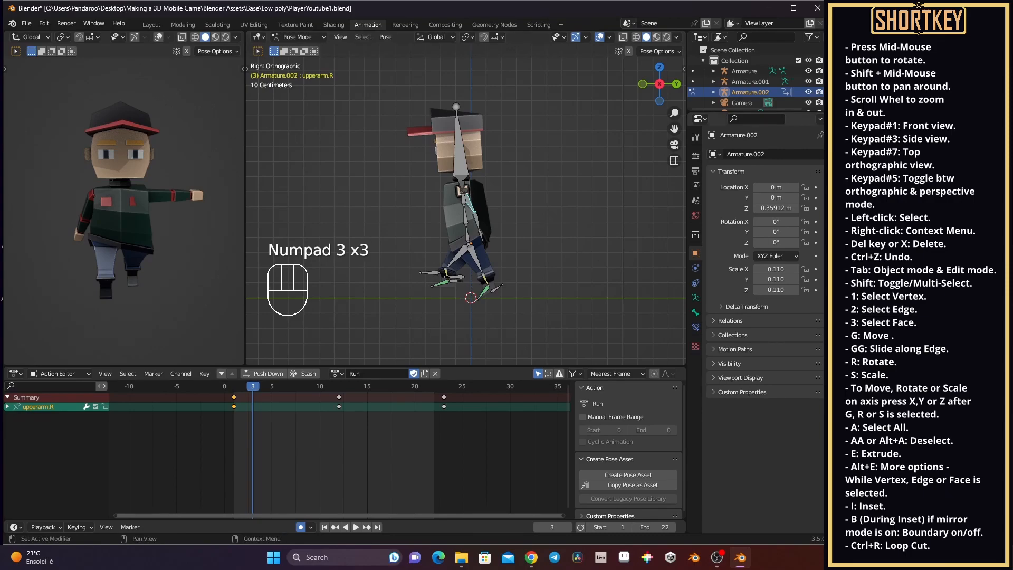
drag(659, 88, 665, 89)
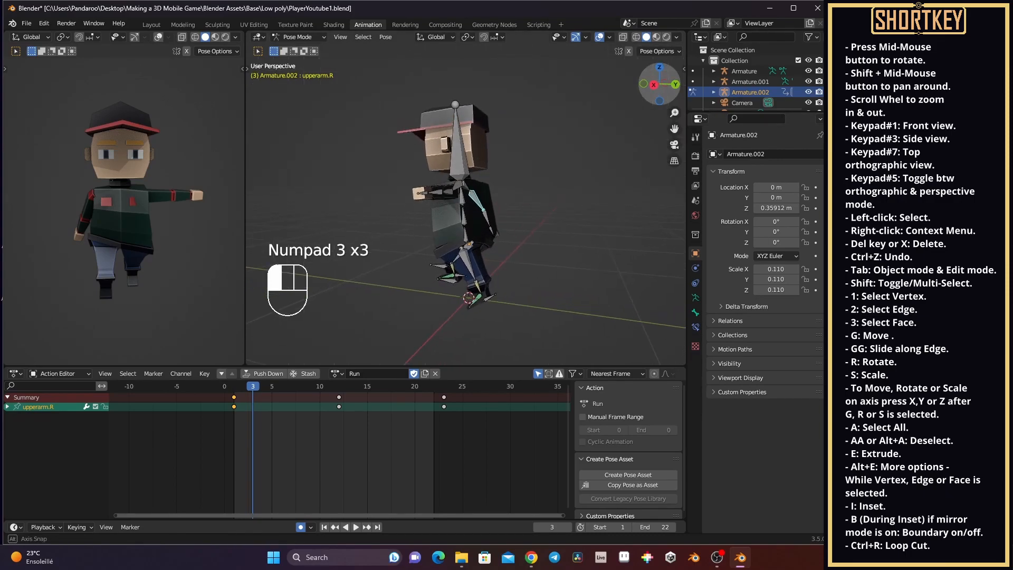
click(666, 87)
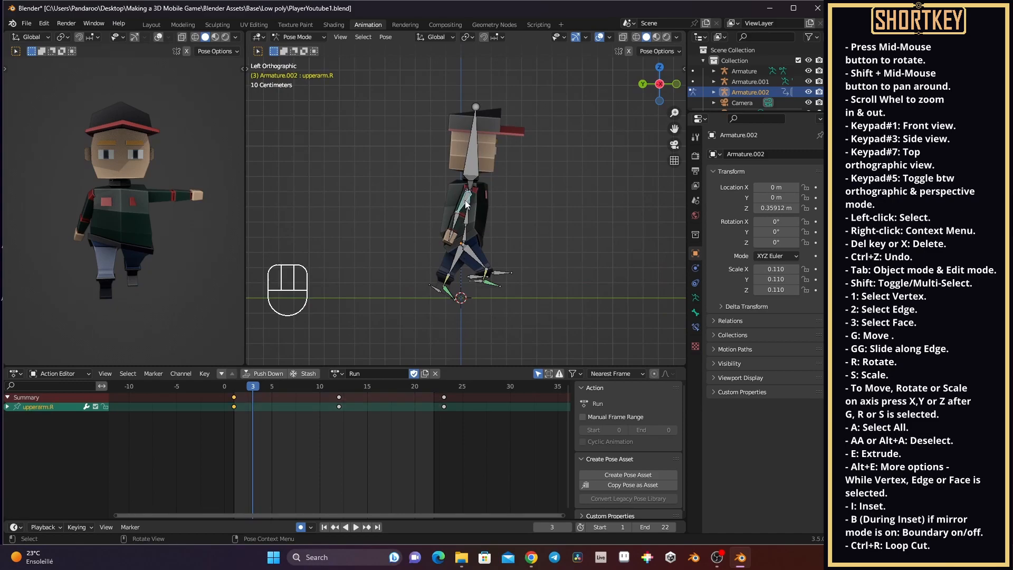
key(r)
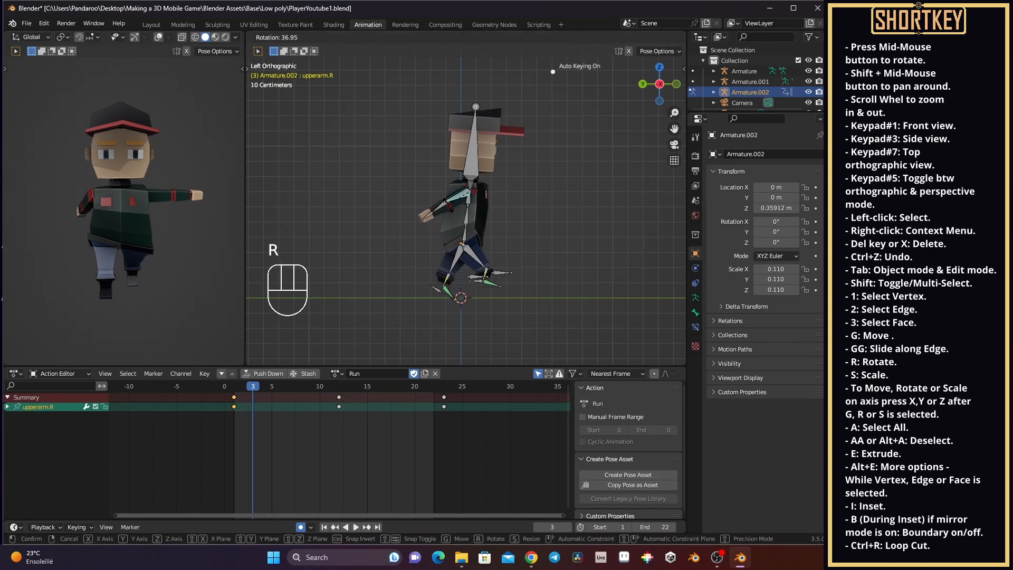
click(438, 227)
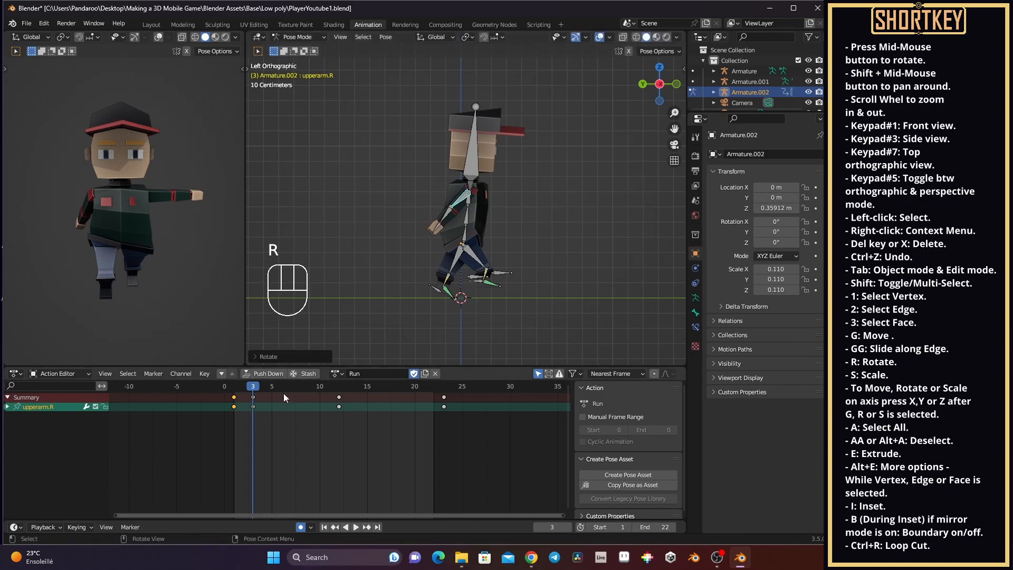
At frame 5, rotate the upperarm.R bone further backward in left orthographic view.
click(272, 388)
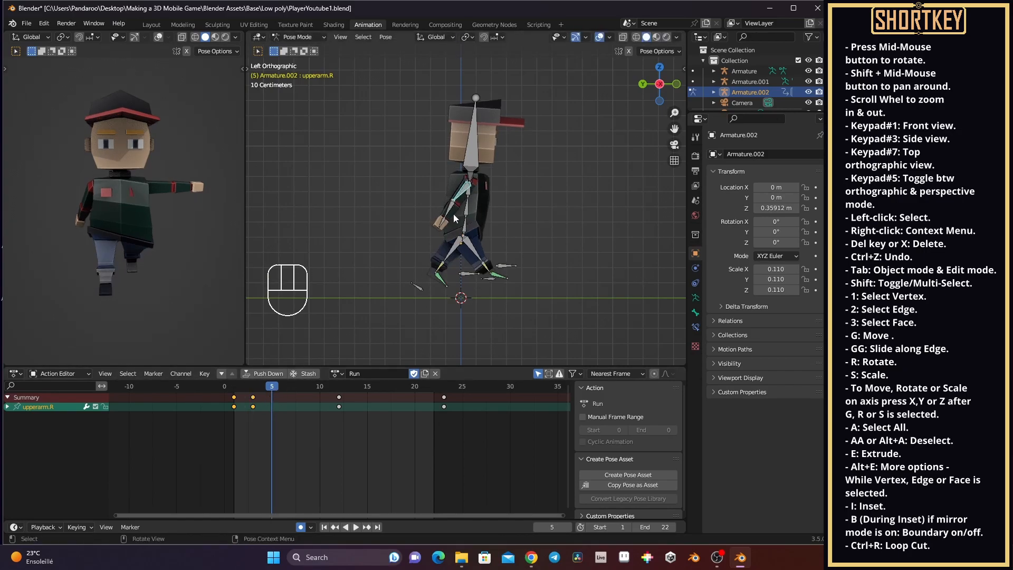
key(r)
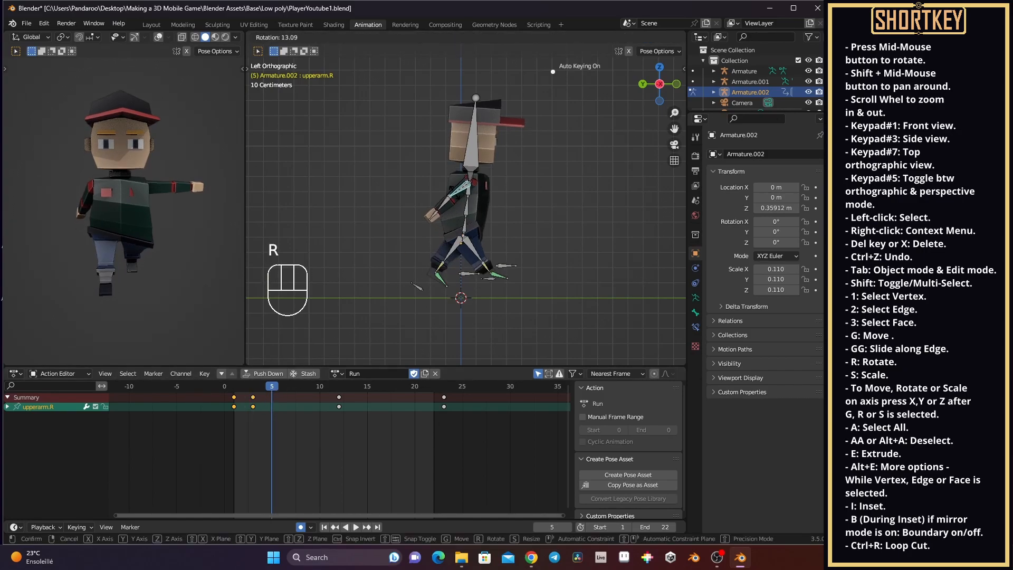
click(441, 191)
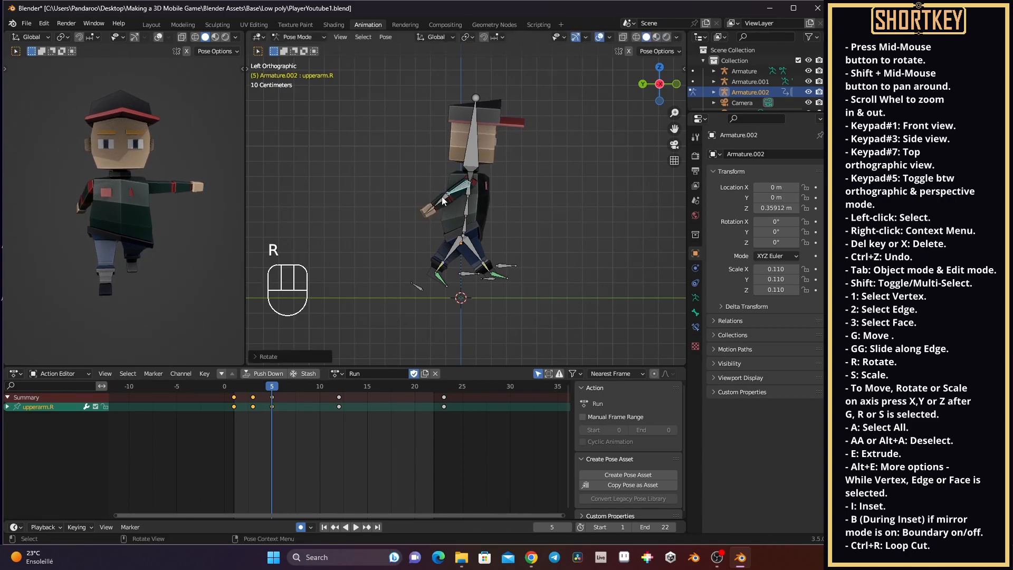
At frame 3, rotate the upperarm.L bone in front view to lower the outstretched arm beside the body.
click(255, 387)
middle_drag(529, 210, 598, 233)
click(509, 187)
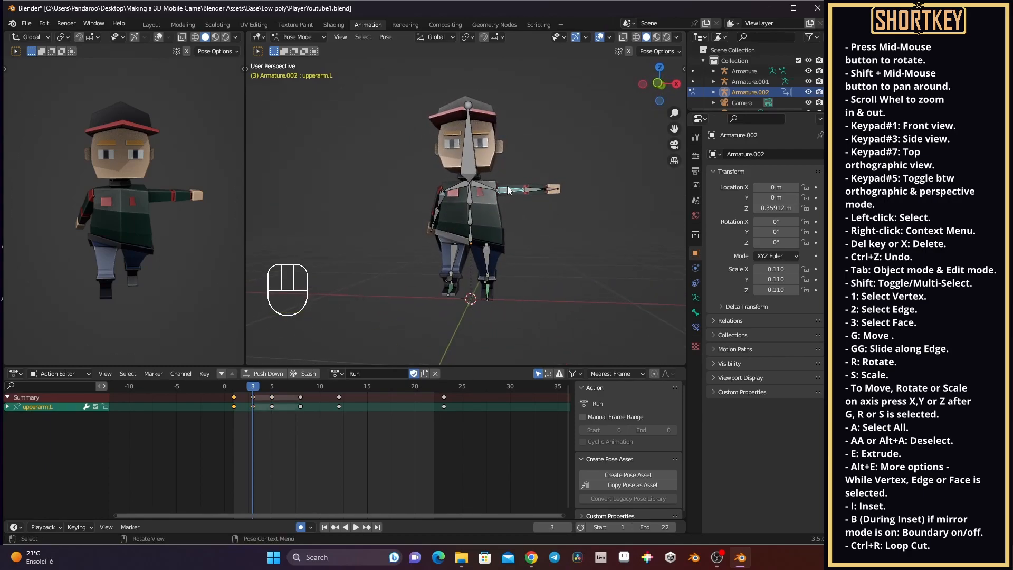
key(KP_1)
key(r)
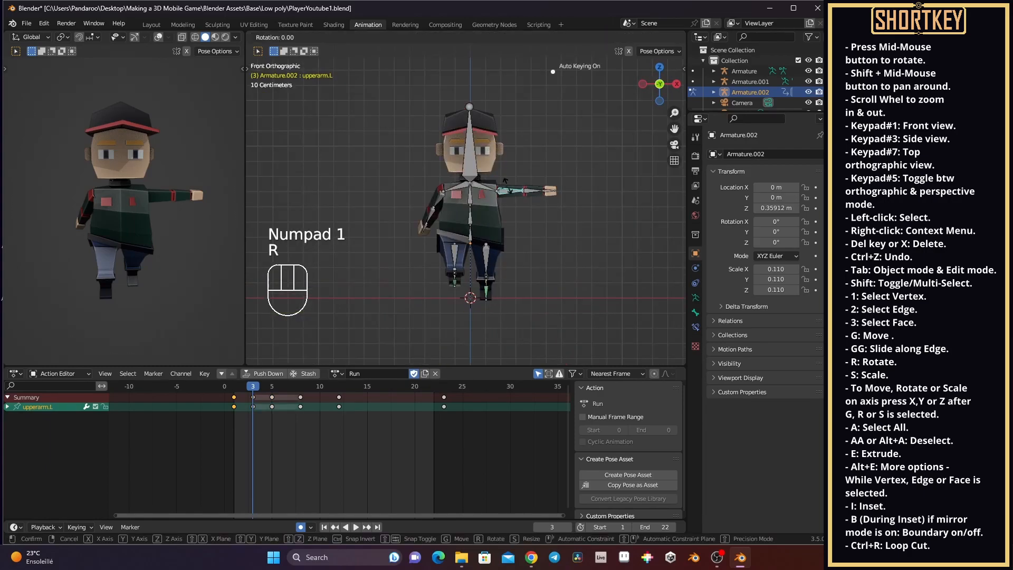
click(573, 206)
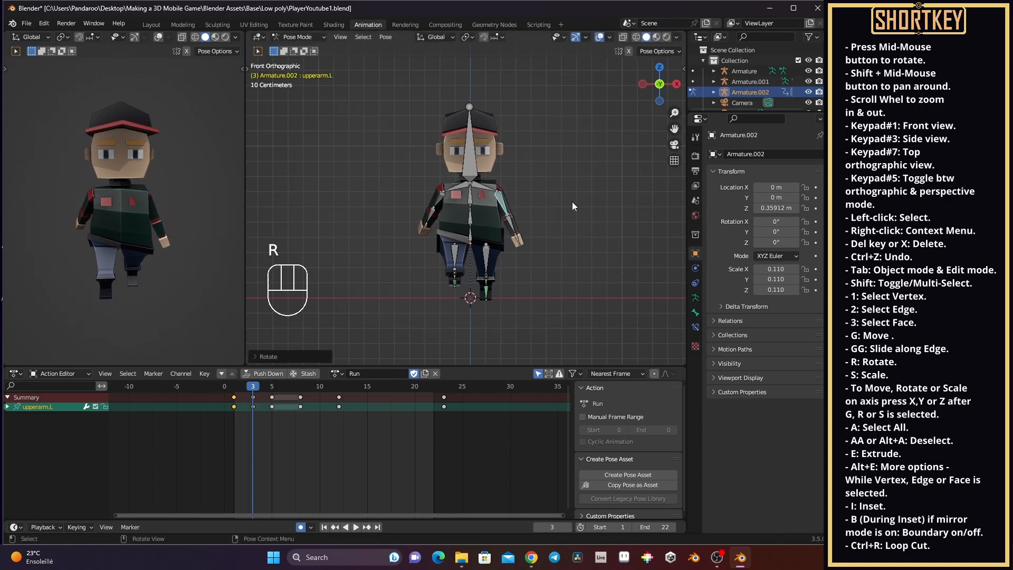
Rotate the upperarm.L bone in right orthographic view at frame 3 to swing the arm in front of the body.
middle_drag(510, 278, 534, 272)
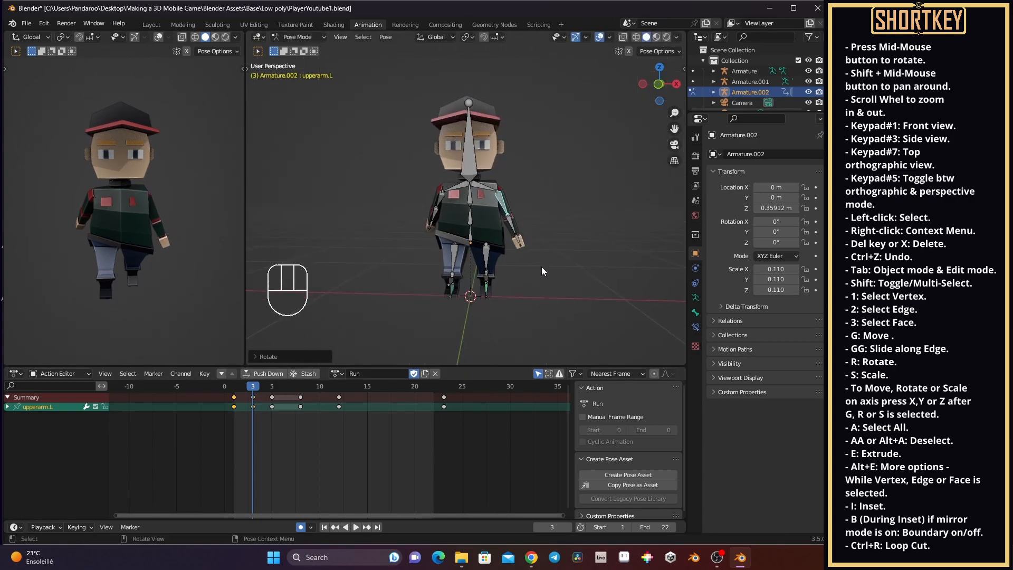
key(KP_3)
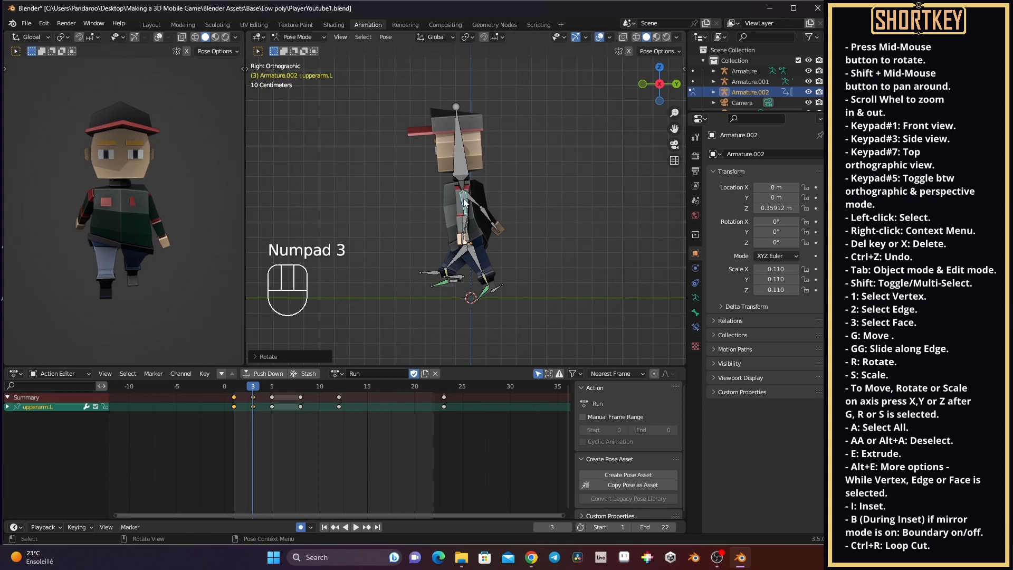
key(r)
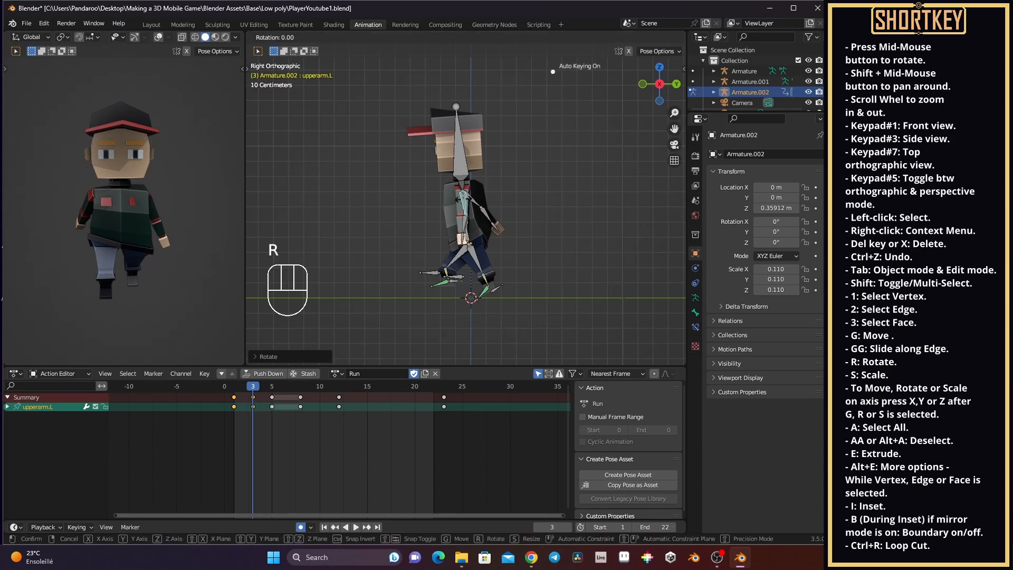
click(450, 226)
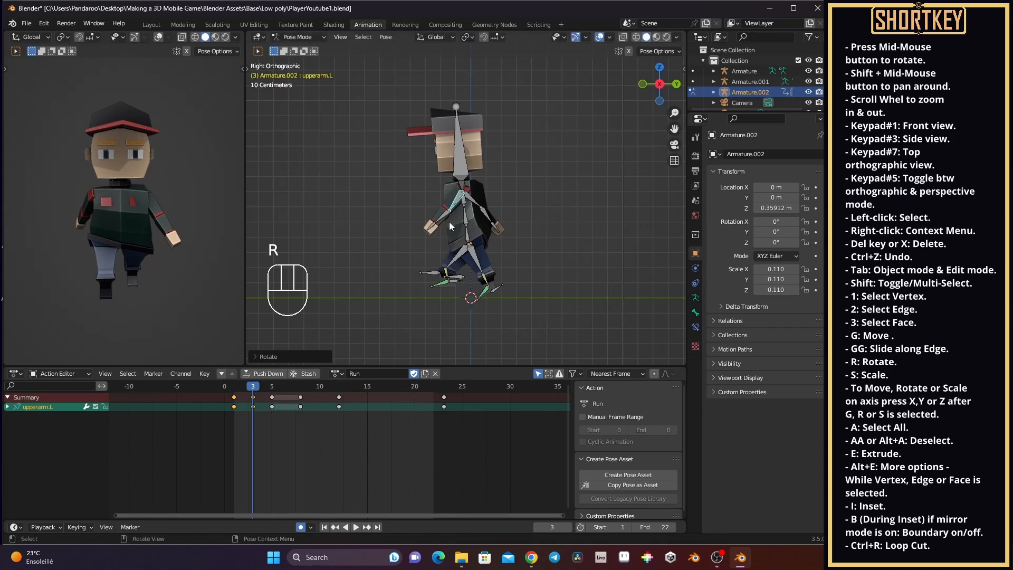
Copy the upperarm.L and forearm.L pose from frame 3 and paste it at frame 5.
click(272, 385)
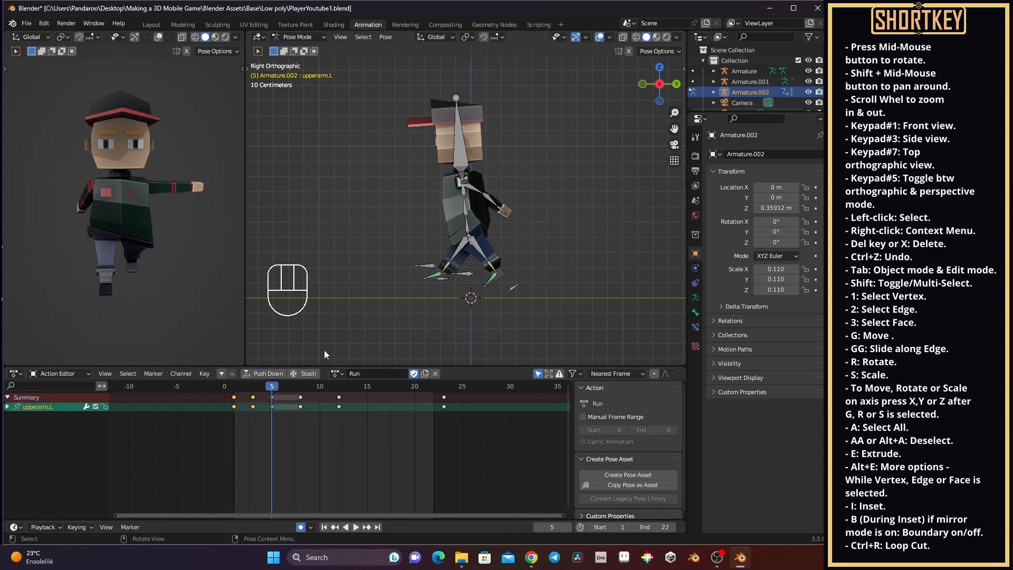
click(254, 387)
middle_drag(377, 274, 521, 212)
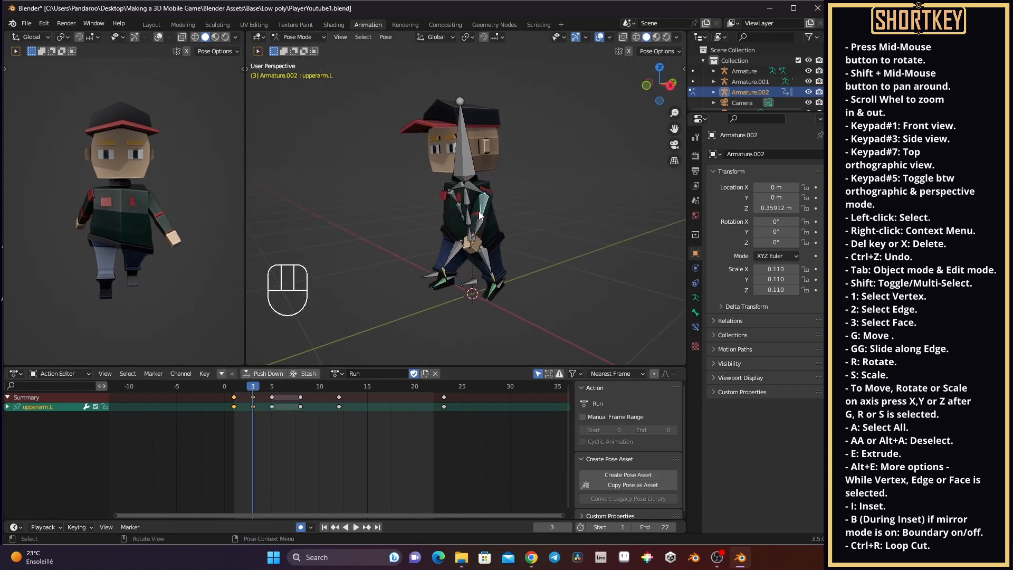
shift+click(481, 230)
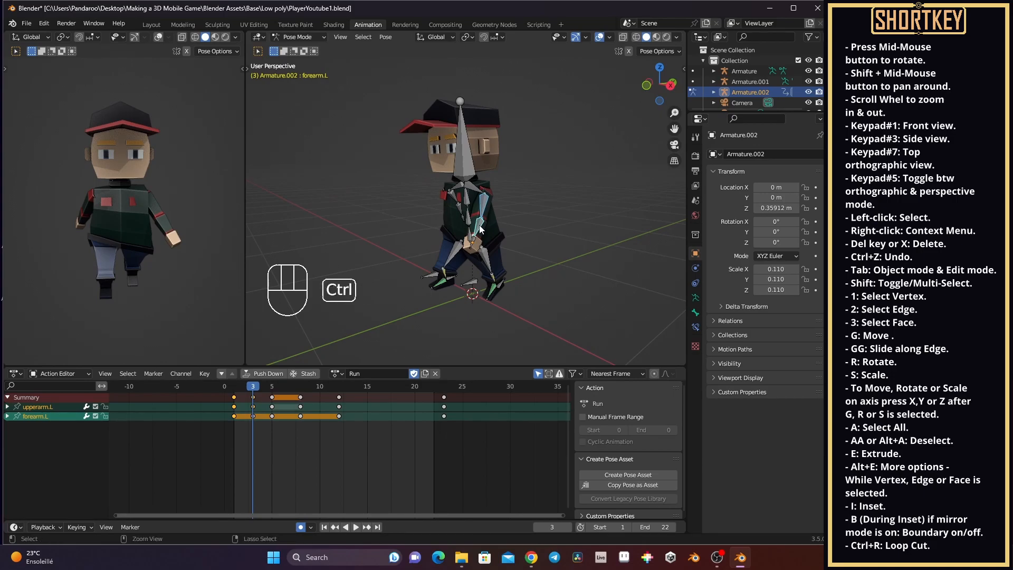
key(ctrl+c)
click(273, 386)
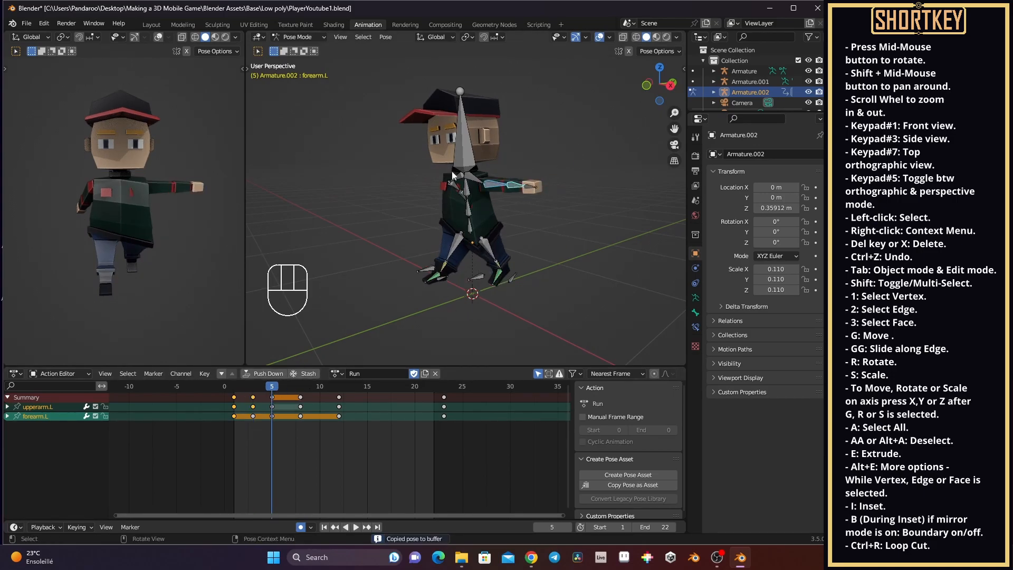
key(ctrl+v)
At frame 5, rotate the upperarm.L bone further forward in right orthographic view.
middle_drag(507, 237, 482, 237)
key(KP_3)
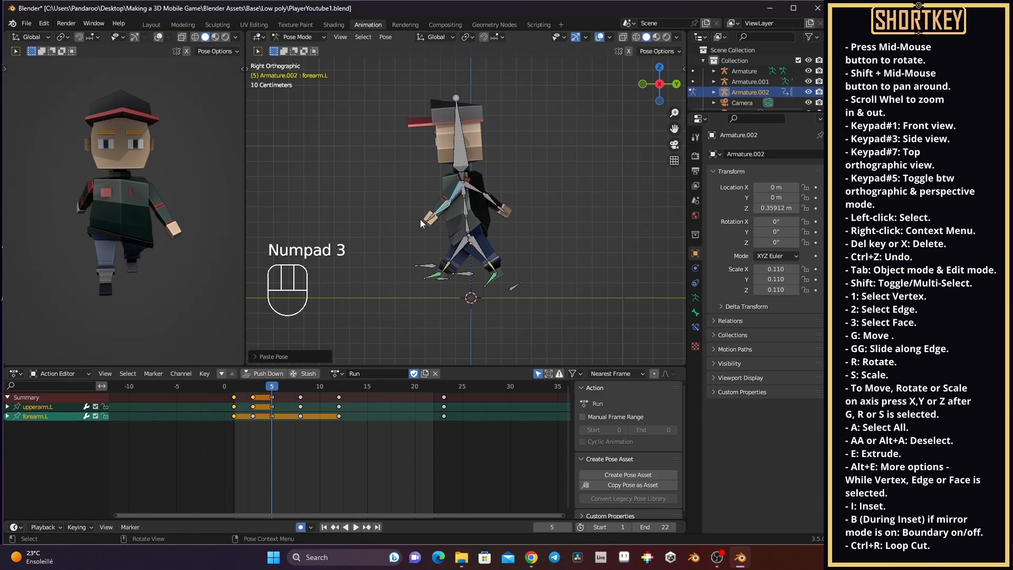
click(459, 193)
key(r)
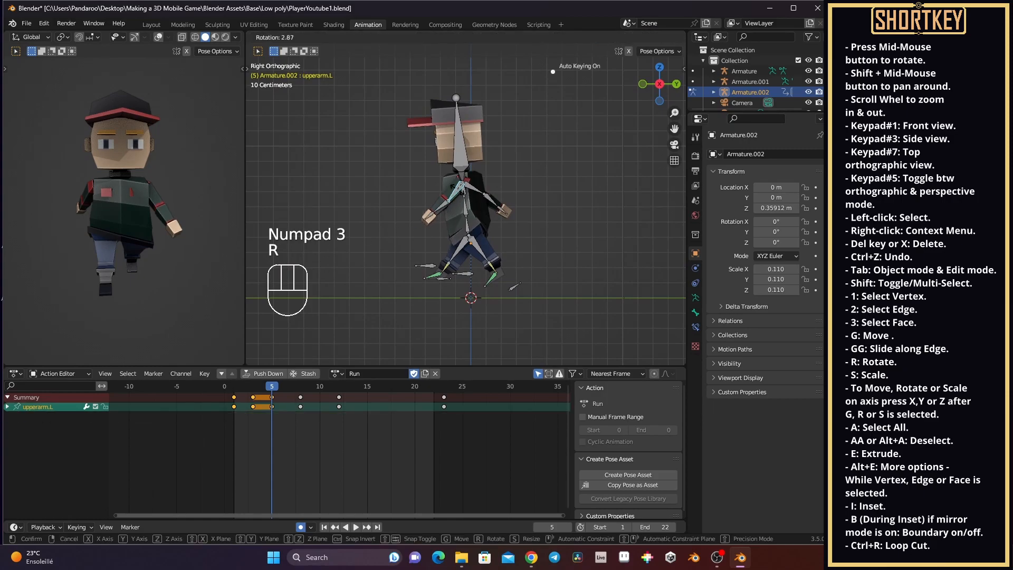
click(442, 218)
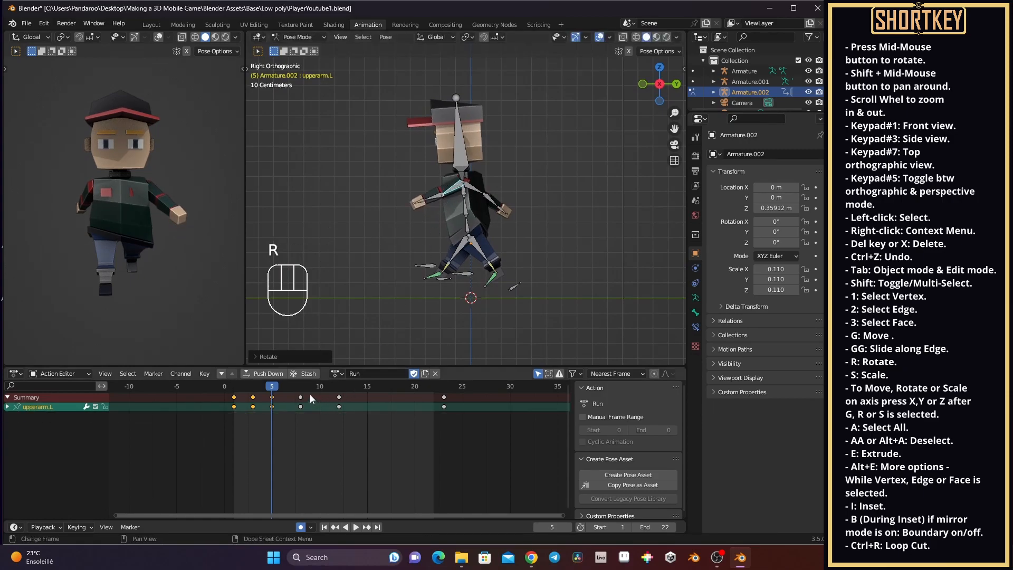
Paste the copied left arm pose at frame 8 and rotate the upperarm.L bone back closer to the body.
click(299, 385)
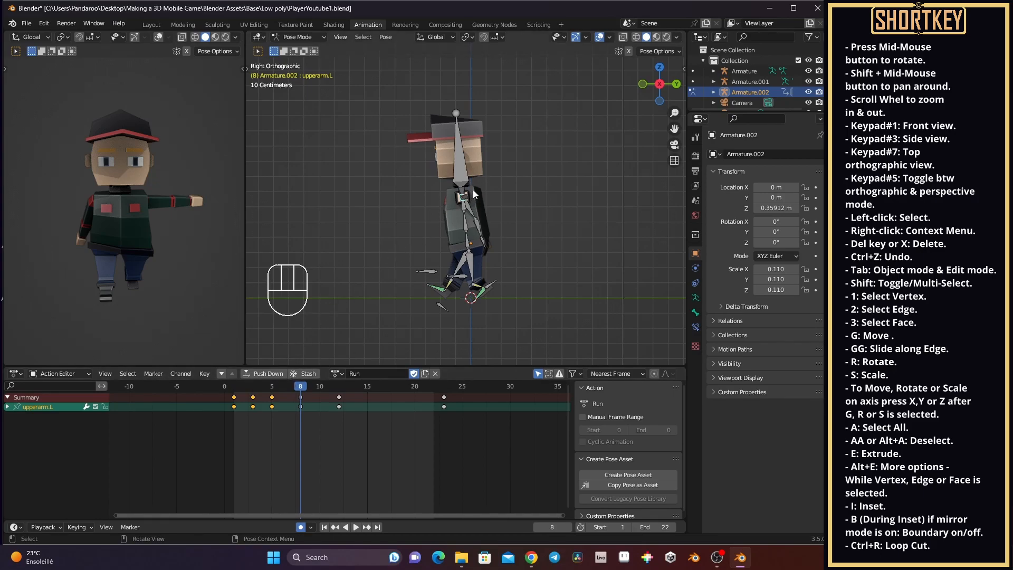
key(ctrl+v)
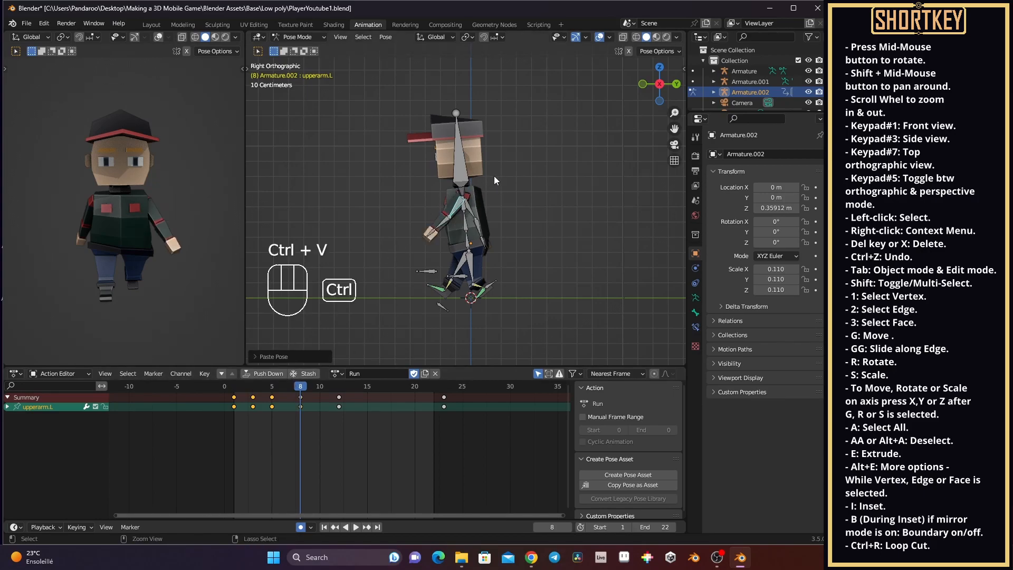
click(455, 207)
key(r)
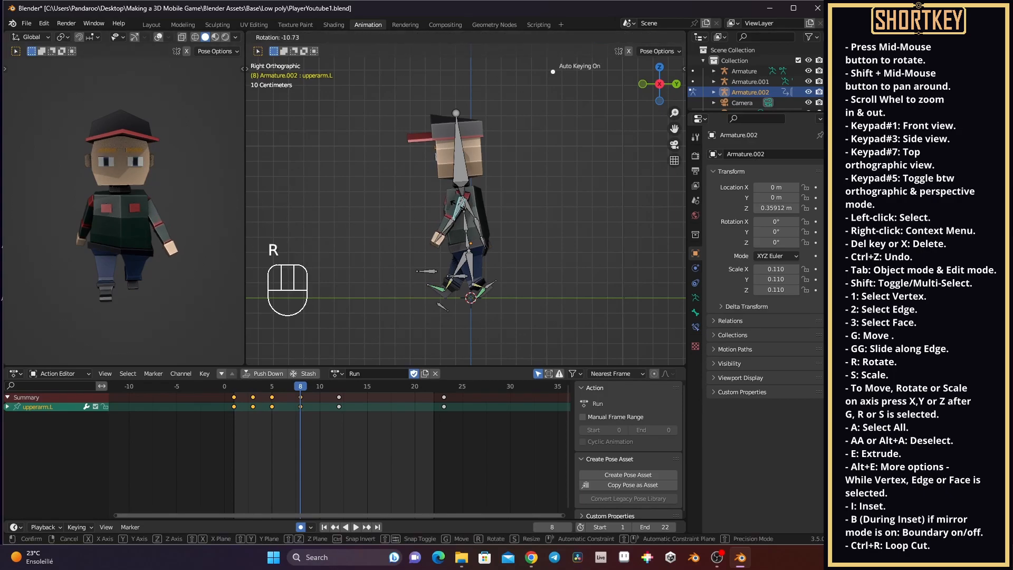
click(411, 233)
At frame 8, rotate the upperarm.R bone in left orthographic view to bring the rear arm closer to the body.
middle_drag(412, 233, 631, 230)
click(466, 209)
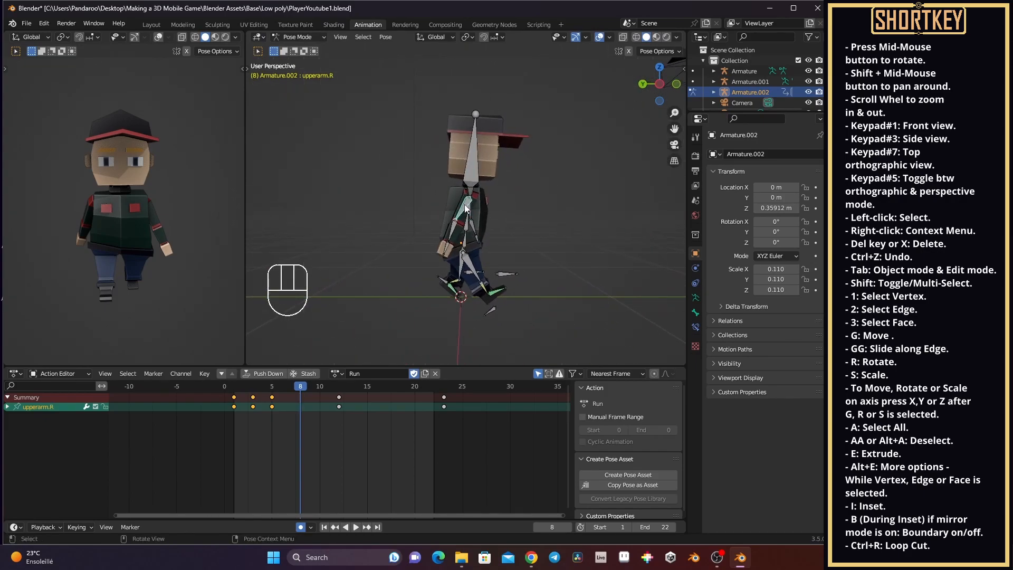
click(659, 85)
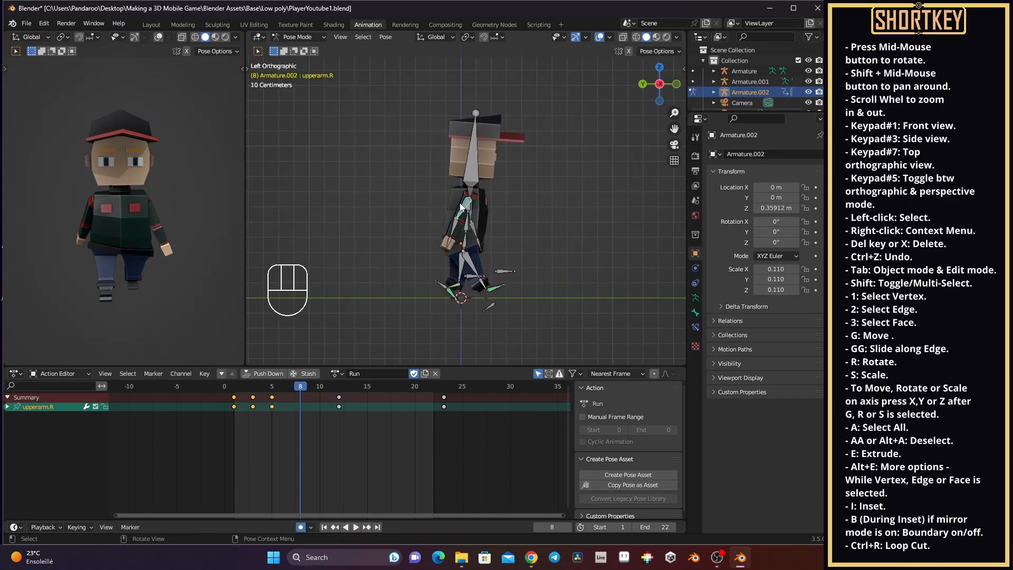
key(r)
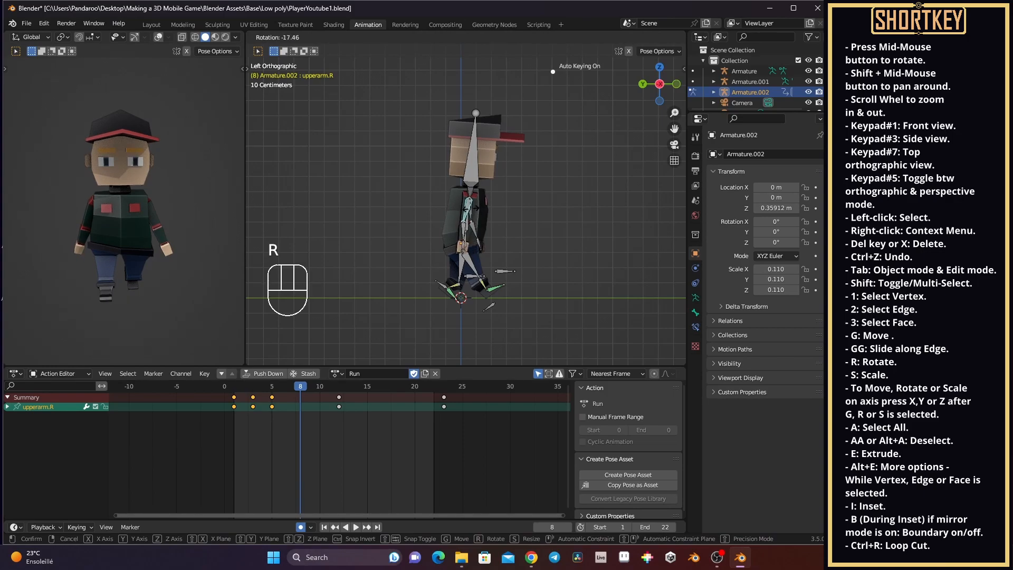
click(464, 217)
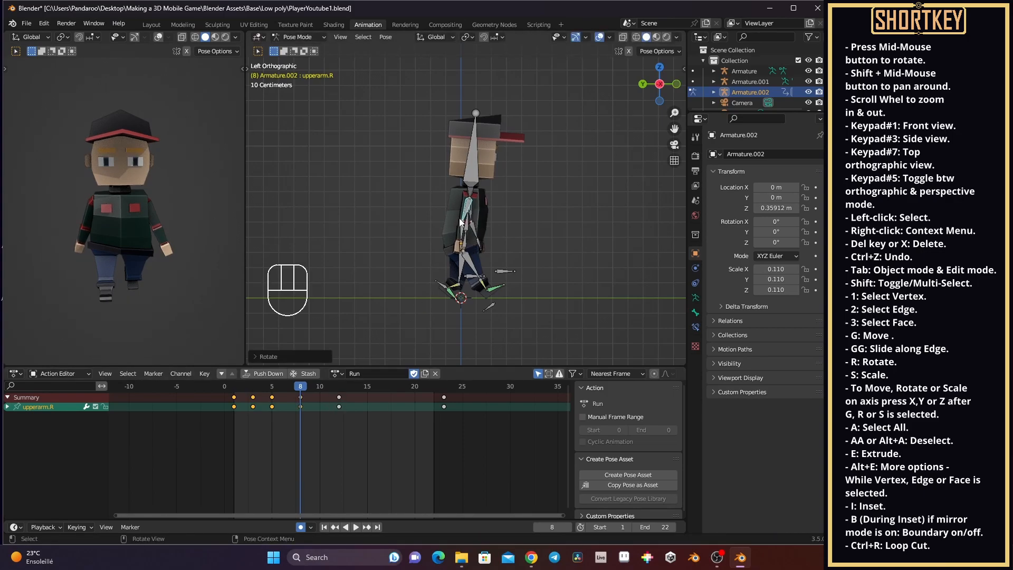
Copy the upper arm and forearm keyframes of both arms from frames 1 to 12 and paste them flipped at frame 12.
shift+click(466, 233)
mouse_move(518, 226)
middle_down()
mouse_move(465, 229)
mouse_move(517, 215)
middle_up()
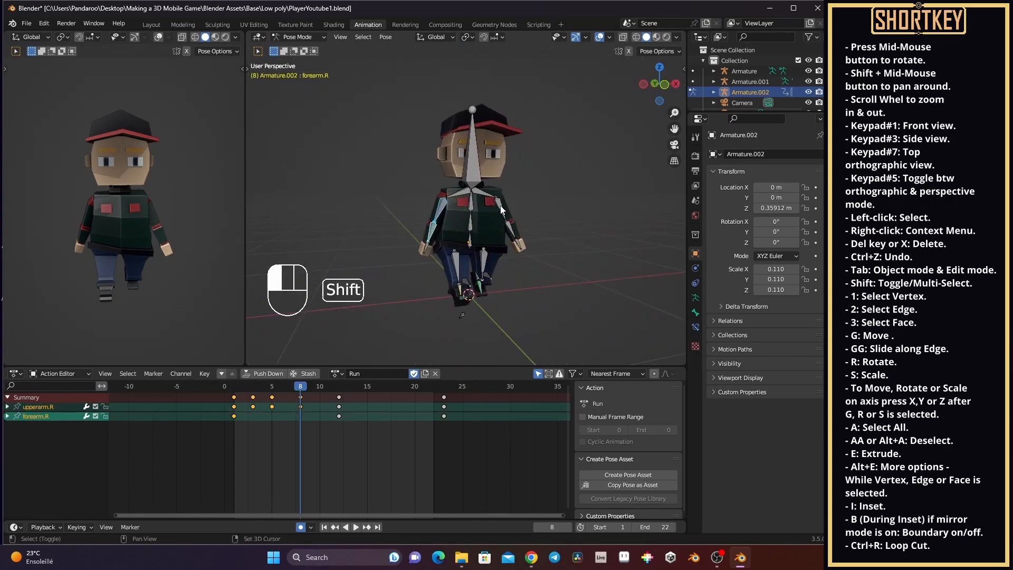
shift+click(506, 222)
shift+click(511, 230)
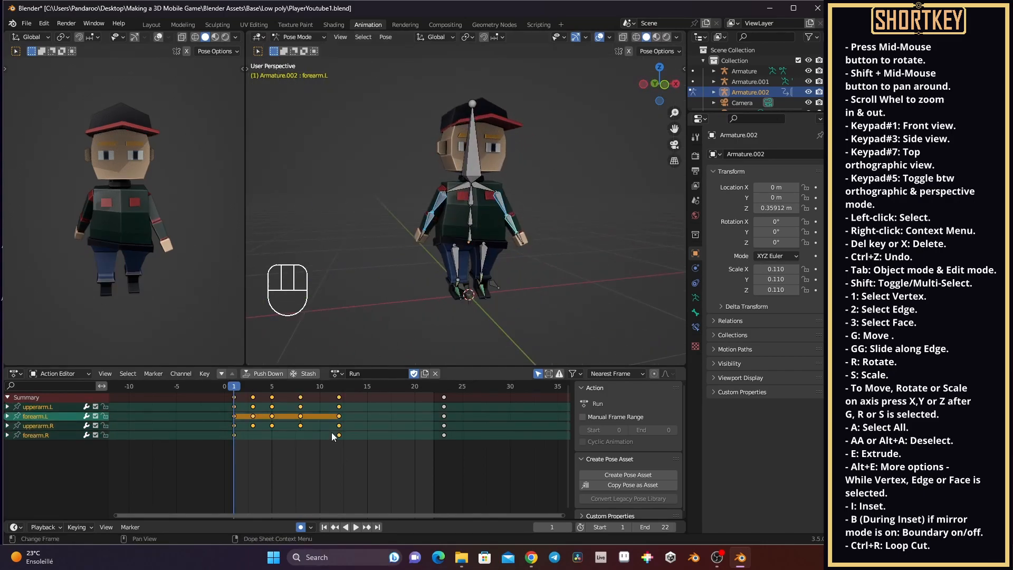
key(ctrl+c)
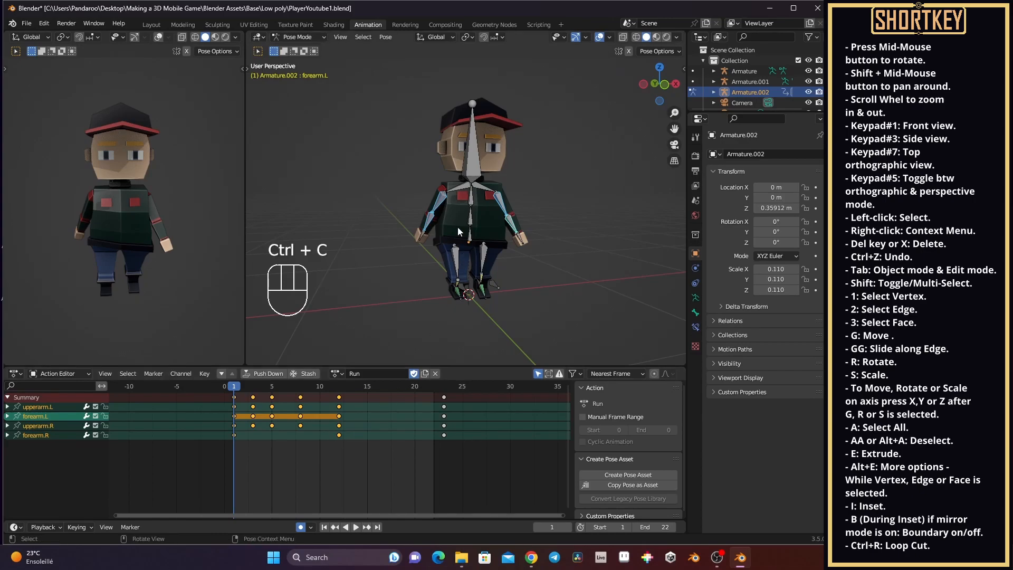
click(340, 386)
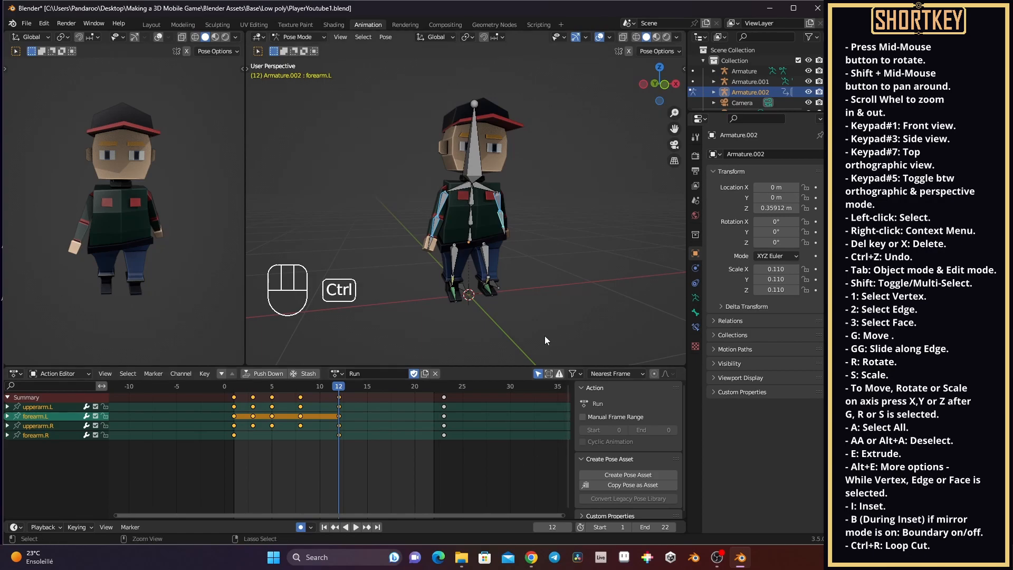
key(ctrl+shift+v)
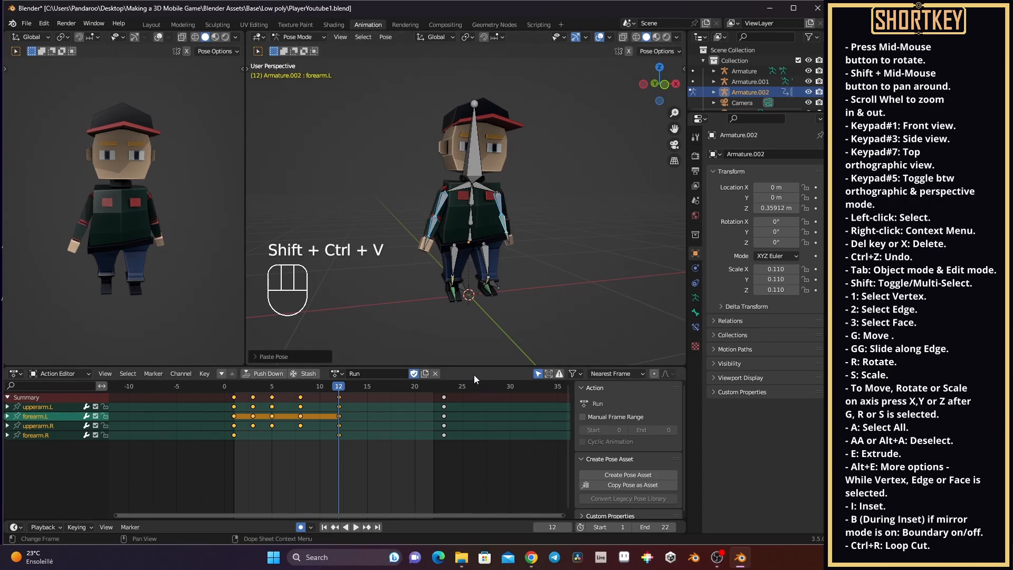
key(ctrl+z)
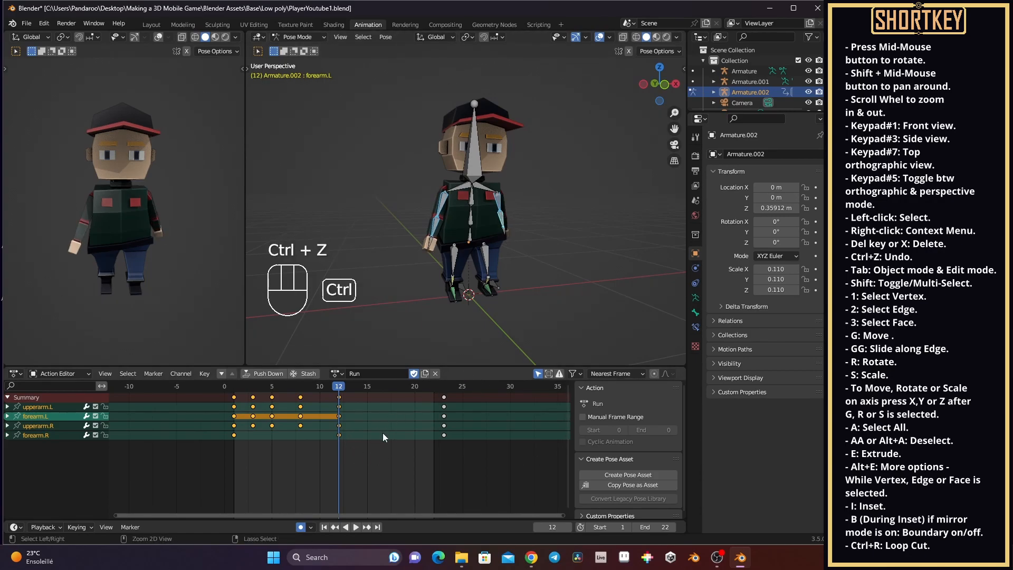
key(ctrl+shift+v)
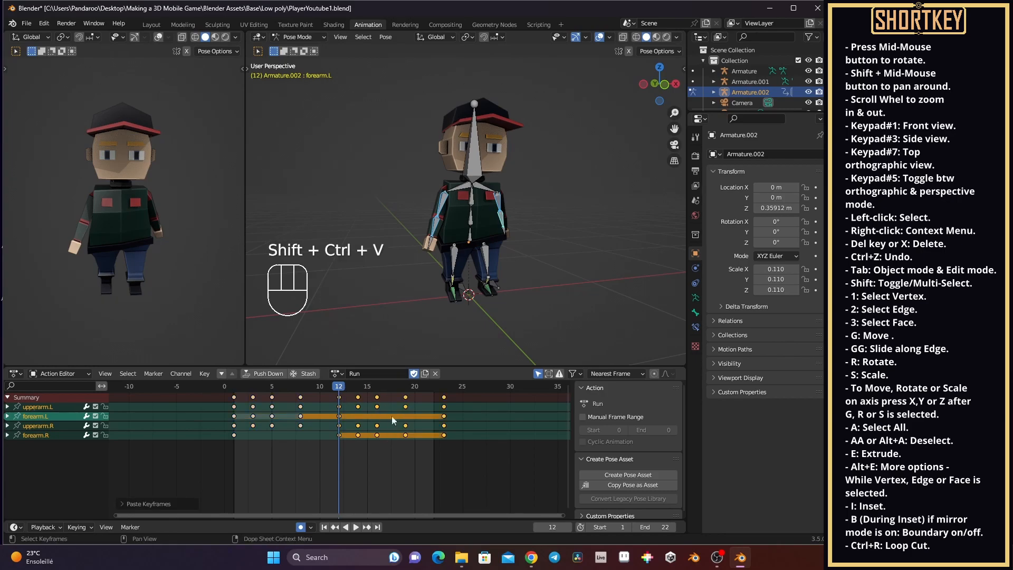
Play the Run action from frame 1 to check the arm swings.
drag(338, 388, 232, 388)
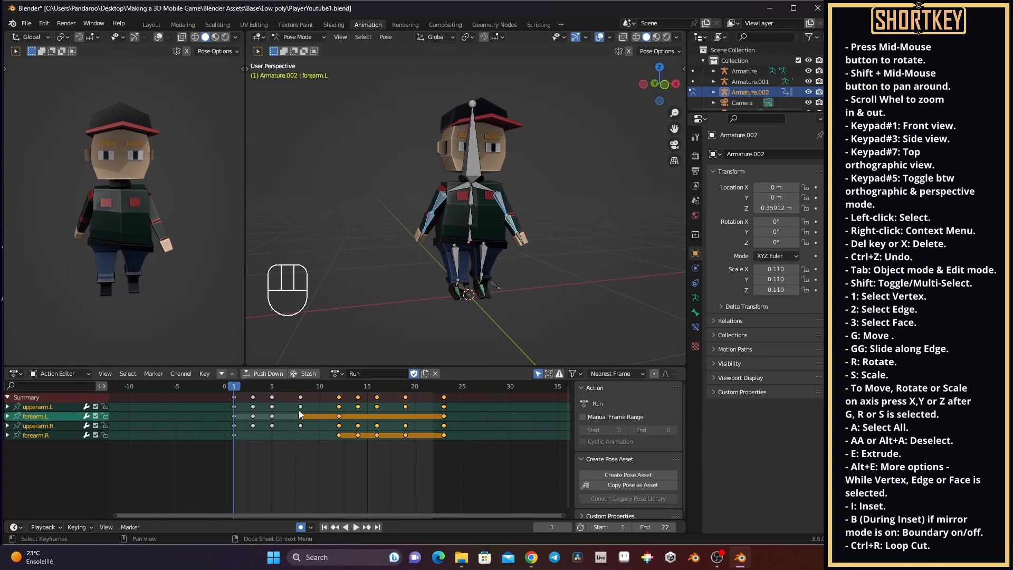
key(space)
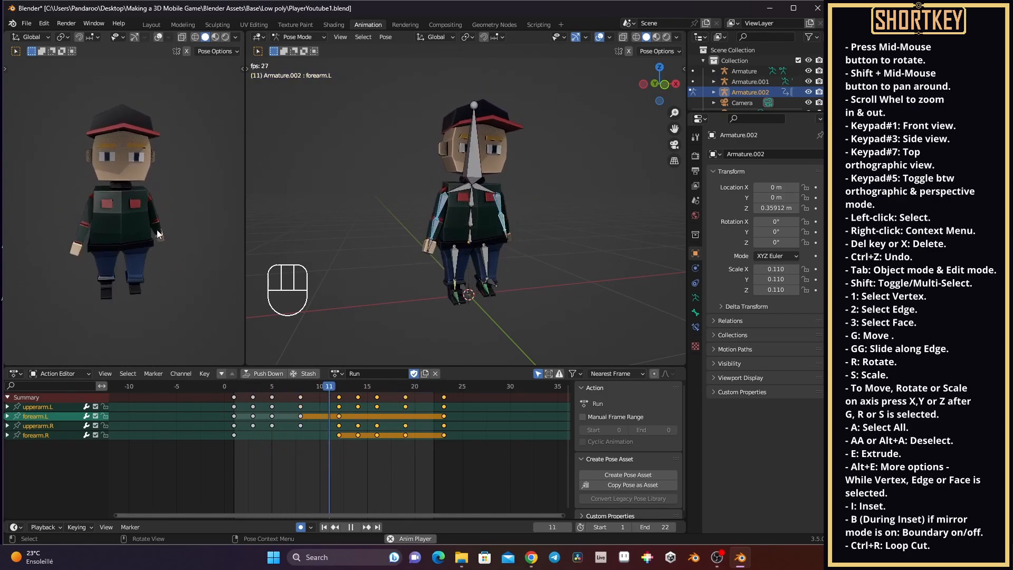
key(space)
Copy both arms' keyframes from frame 1 and paste them at frame 23 to close the run loop.
click(432, 400)
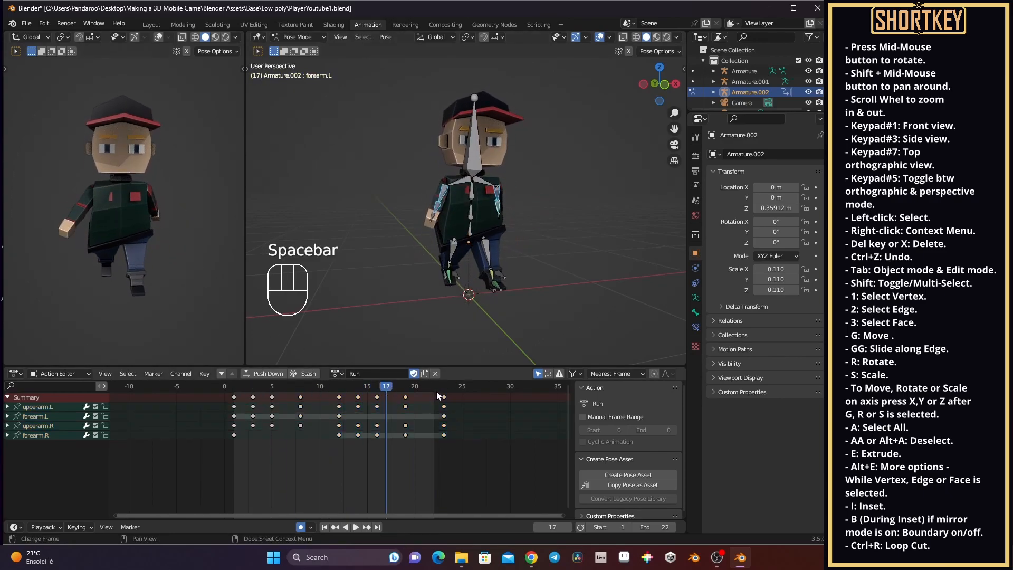
click(437, 392)
drag(436, 390, 442, 401)
click(445, 397)
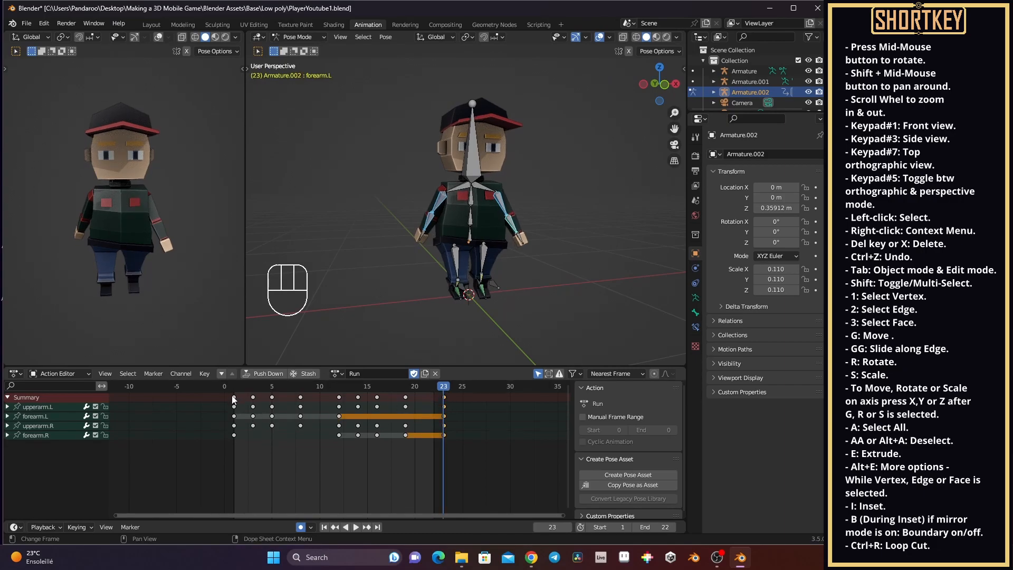
drag(223, 394, 239, 469)
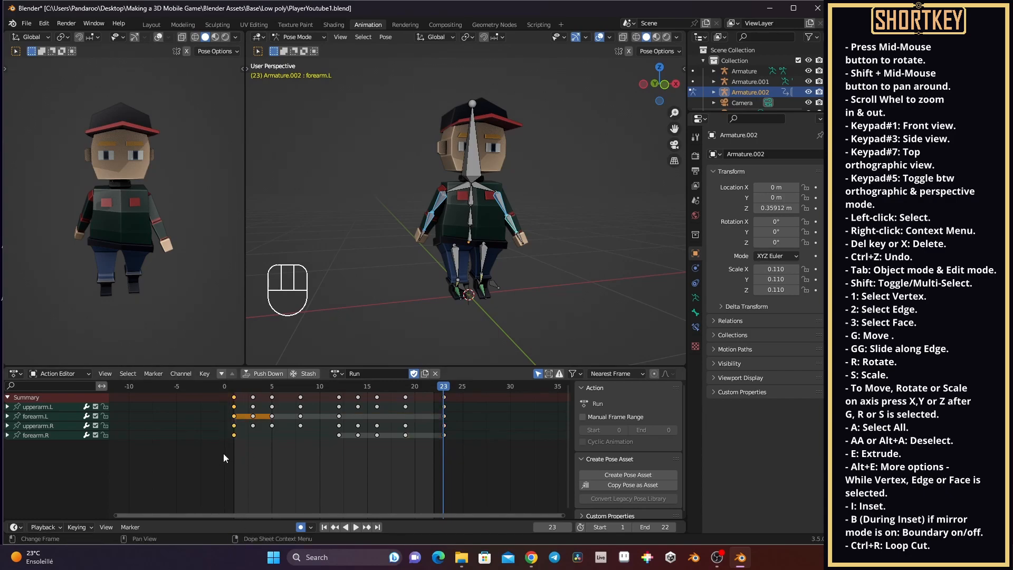
key(ctrl+c)
click(445, 397)
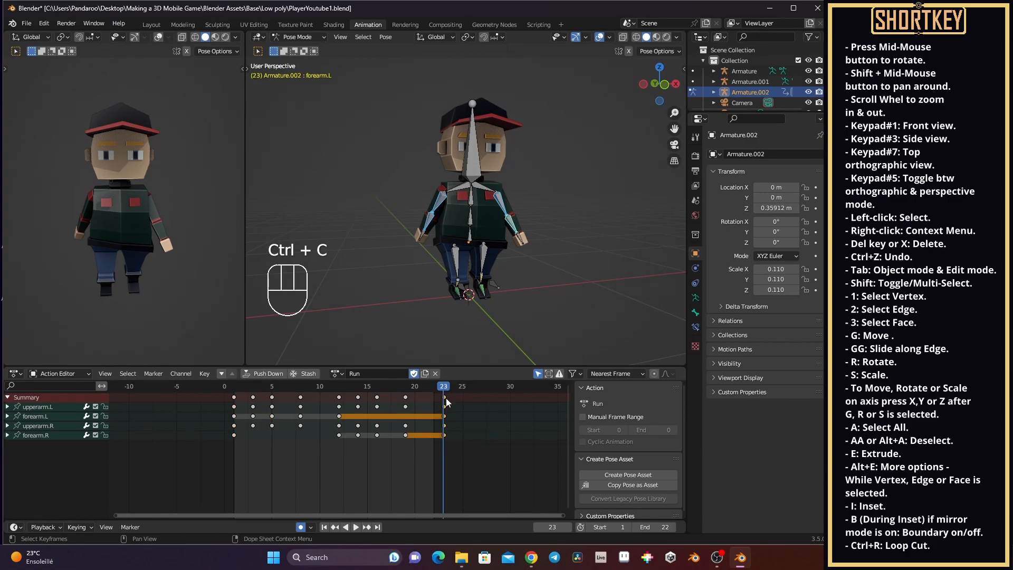
key(ctrl+v)
Play the looping Run action and examine the arm motion from an angled side view.
key(space)
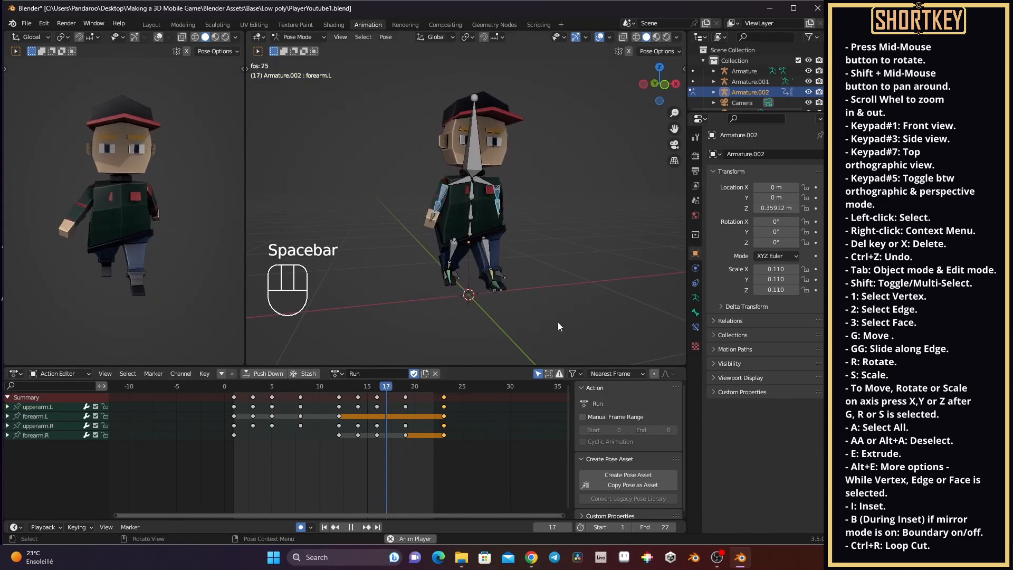
middle_drag(153, 219, 84, 207)
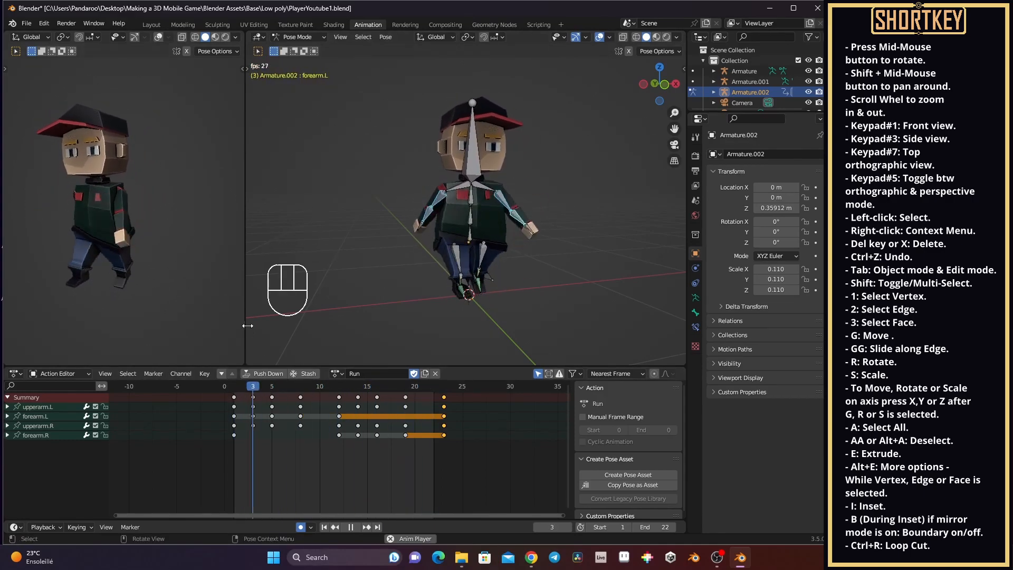
key(space)
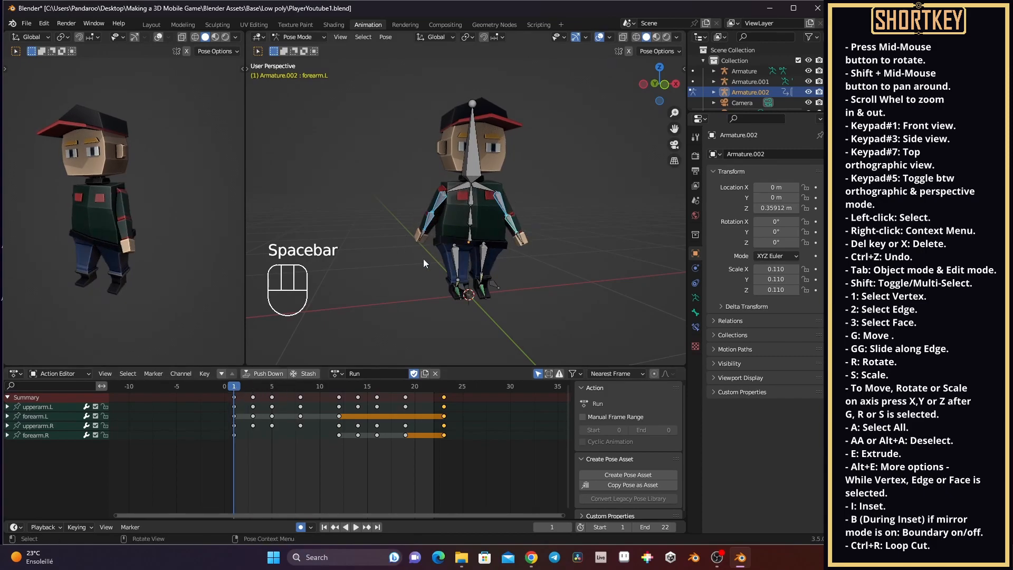
Go to frame 3 and select the forearm.R bone, viewing the character from its right side.
click(251, 386)
middle_drag(372, 278, 432, 267)
click(433, 224)
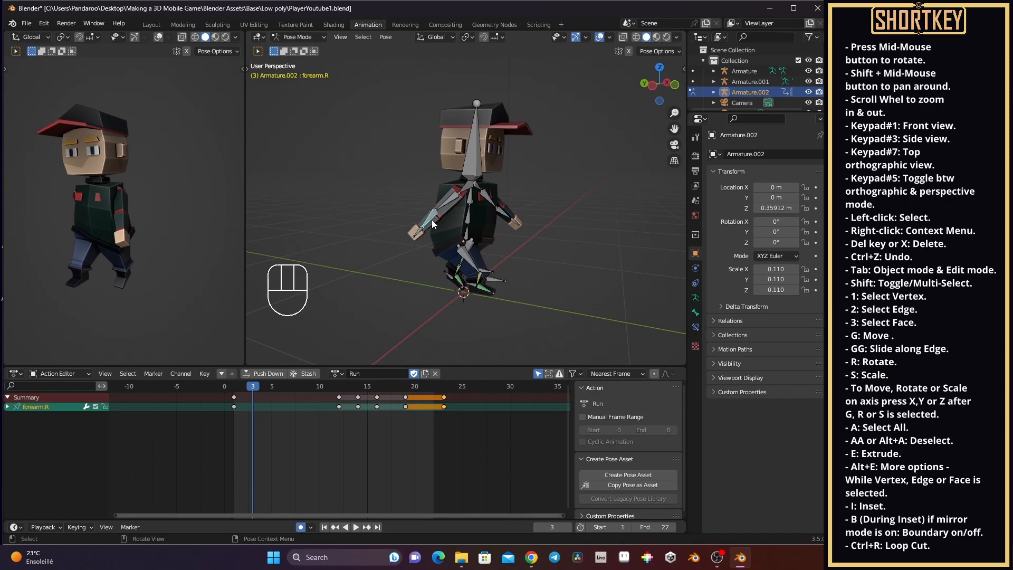
middle_drag(449, 213, 484, 211)
key(r)
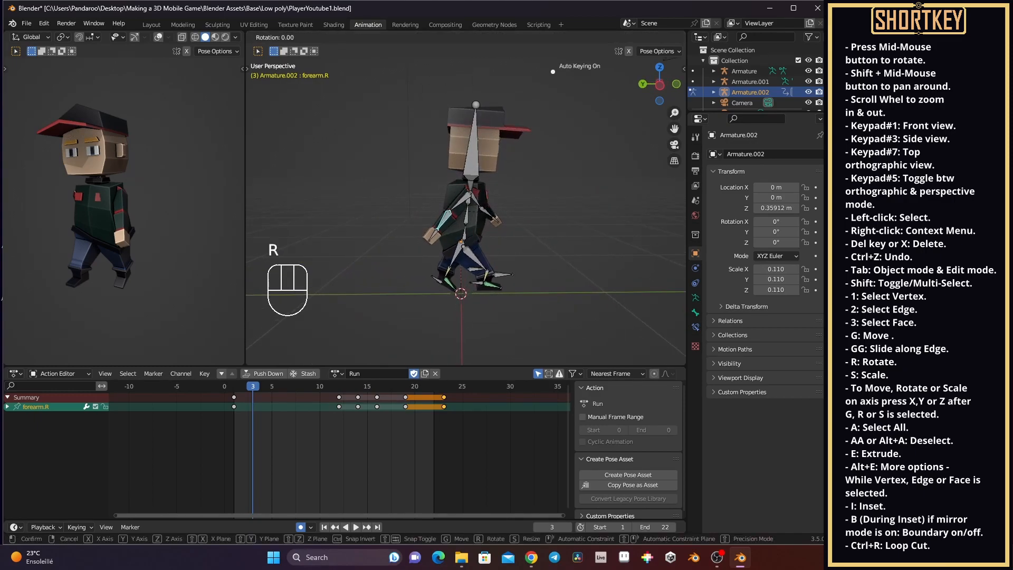
key(y)
key(ctrl+z)
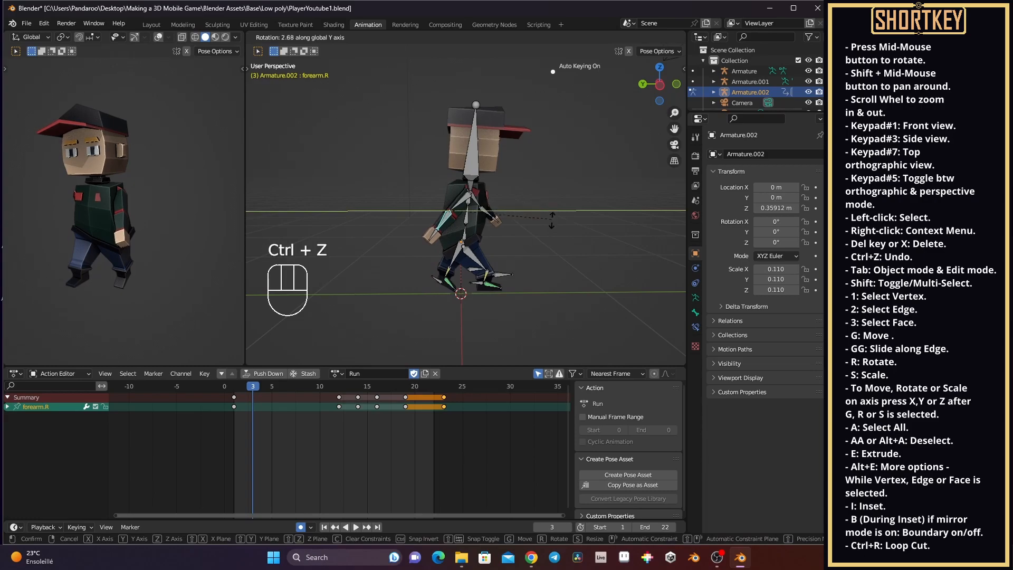
click(544, 226)
key(ctrl+z)
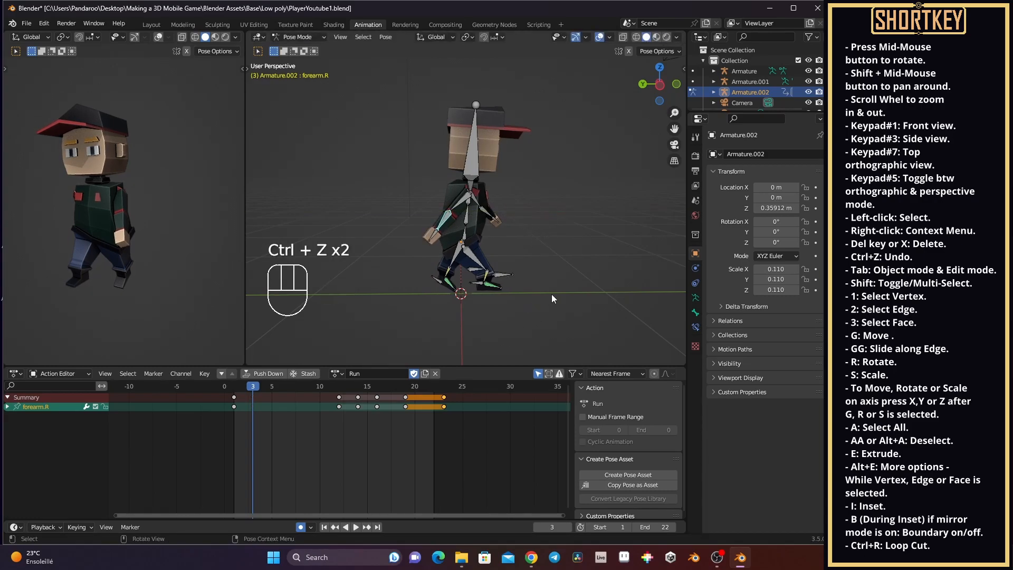
At frame 3, rotate forearm.R slightly forward toward the body and bend forearm.L further upward, each from its own side view.
click(660, 86)
key(r)
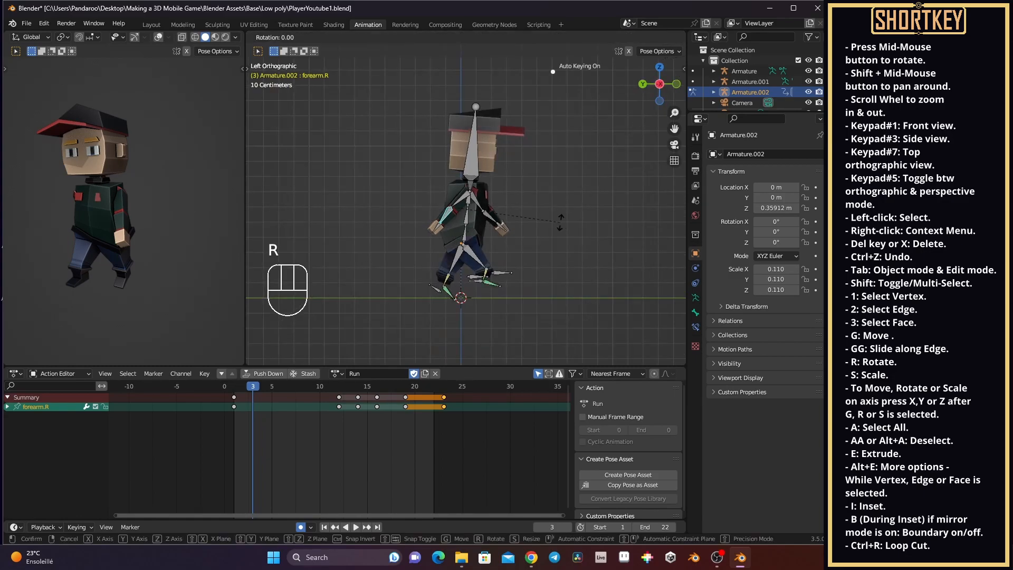
click(559, 198)
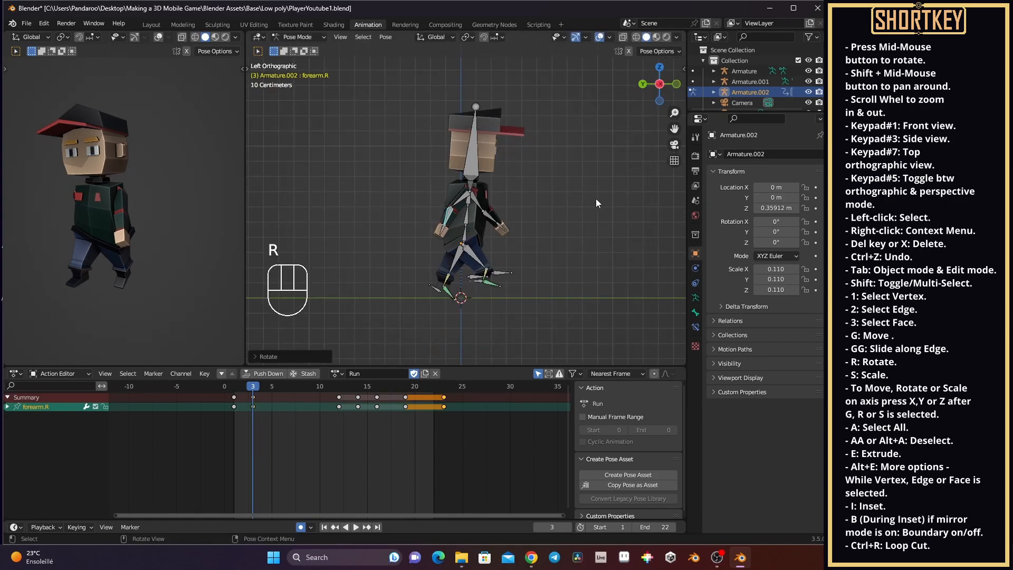
key(KP_3)
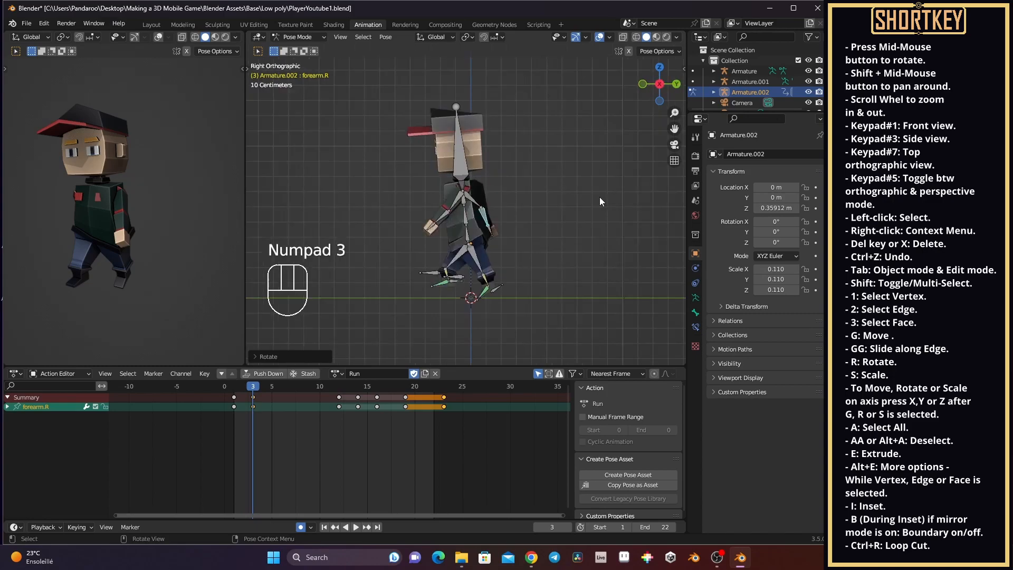
click(442, 220)
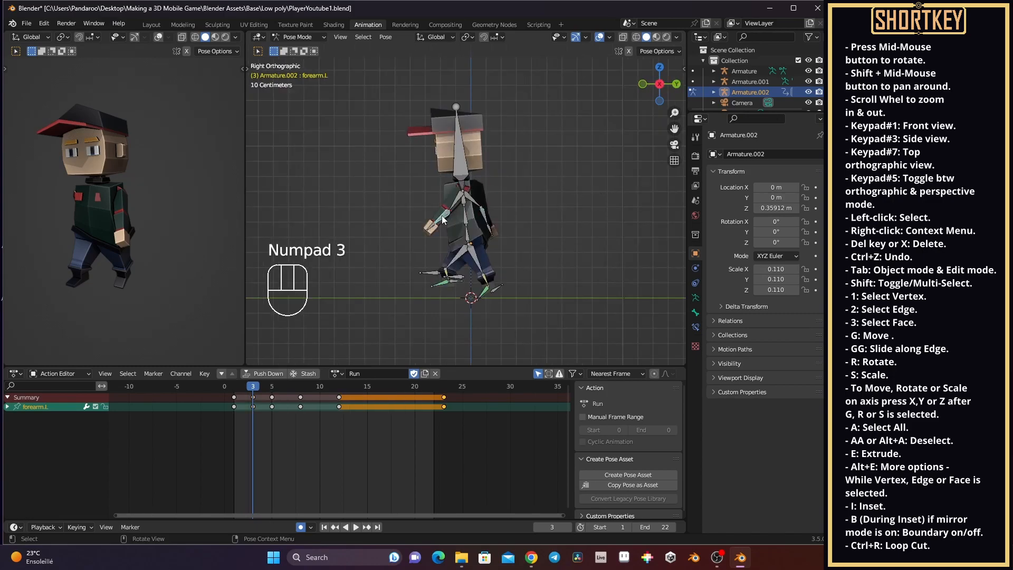
key(r)
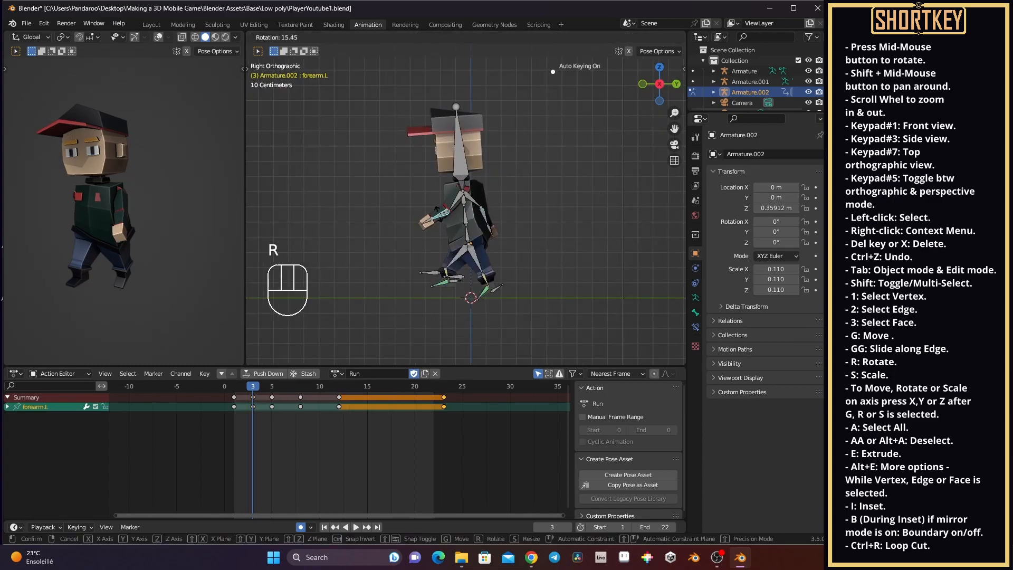
click(330, 361)
At frame 5, raise forearm.L to about horizontal and rotate forearm.R toward the body, and go to frame 8.
click(271, 388)
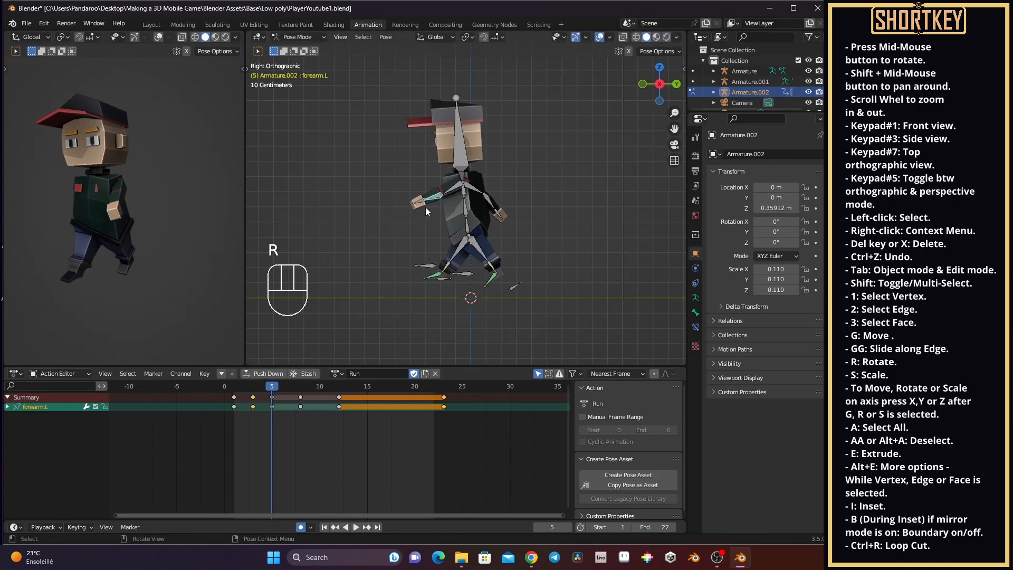
key(r)
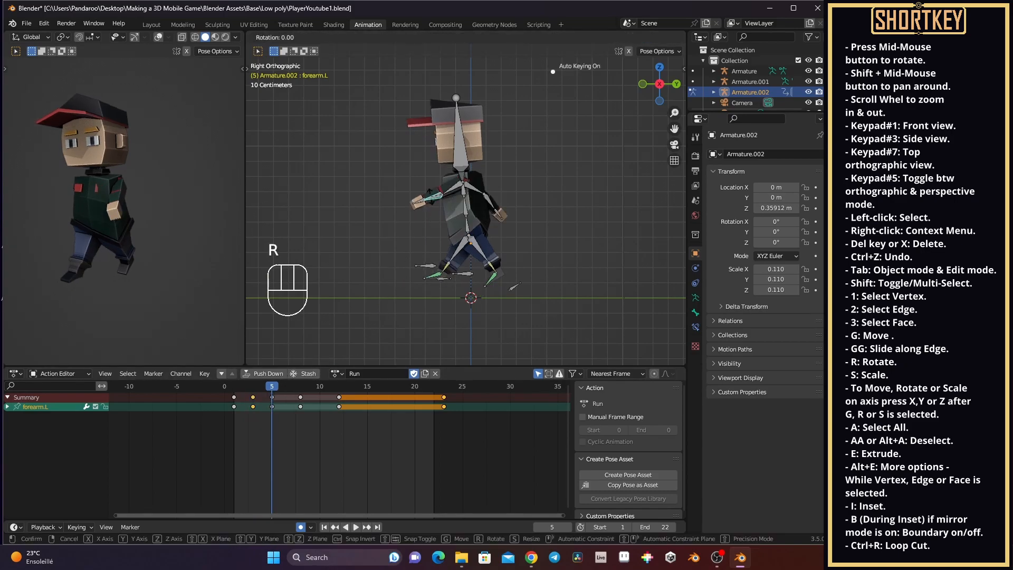
click(492, 207)
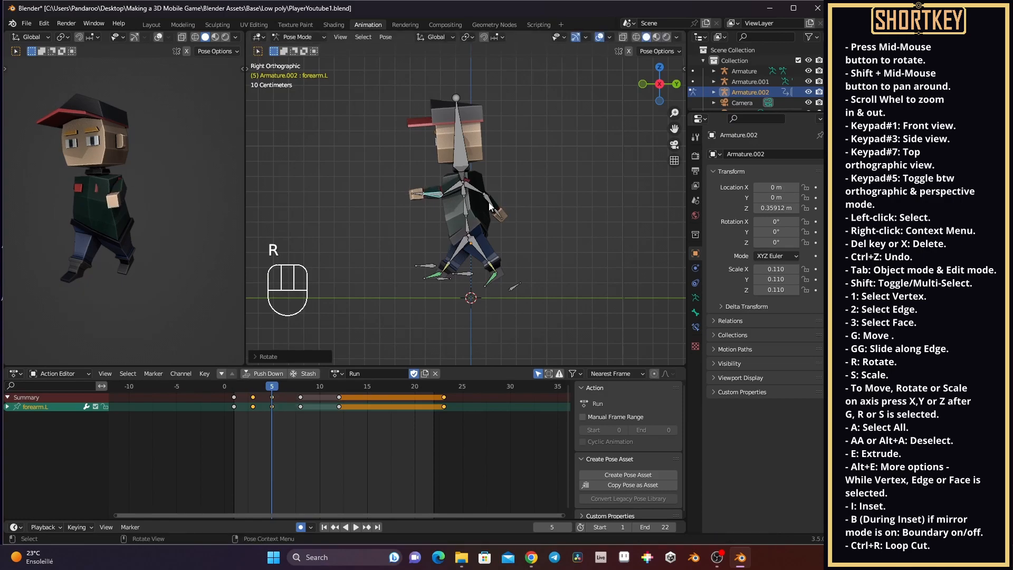
click(490, 202)
key(r)
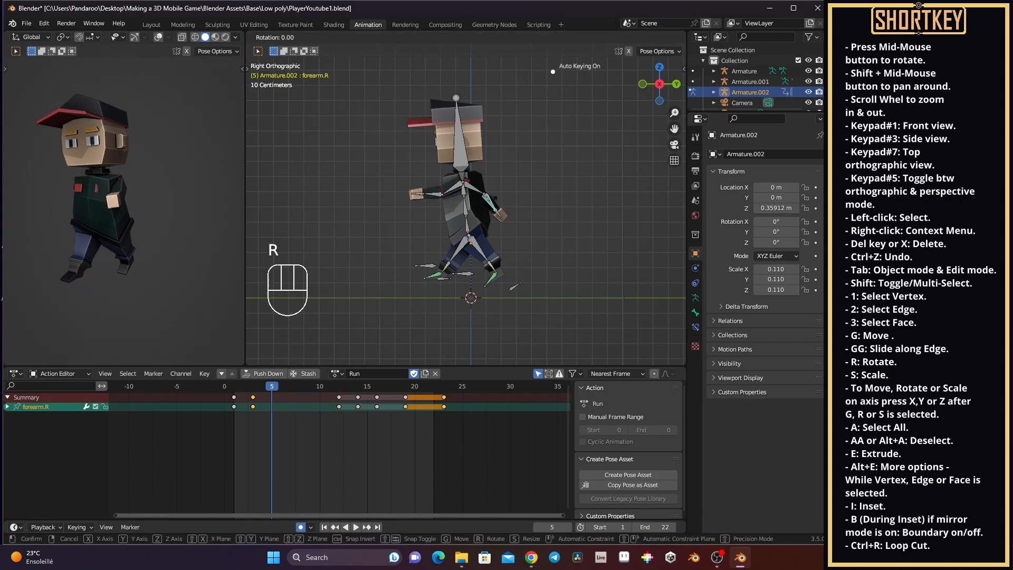
click(493, 201)
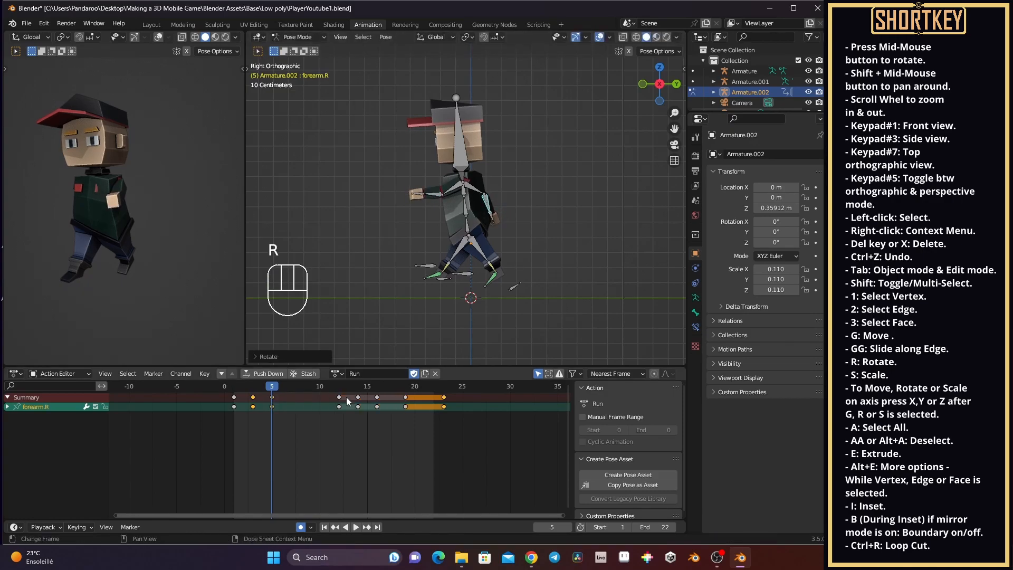
drag(290, 388, 298, 385)
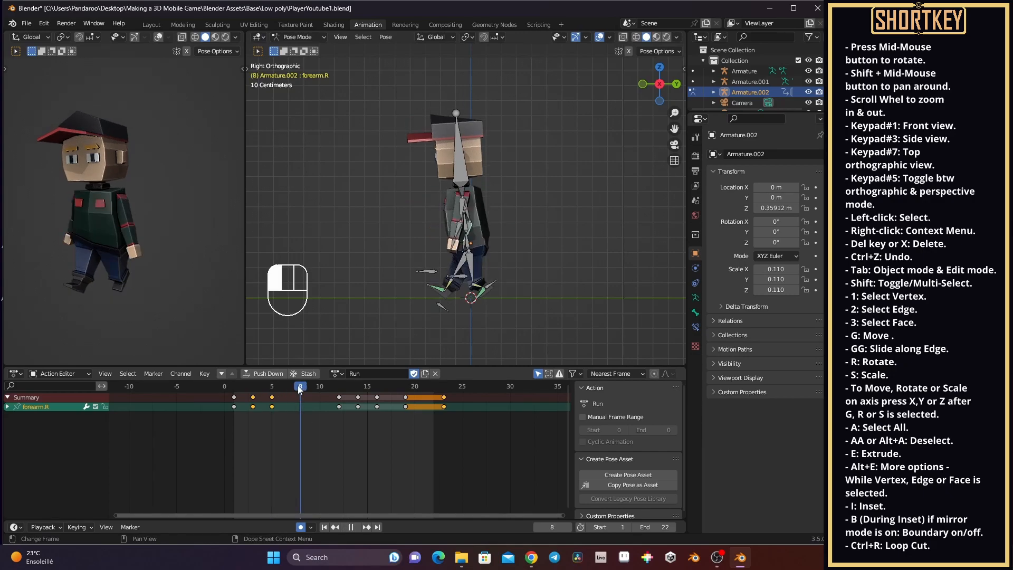
Try rotating hand.L and hand.R at frame 8 from an angled front view, and undo both rotations.
middle_drag(462, 220, 556, 236)
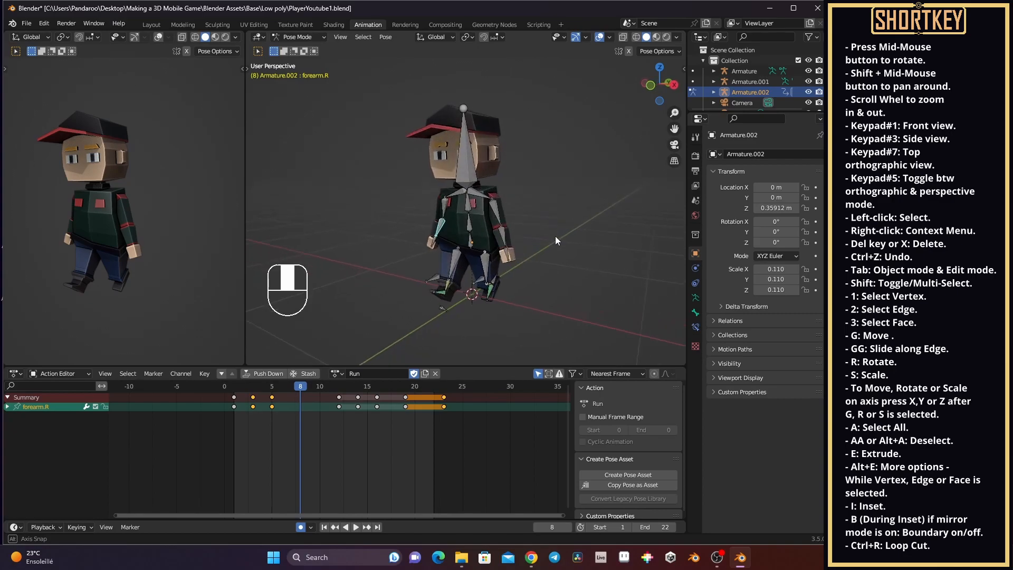
click(508, 260)
key(r)
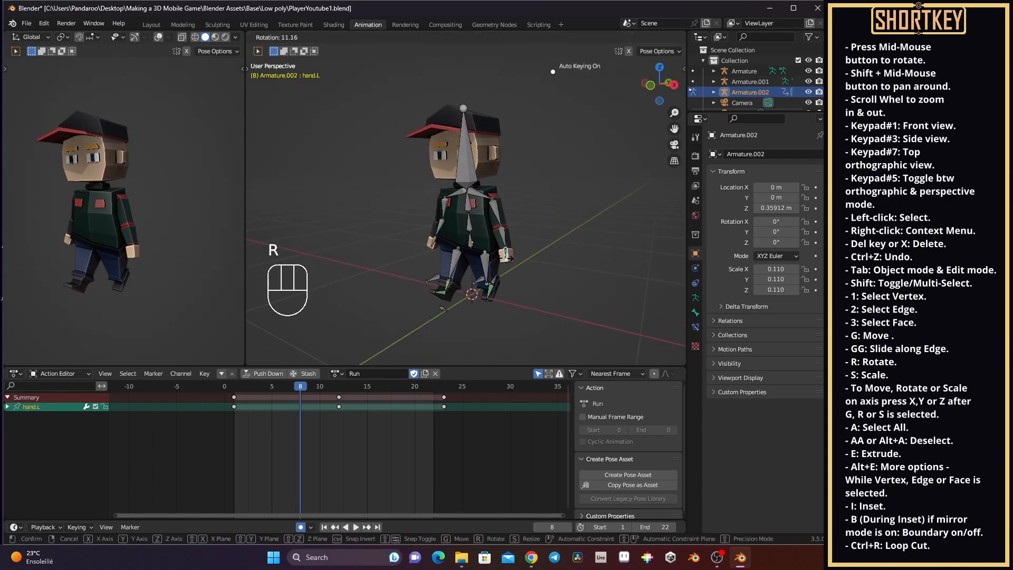
click(455, 264)
click(432, 242)
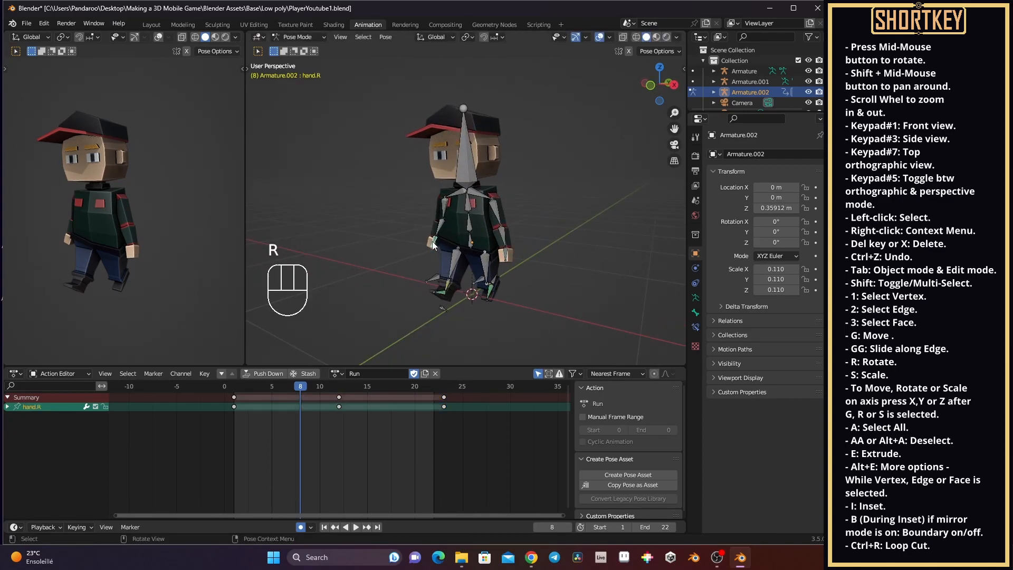
key(r)
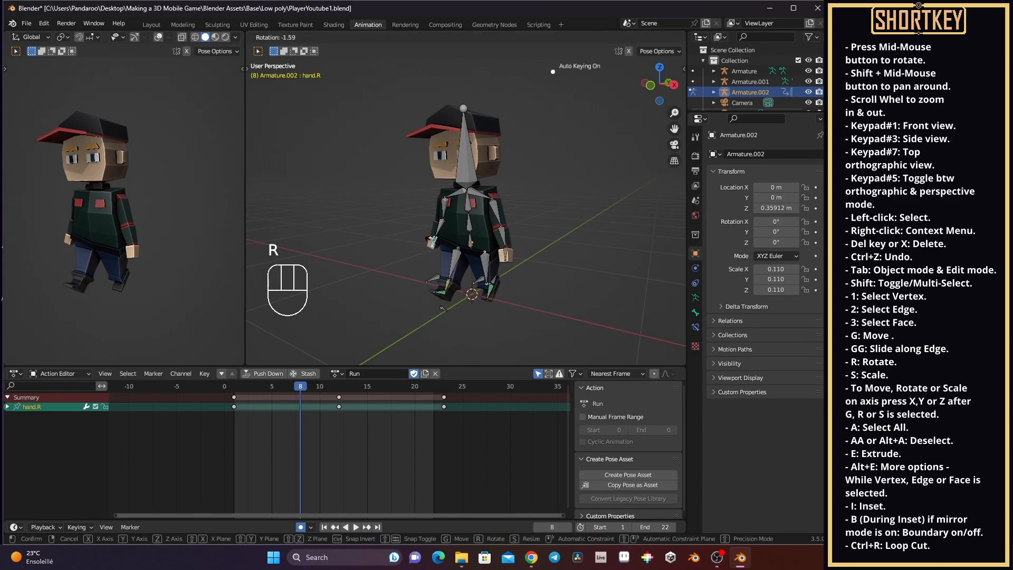
click(433, 243)
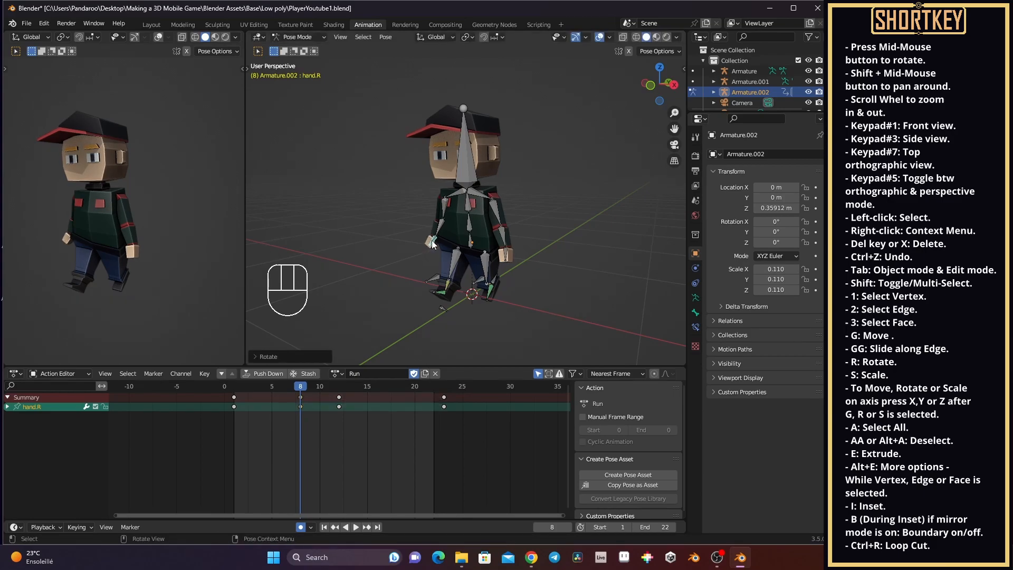
key(ctrl+z)
key(ctrl+z)
key(ctrl+z)
Rotate hand.L slightly at frame 8 in the right side view, and switch to the left side view.
middle_drag(463, 247, 389, 242)
key(KP_3)
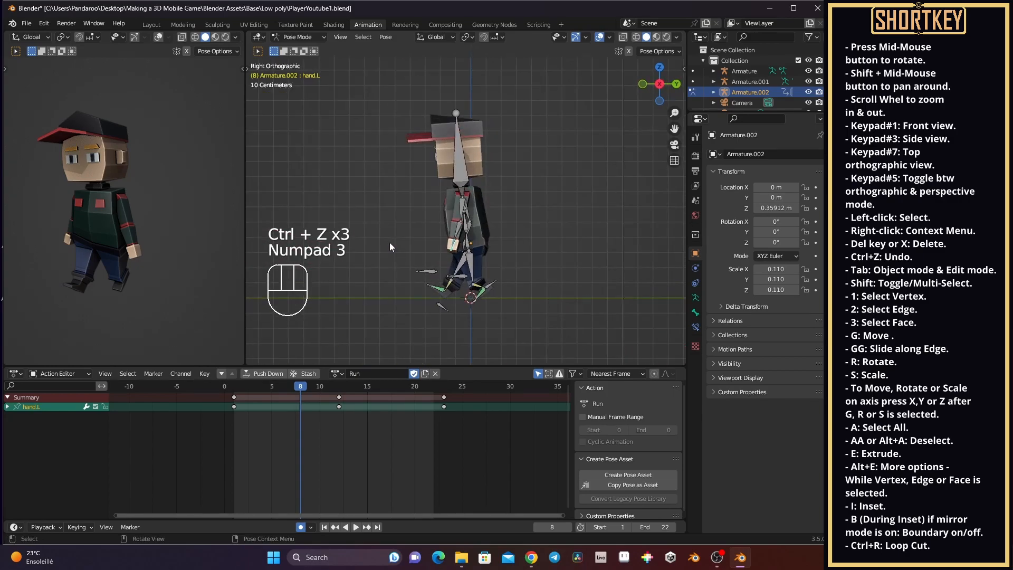
key(r)
click(448, 267)
middle_drag(444, 268, 670, 210)
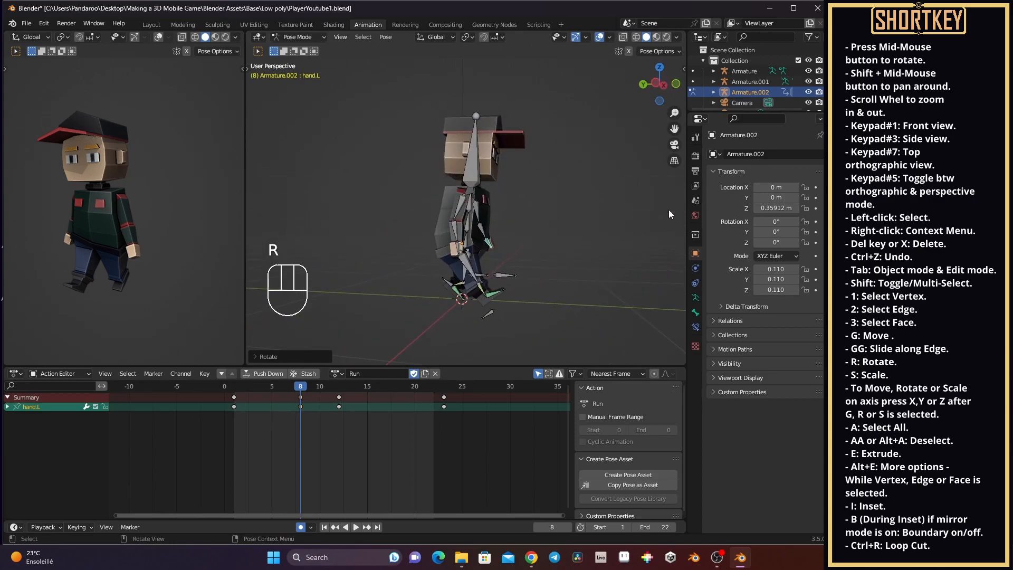
click(657, 80)
key(r)
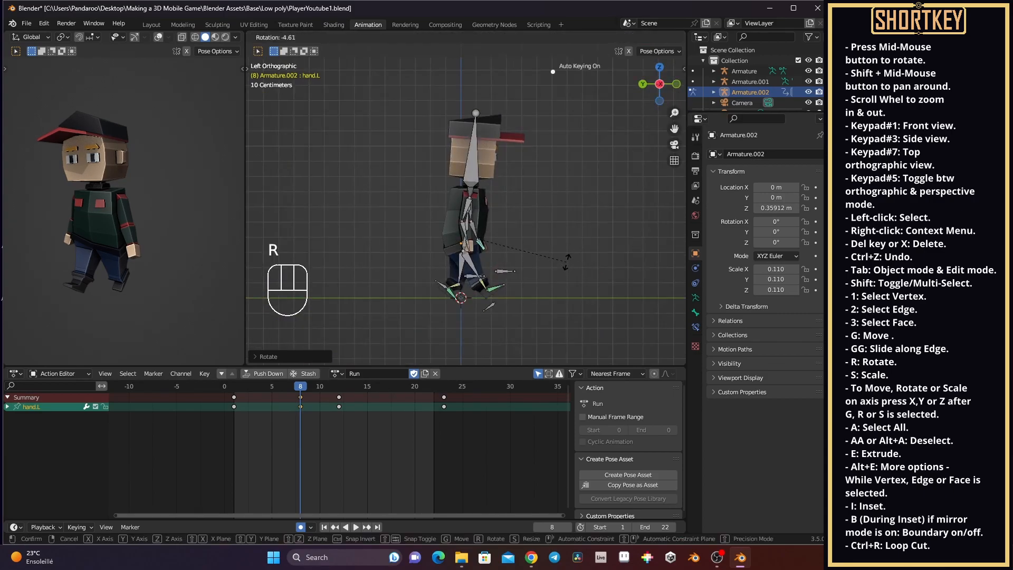
click(566, 261)
key(ctrl+z)
Rotate hand.R slightly at frame 8 in the left side view.
click(479, 259)
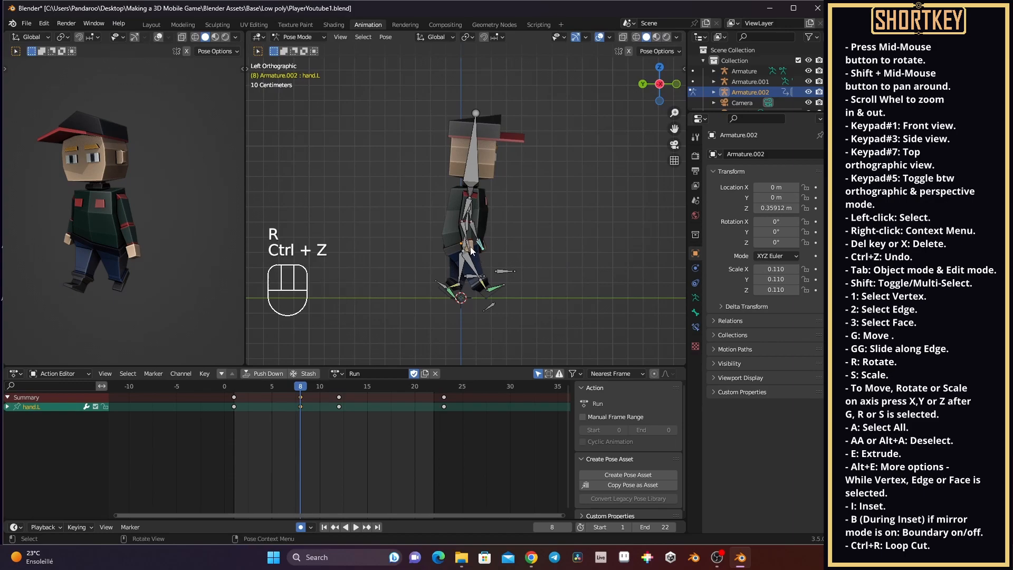
key(r)
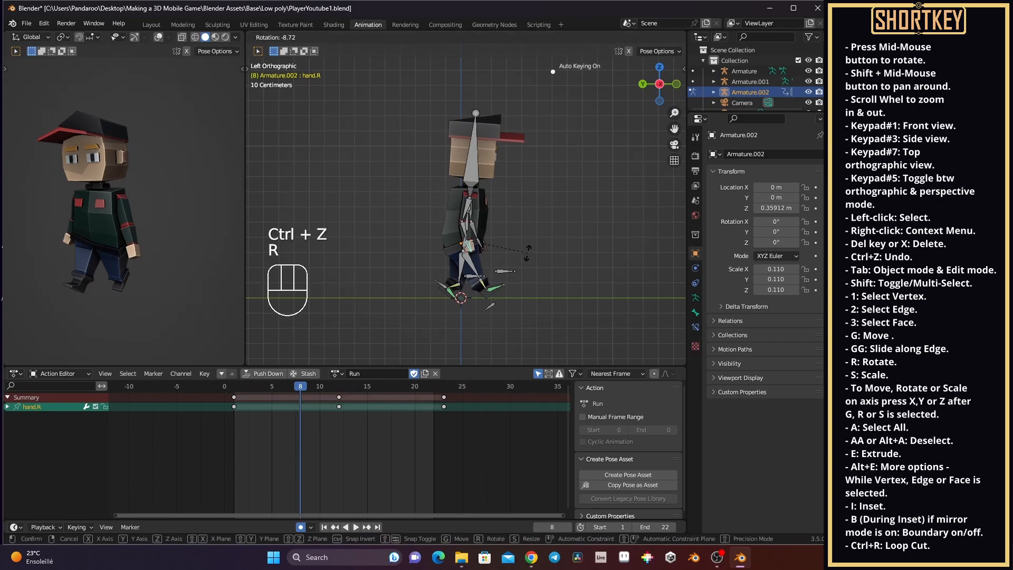
click(525, 251)
Bend forearm.L slightly forward at frame 8 in the right side view.
middle_drag(551, 234, 478, 237)
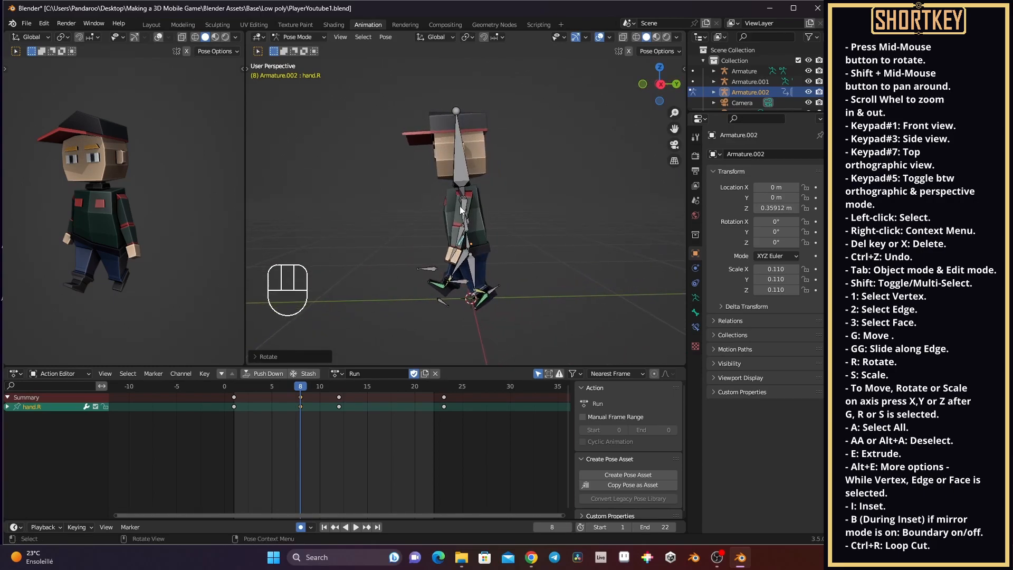
click(467, 243)
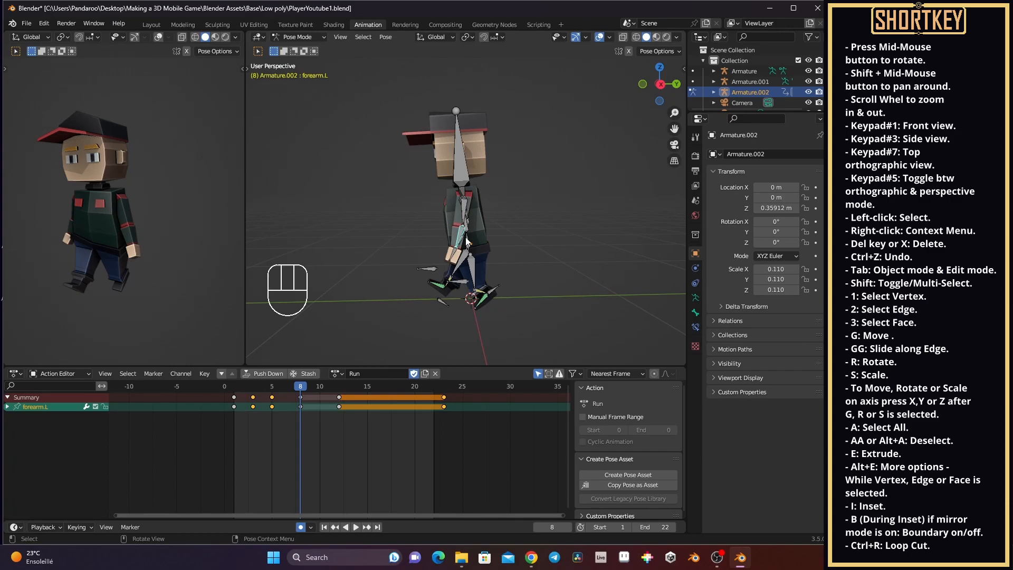
key(KP_3)
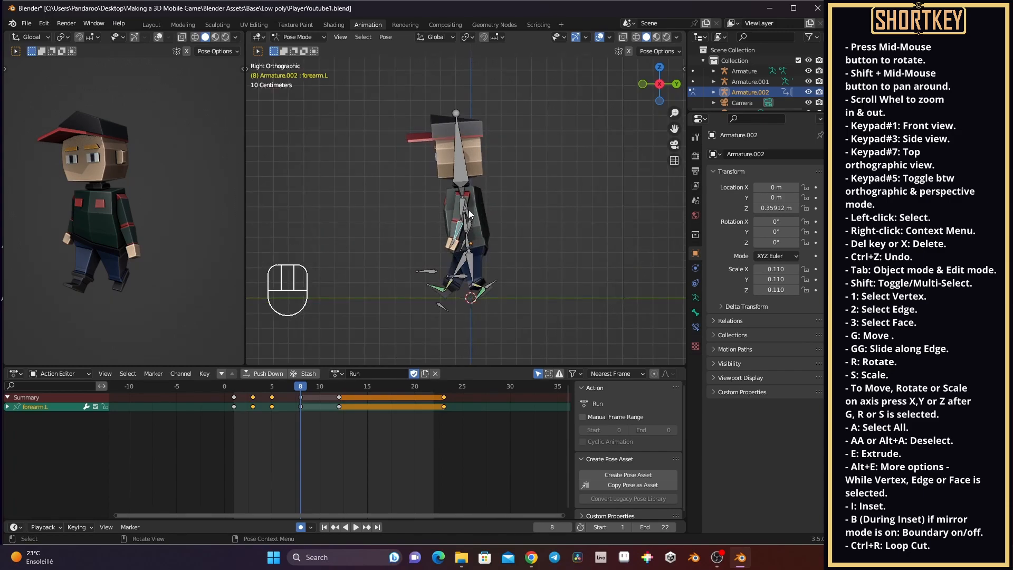
key(r)
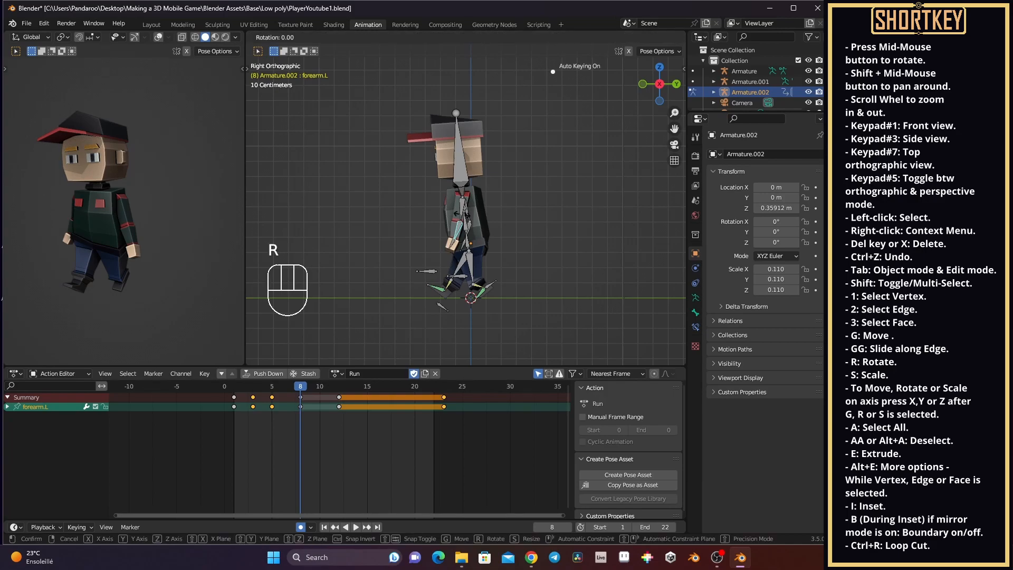
click(466, 214)
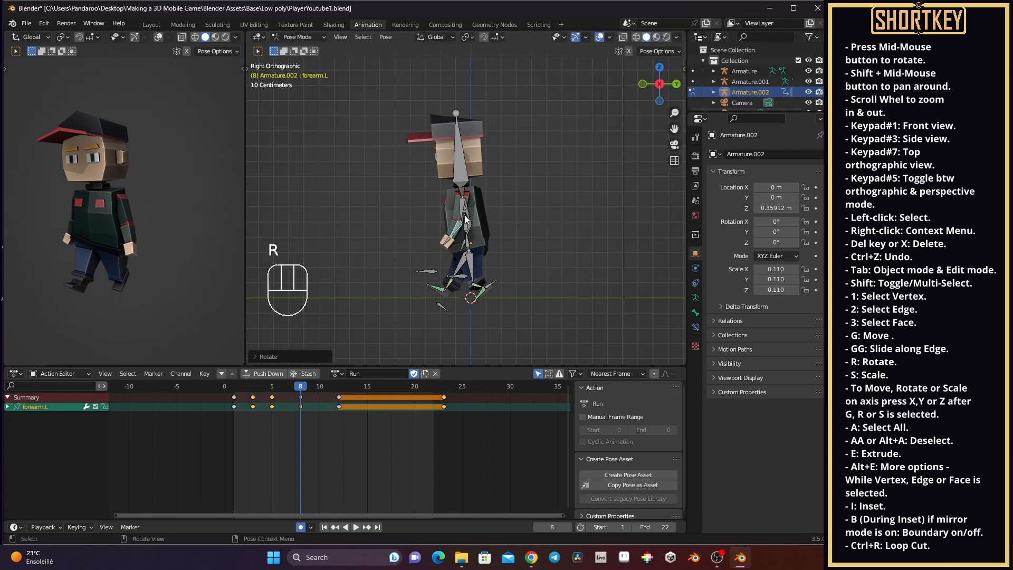
Rotate forearm.R slightly backward at frame 8 in the left side view.
middle_drag(467, 214, 272, 199)
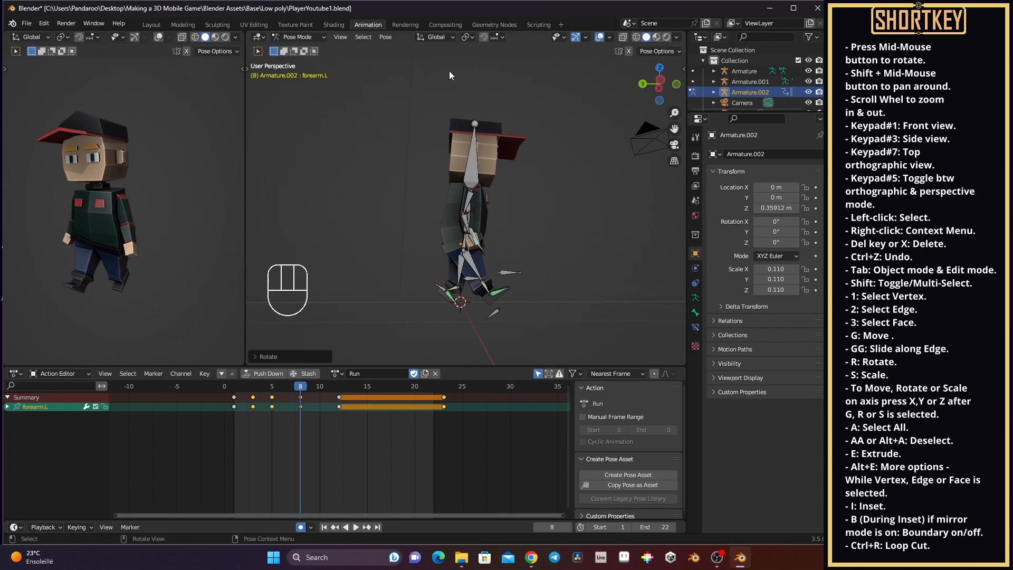
click(661, 89)
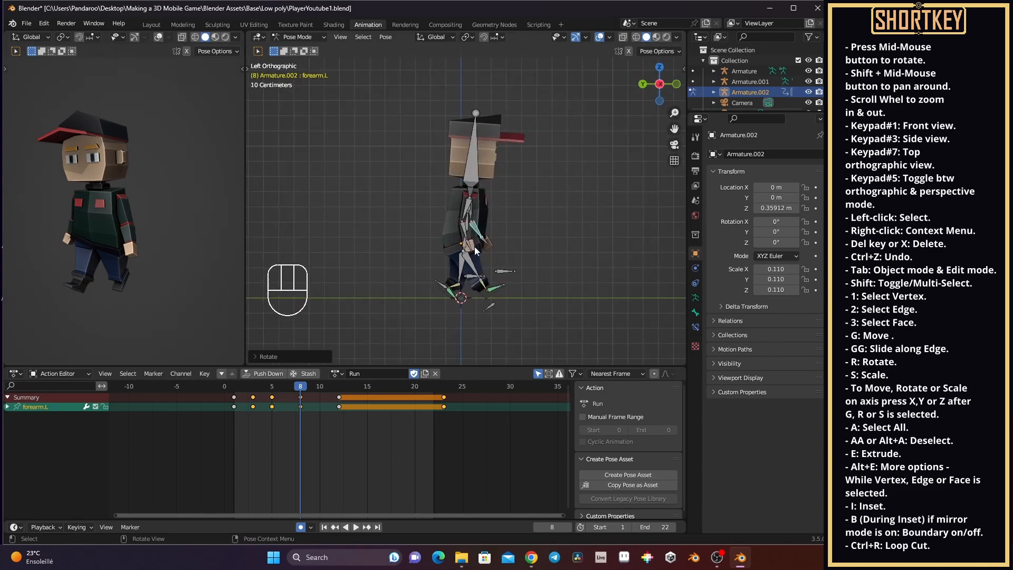
click(465, 228)
key(r)
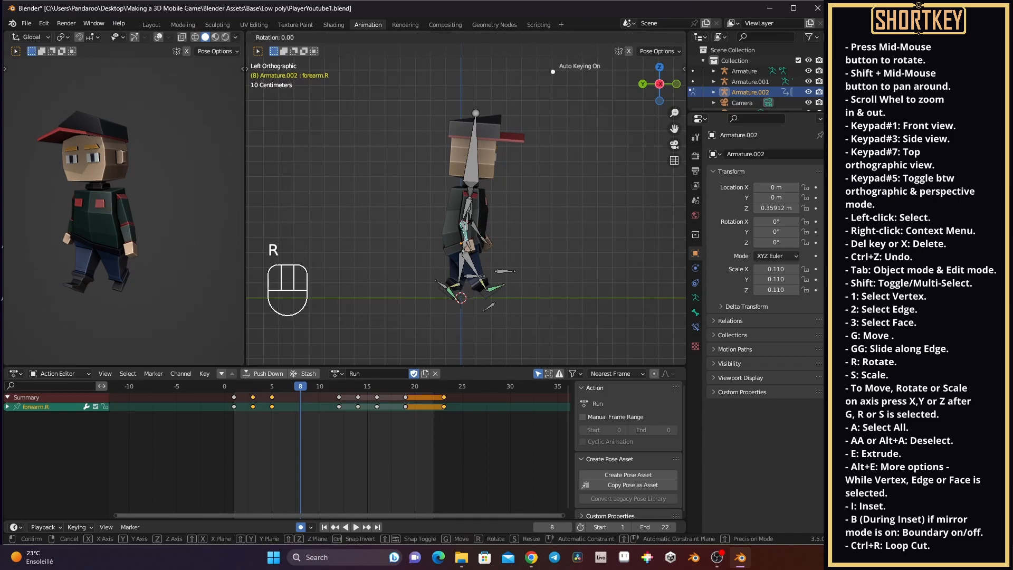
click(467, 232)
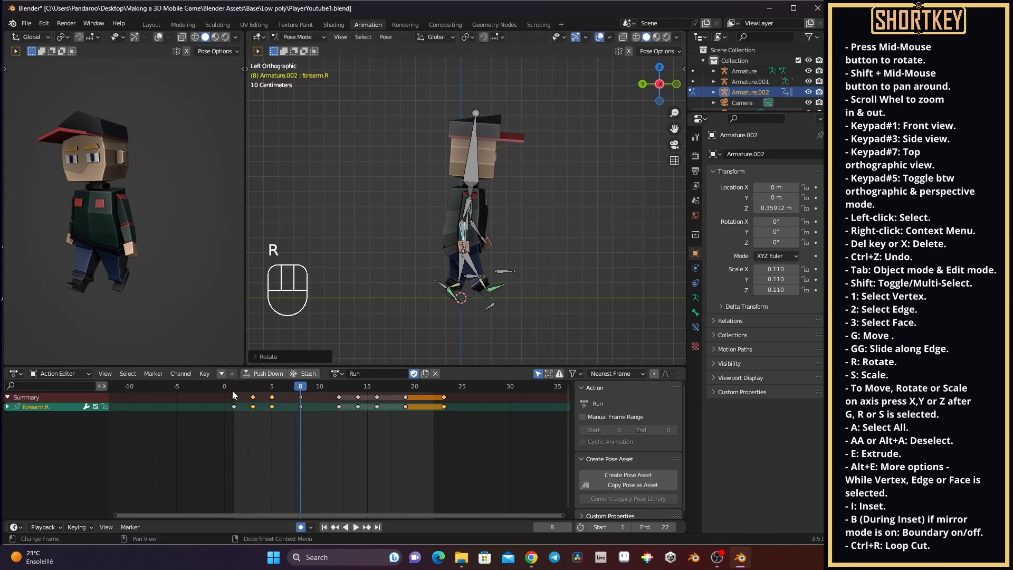
Play the Run action to check the refined forearm and hand motion, viewing the character from an angled side.
key(space)
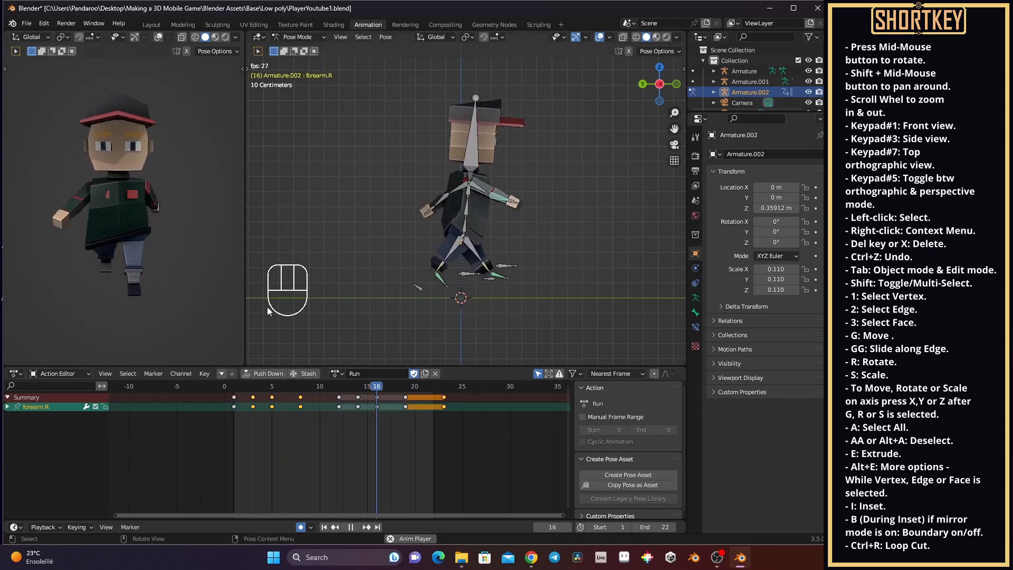
key(space)
middle_drag(323, 325, 507, 256)
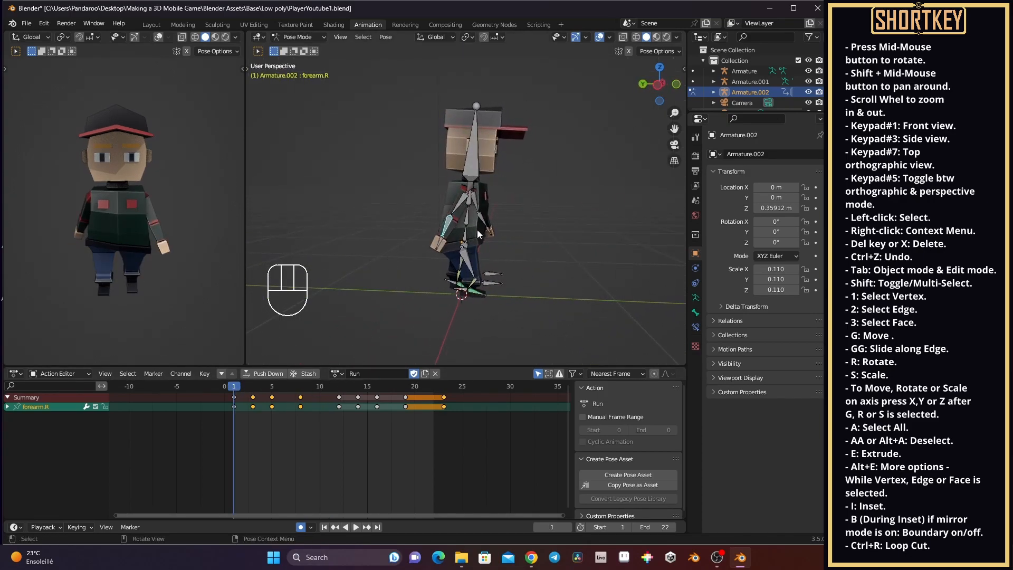
At frame 5, rotate the spine01 bone so the upper body leans forward.
click(254, 384)
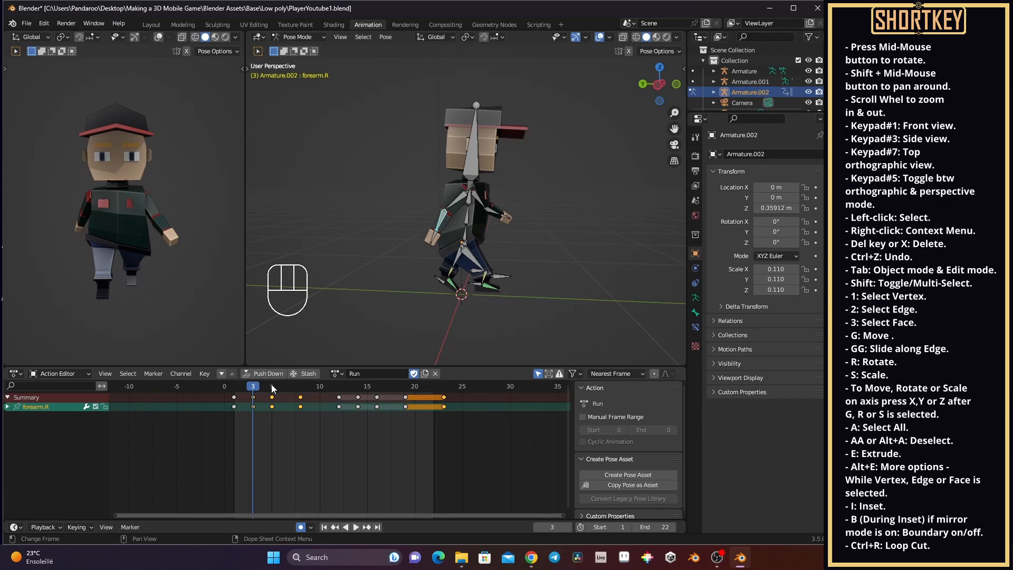
click(271, 384)
click(470, 205)
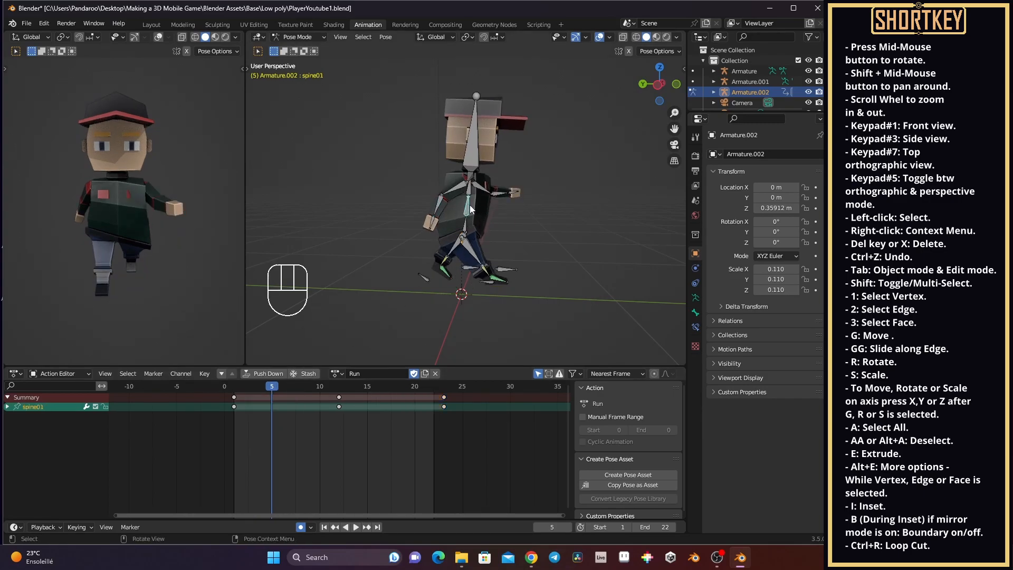
key(r)
click(470, 205)
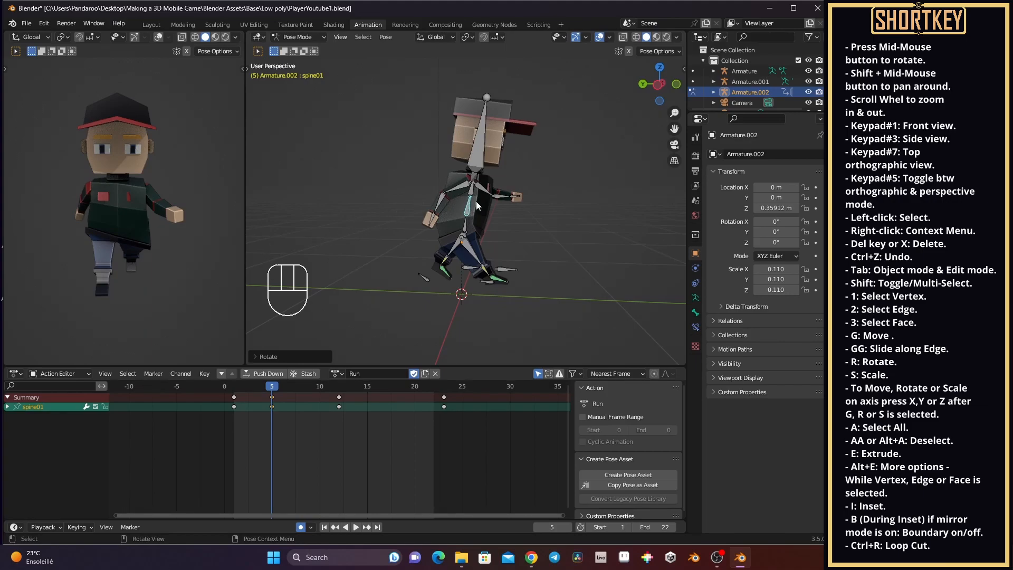
At frame 5, rotate the spine02 bone slightly forward and tilt the head bone back so the head is level.
click(471, 189)
click(476, 194)
key(r)
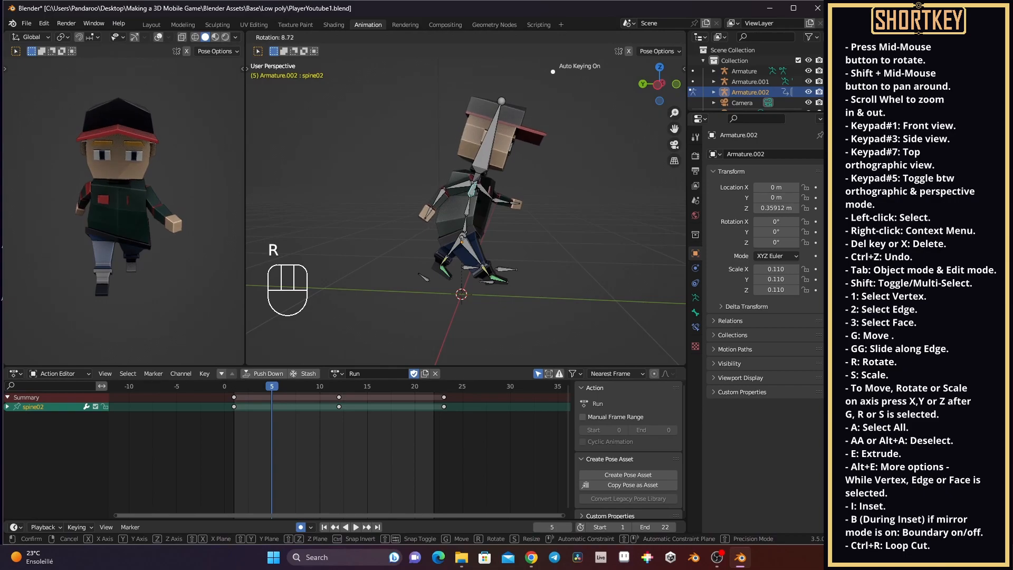
click(477, 194)
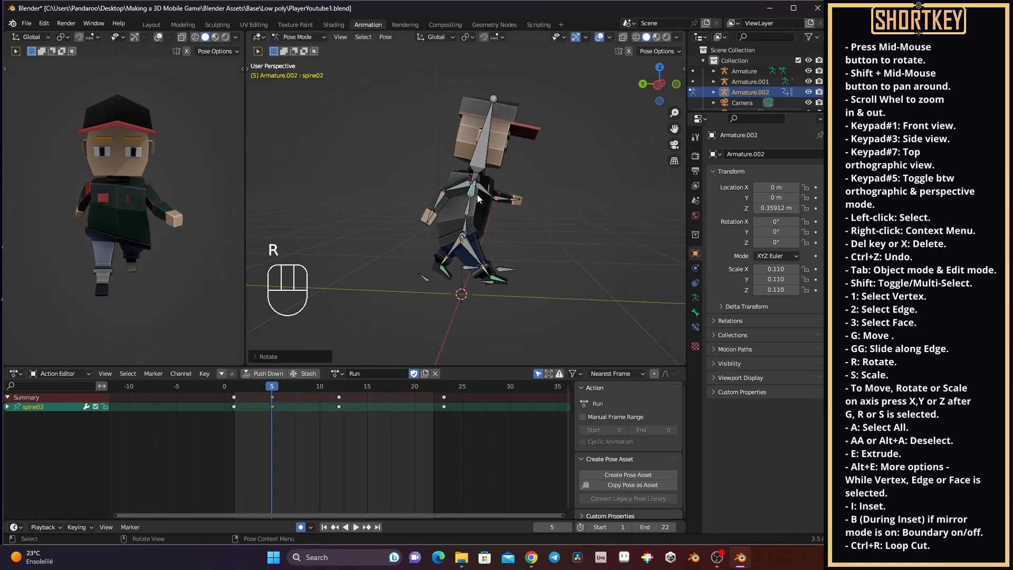
click(478, 157)
key(r)
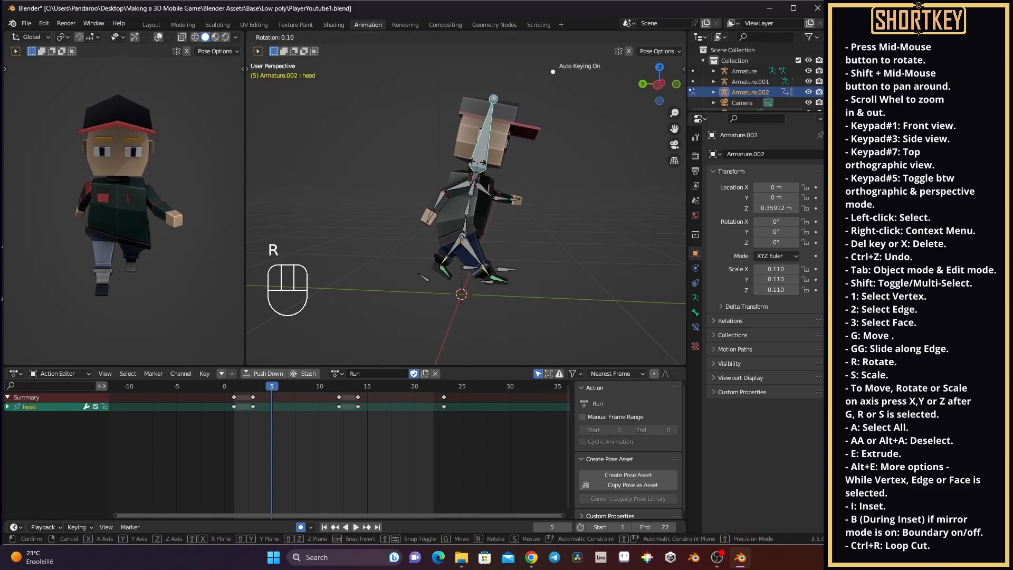
click(476, 167)
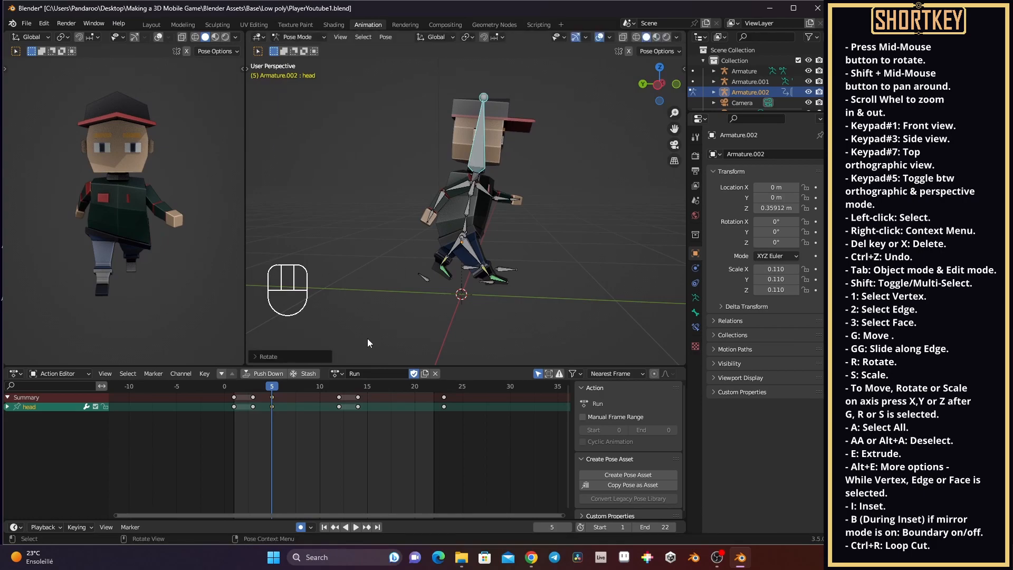
Go to frame 17 of the Run action and rotate the spine01 bone slightly.
click(340, 386)
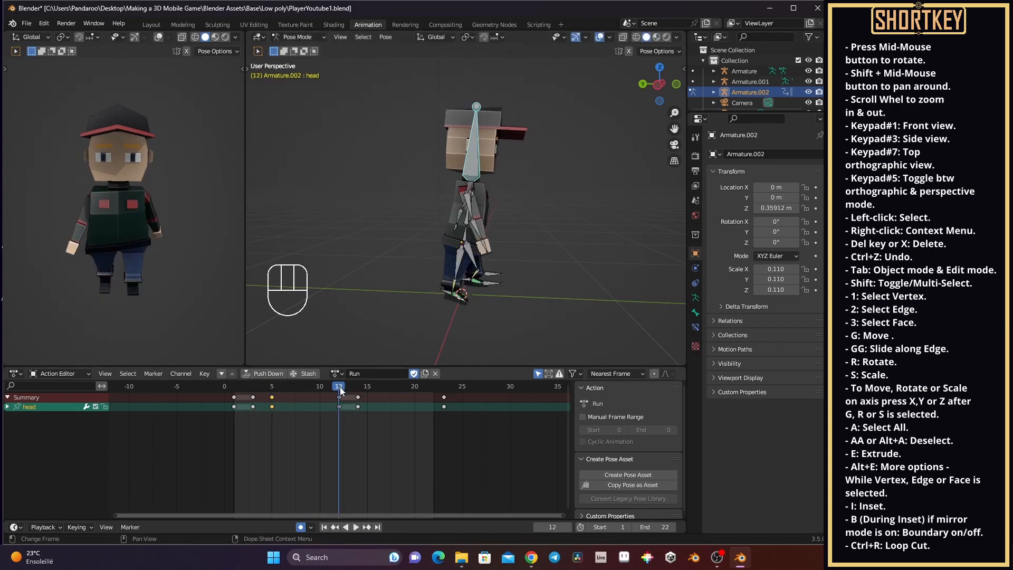
click(358, 386)
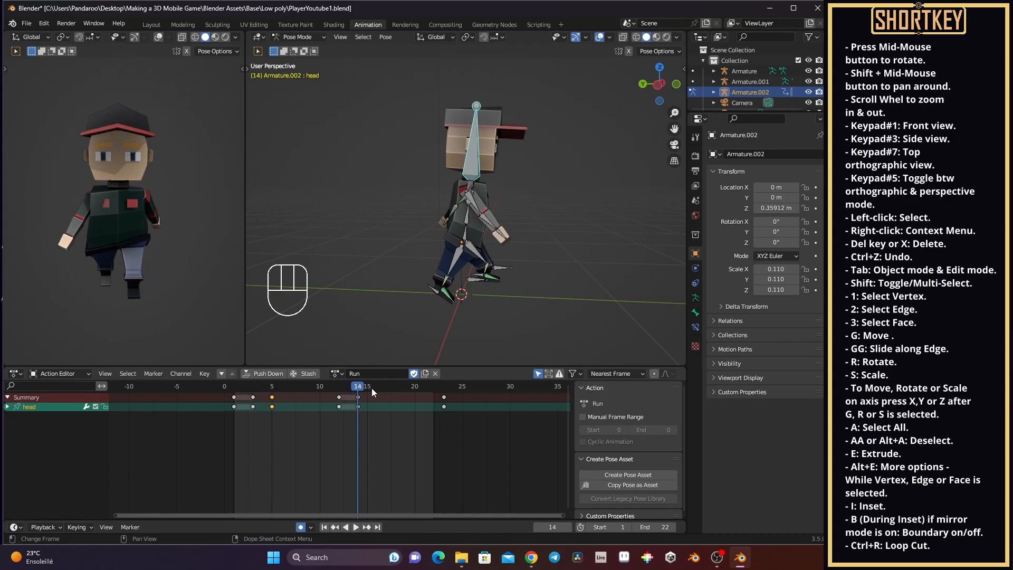
key(space)
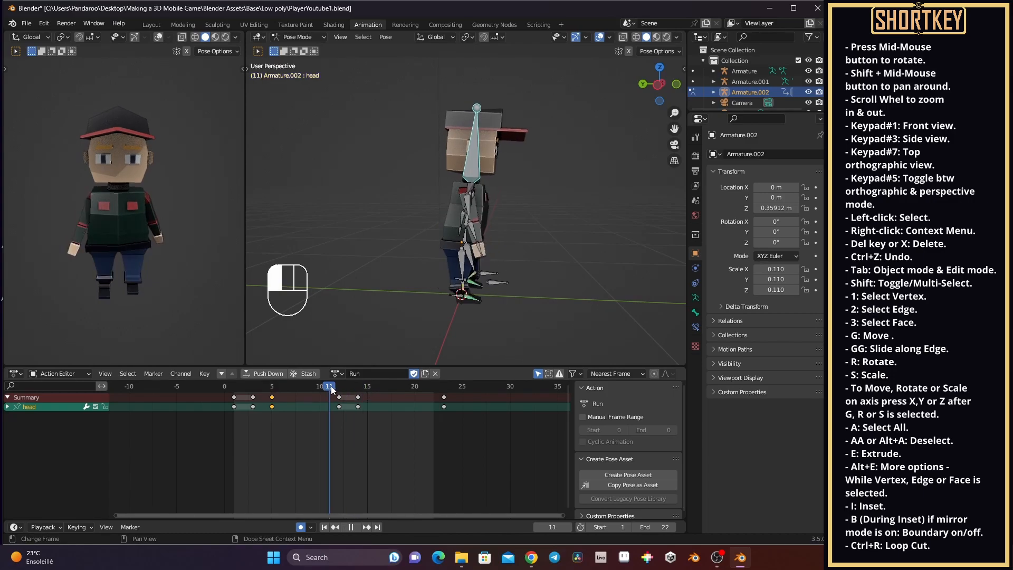
click(347, 386)
drag(354, 384, 391, 383)
click(469, 210)
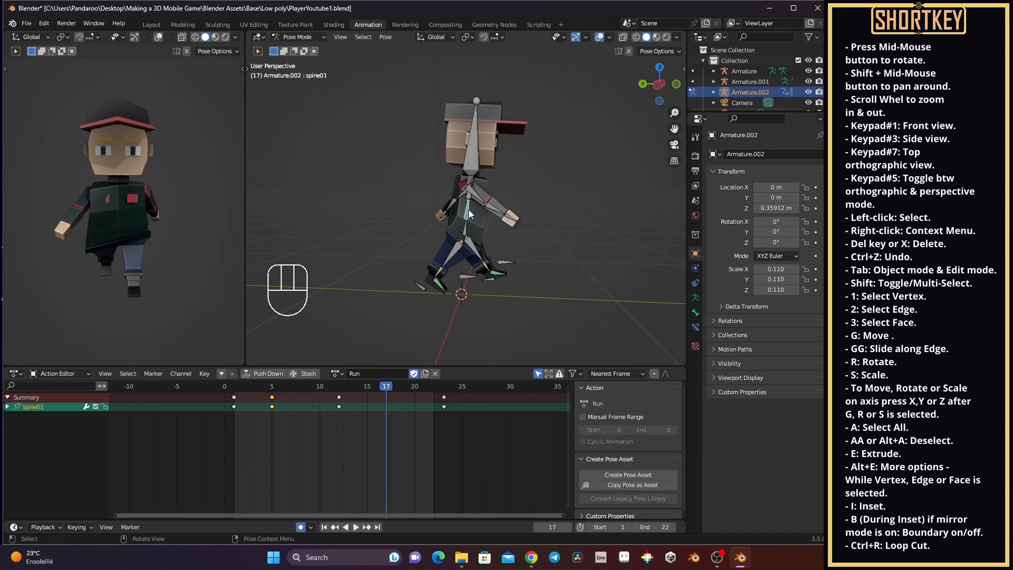
key(r)
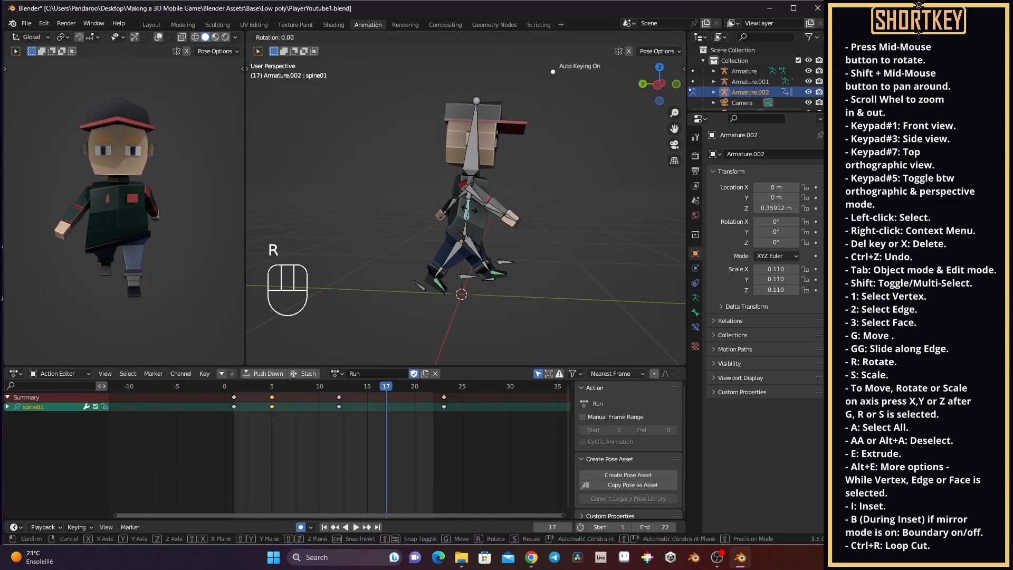
click(470, 213)
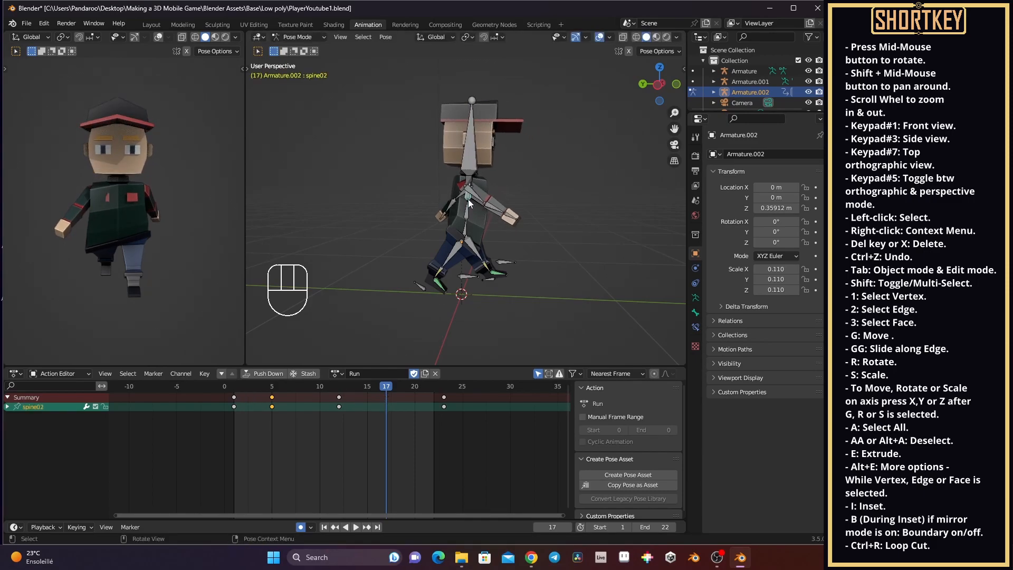
At frame 17, rotate the spine02 bone forward and tilt the head bone back so the head is level.
key(r)
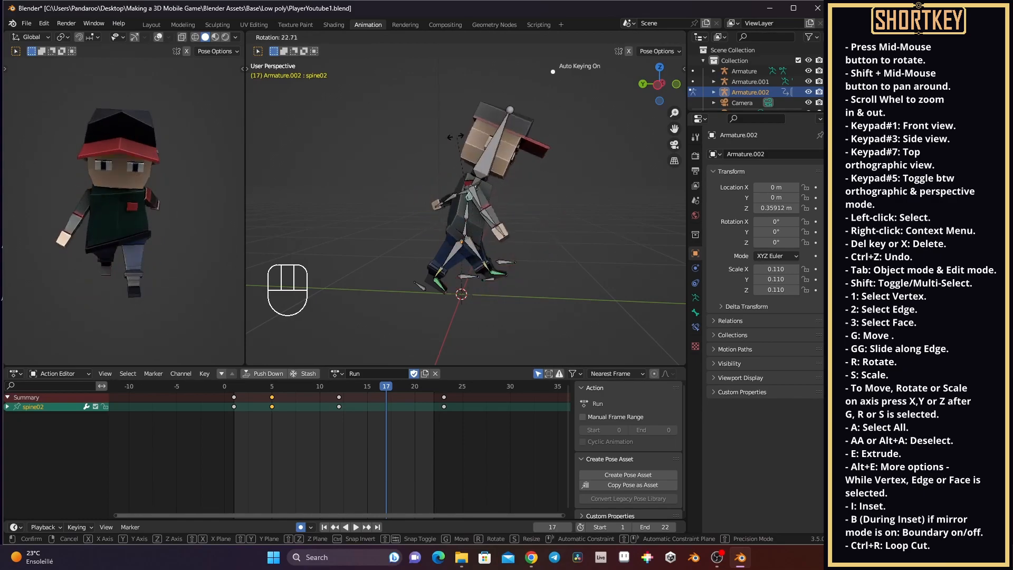
click(483, 147)
key(r)
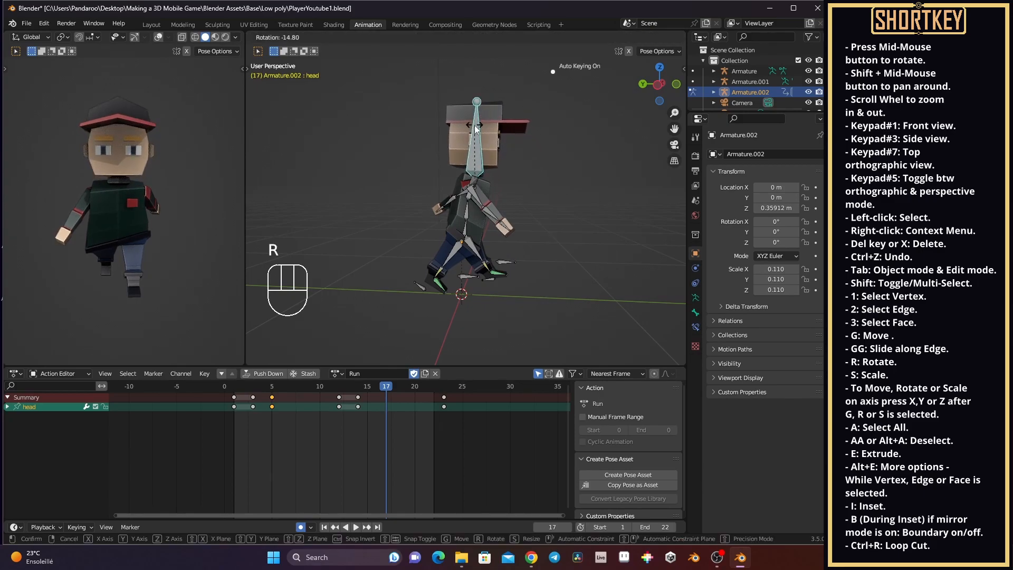
Play the Run action to check the spine and head motion from an angled front view.
key(space)
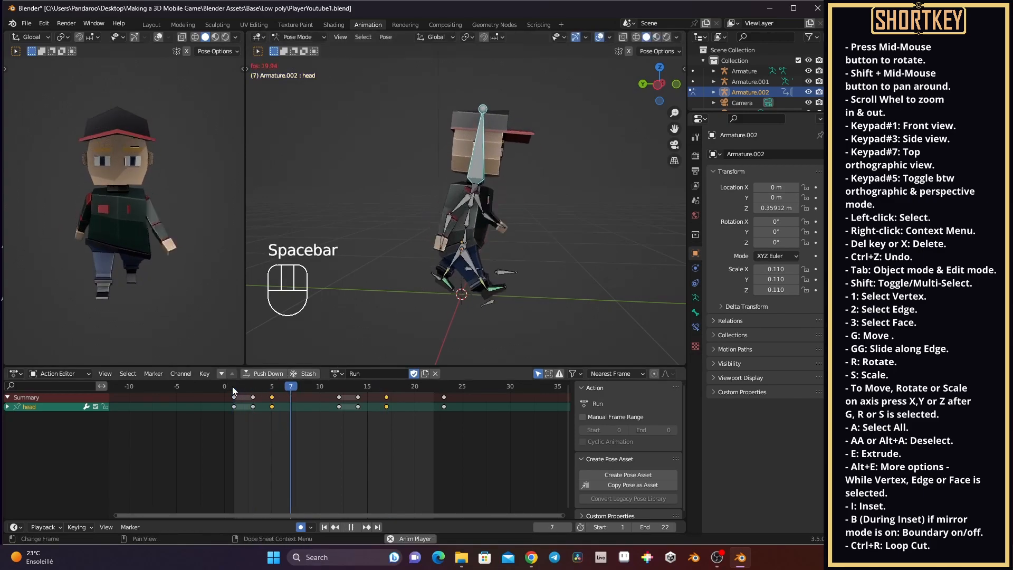
middle_drag(317, 349, 260, 290)
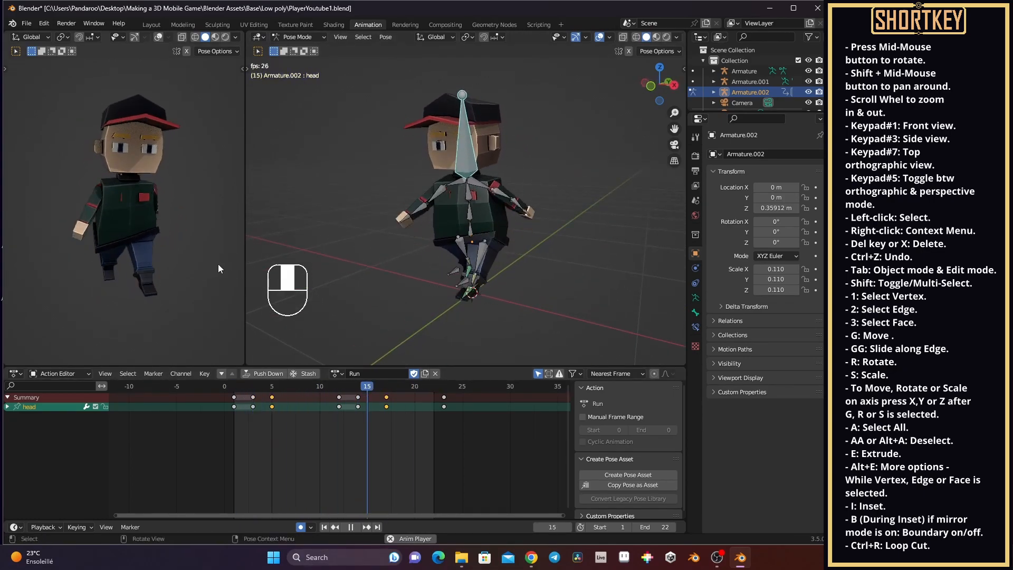
key(space)
At frame 5, tilt the head bone about 7° toward the character's left in the front view.
drag(233, 386, 272, 389)
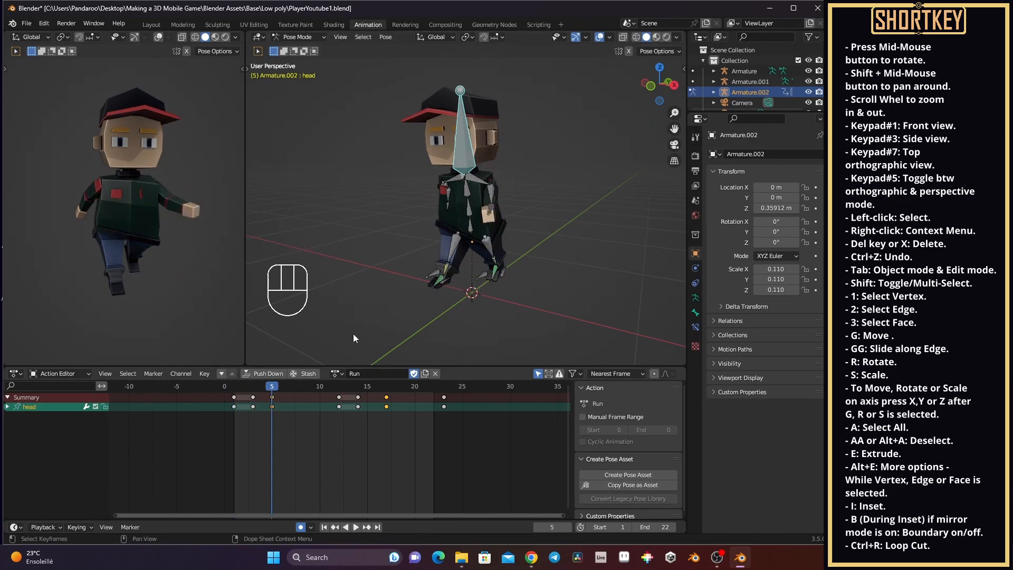
middle_drag(465, 160, 551, 170)
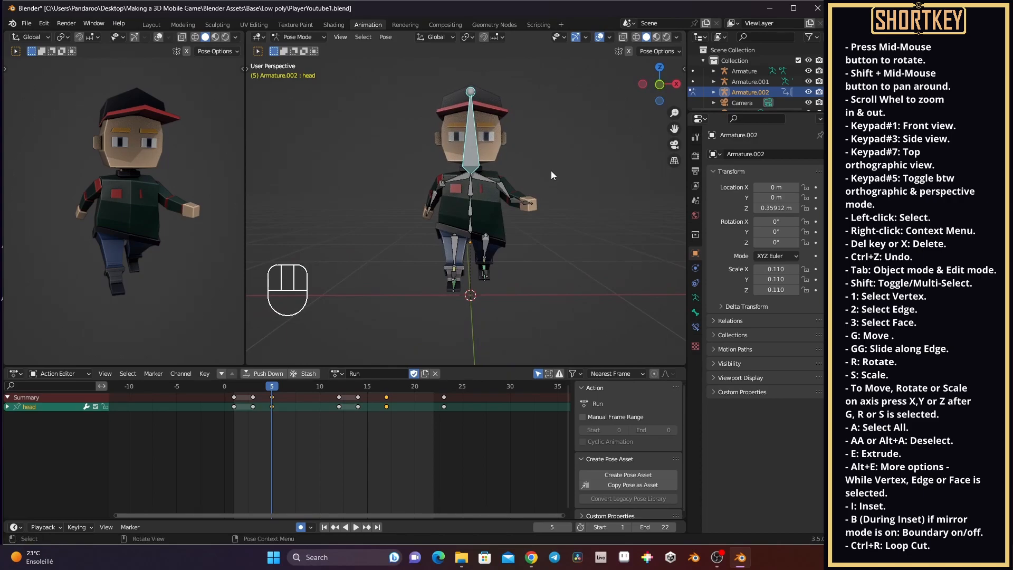
key(r)
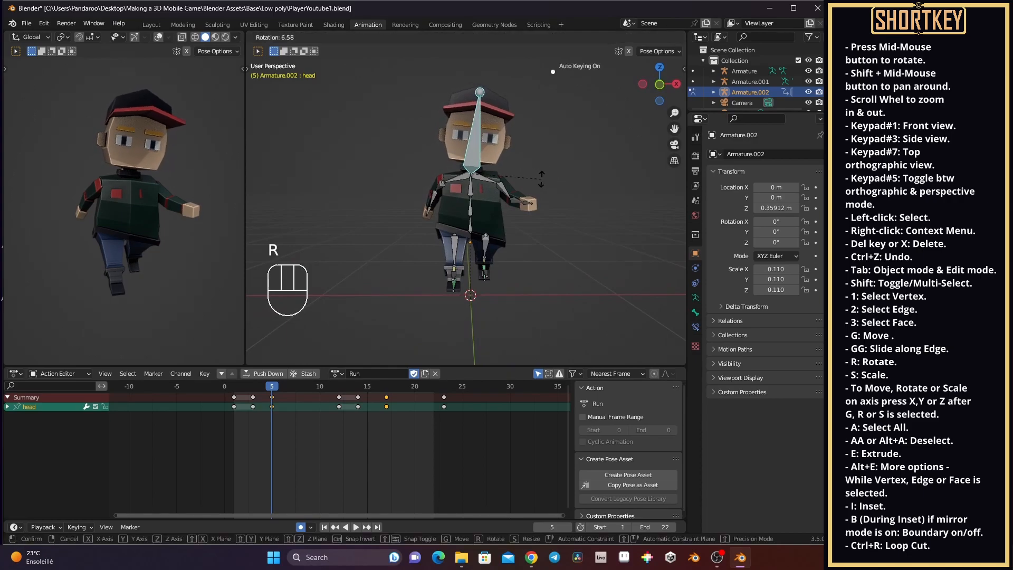
Try tilting the head bone toward the character's right at frame 16, and undo the tilt after a playback check.
click(387, 386)
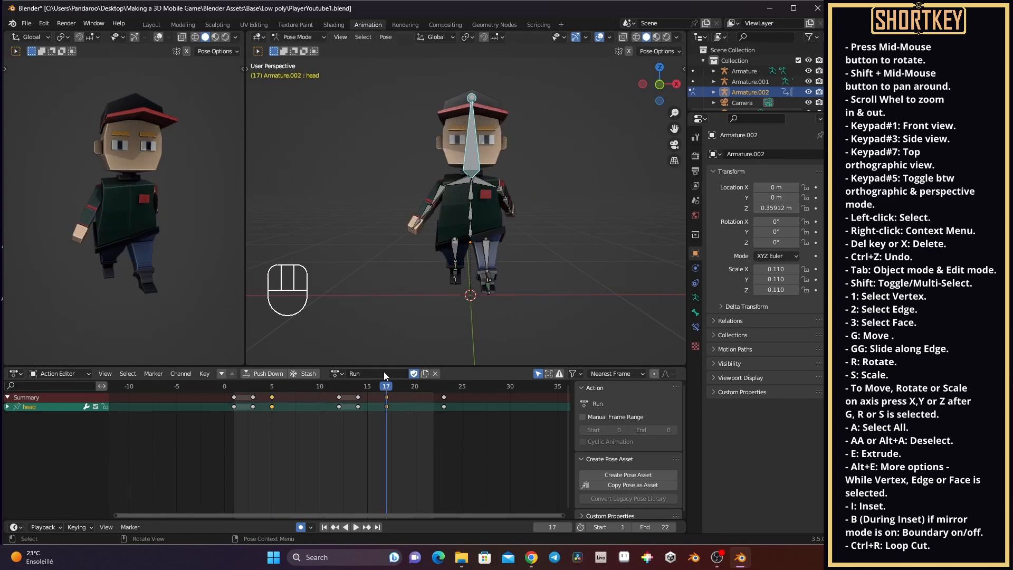
drag(384, 386, 379, 389)
key(r)
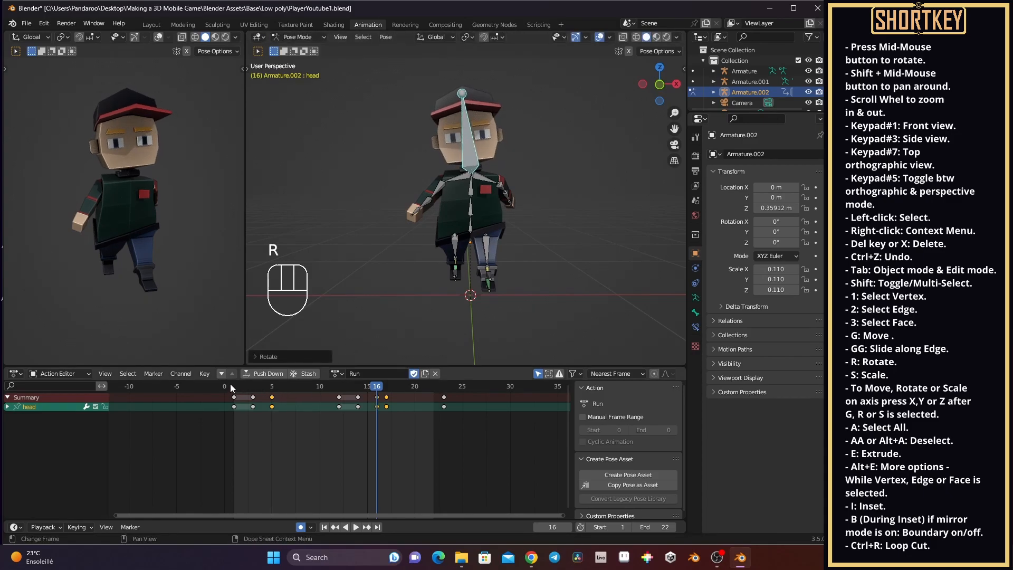
key(space)
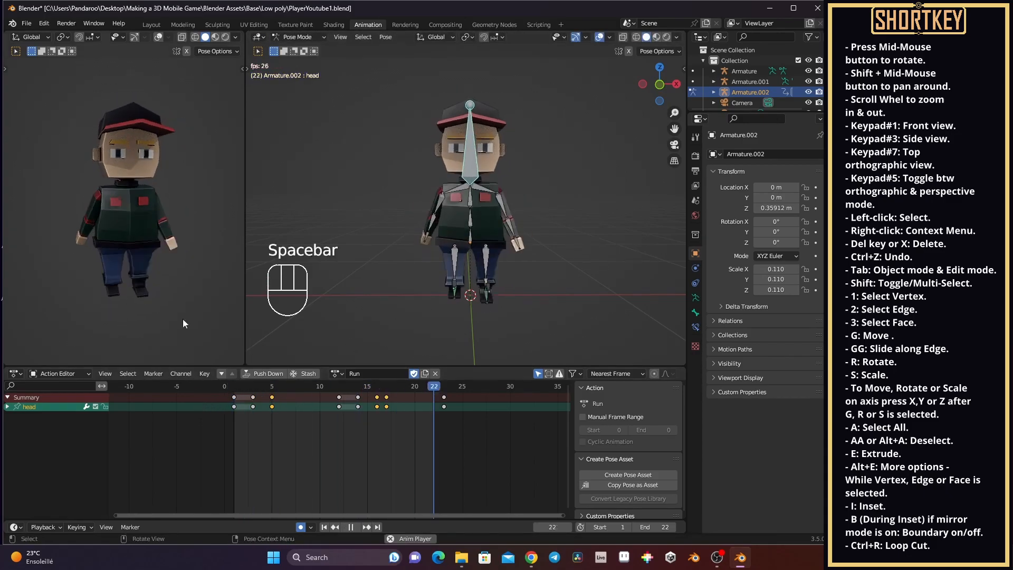
key(space)
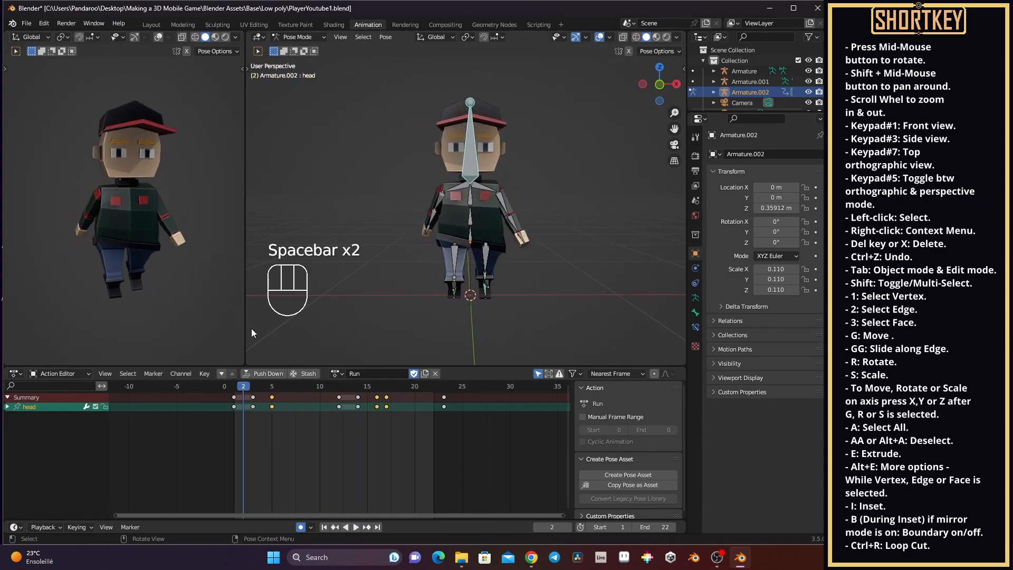
key(ctrl+z)
key(ctrl+z)
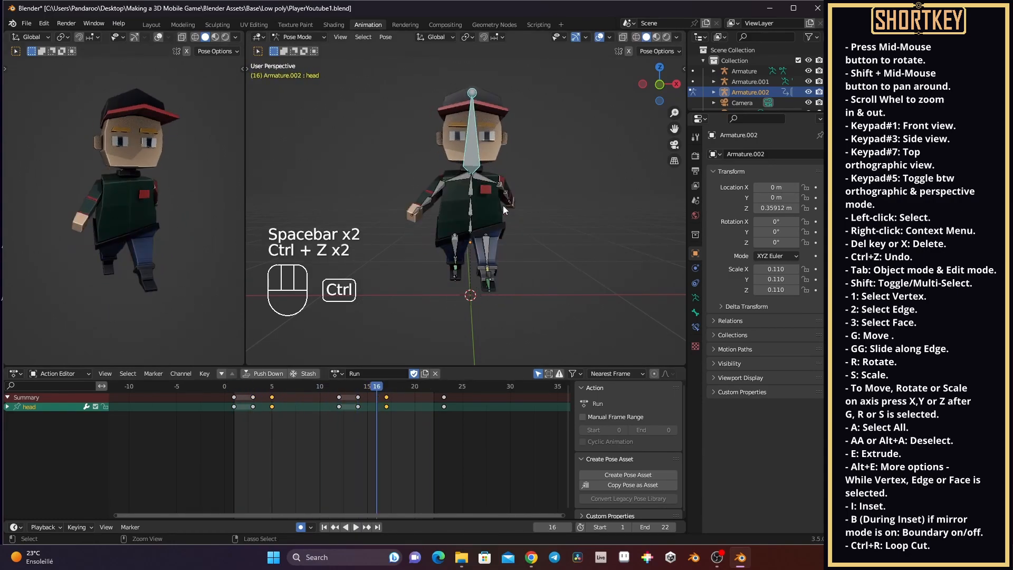
Play the Run action in a loop and examine the character's motion from the side and the front.
key(space)
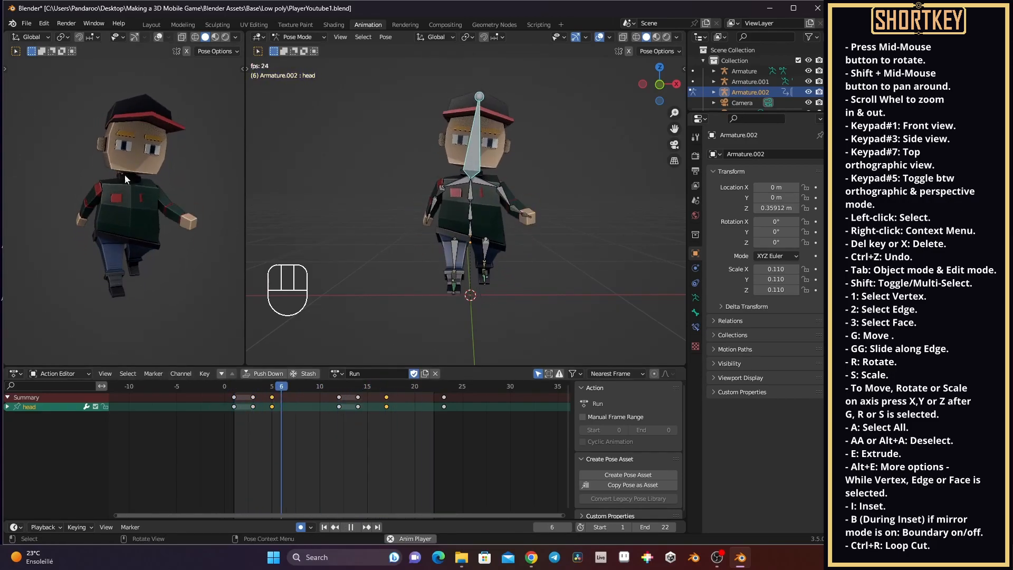
middle_drag(157, 171, 56, 176)
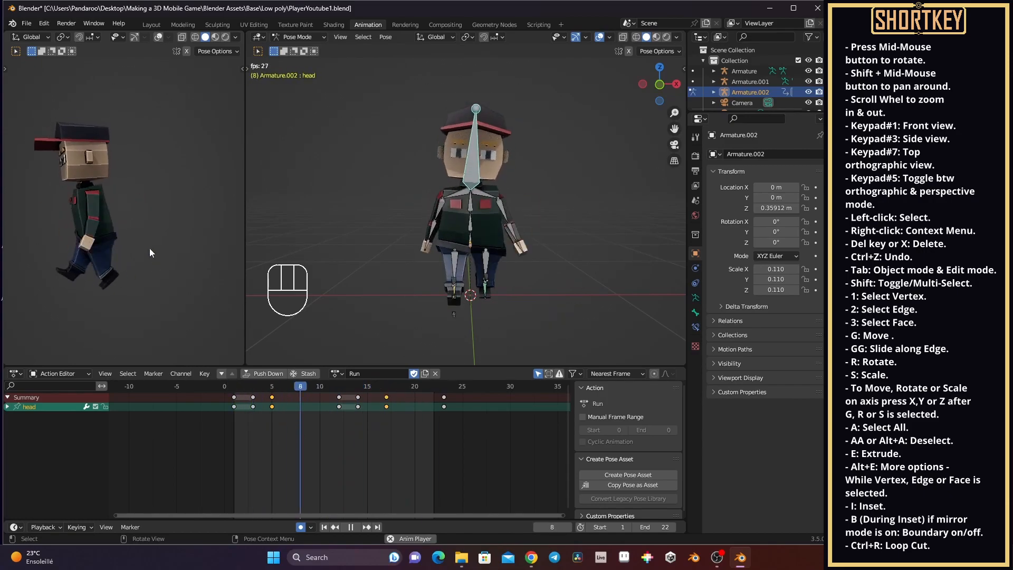
middle_drag(173, 237, 220, 236)
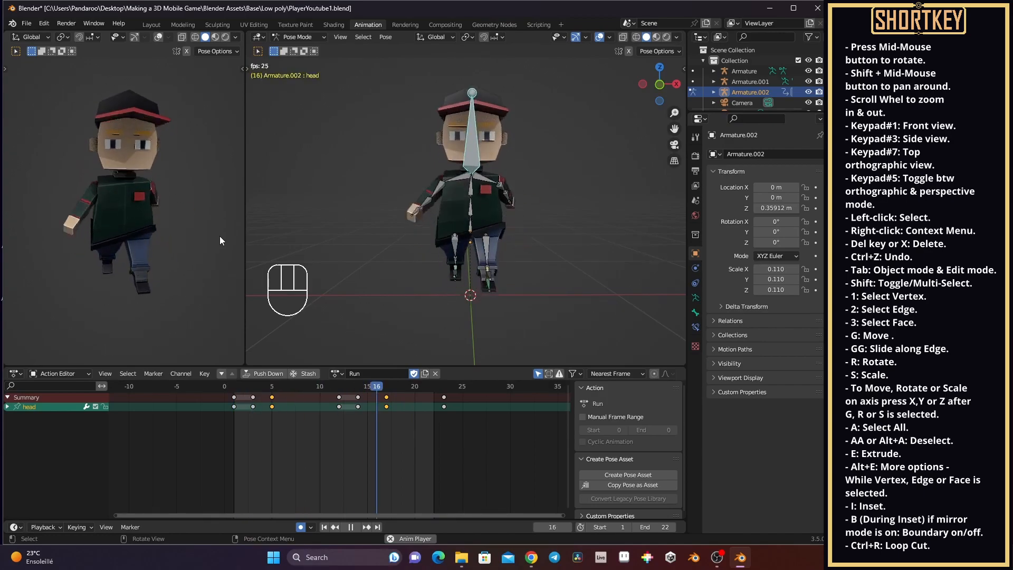